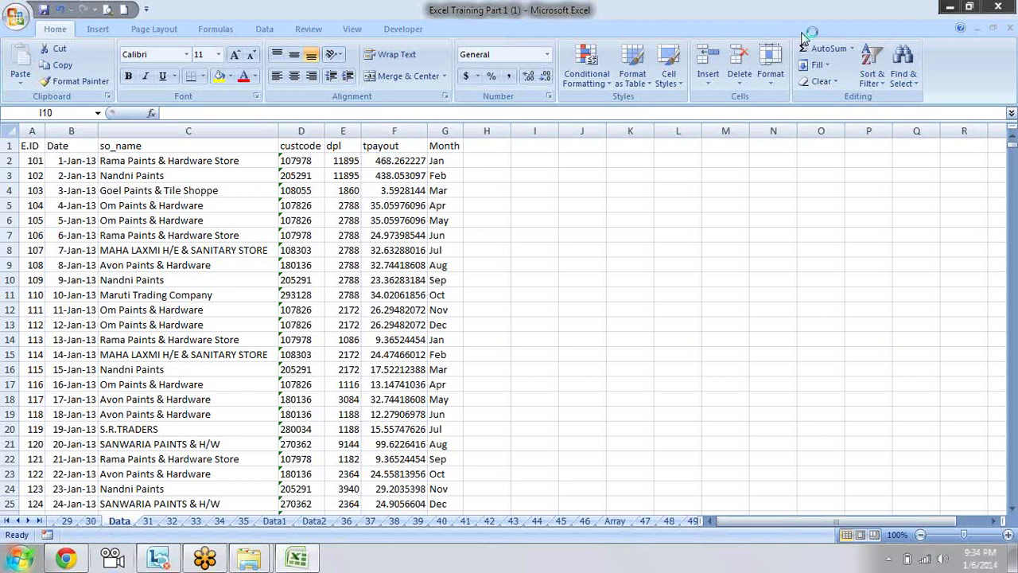
- Select the table, then move and extend selections by keyboard around A1:G2 and rows 3–4
mouse_move(180, 551)
mouse_move(30, 145)
left_mouse_down()
mouse_move(436, 396)
mouse_move(437, 428)
left_mouse_up()
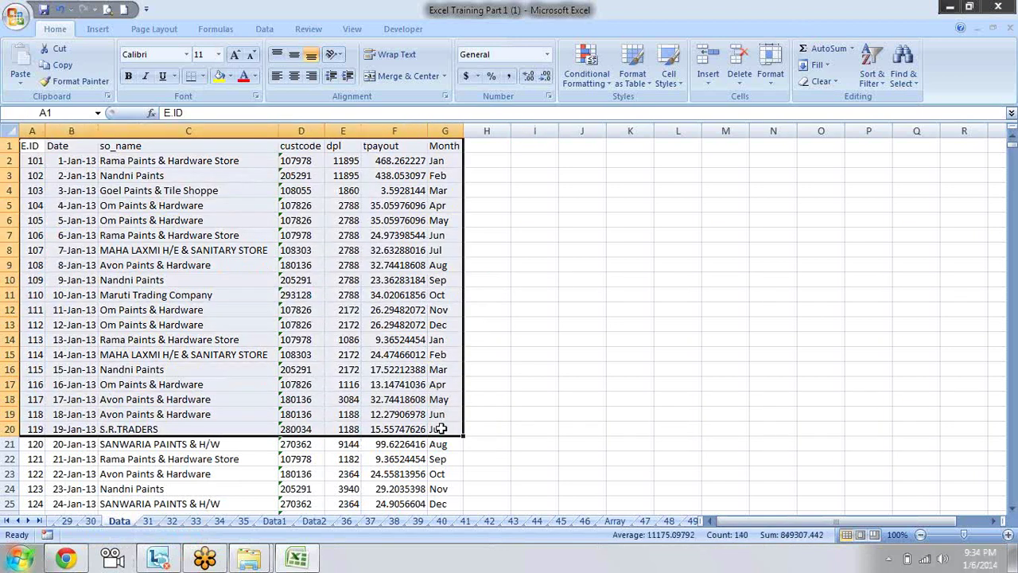
left_click(155, 157)
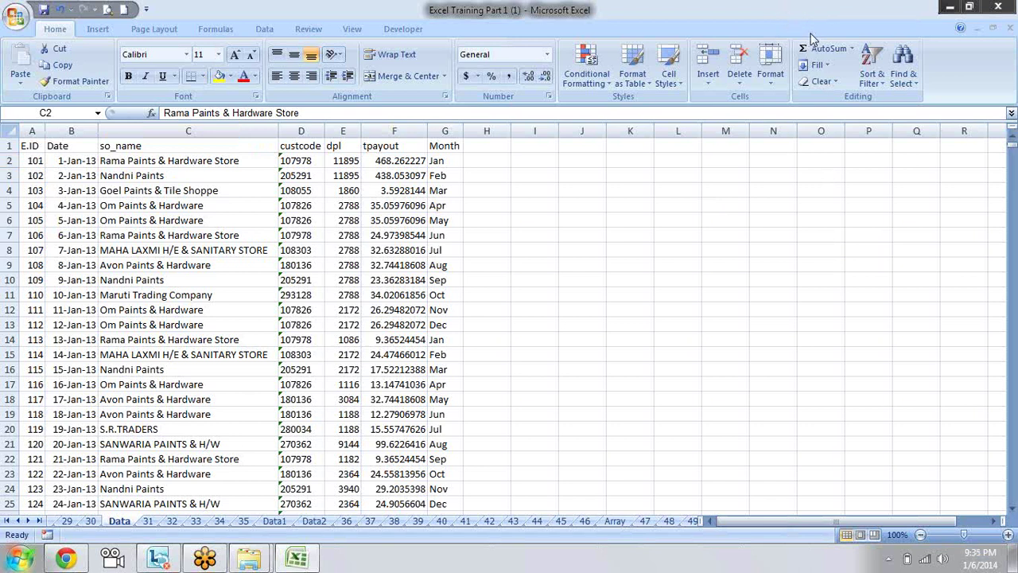
key("Left")
key("ctrl+Home")
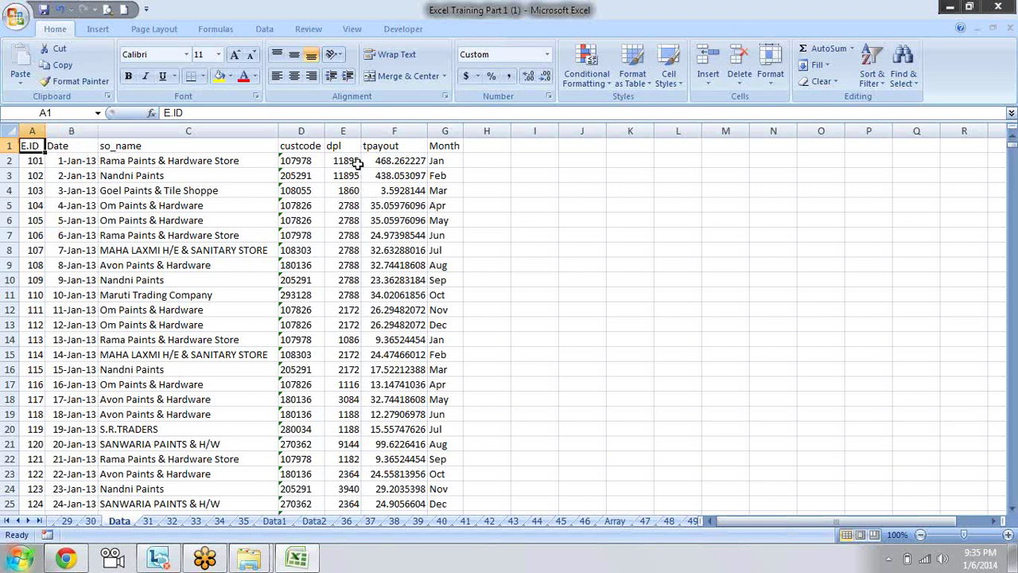
key("shift+Right")
key("shift+Right")
key("shift+Right")
key("shift+Right")
key("shift+Right")
key("shift+Right")
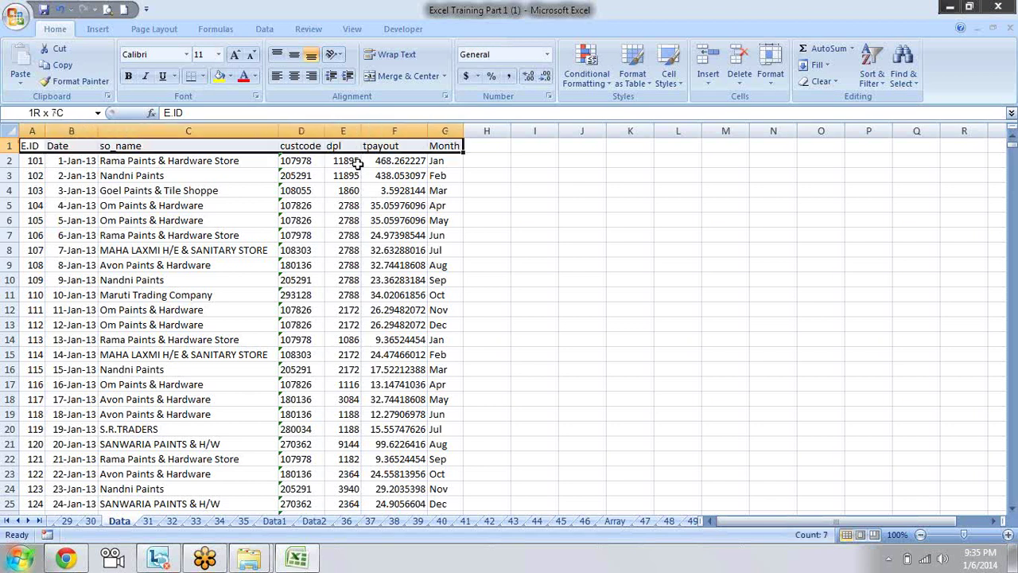
key("shift+Down")
key("shift+Down")
key("shift+Down")
key("shift+Down")
key("shift+Down")
key("shift+Down")
key("shift+Down")
key("Down")
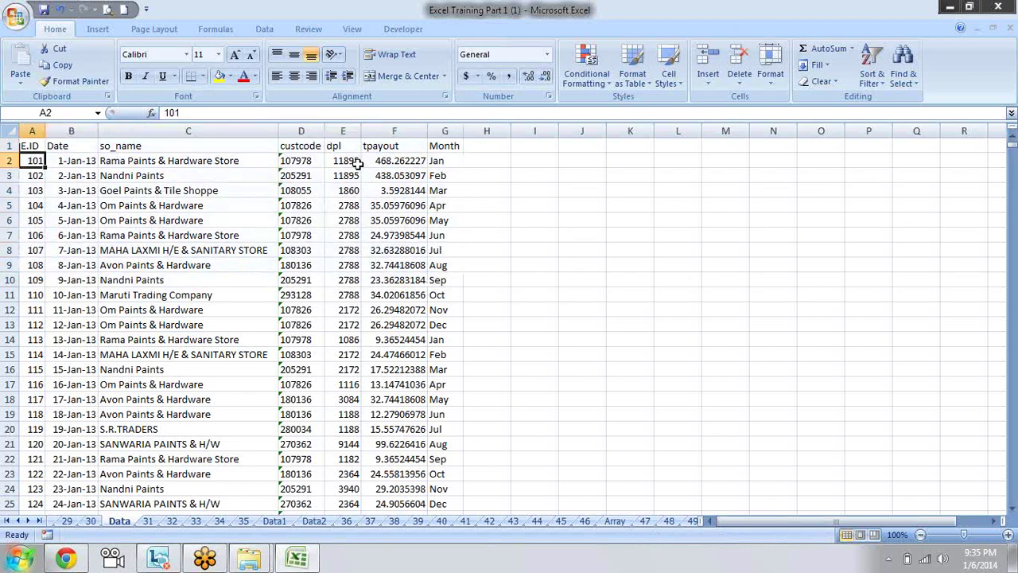
key("Down")
key("Down")
key("shift+Right")
key("shift+Right")
key("Right")
key("Left")
key("Up")
key("Up")
key("Down")
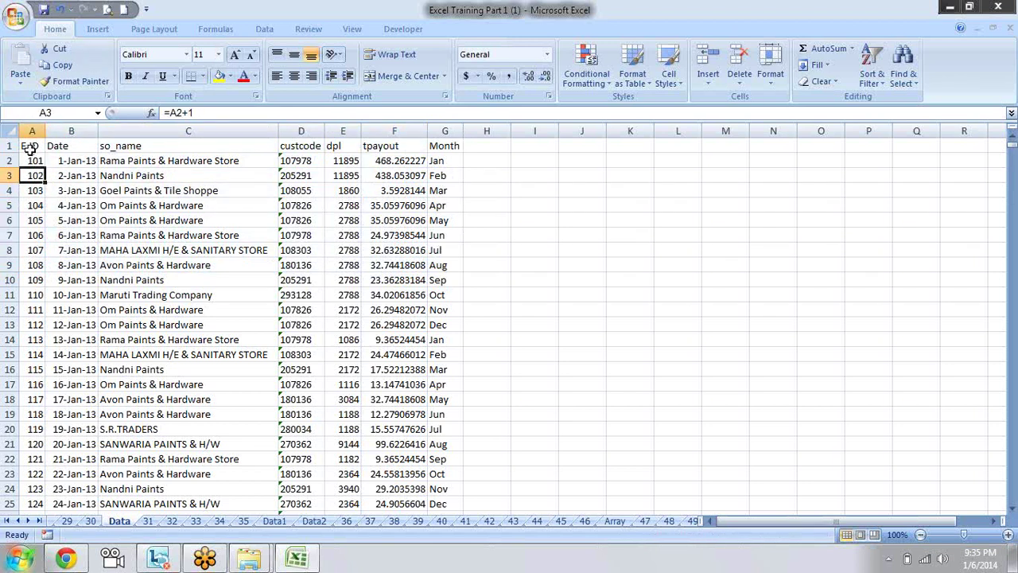
- Select cells along row 3 from A3 out to column G
left_click(35, 207)
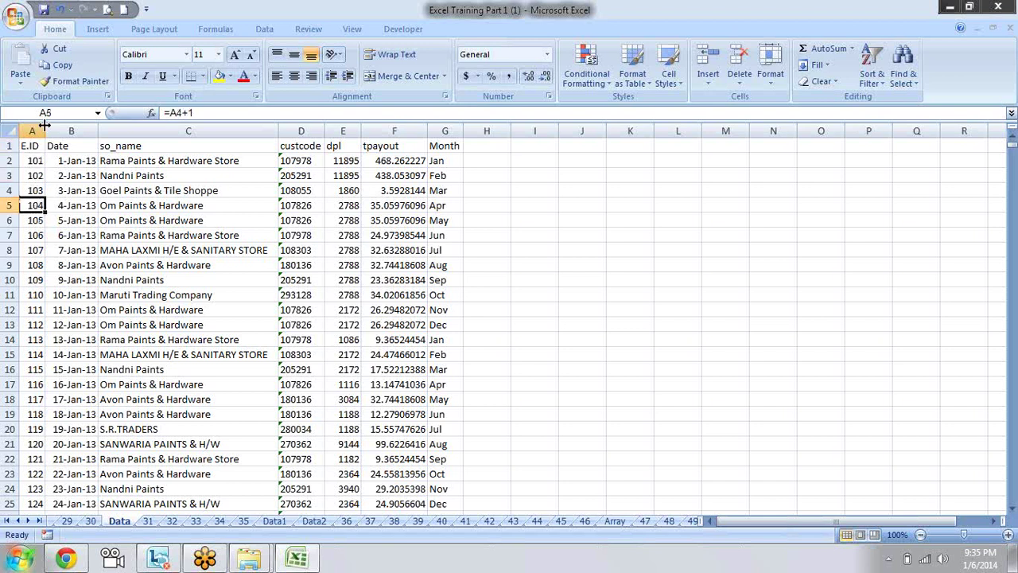
left_click(35, 175)
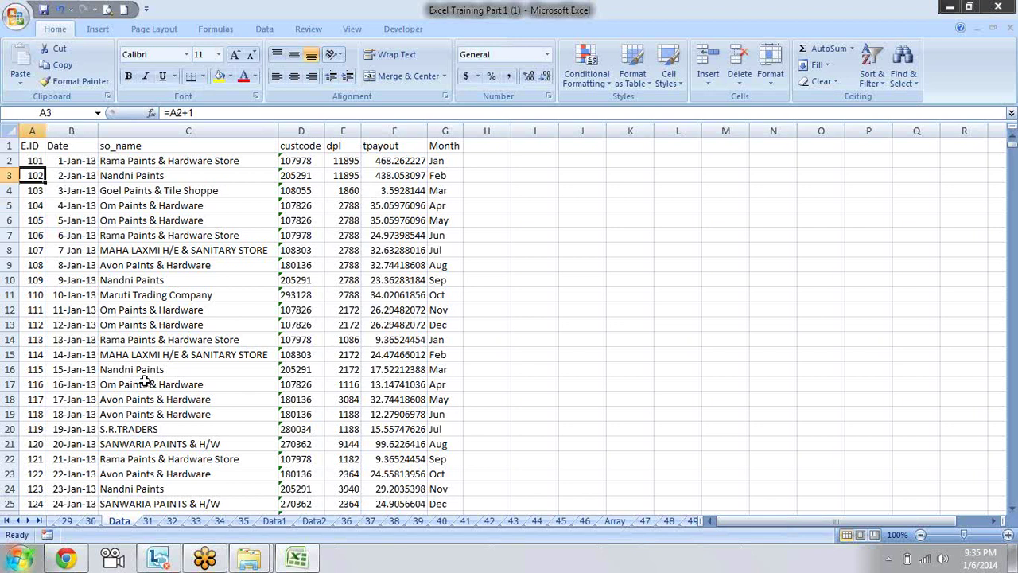
left_click(181, 175, "shift")
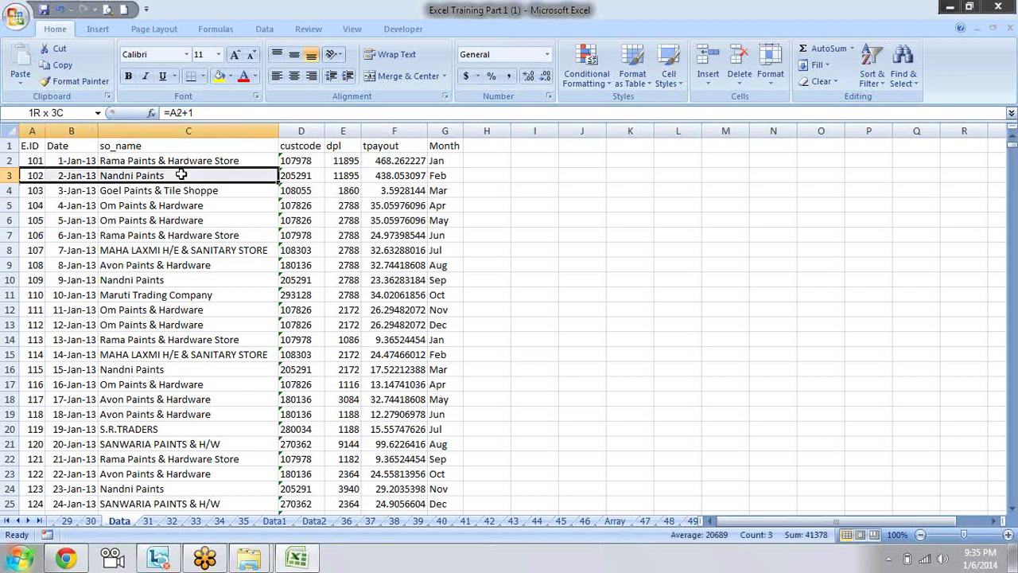
left_click(304, 176, "shift")
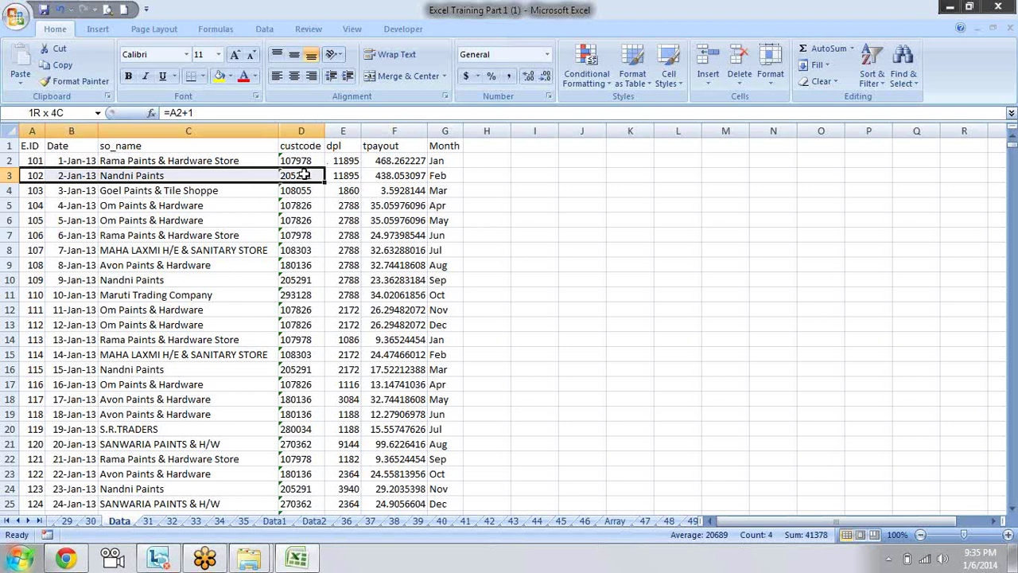
left_click(414, 175, "shift")
left_click(448, 175, "shift")
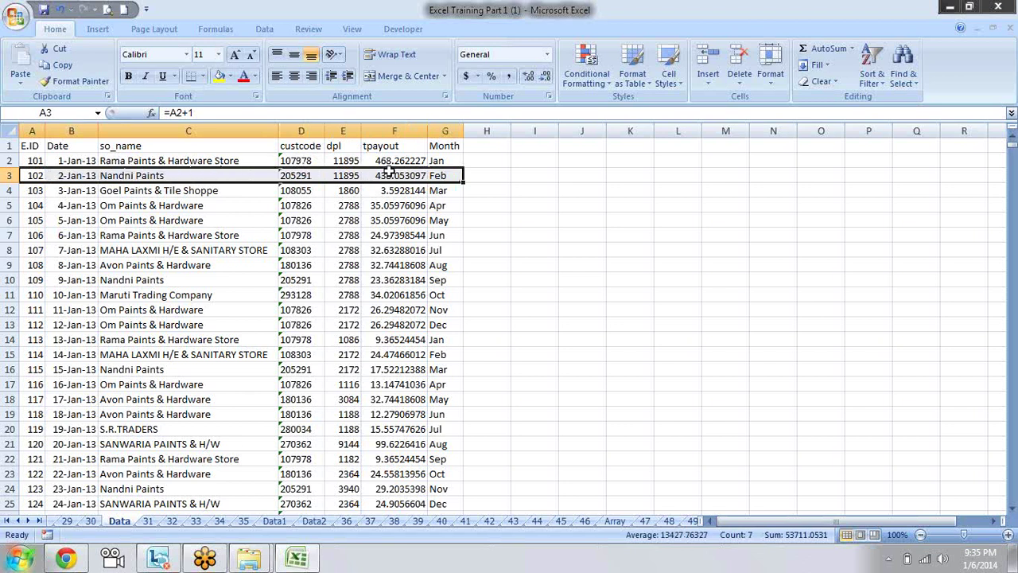
key("shift+BackSpace")
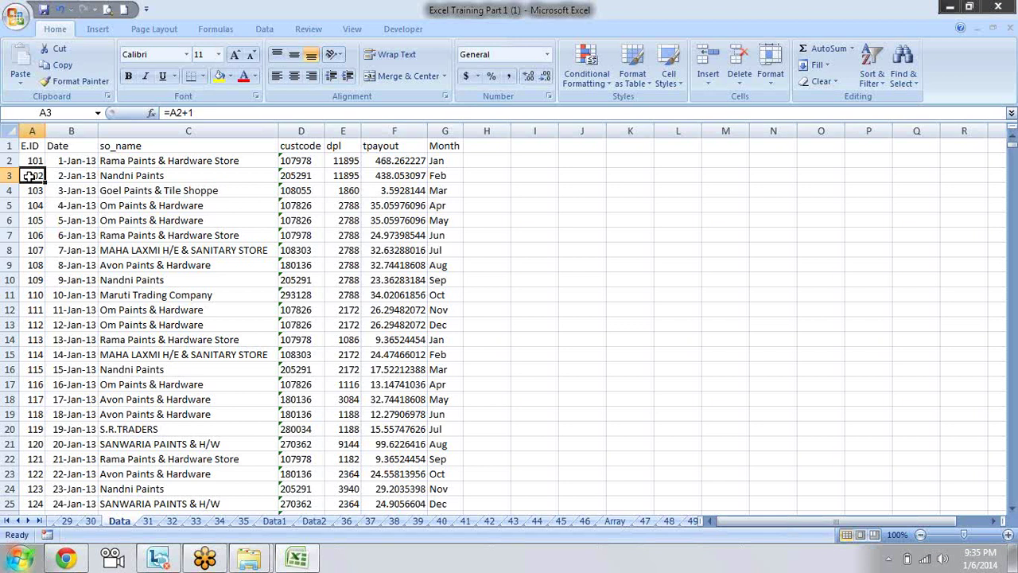
key("shift+Right")
key("shift+Right")
key("shift+Right")
key("shift+Right")
key("shift+Right")
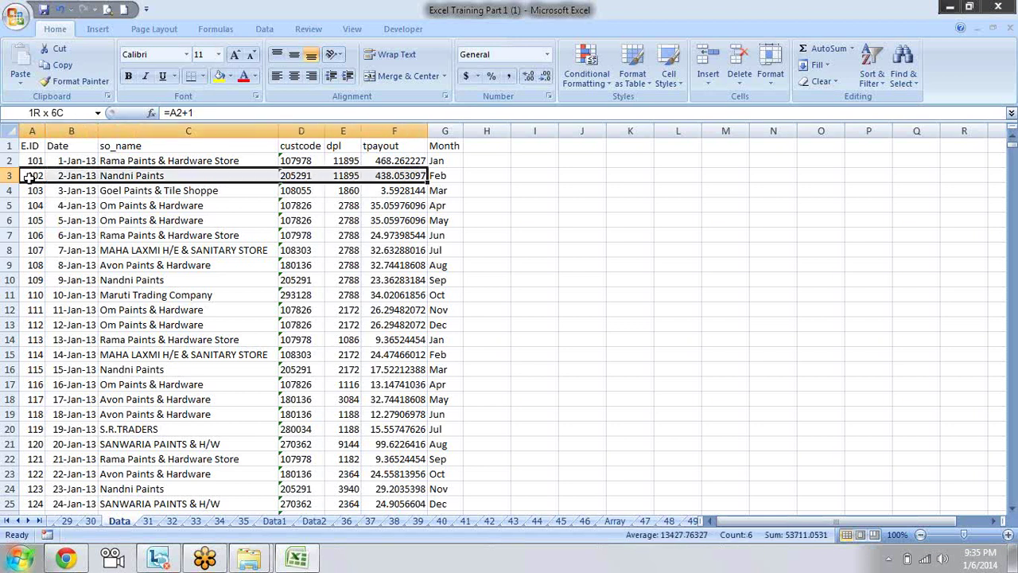
key("shift+Right")
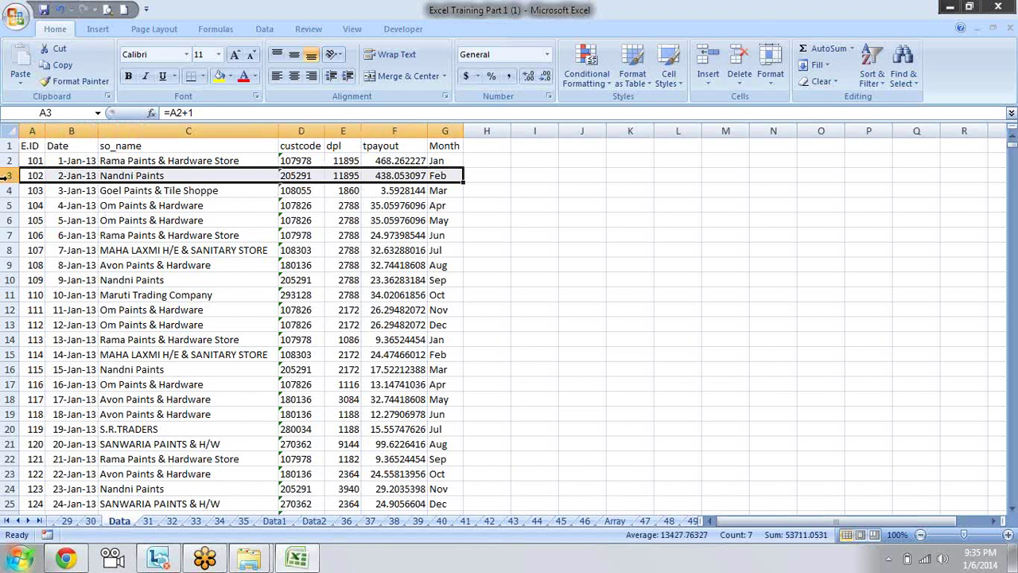
- Select whole rows 3, 5, 8, 11 and 15, then columns A, B and C
left_click(4, 175)
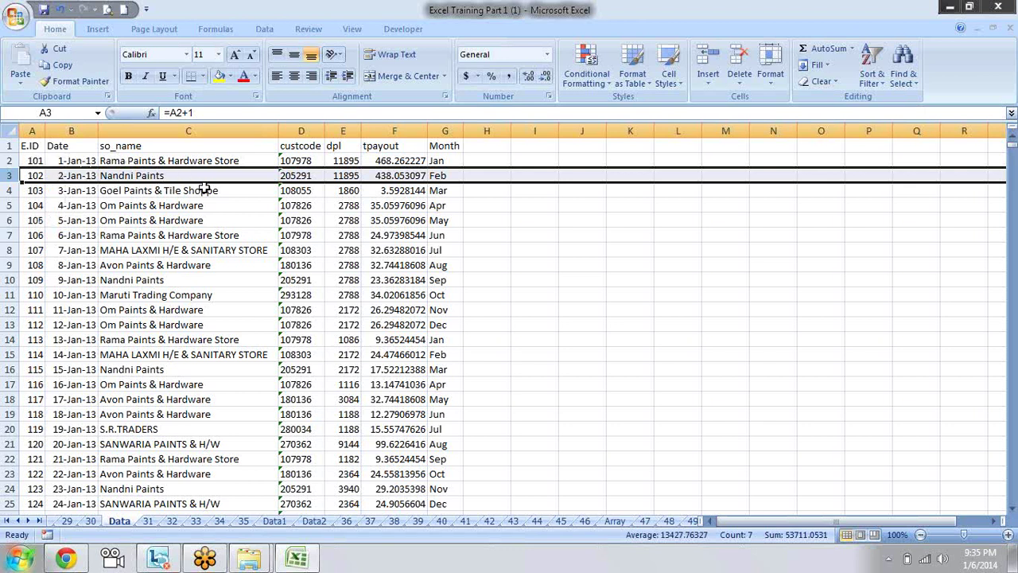
left_click(8, 205)
left_click(7, 251)
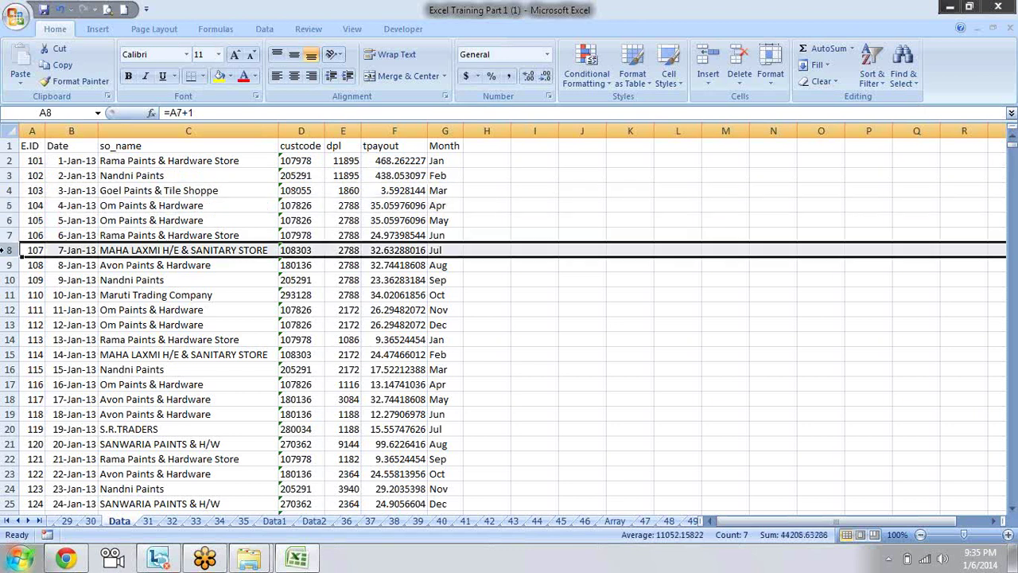
left_click(10, 295)
left_click(8, 354)
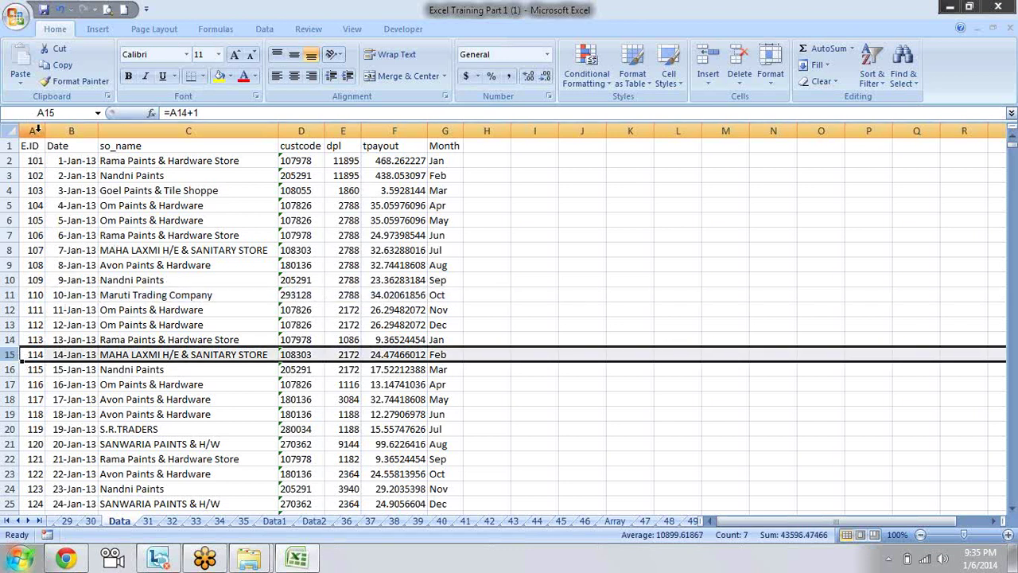
left_click(38, 129)
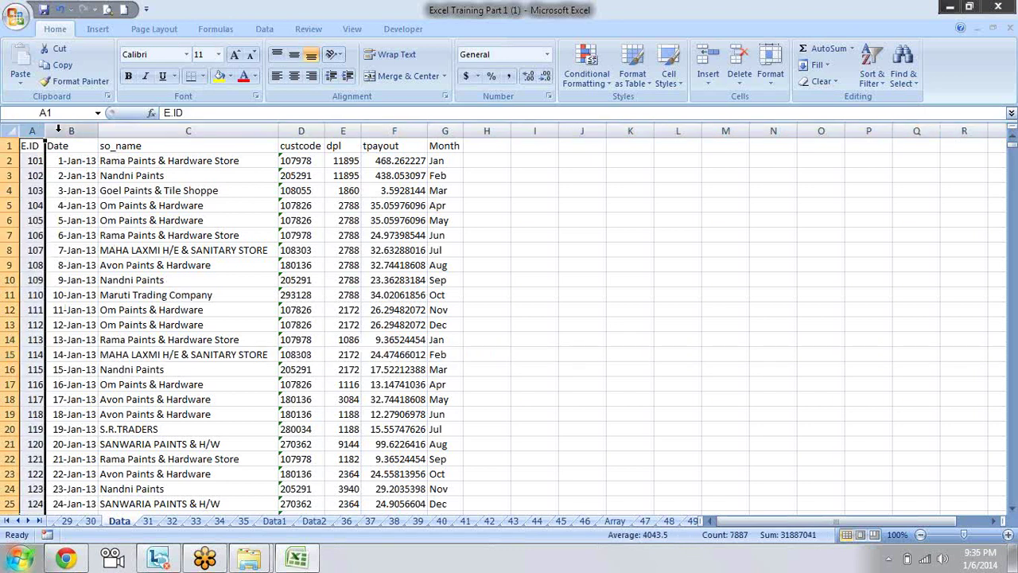
left_click(76, 129)
left_click(167, 129)
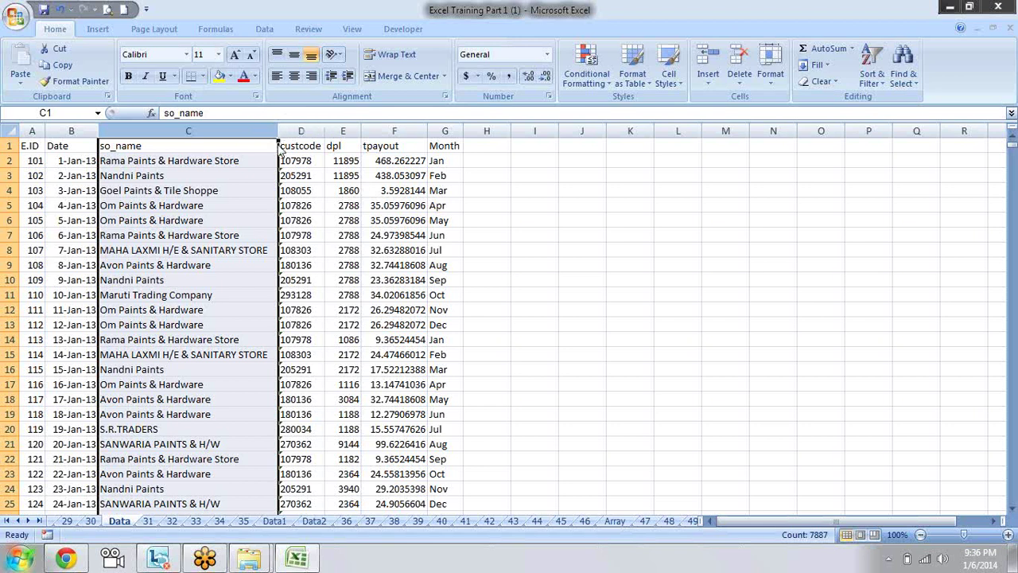
- Select the table A1:G13, then go through sheet 31 to sheet 32
left_click(212, 164)
left_click_drag(29, 148, 447, 320)
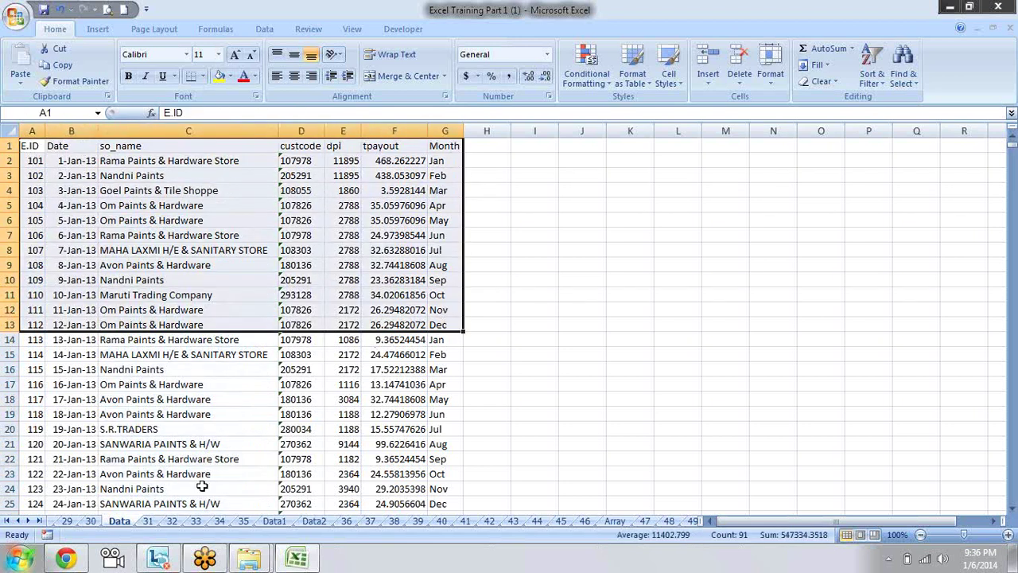
left_click(151, 522)
left_click(173, 522)
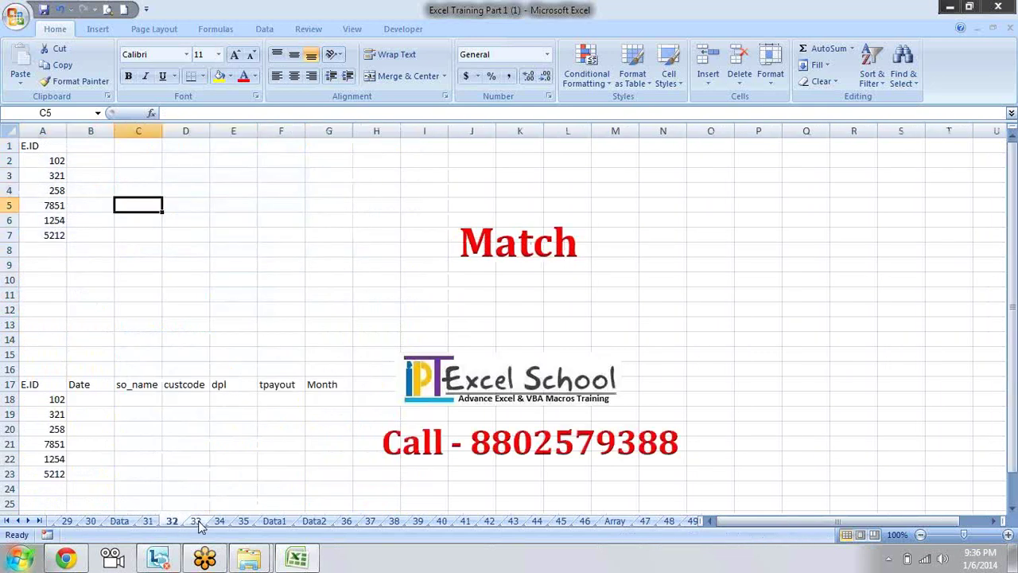
left_click(197, 522)
left_click(220, 522)
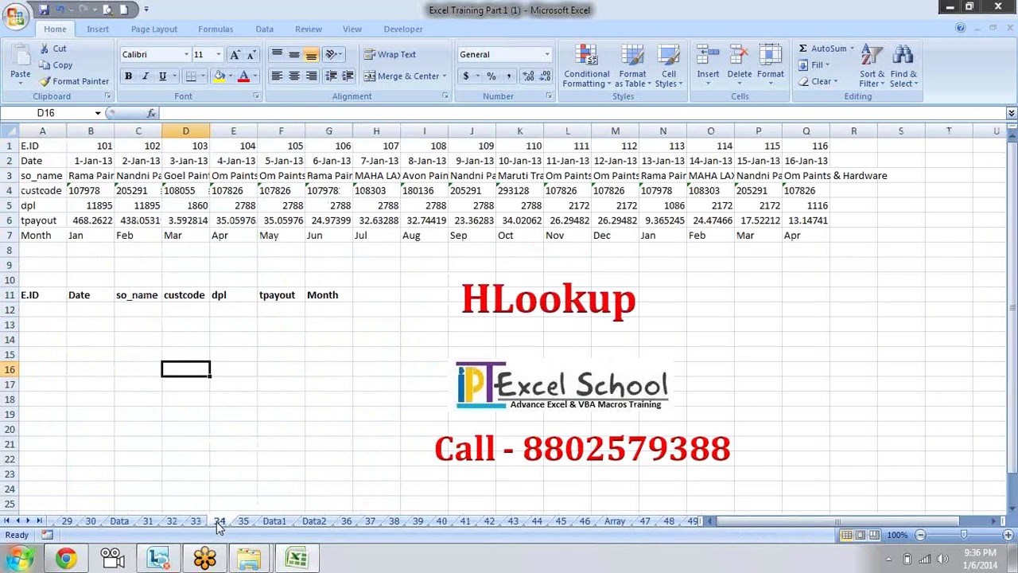
left_click_drag(31, 147, 45, 234)
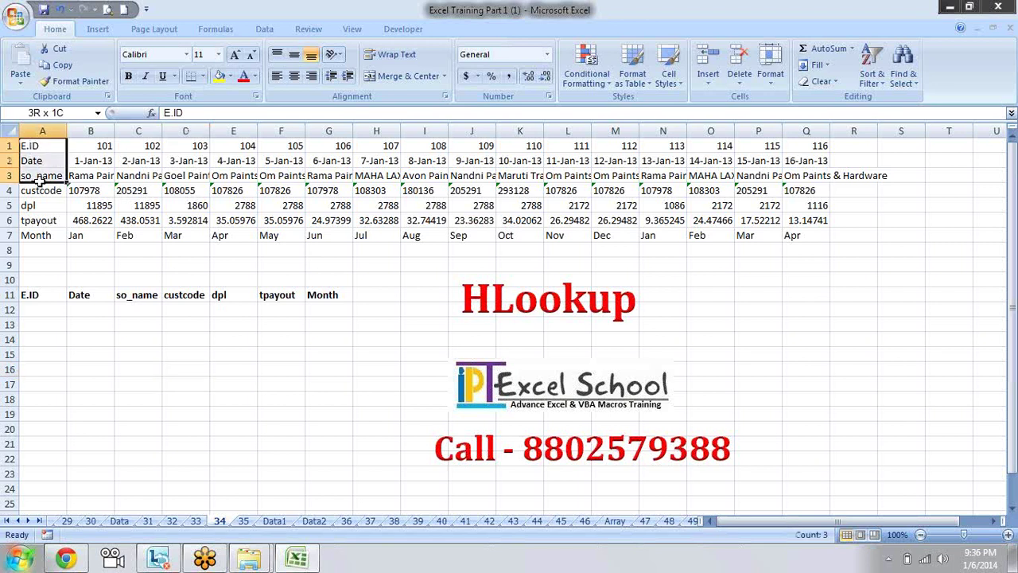
key("ctrl+b")
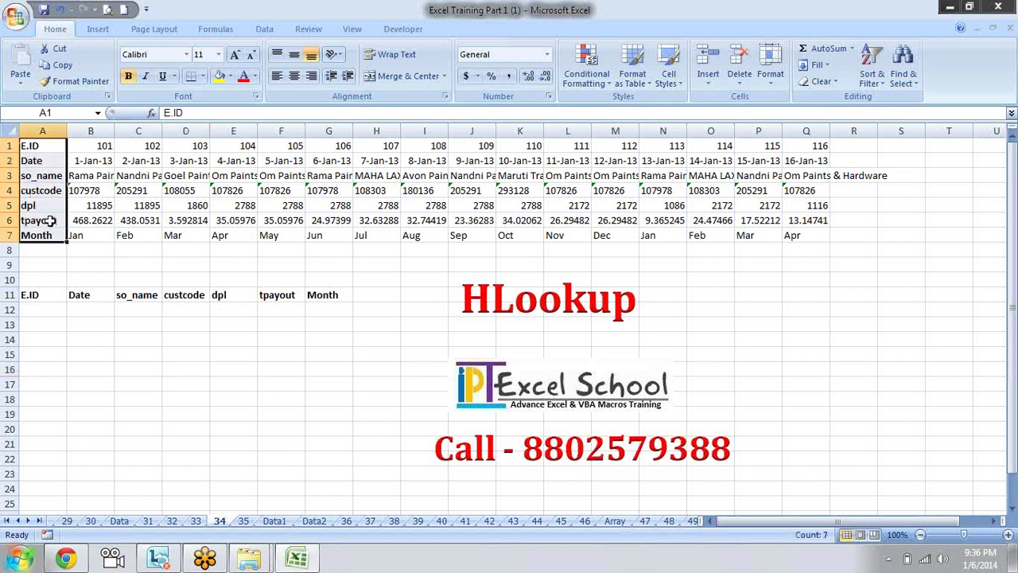
left_click(82, 145)
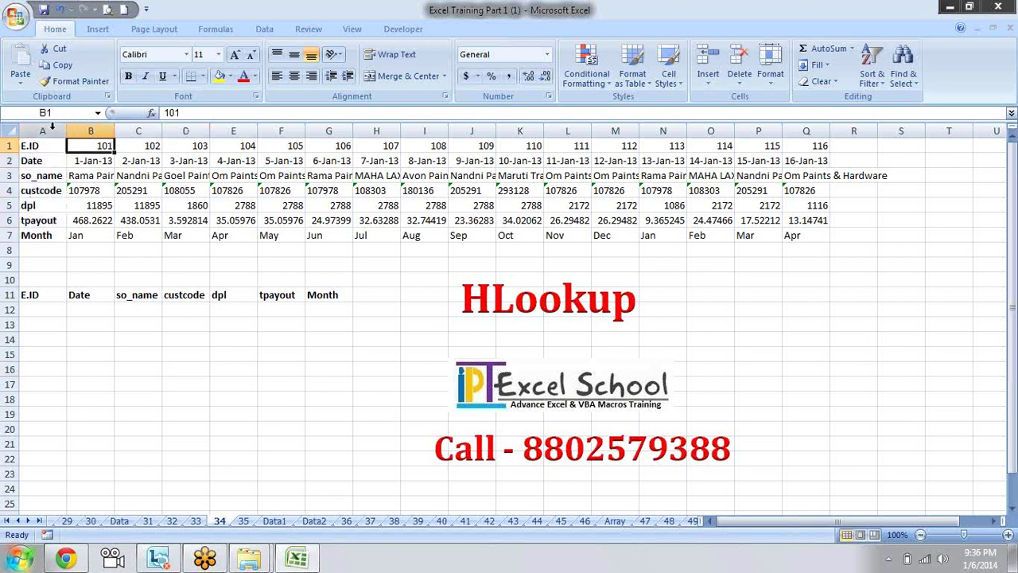
left_click(53, 130)
left_click(90, 130)
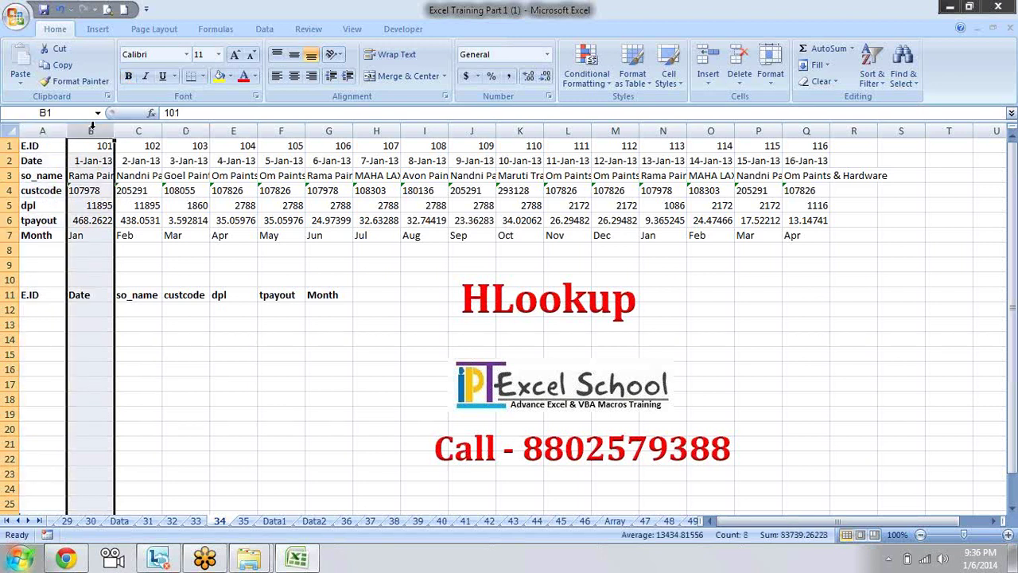
left_click(139, 130)
left_click(193, 129)
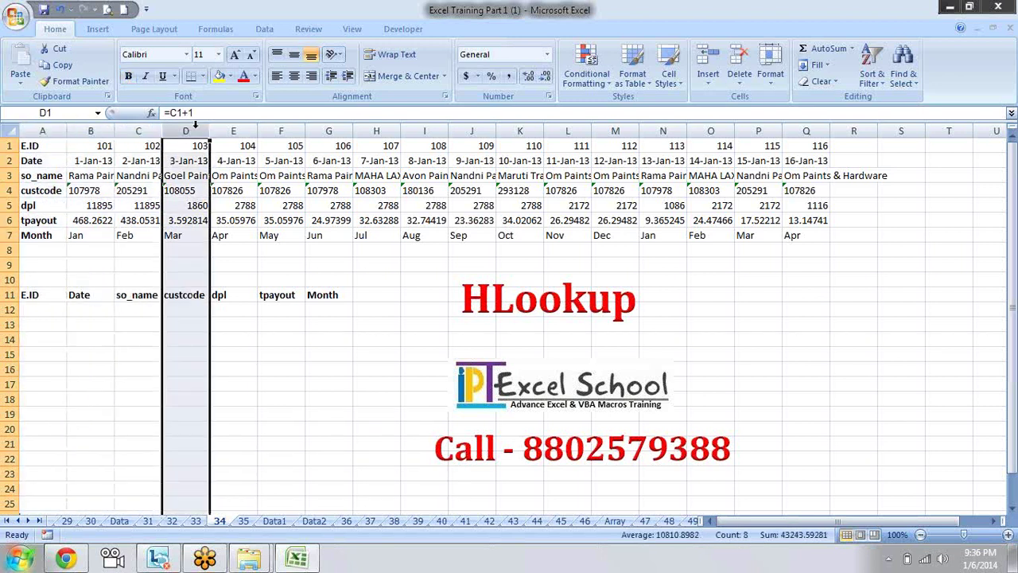
left_click(250, 129)
left_click(296, 129)
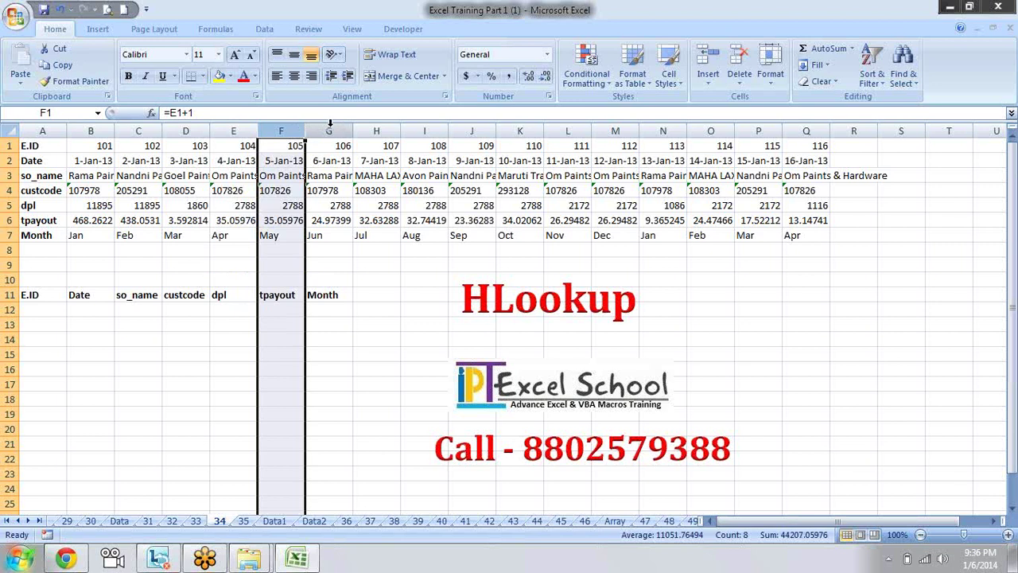
left_click(333, 126)
left_click(393, 128)
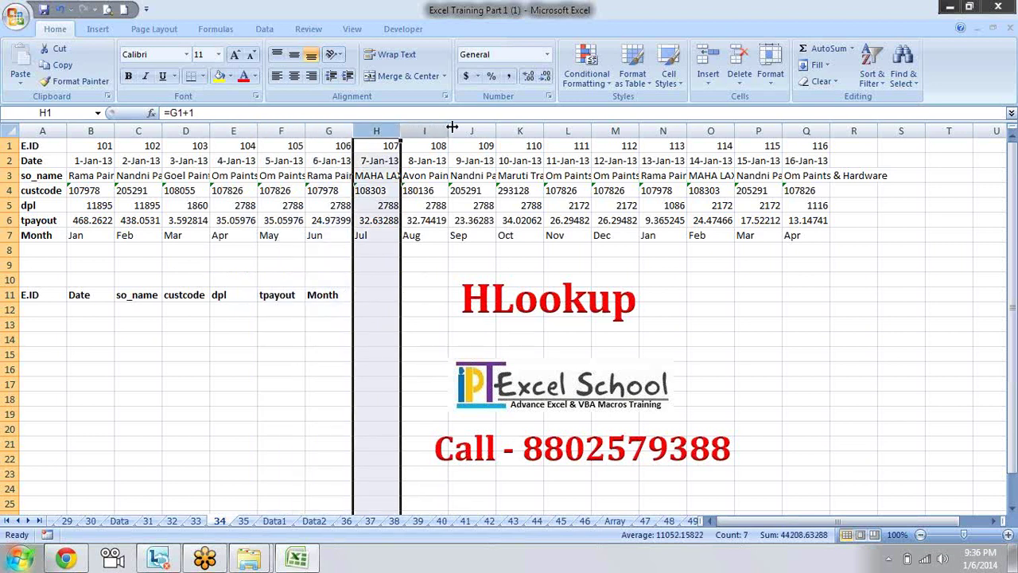
left_click(430, 124)
left_click(476, 124)
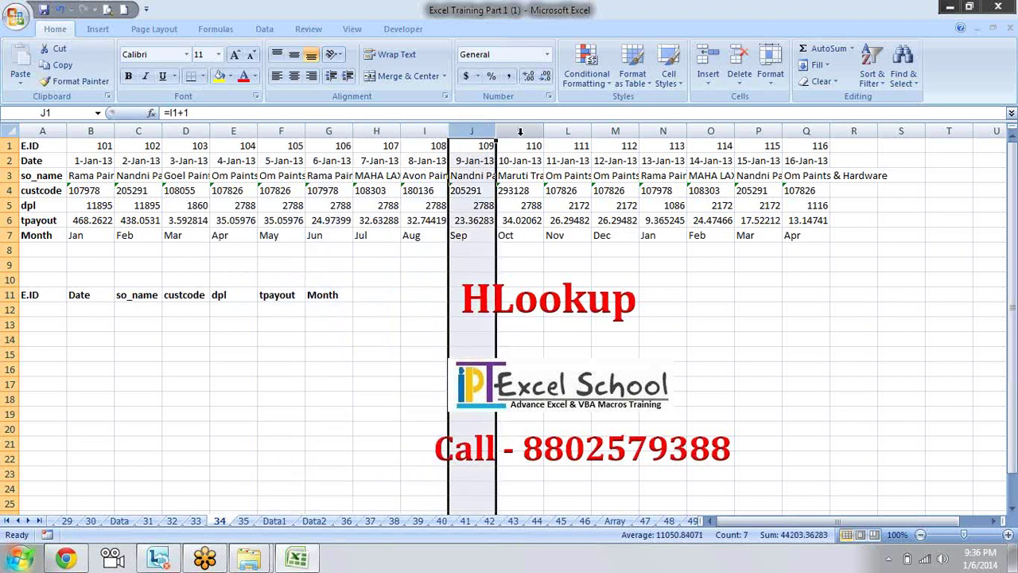
left_click(521, 124)
left_click(581, 128)
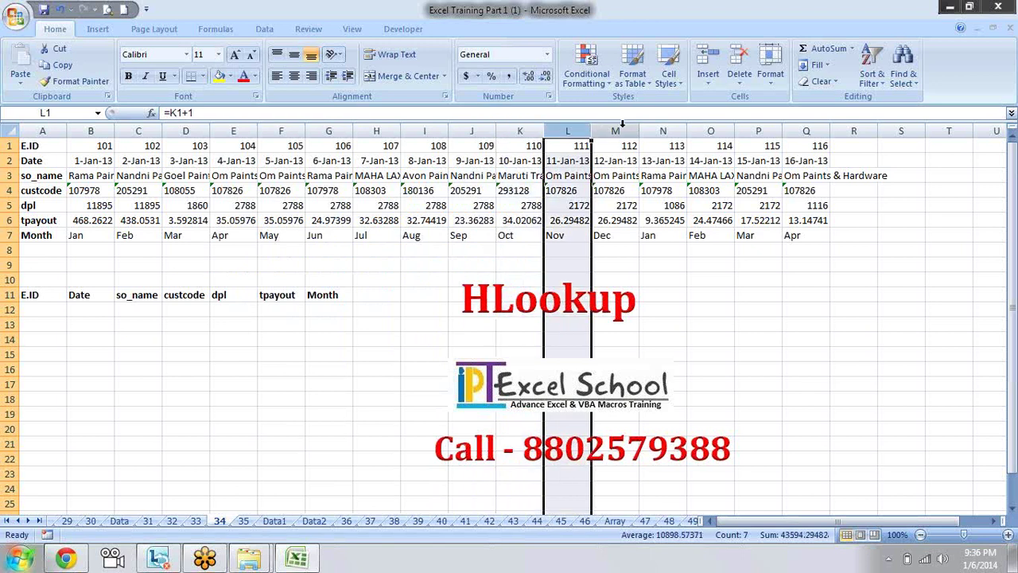
left_click(617, 126)
left_click(662, 125)
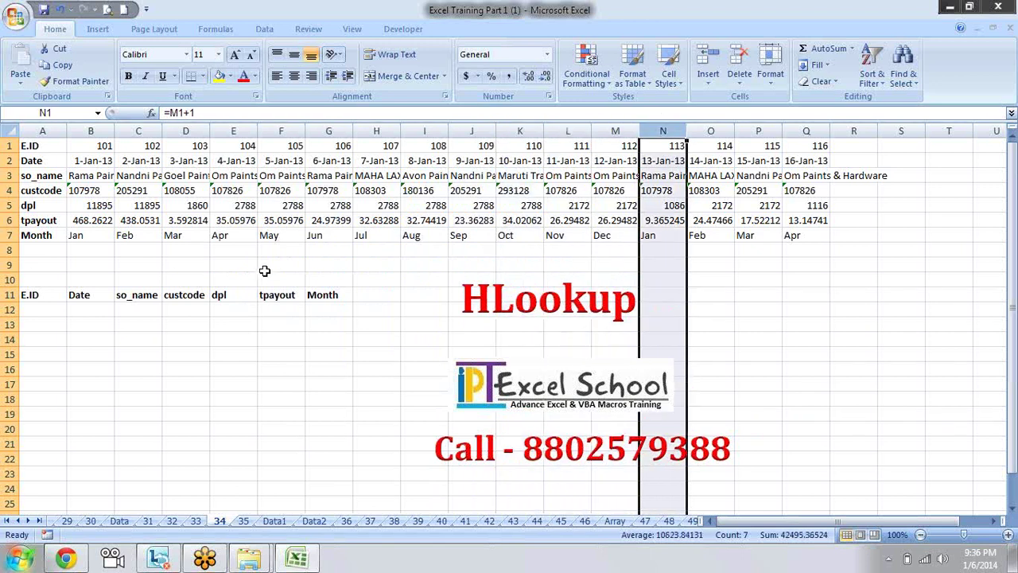
left_click(55, 306)
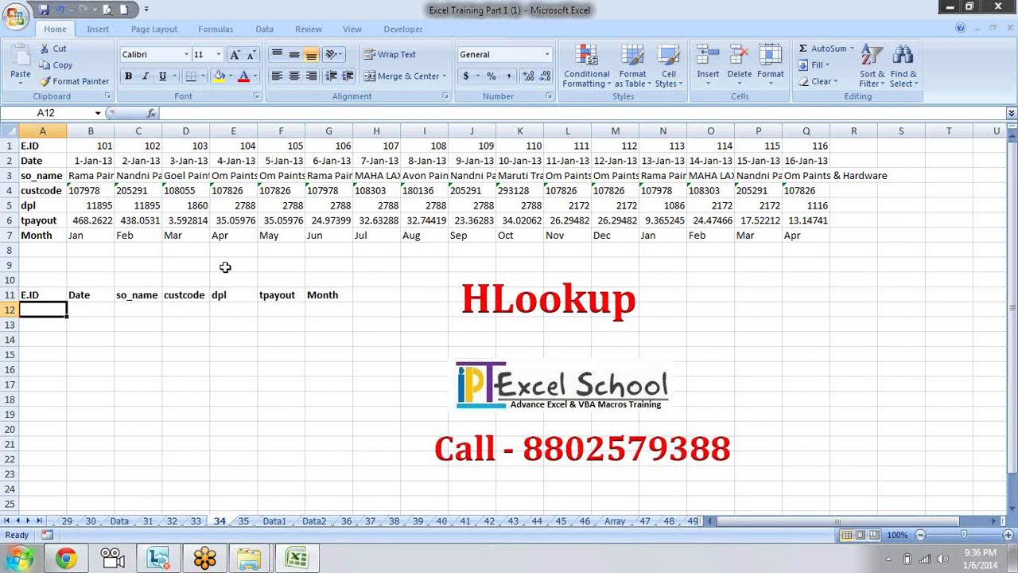
- Enter E.IDs 104, 109 and 116 in A12:A14, then go to the Date cell B12
type("104")
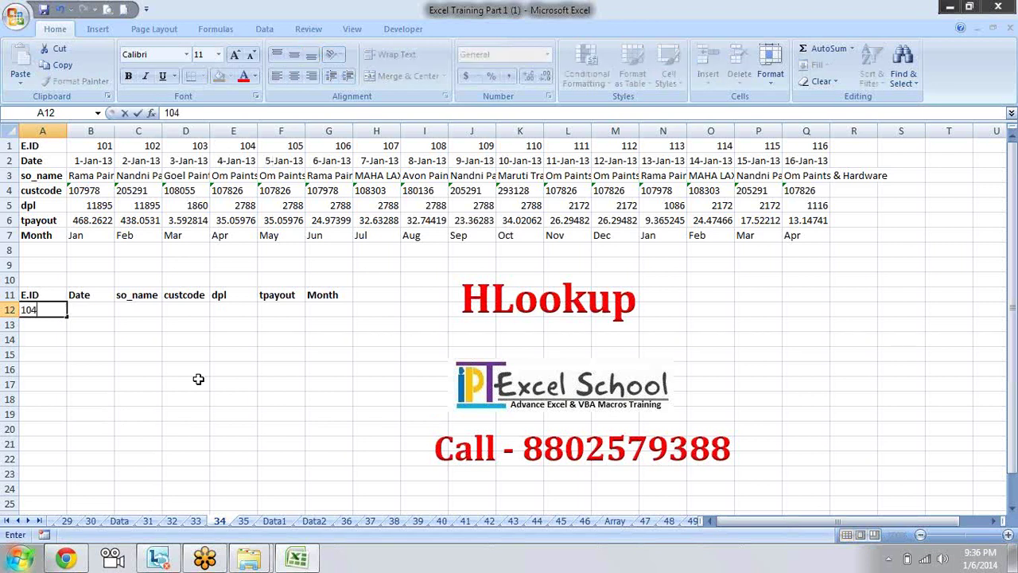
key("Return")
type("109")
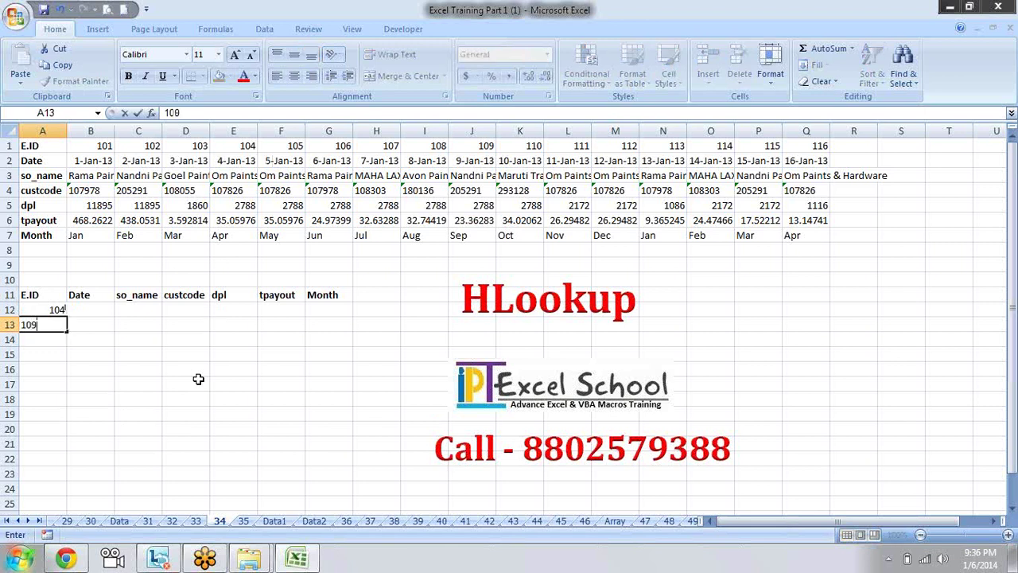
key("Return")
type("11")
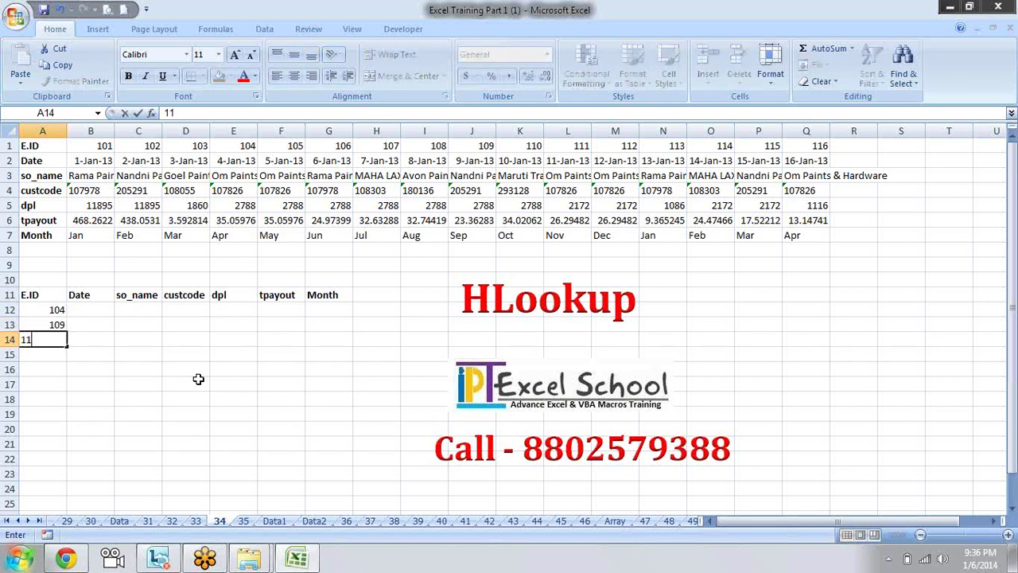
type("6")
key("Return")
key("Up")
key("Up")
key("Up")
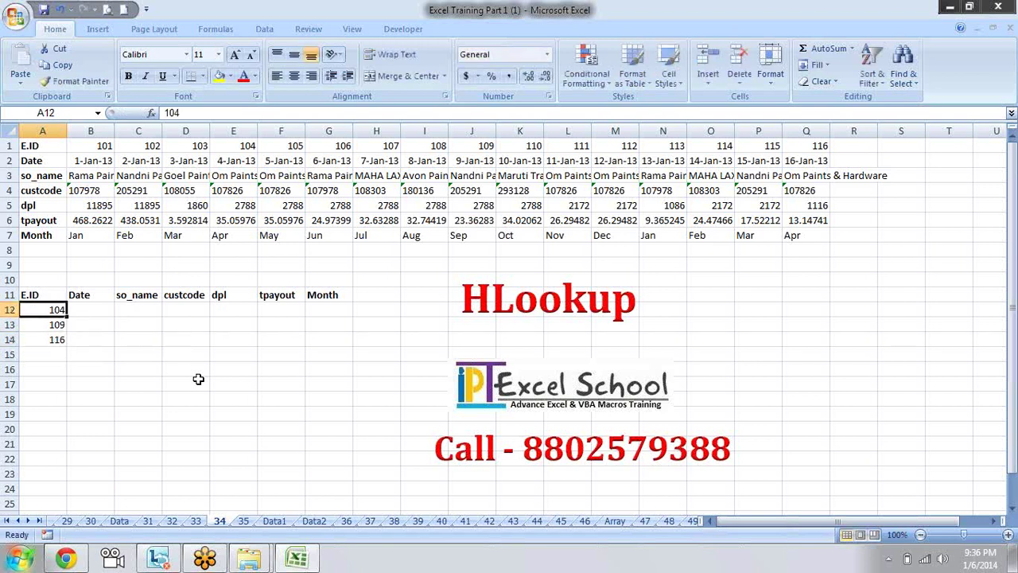
key("Up")
key("Right")
key("Down")
- Enter =HLOOKUP(A12,A1:Q7,2,false) in B12 to fetch the date for E.ID 104
type("=")
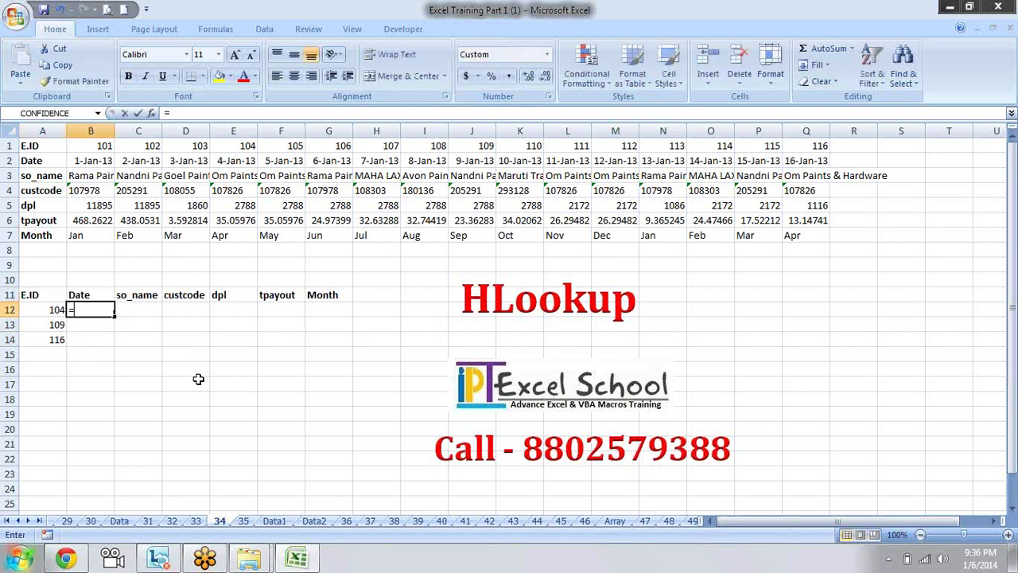
type("hl")
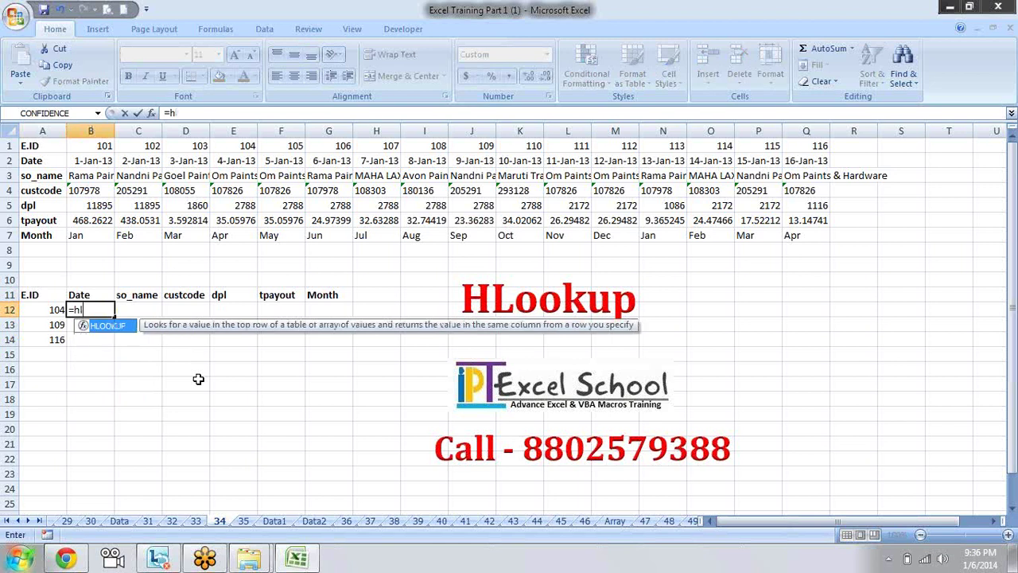
type("o")
key("Tab")
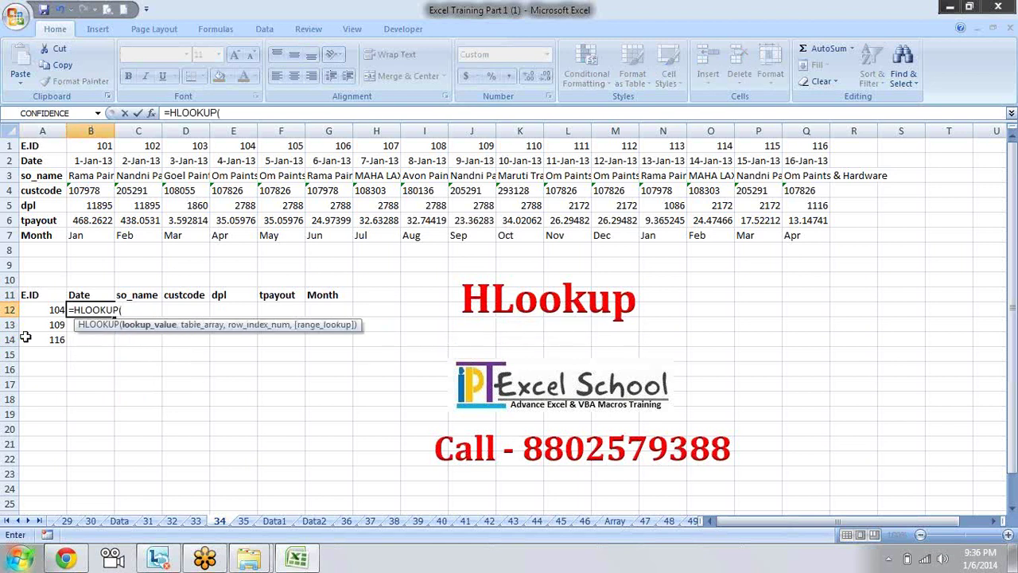
left_click(45, 310)
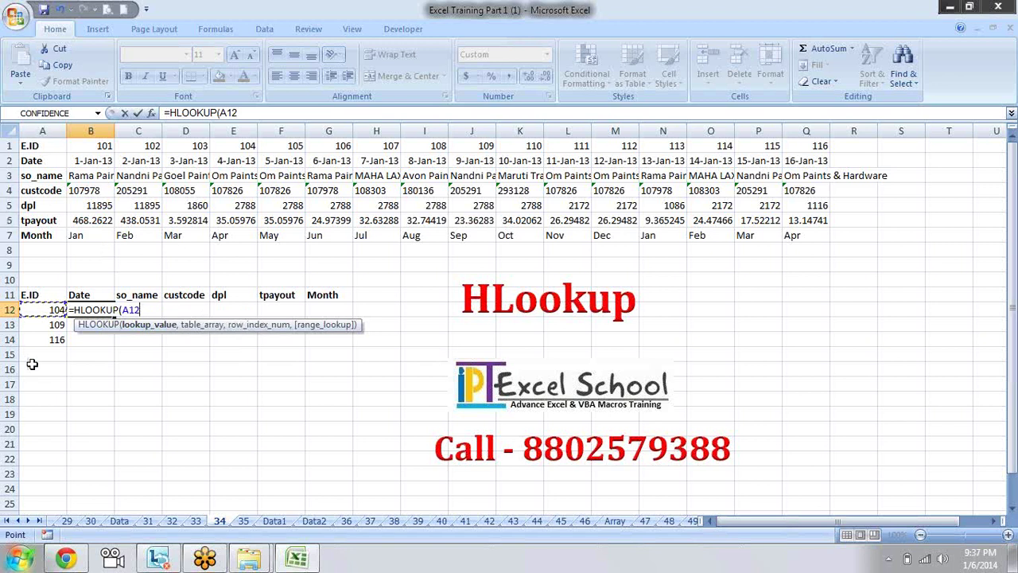
type(",")
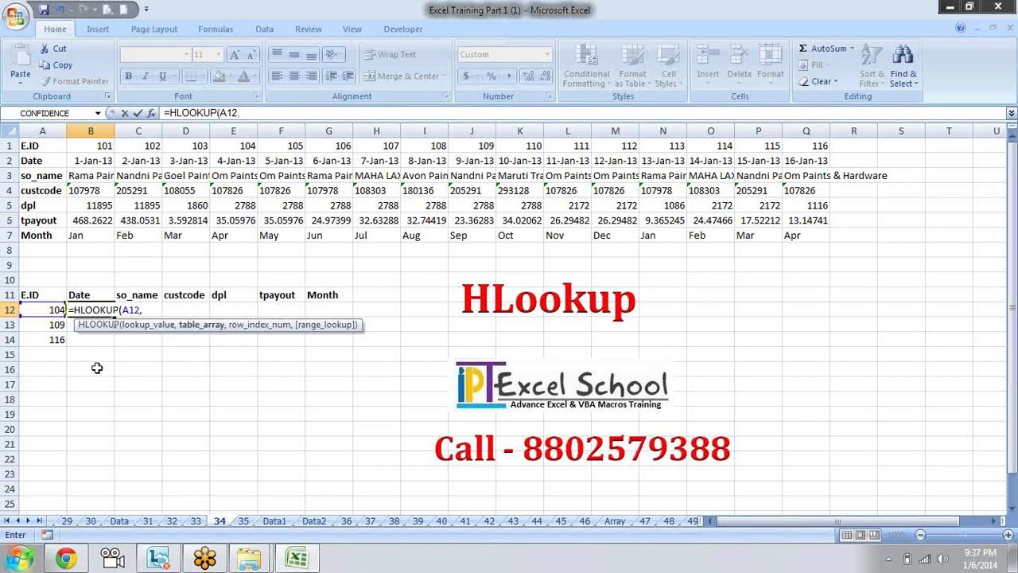
left_click(62, 147)
left_click_drag(62, 147, 795, 232)
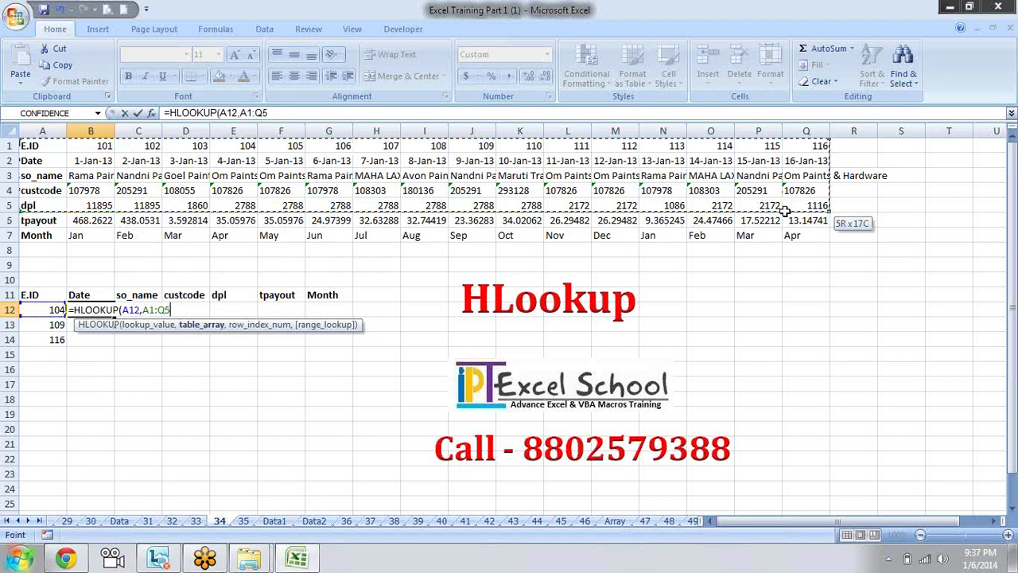
type(",2,fals")
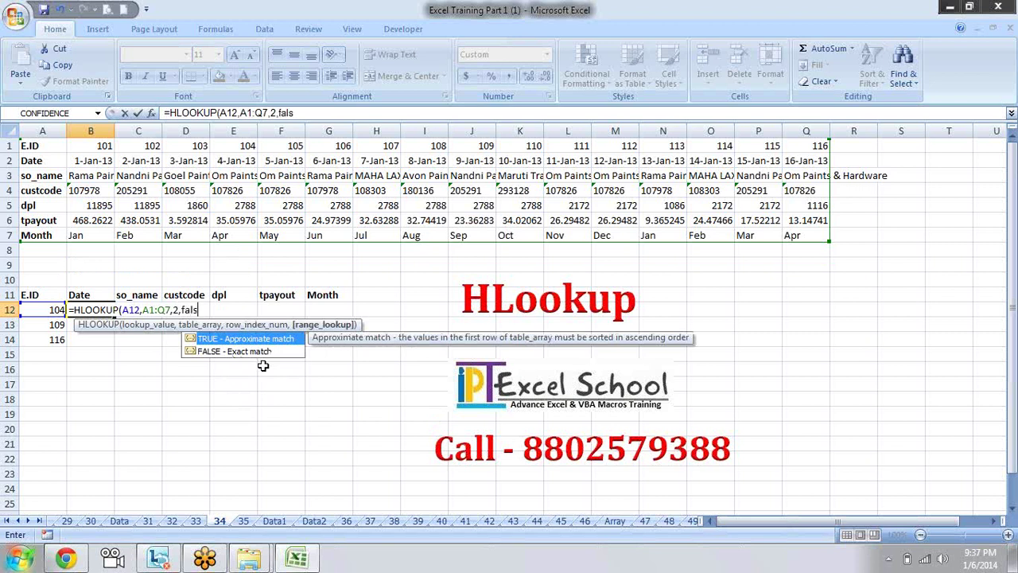
type(")")
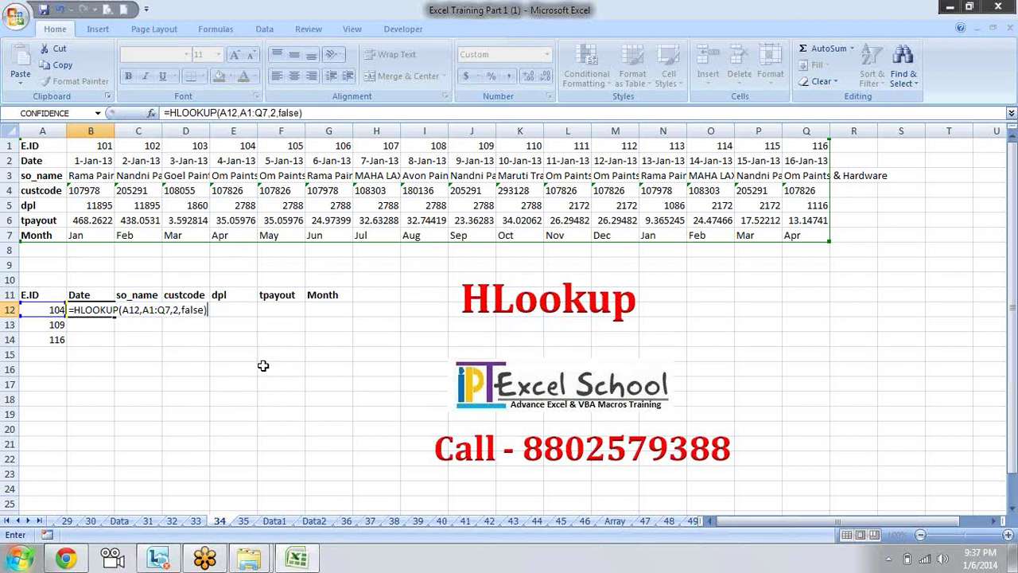
key("Return")
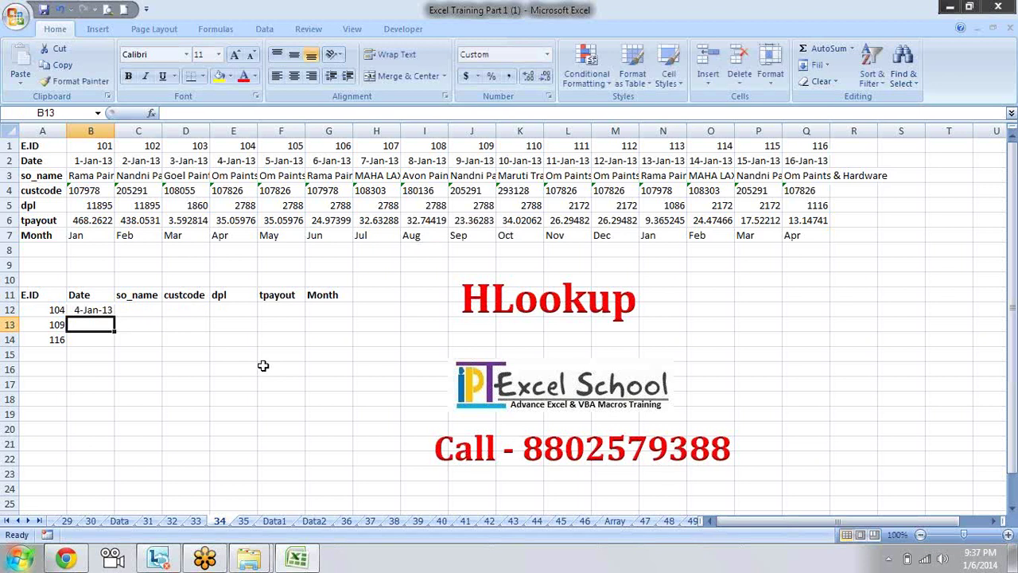
- Enter =HLOOKUP(A12,A1:Q7,3,0) in C12 to return the so_name for E.ID 104
key("Up")
key("Right")
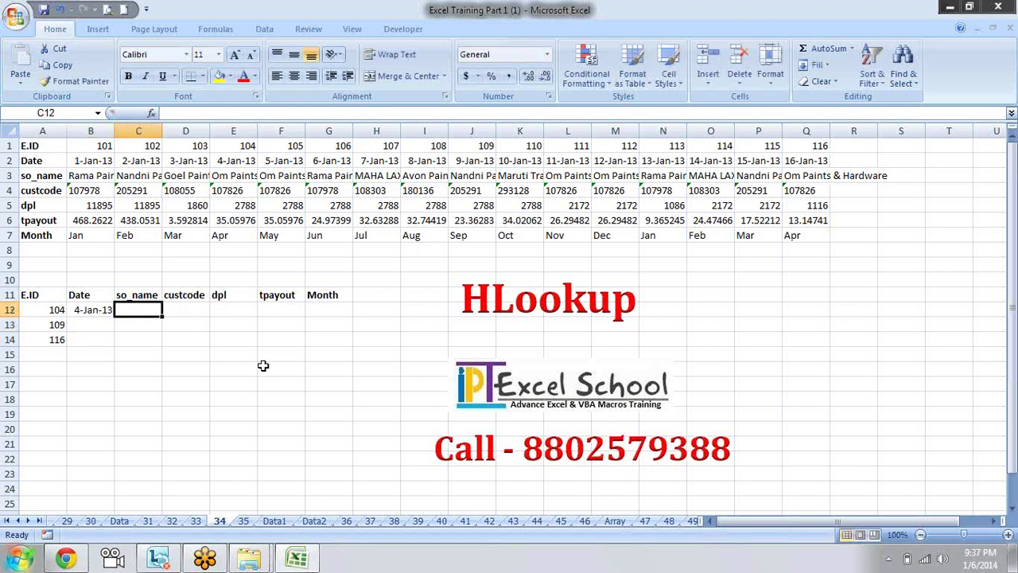
type("=hl")
key("Tab")
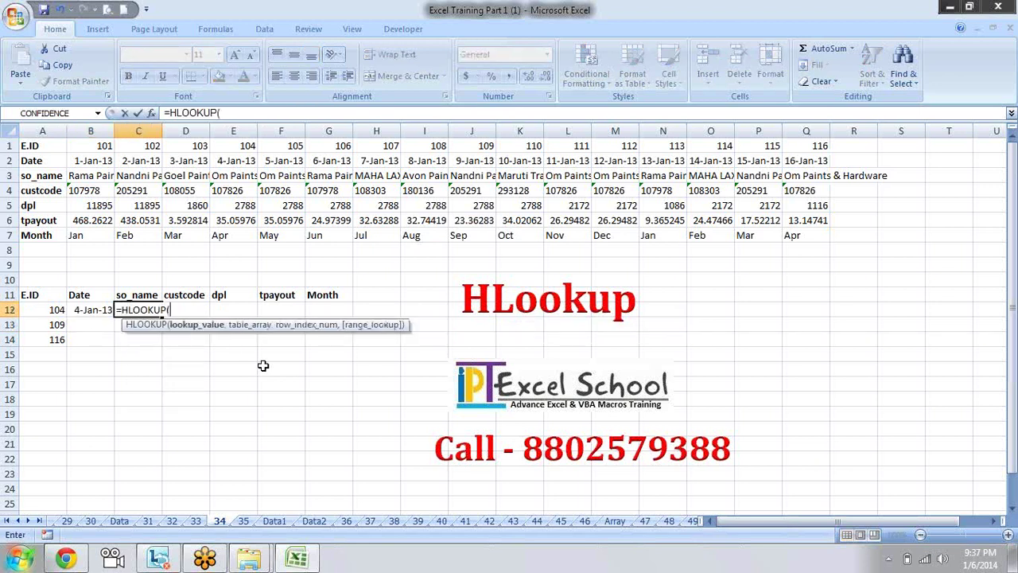
left_click(46, 310)
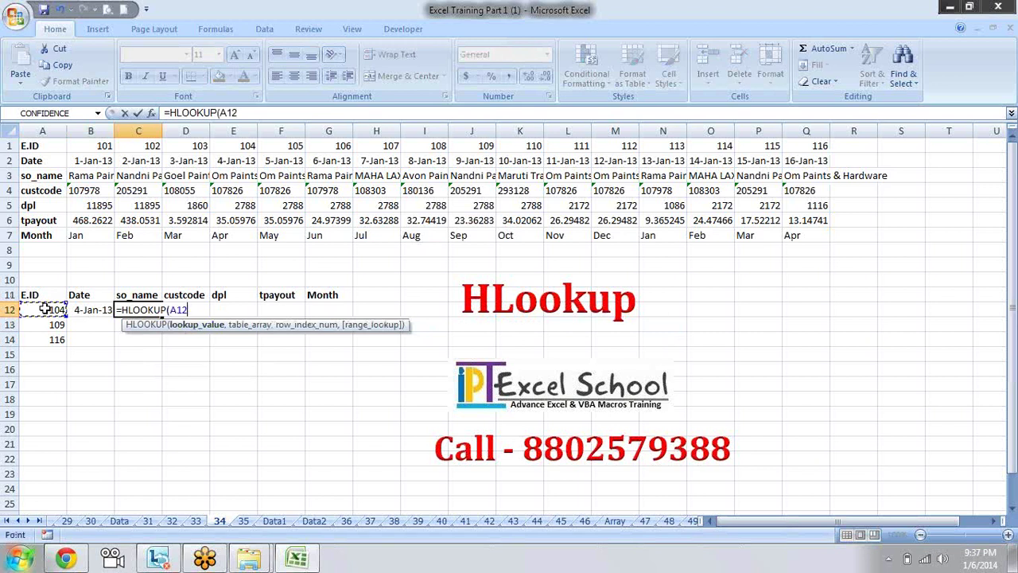
type(",")
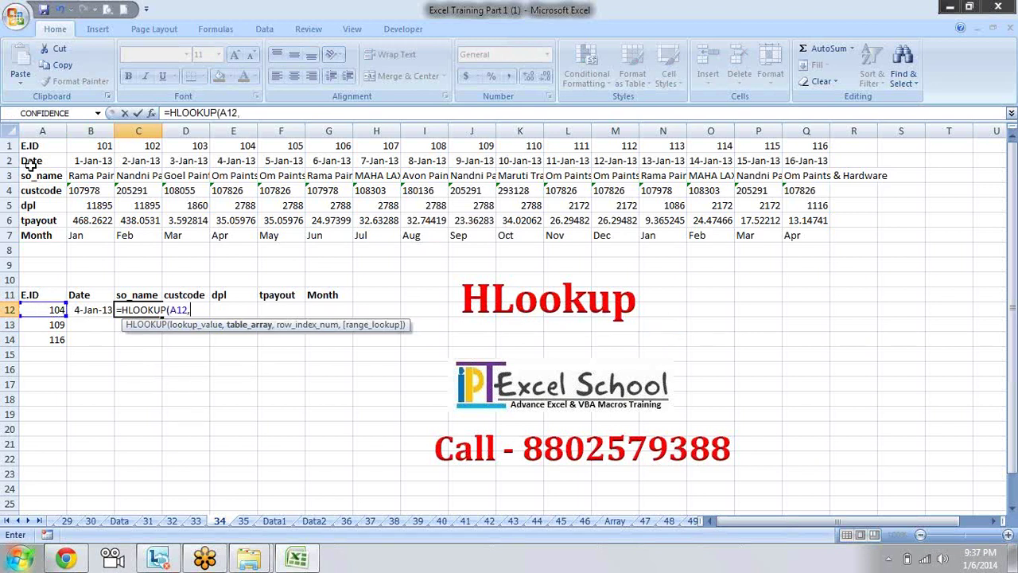
left_click_drag(35, 146, 810, 240)
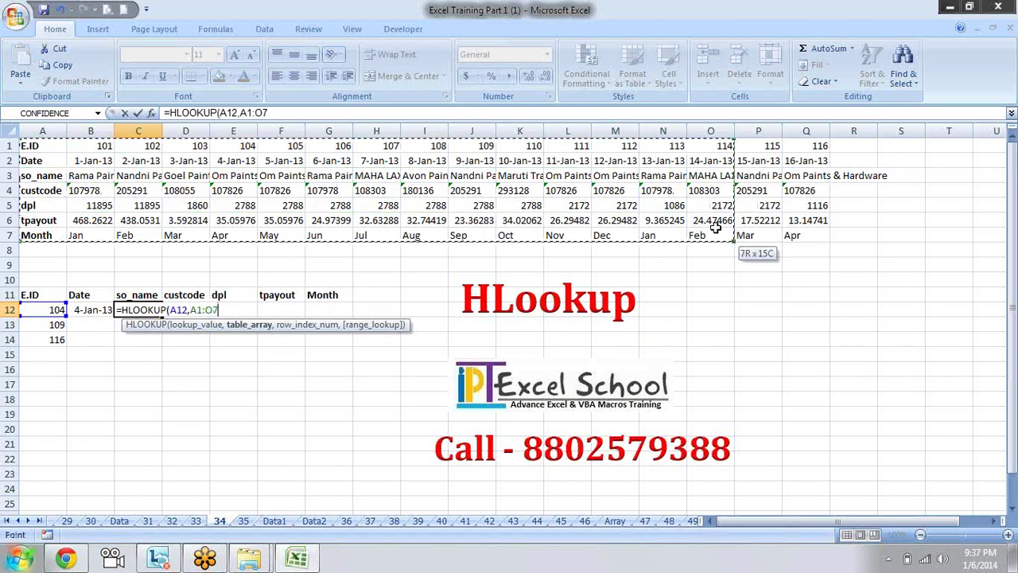
type(",")
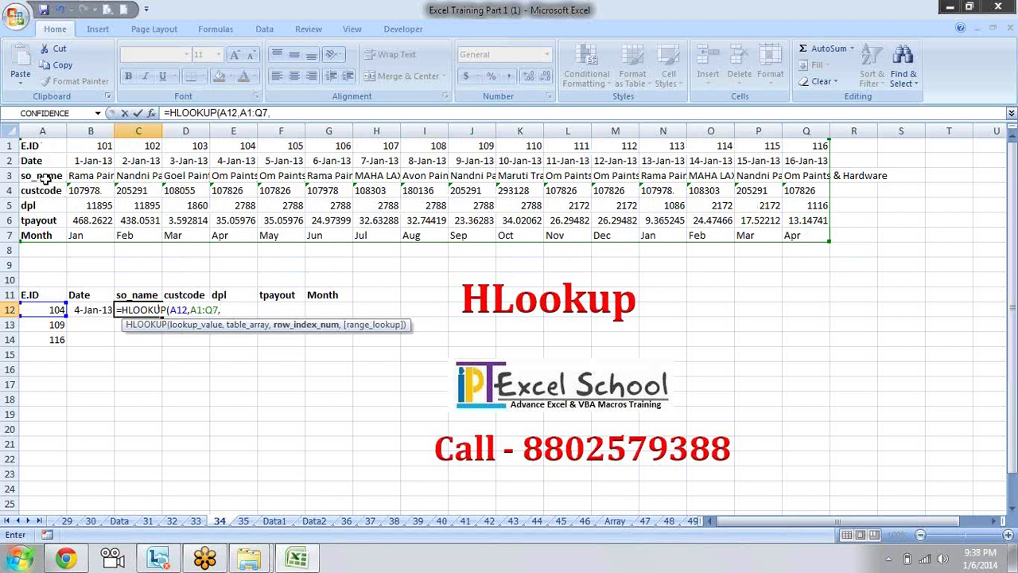
type("3,0)")
key("Return")
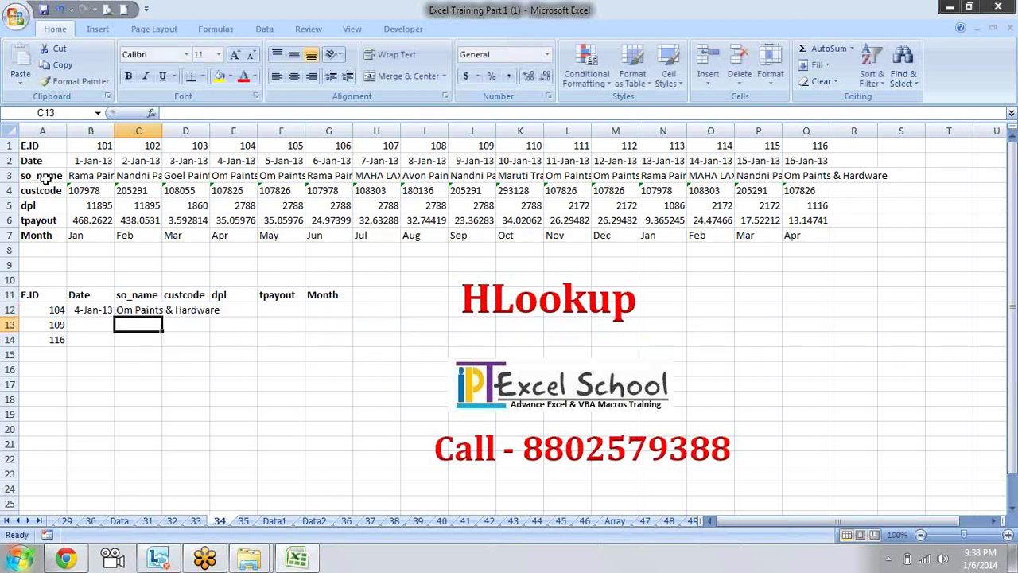
- Compare the HLOOKUP formulas in B12 and C12
key("Up")
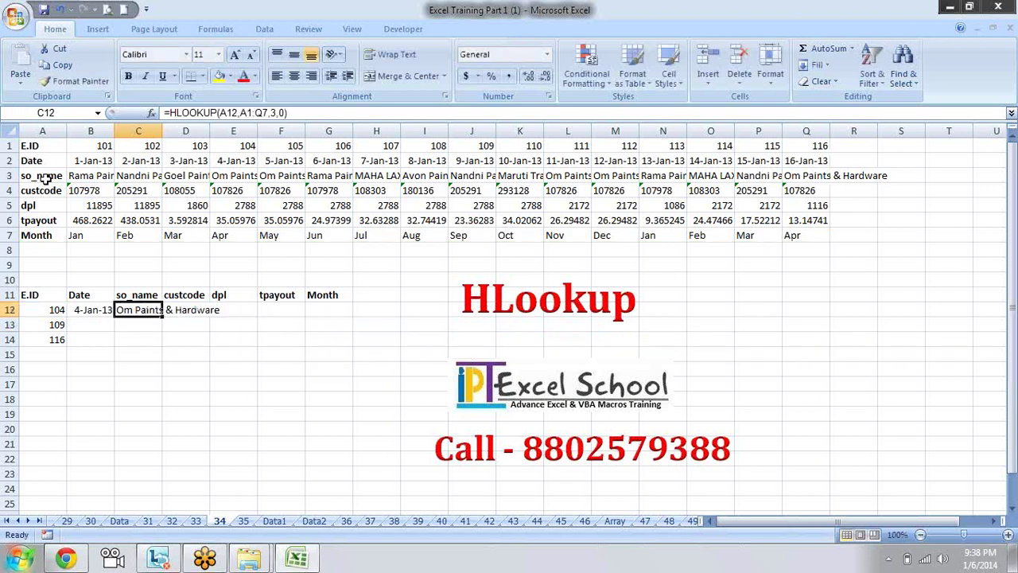
key("Left")
key("Right")
key("Right")
key("Left")
key("Left")
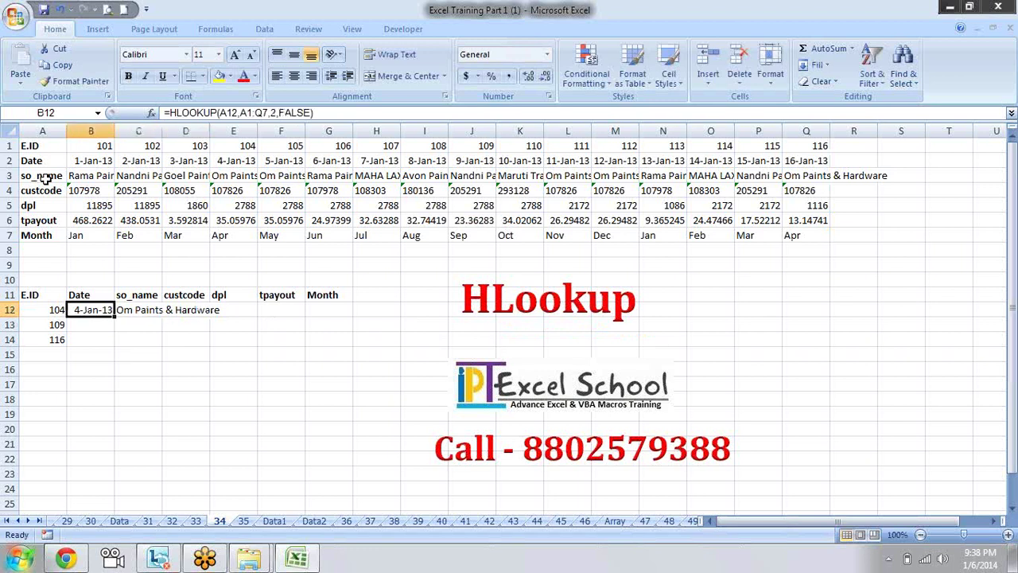
key("Right")
key("Left")
key("Right")
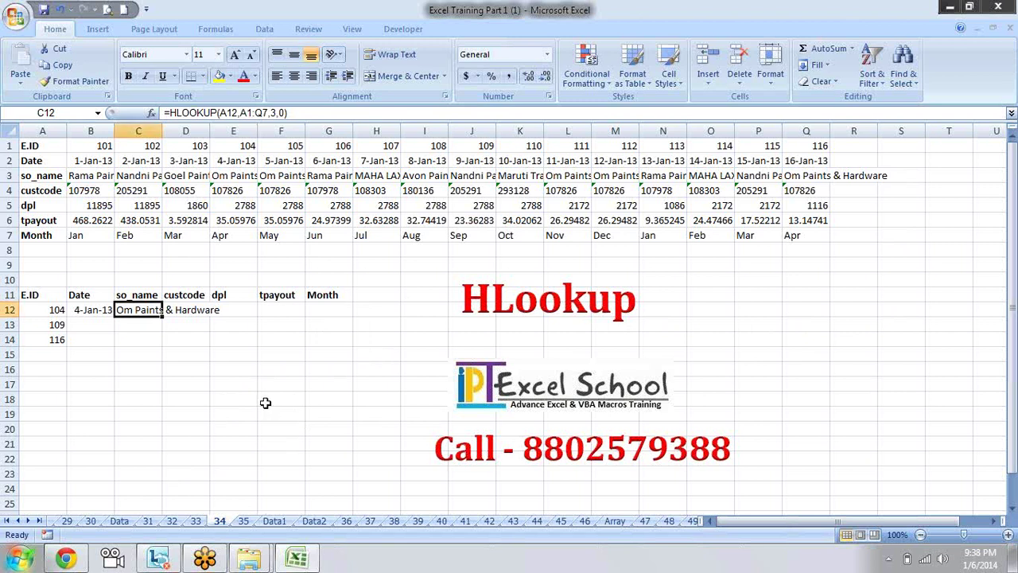
- Browse the Index, Data and Data1 sheets, then the first numbered sheets
left_click(195, 520)
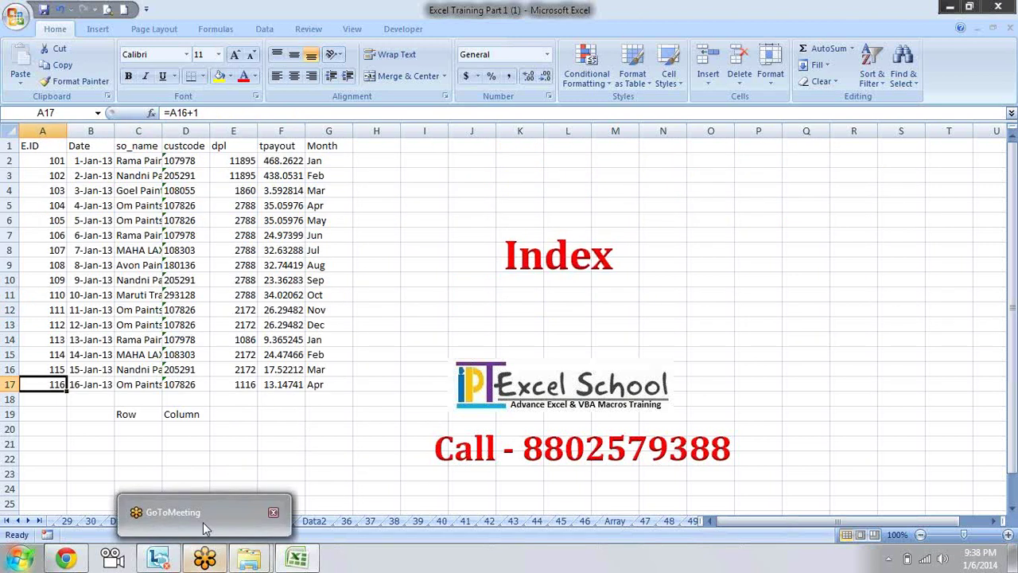
left_click(283, 411)
left_click(119, 520)
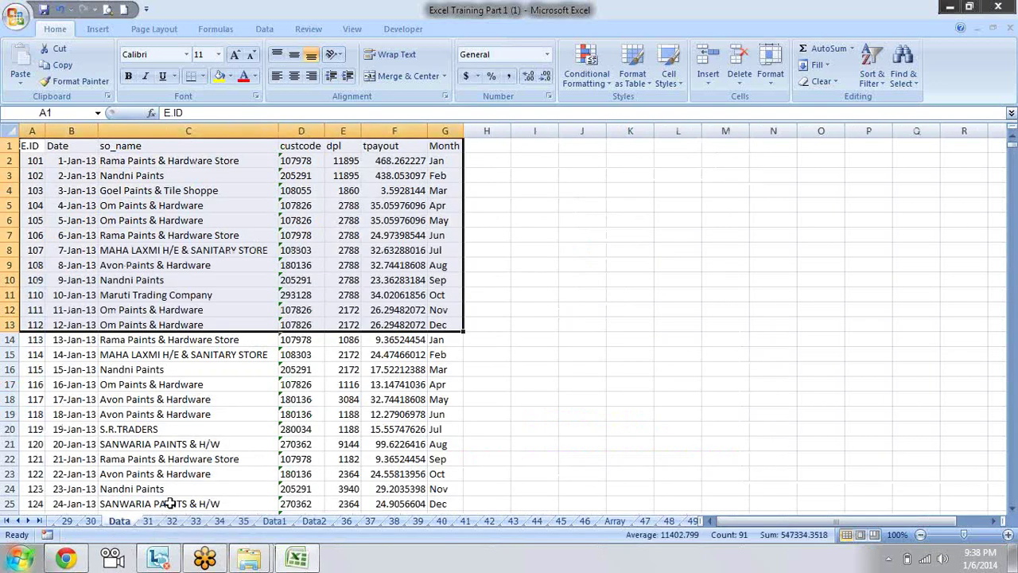
left_click(221, 522)
left_click(274, 521)
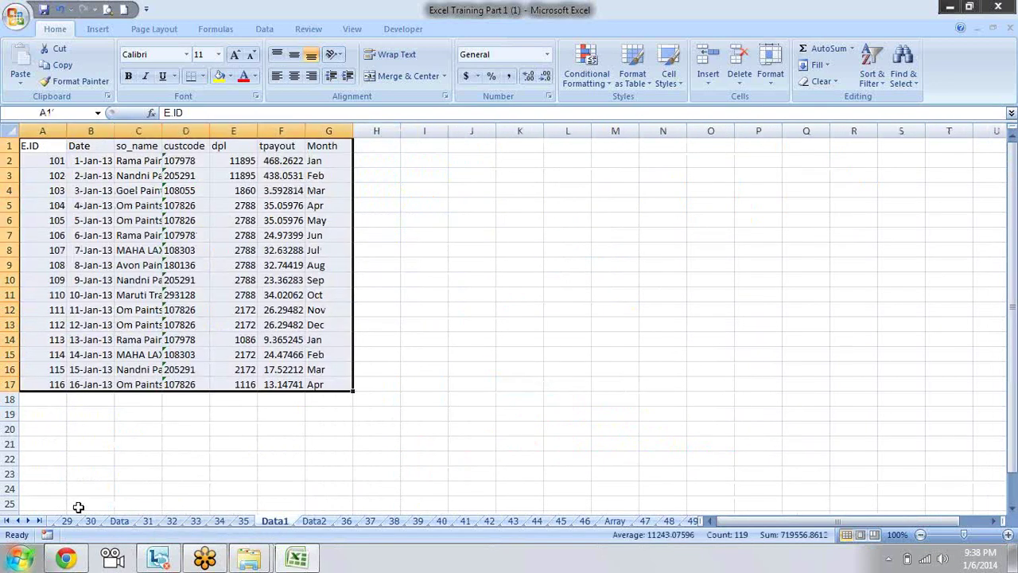
left_click(6, 521)
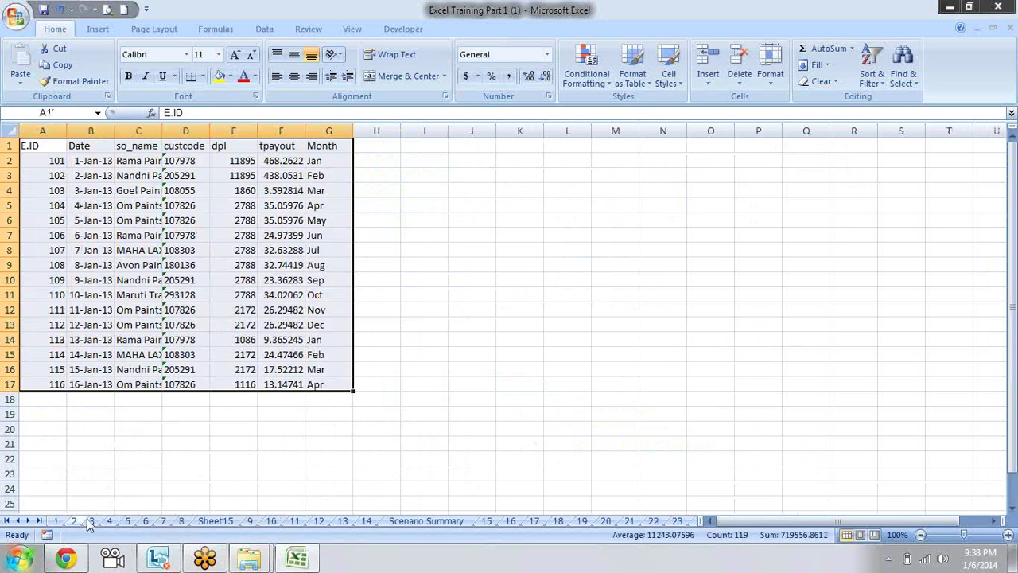
left_click(90, 521)
left_click(103, 521)
left_click(110, 523)
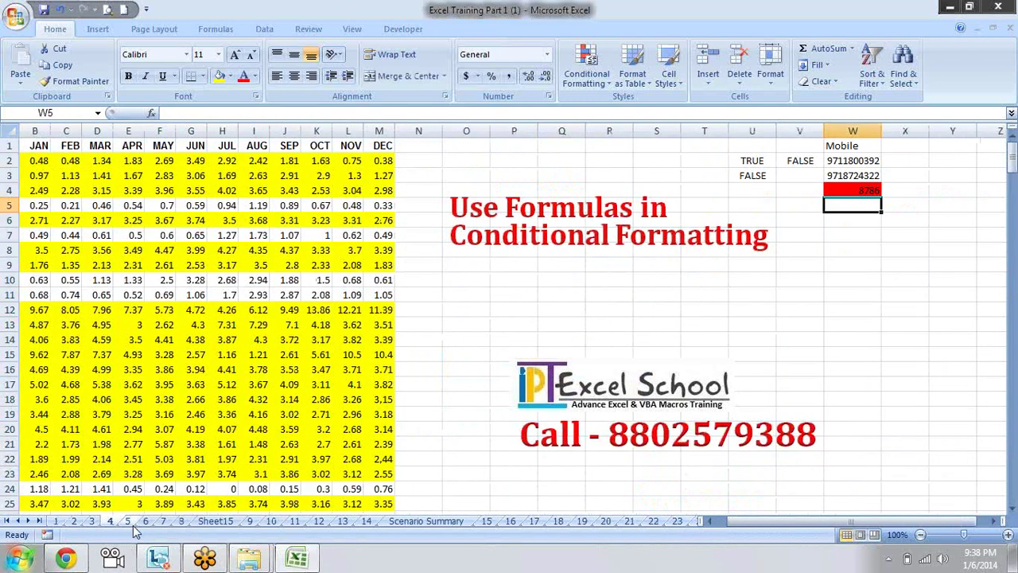
left_click(131, 525)
left_click(147, 522)
- Step through sheets 7 to 20 until sheet 21, Nested IF, is active
left_click(164, 522)
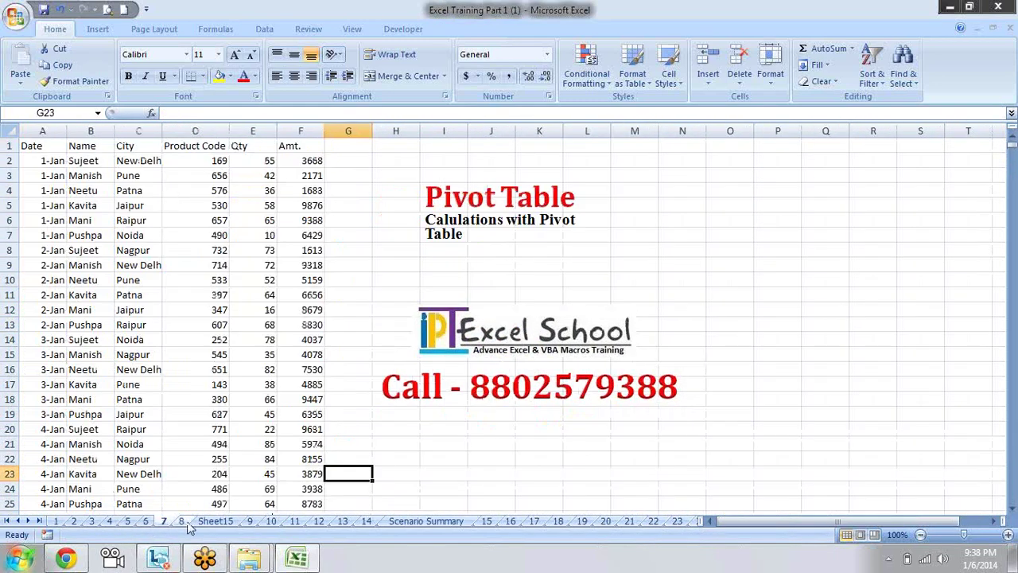
left_click(249, 521)
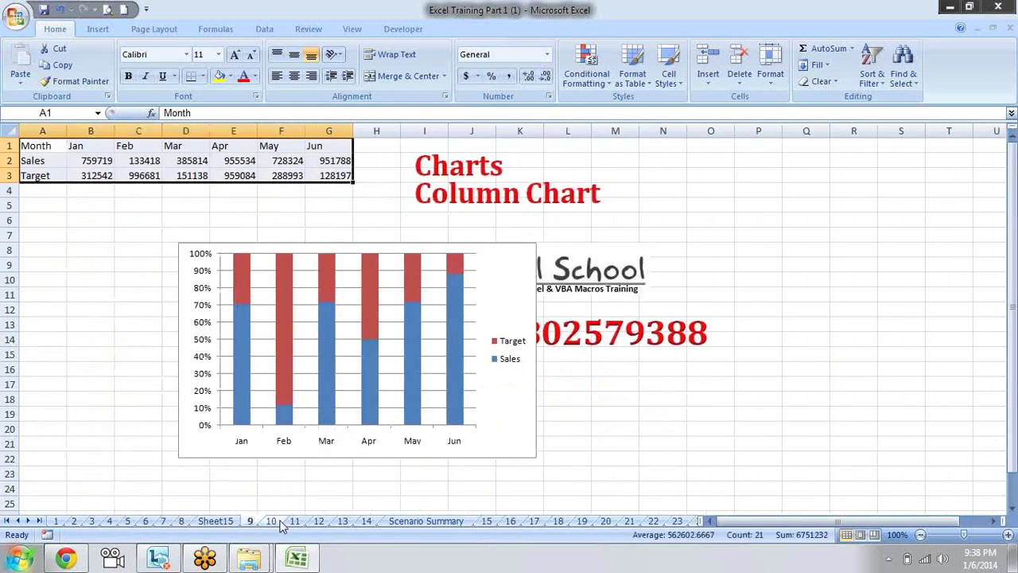
left_click(271, 522)
left_click(487, 522)
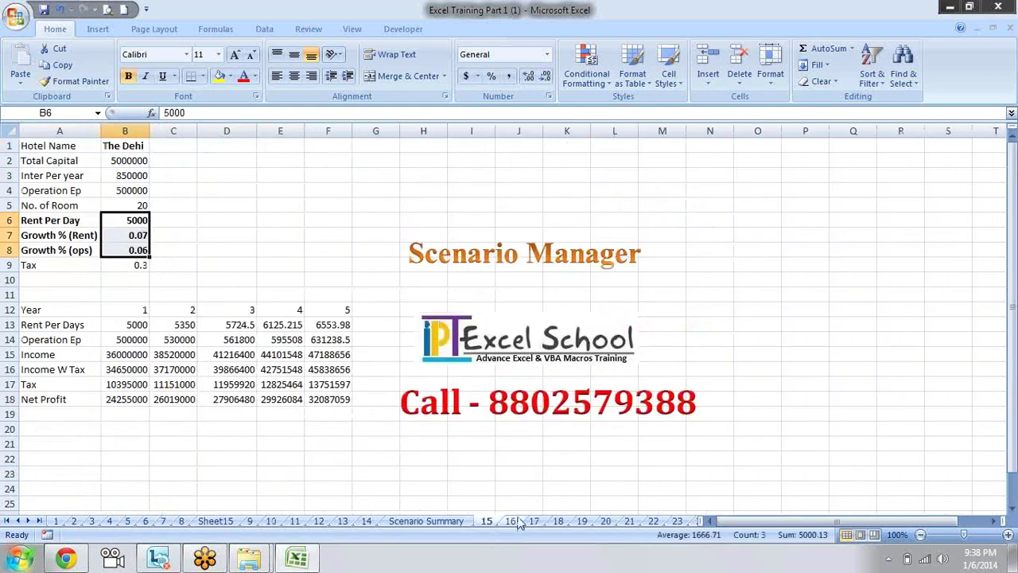
left_click(513, 522)
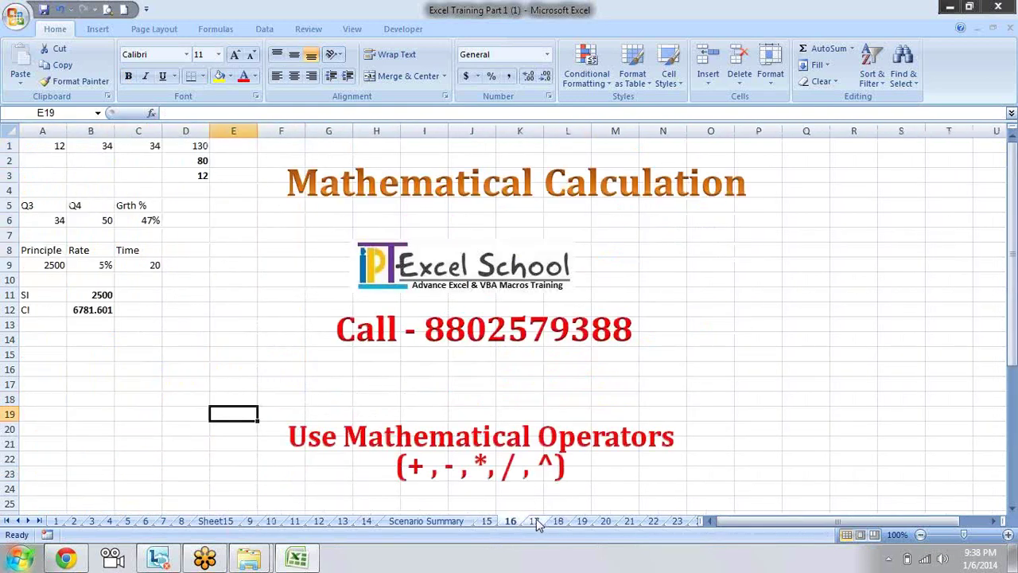
left_click(535, 521)
left_click(559, 521)
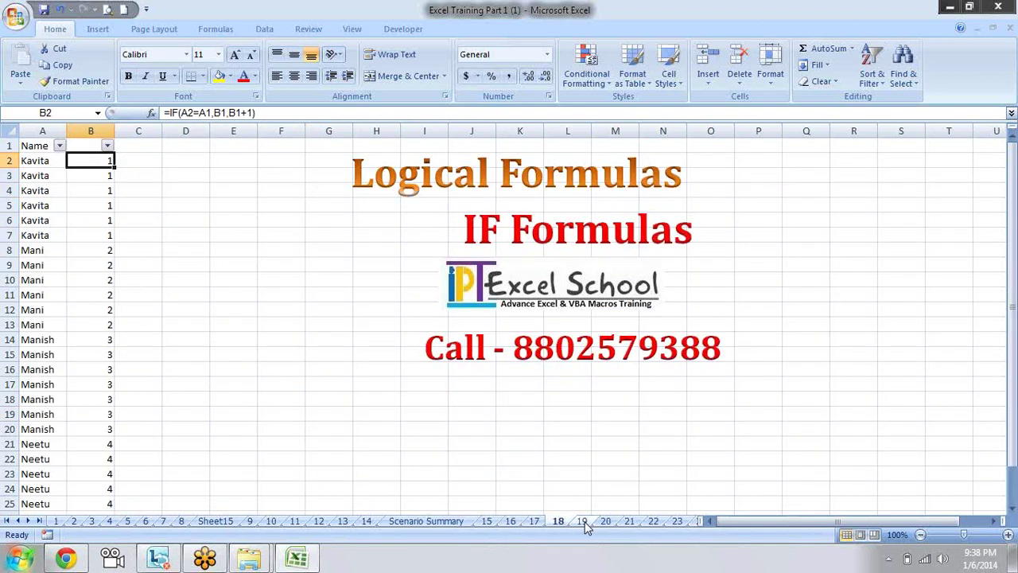
left_click(583, 522)
left_click(606, 523)
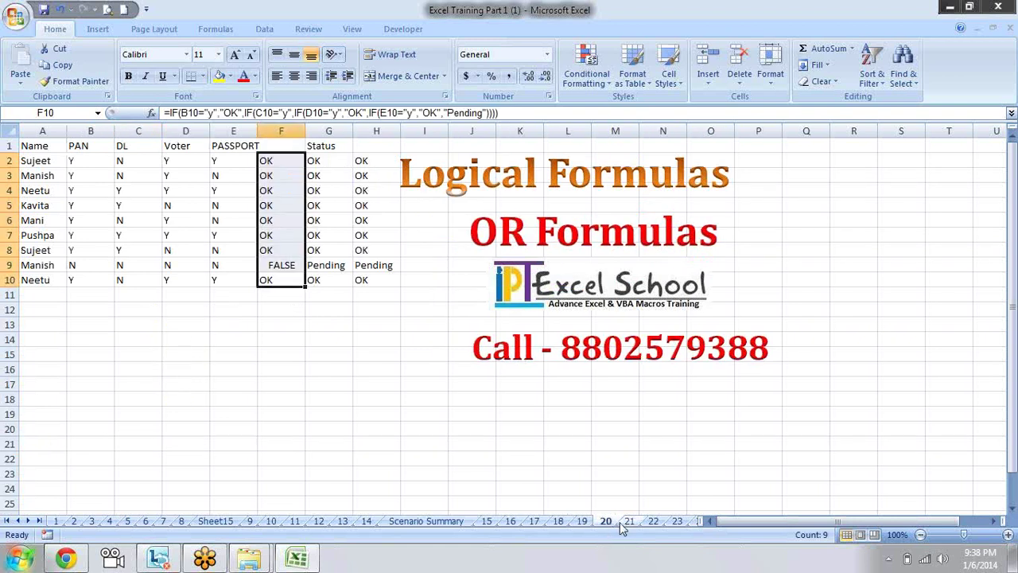
left_click(629, 522)
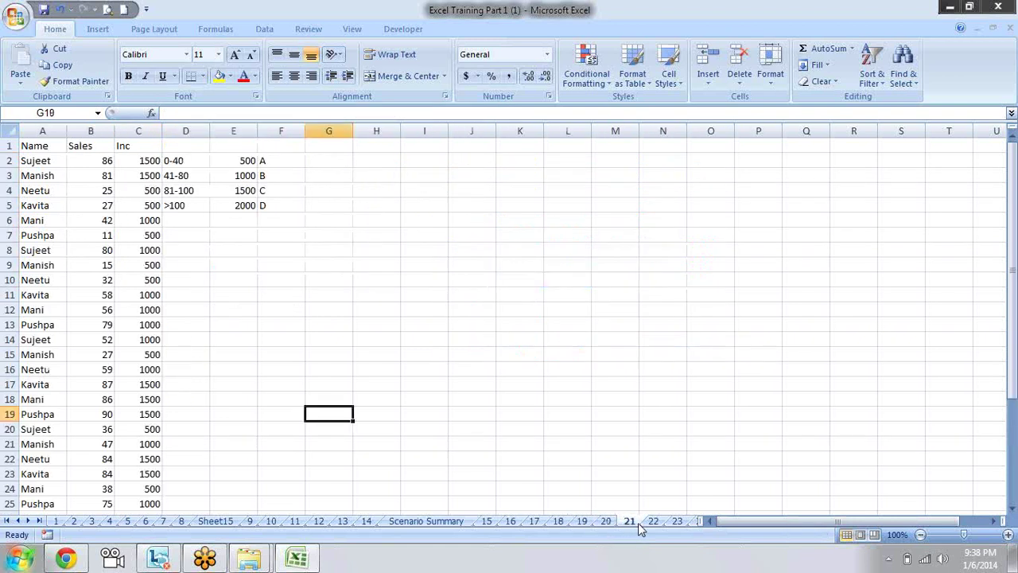
- Select C2:C35 in the Inc column and delete the incentive values
left_click(246, 293)
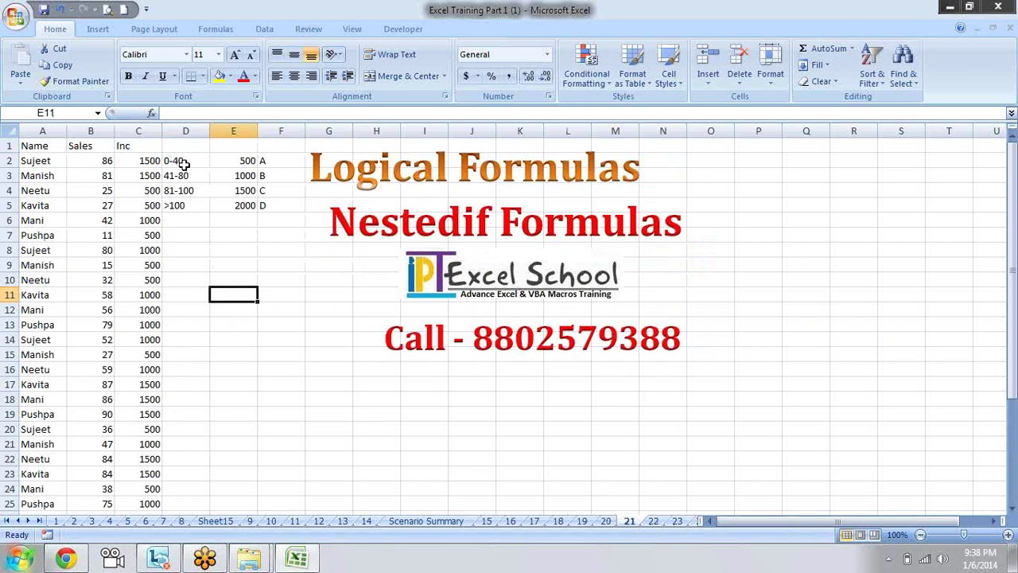
left_click_drag(181, 161, 261, 206)
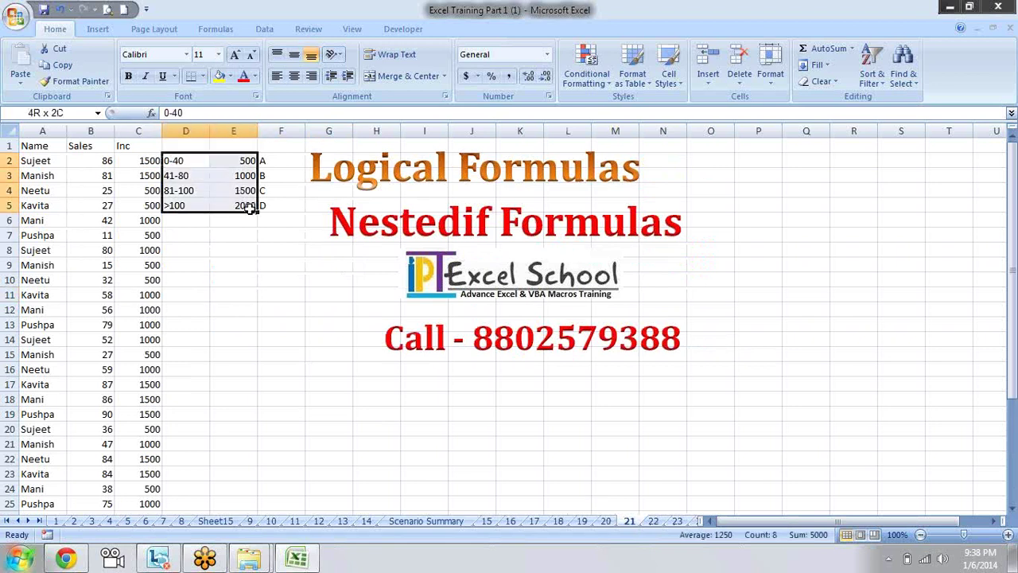
left_click(226, 252)
key("Up")
key("Up")
key("Up")
key("Up")
key("Up")
key("Up")
key("Left")
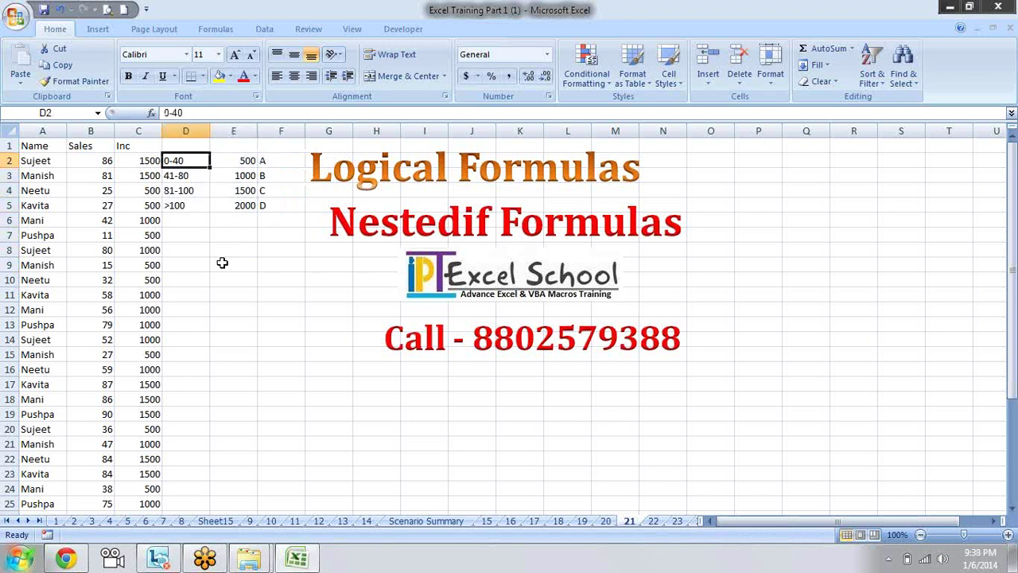
key("Left")
key("Down")
key("Right")
key("Right")
key("Left")
key("Left")
key("Up")
key("ctrl+shift+Down")
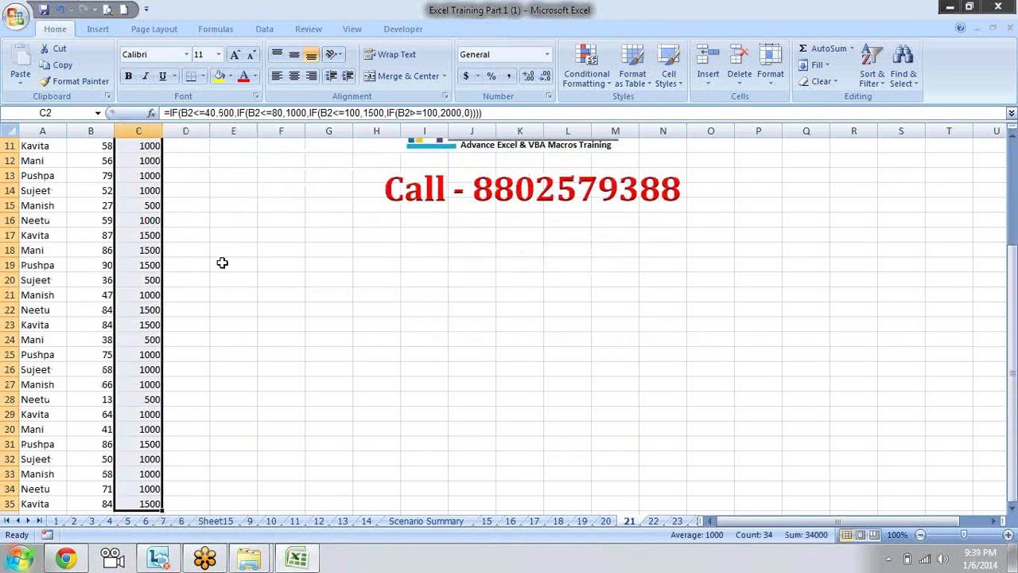
key("Delete")
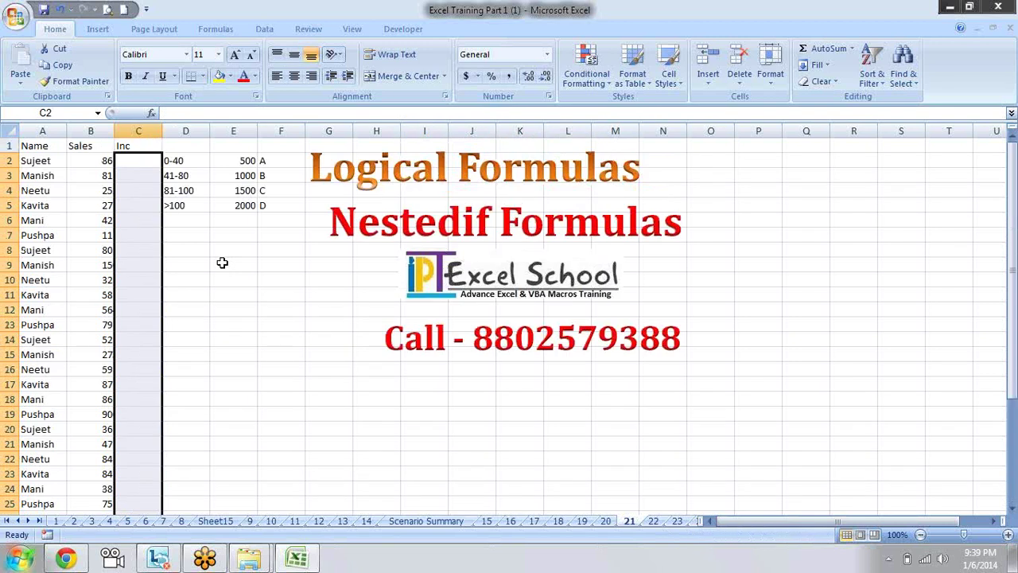
- Review sales bands 0-40, 41-80, 81-100, >100 with incentives 500–2000, ending at C2
key("Up")
key("Down")
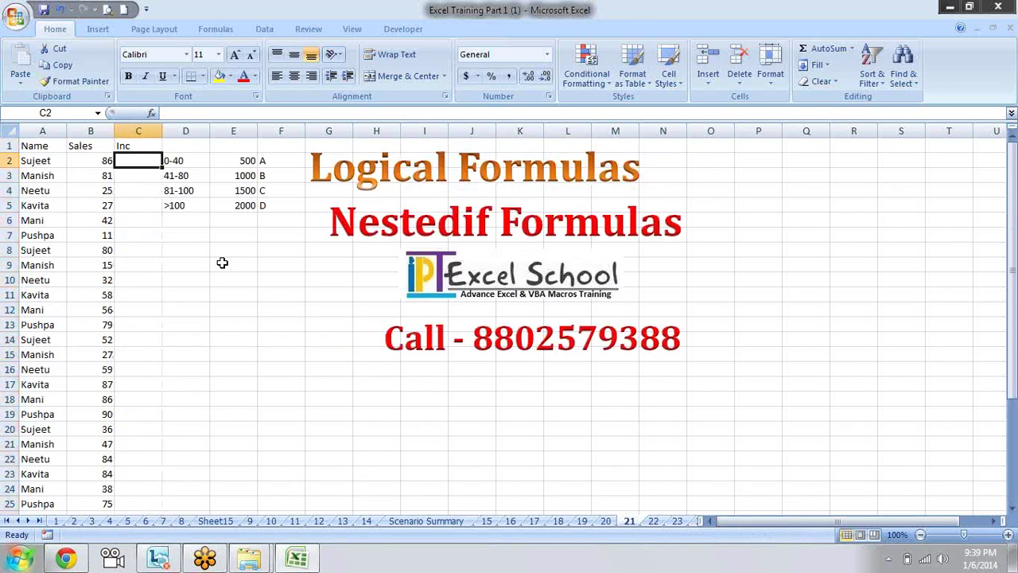
key("Right")
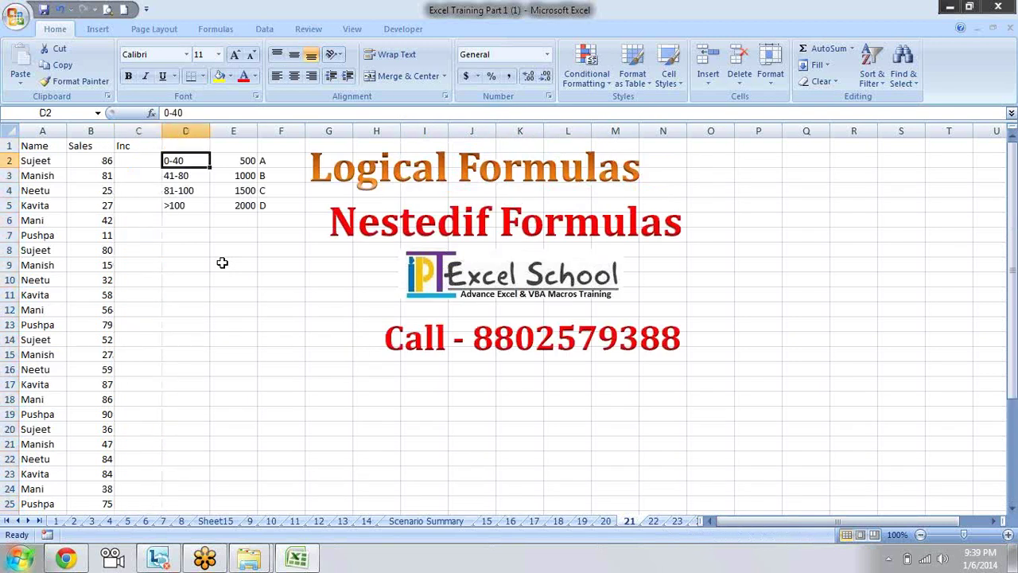
key("Right")
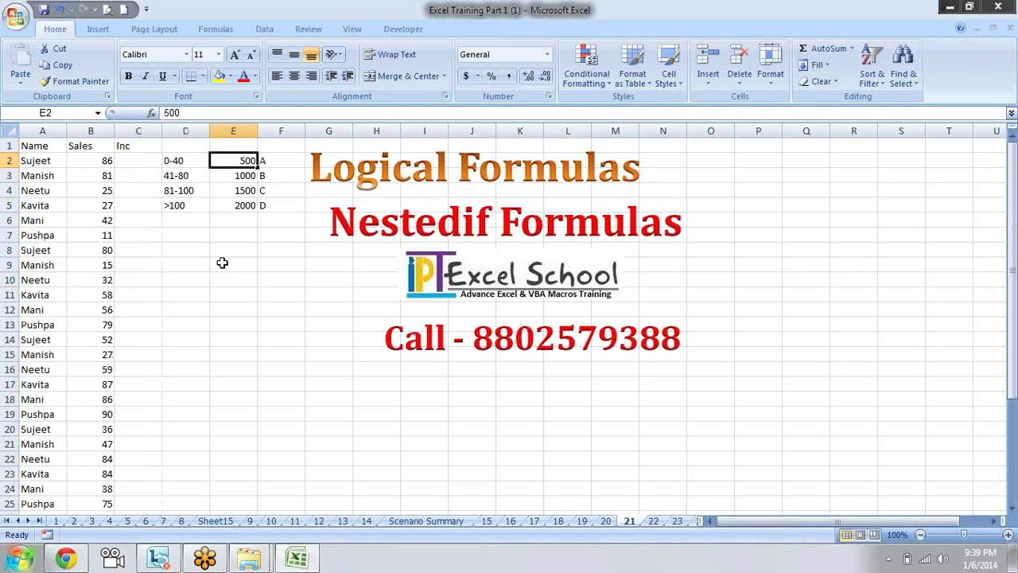
key("Left")
key("Down")
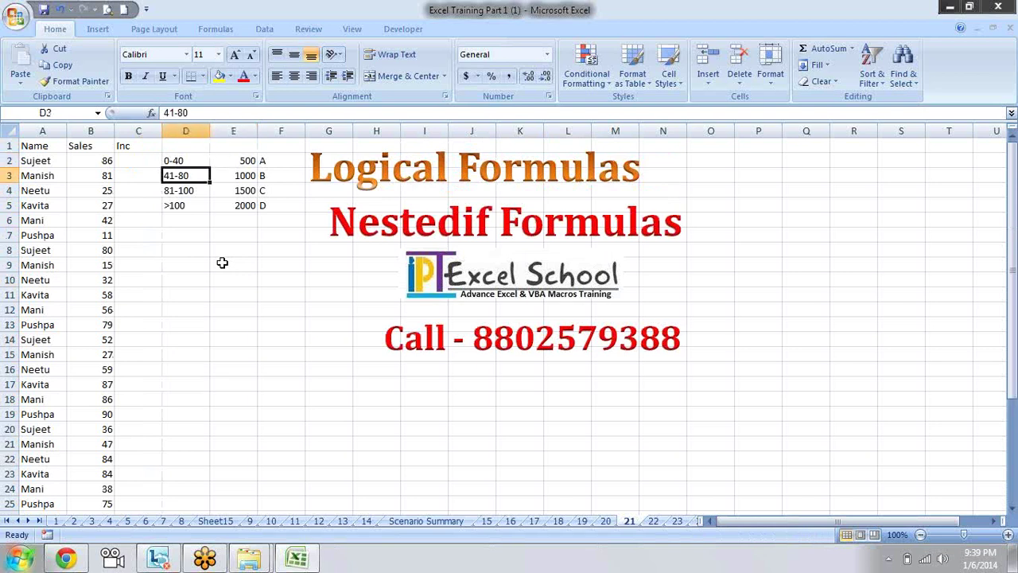
key("Right")
key("Left")
key("Down")
key("Right")
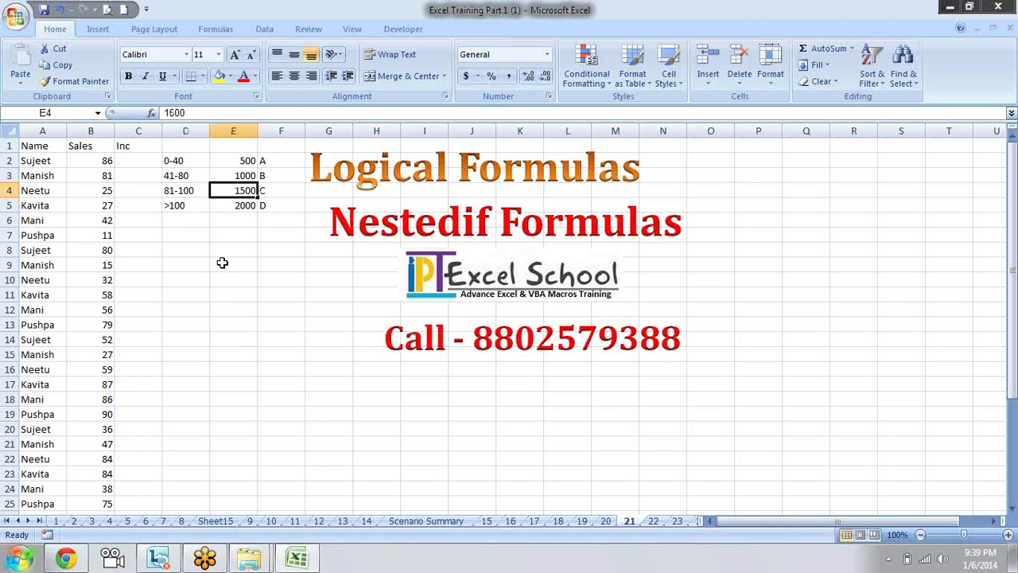
key("Down")
key("Left")
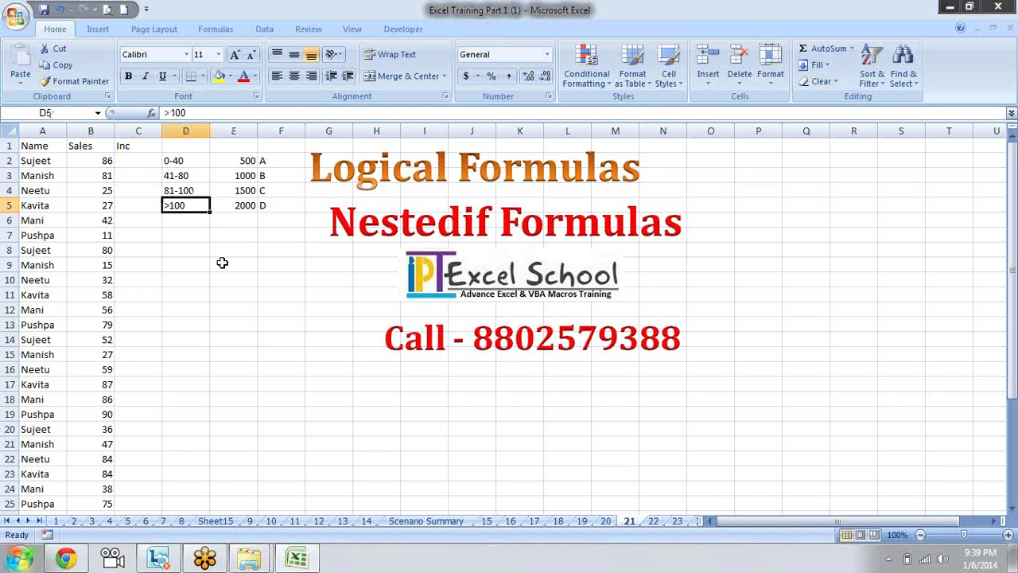
key("Right")
key("Left")
key("Left")
key("Up")
key("Up")
key("Up")
- Start C2 with =IF(B2<=40,500,IF(B2<=80,1000,IF( for the first two sales bands
type("=")
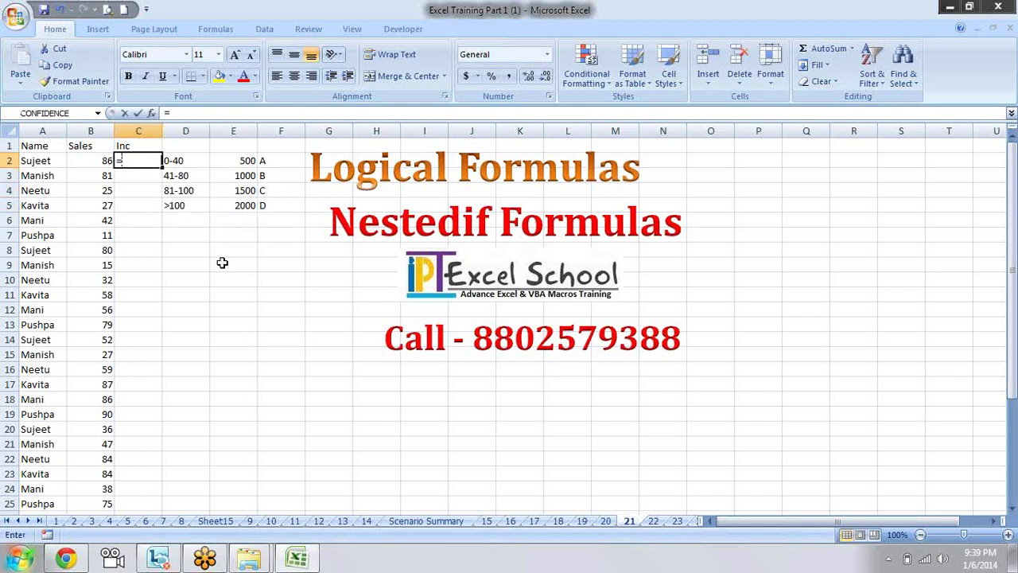
type("IF(")
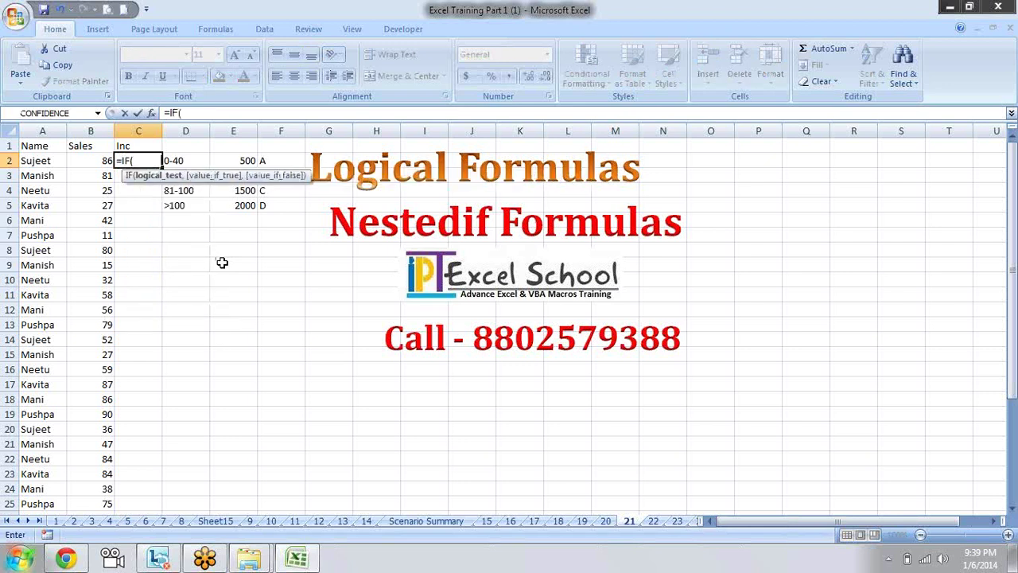
key("Left")
type(">")
key("BackSpace")
type("<")
type("40")
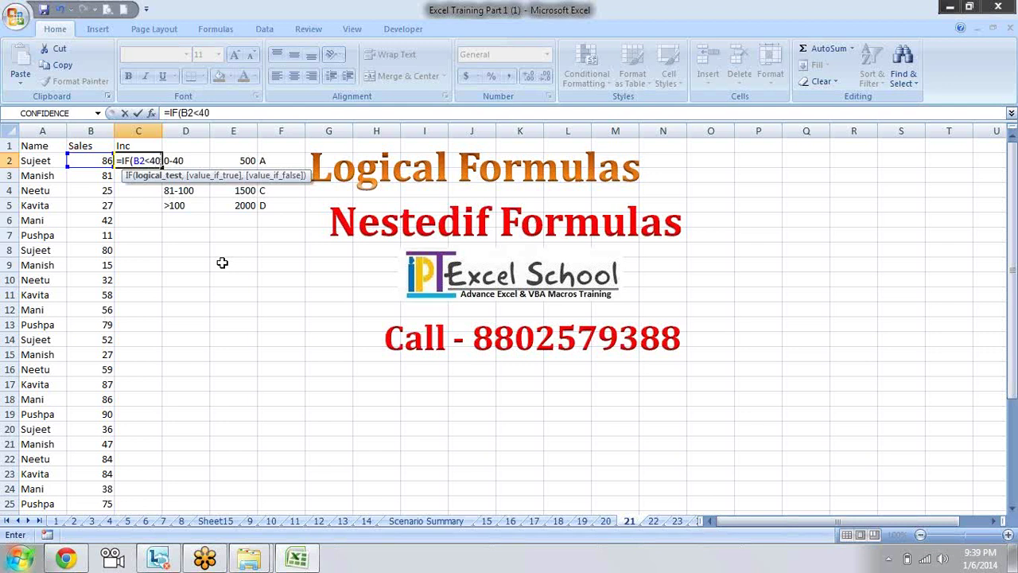
type(",")
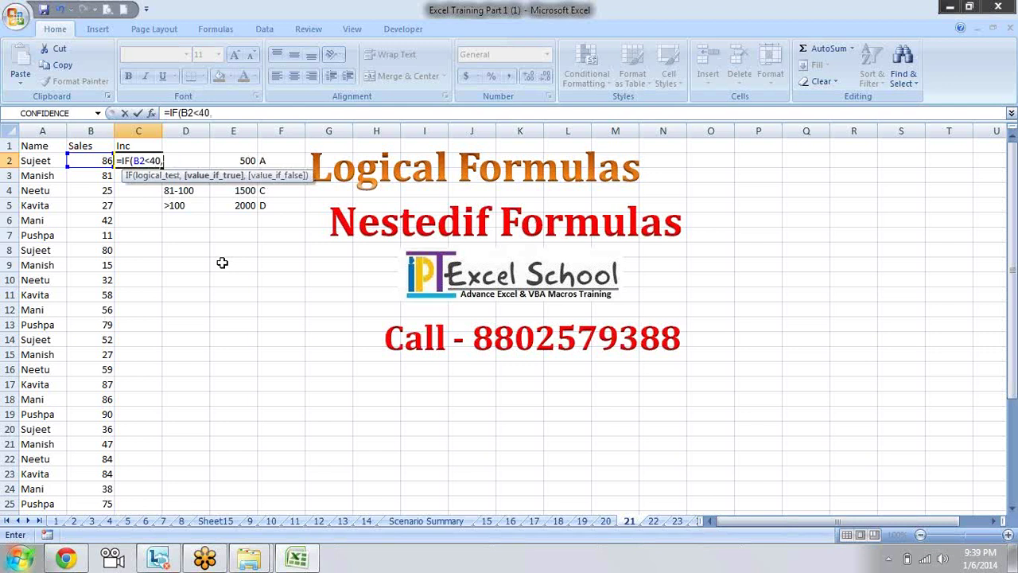
type("500")
type(",IF(")
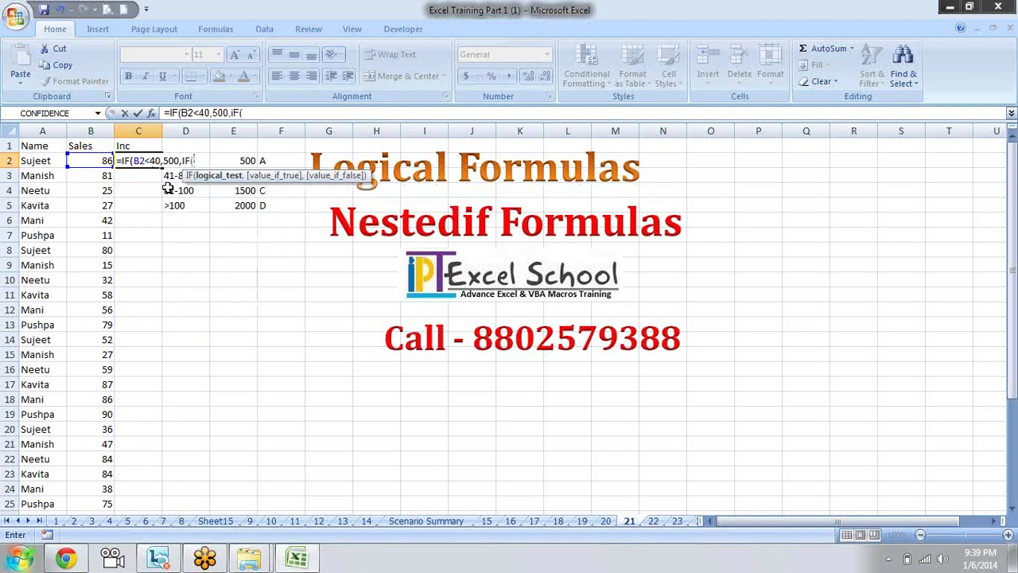
left_click(152, 162)
type("=")
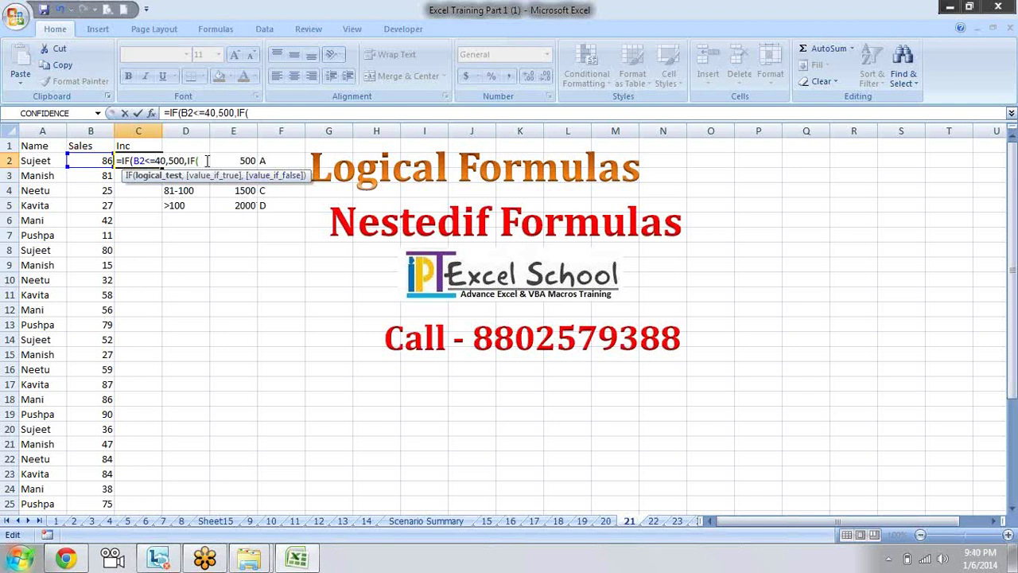
left_click(207, 161)
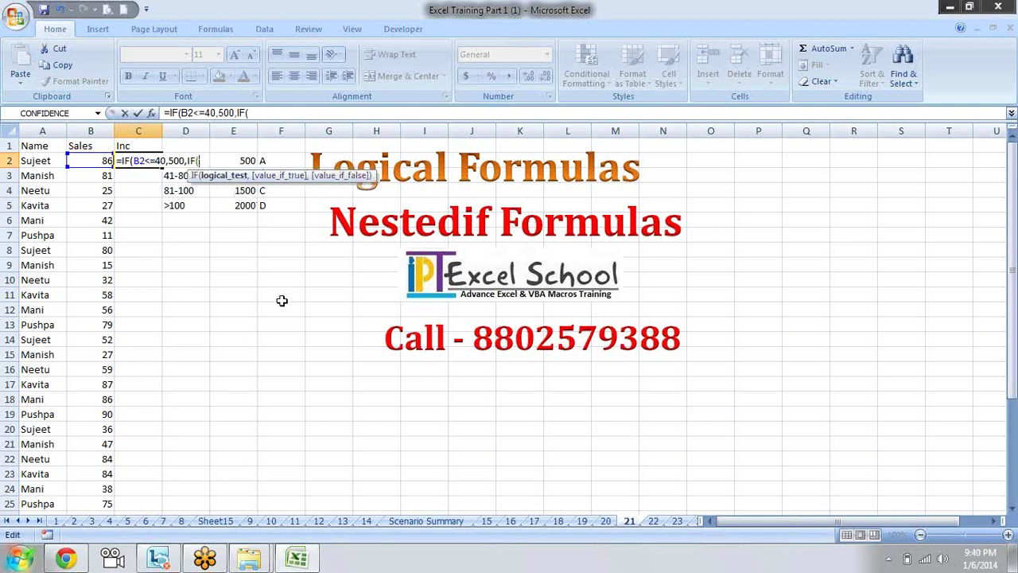
left_click(100, 162)
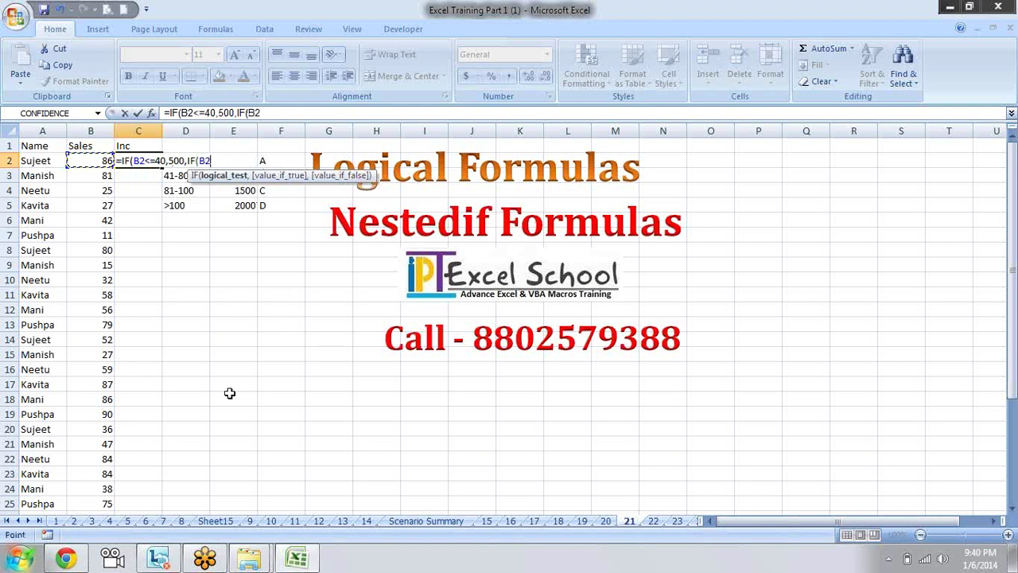
type("<=80")
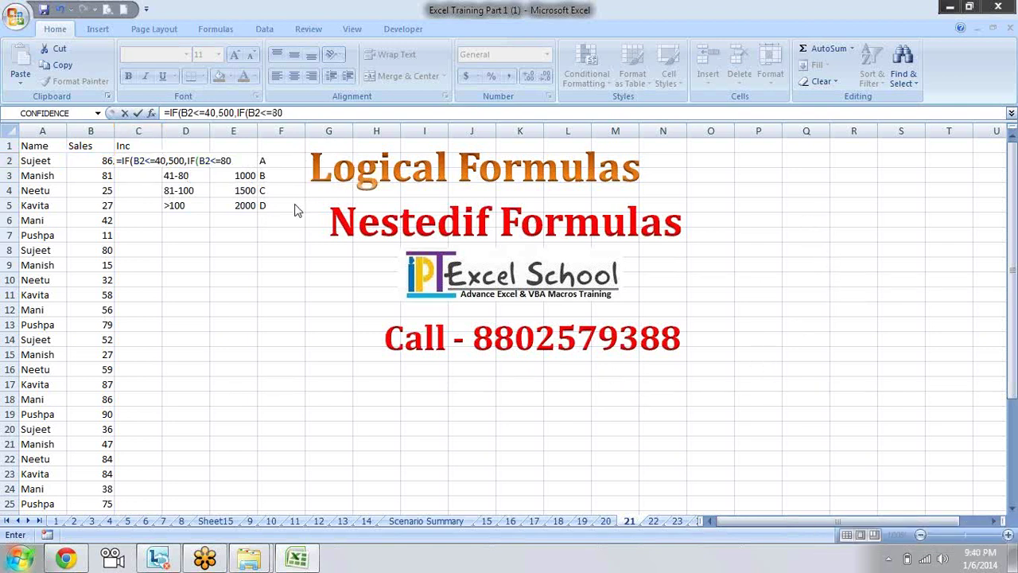
type(",")
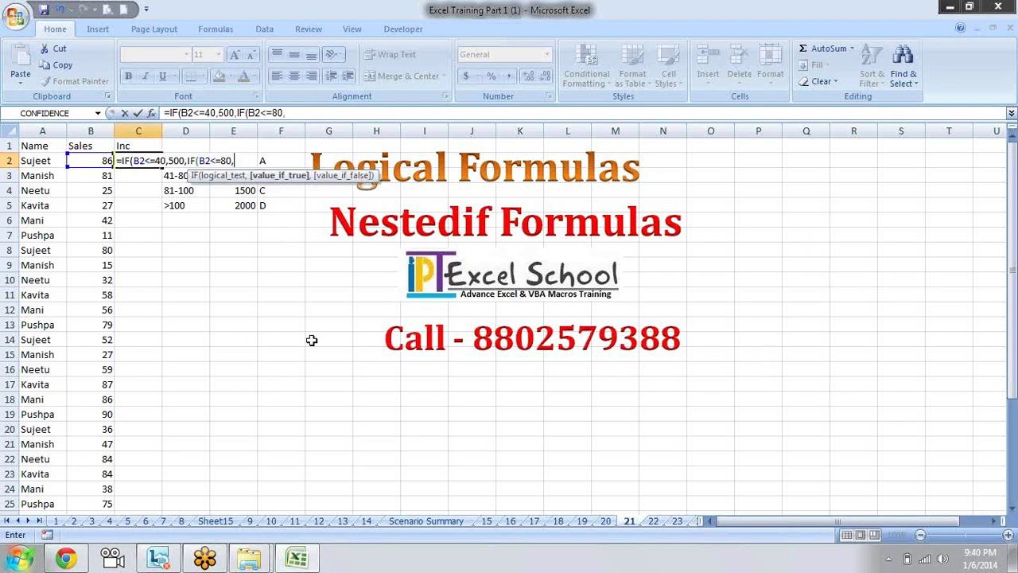
type("1000")
type(",")
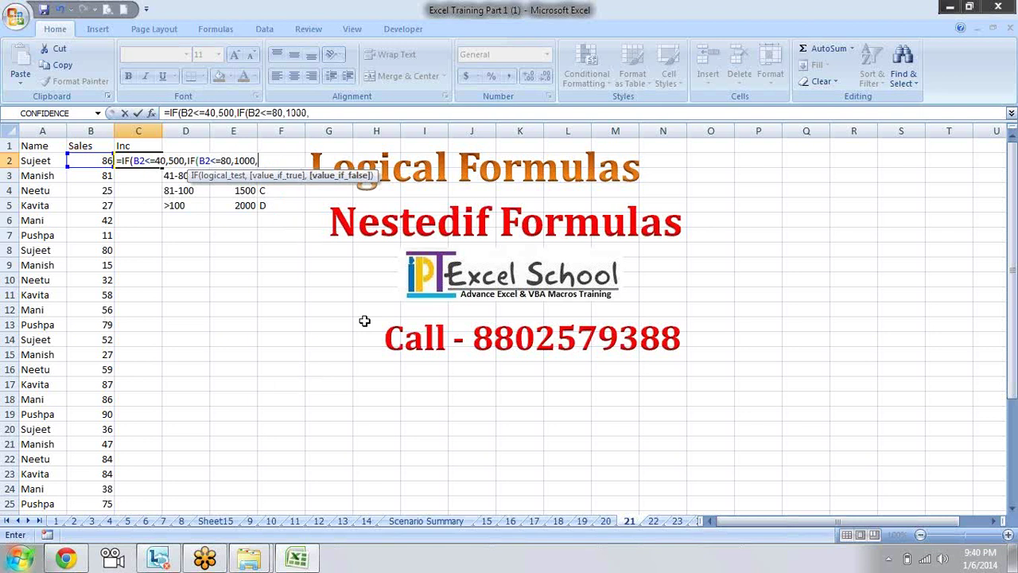
type("IF(")
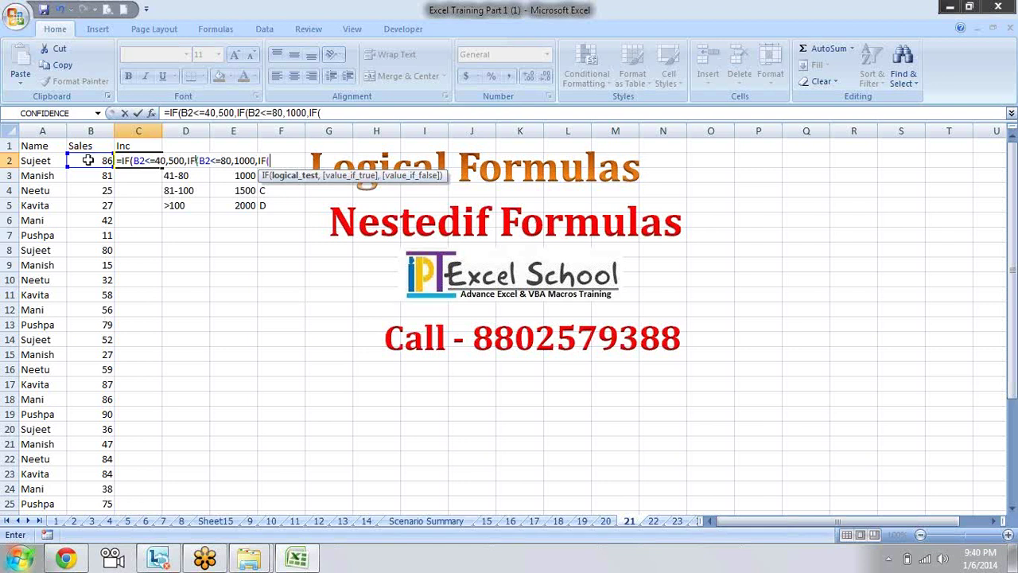
- Add the B2<=100 → 1500 and B2>100 → 200 conditions and commit the formula
left_click(90, 160)
type("<")
type("=100")
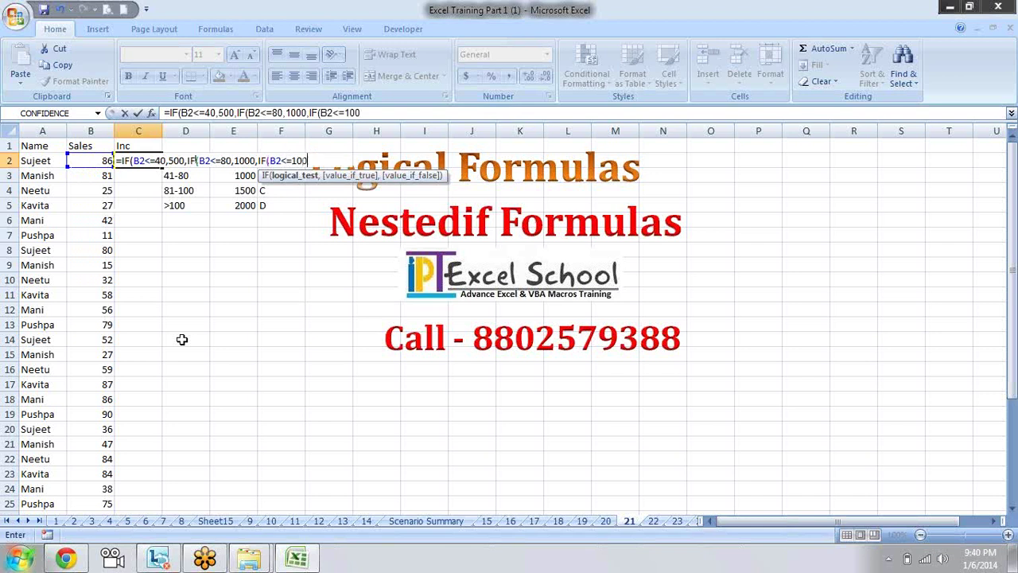
type(",1500,")
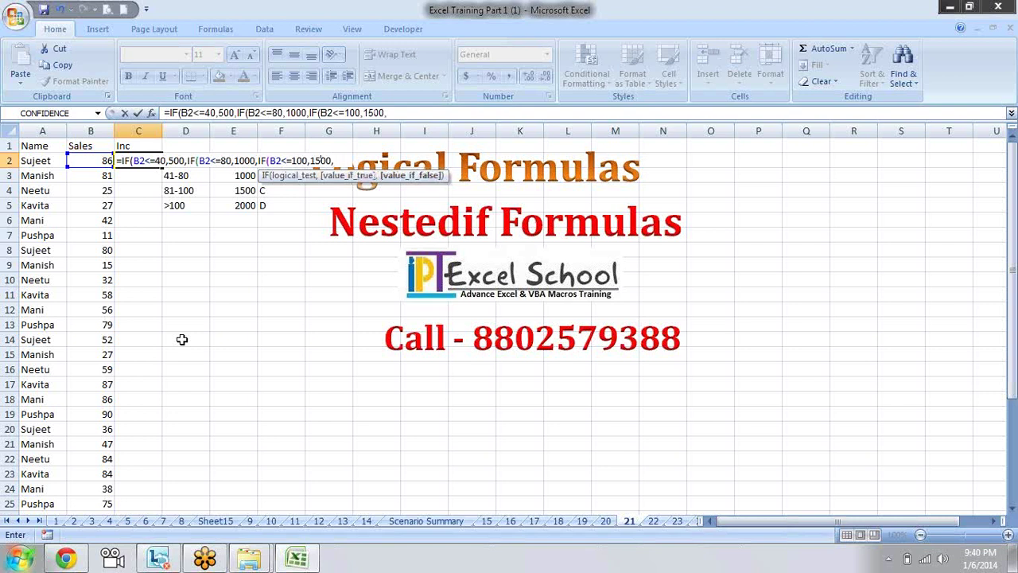
type("if")
key("Tab")
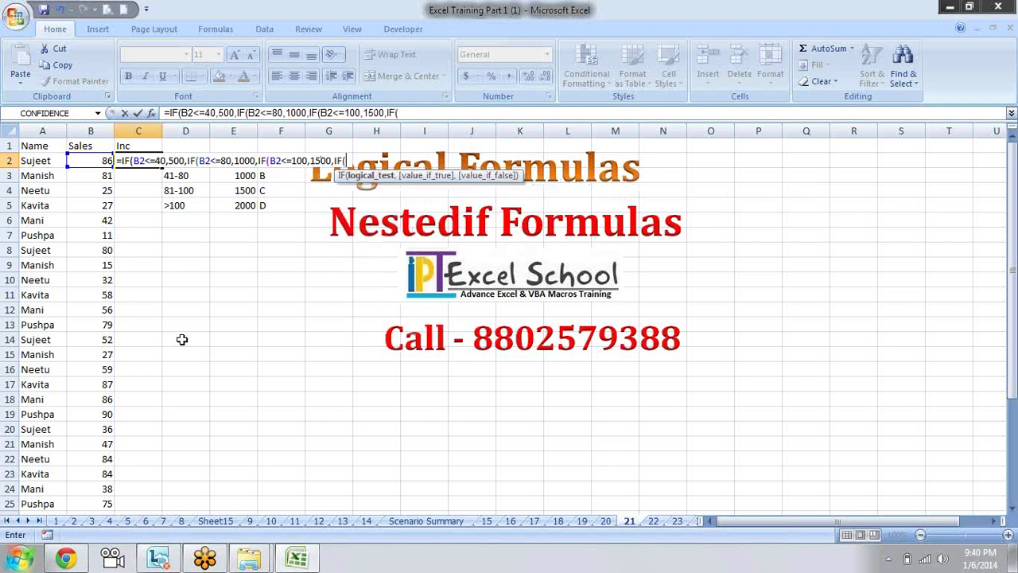
left_click(94, 162)
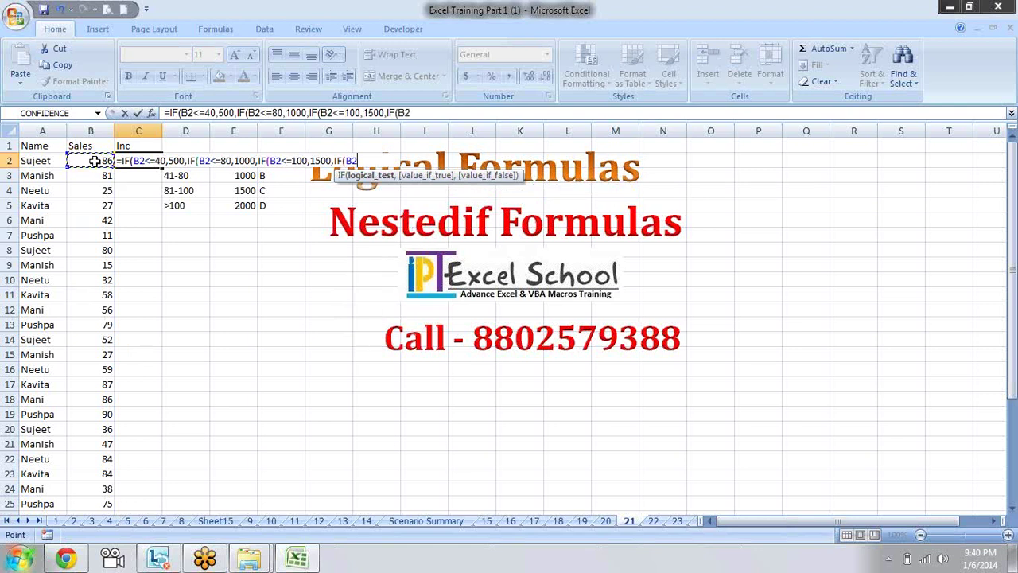
type(">")
type("100")
type(",")
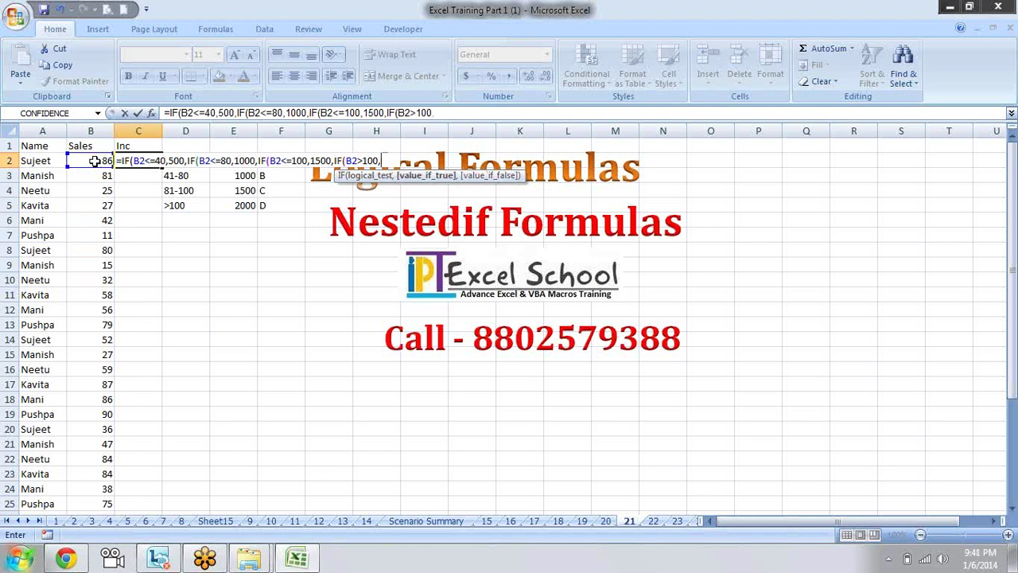
type("200")
type(",0)")
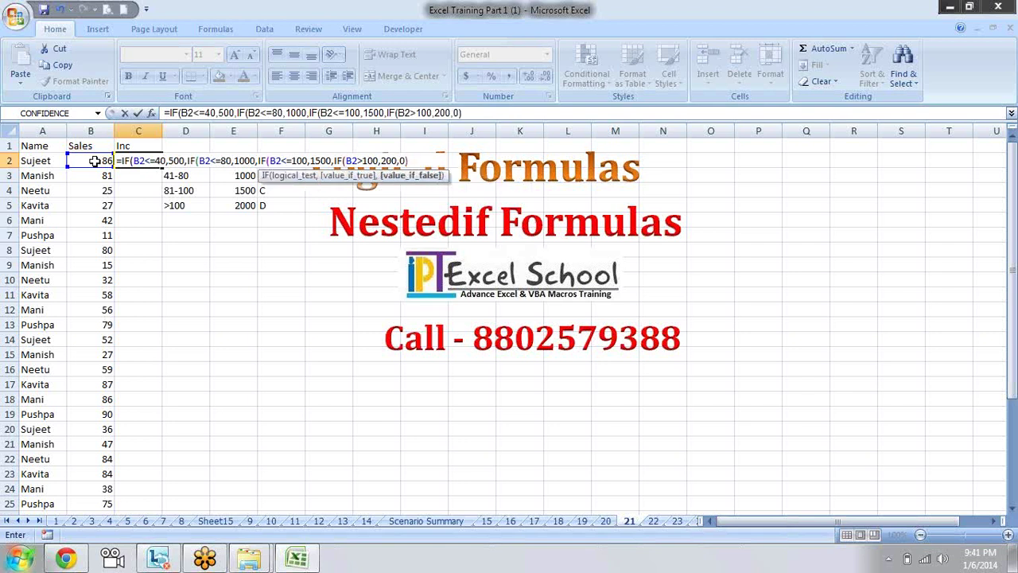
type(")))")
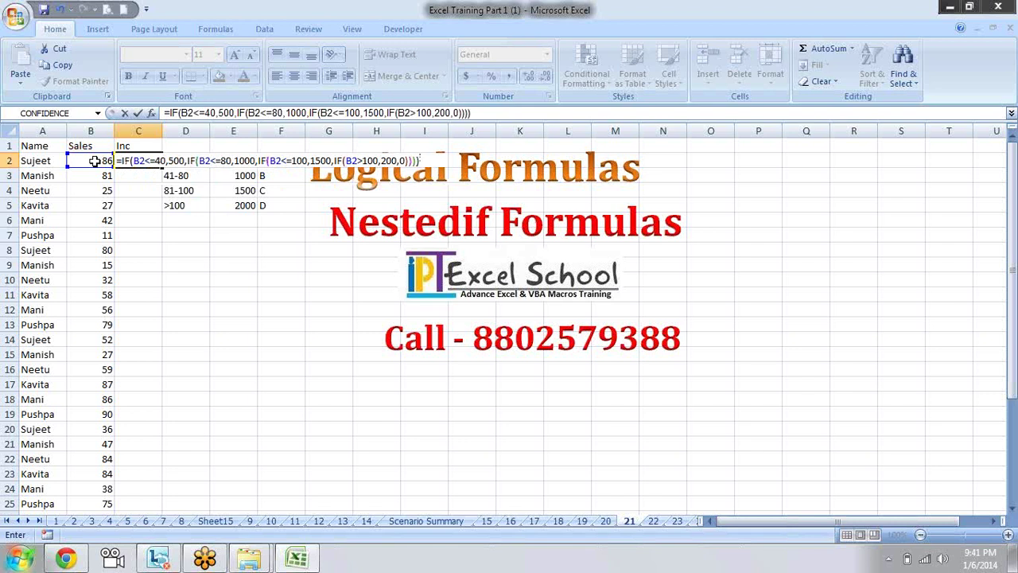
key("Return")
key("Up")
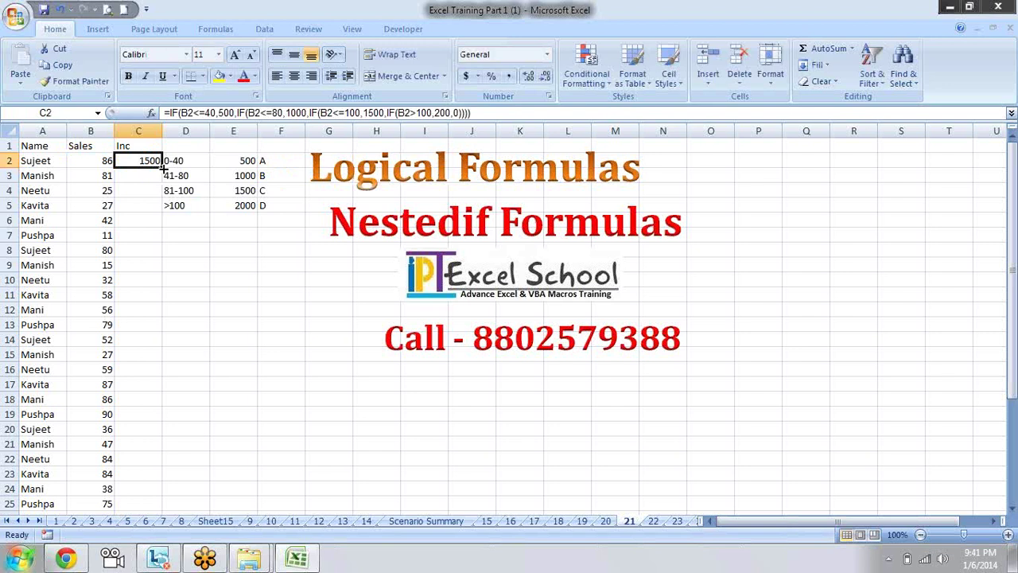
- Fill the nested IF incentive formula from C2 down to row 25 and review the results
double_click(163, 165)
key("Down")
key("Down")
key("Down")
key("Down")
key("Down")
key("Down")
key("Down")
key("Down")
key("Down")
key("Down")
key("Down")
key("Down")
key("Down")
key("Down")
key("Down")
key("Down")
key("Up")
key("Up")
key("Up")
key("Up")
key("Up")
key("Up")
key("Up")
key("Down")
key("Down")
key("Down")
key("Down")
key("Down")
key("Down")
key("Down")
key("Down")
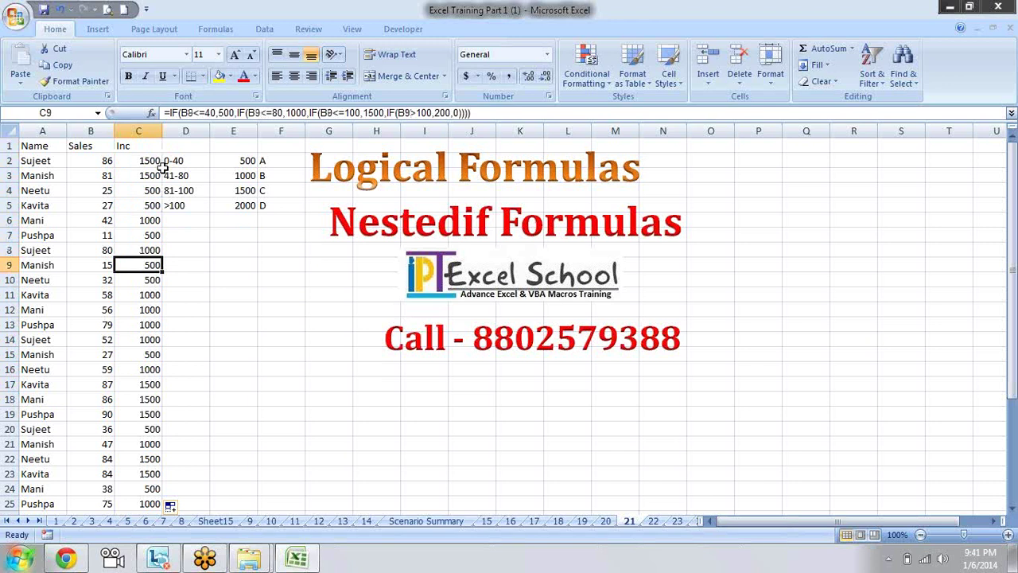
key("Up")
key("Up")
key("Up")
key("Up")
key("Down")
key("Down")
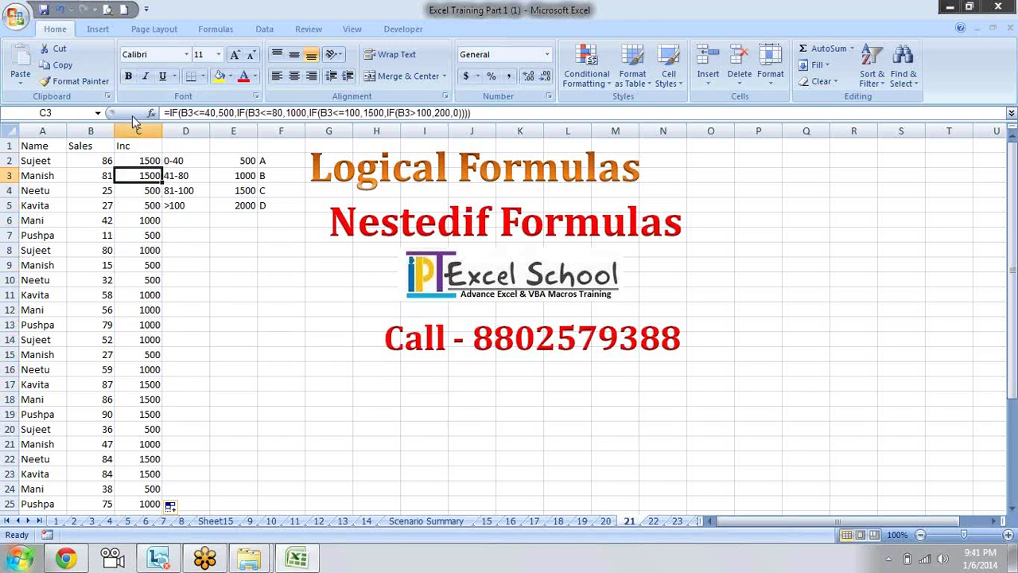
- Insert a blank column C and give it the header INC
left_click(147, 130)
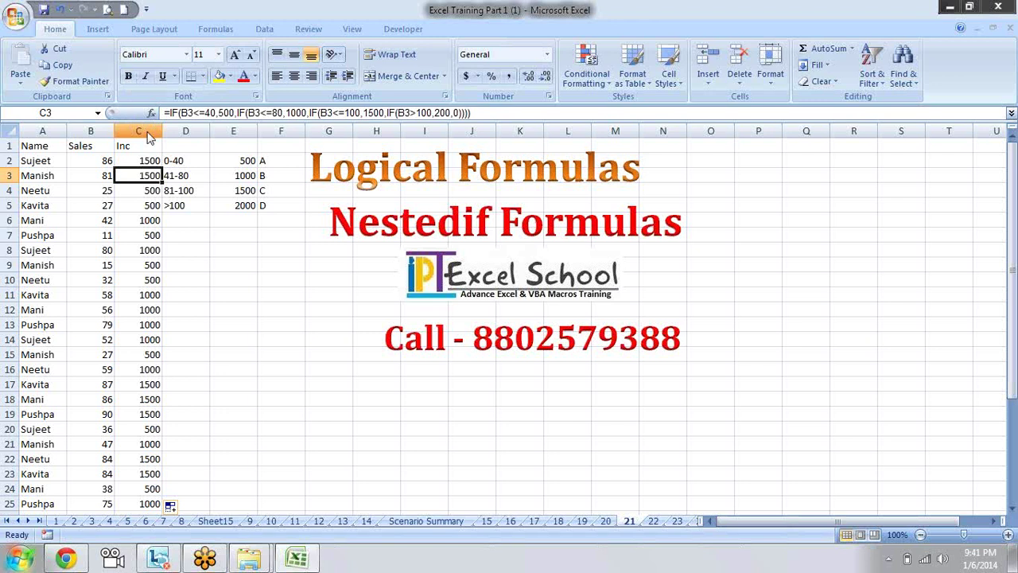
right_click(149, 132)
left_click(209, 208)
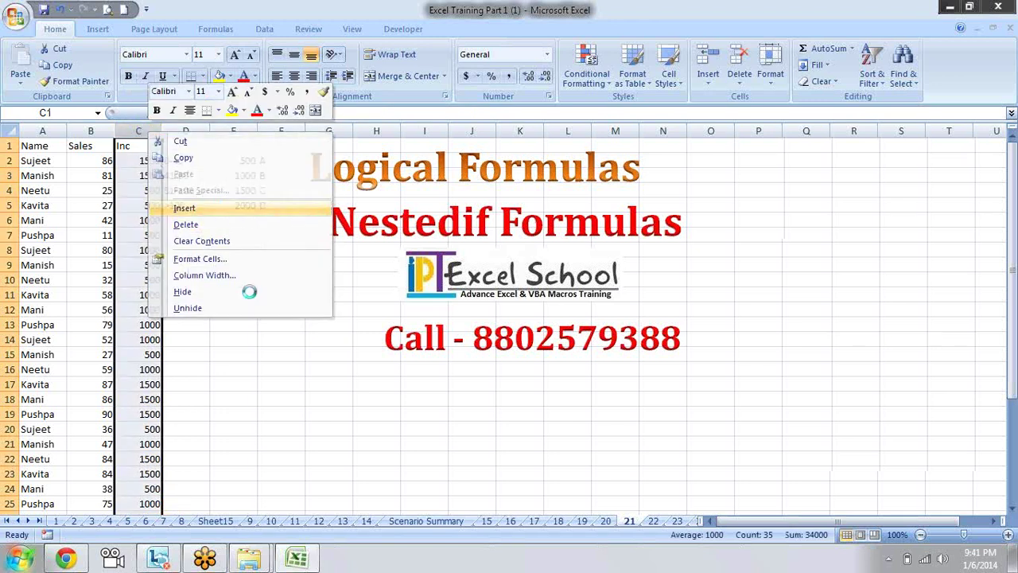
left_click(136, 149)
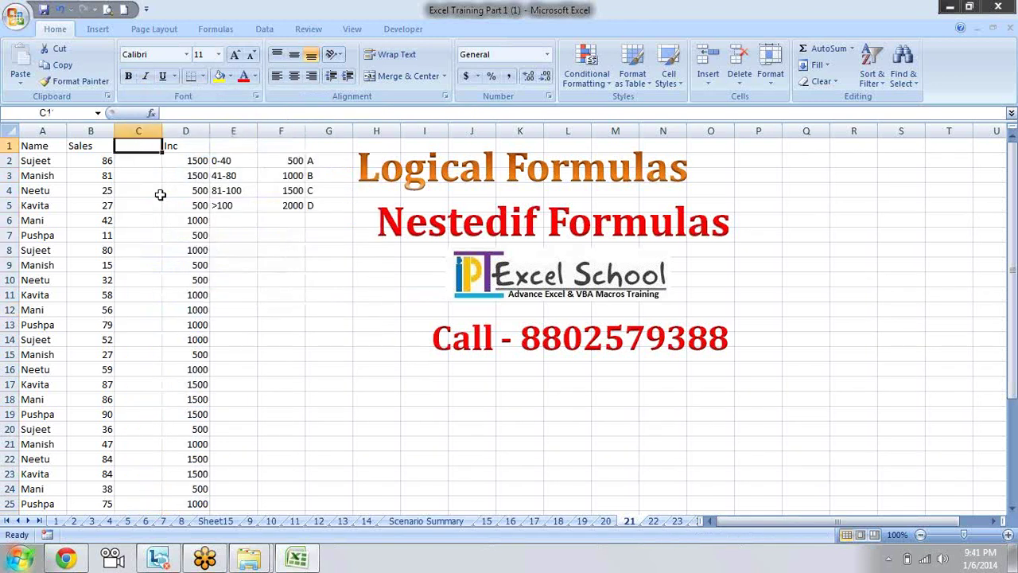
type("INC")
key("Return")
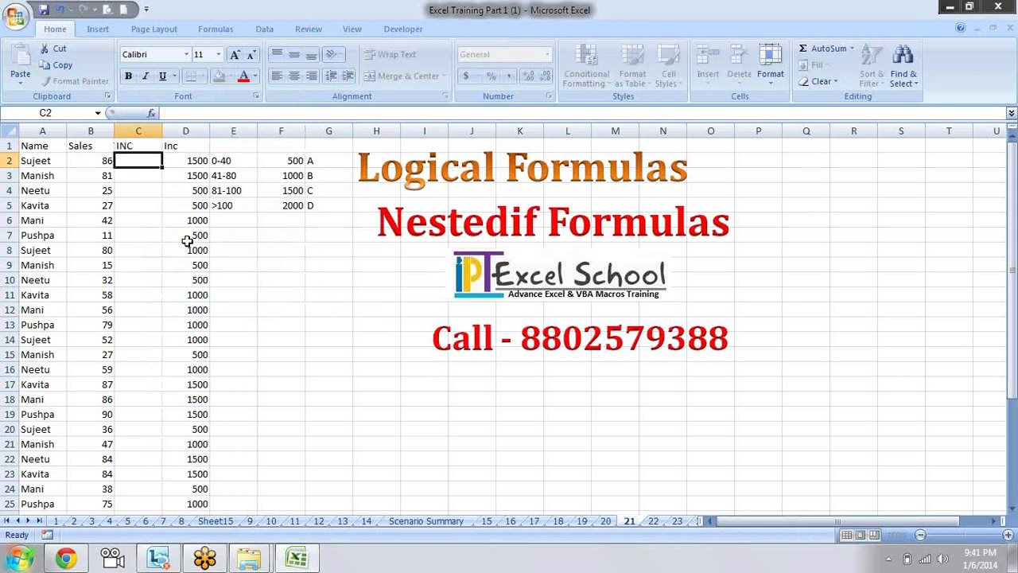
- Copy the sales band table E2:F5 and paste it at F9
left_click_drag(242, 160, 293, 205)
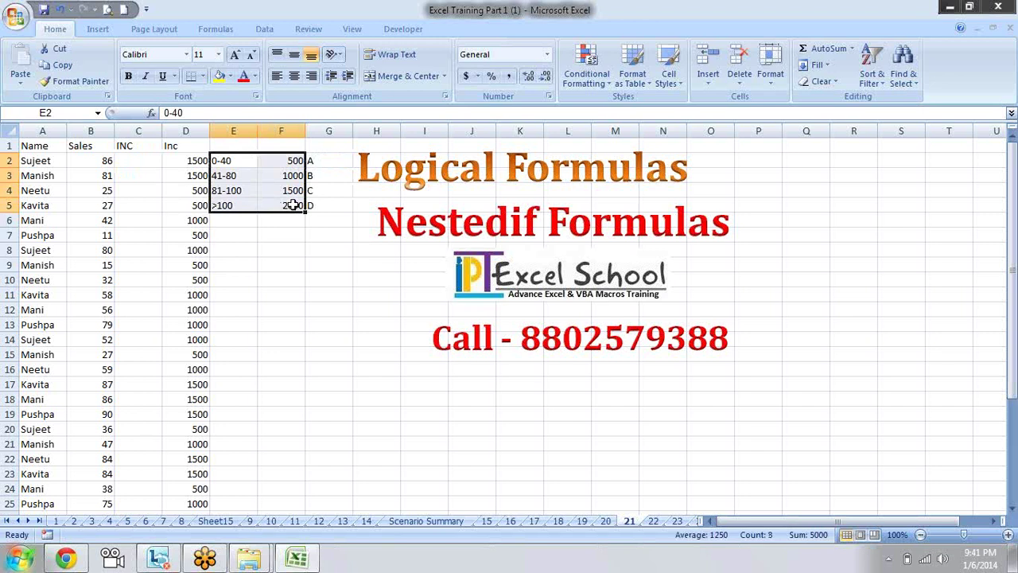
key("ctrl+c")
key("Down")
key("Down")
key("Down")
key("Down")
key("Right")
key("Up")
key("Up")
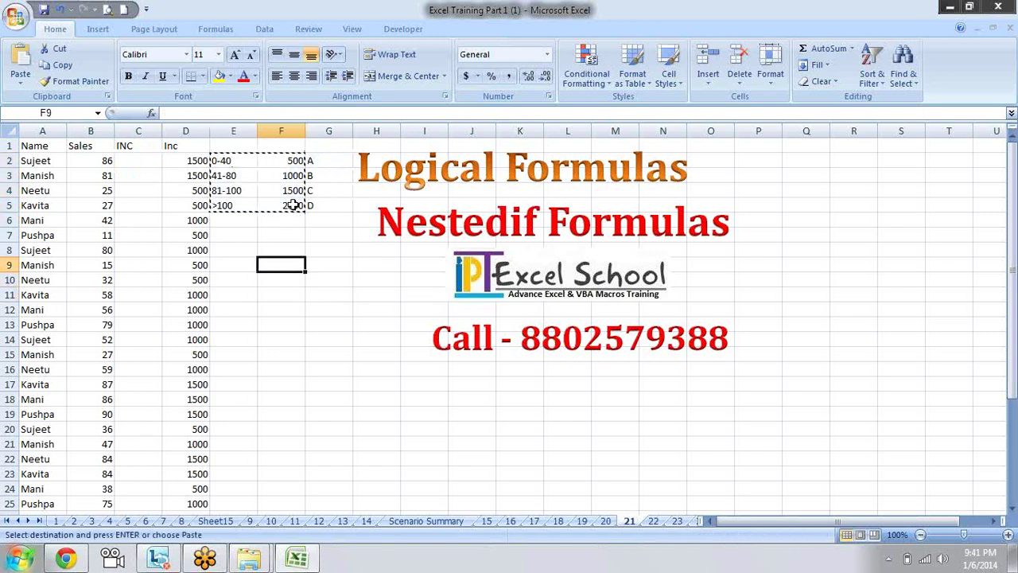
key("Return")
key("Down")
key("Down")
key("Down")
key("Up")
key("Up")
key("Up")
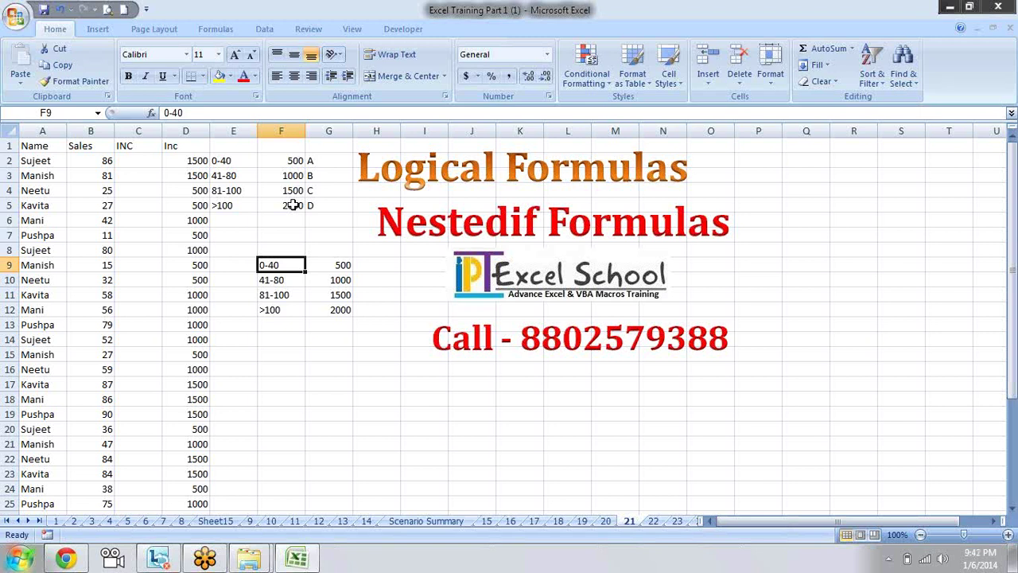
- Replace the copied ranges in F9:F12 with lower bounds 0, 41, 81 and 101
type("0")
key("Return")
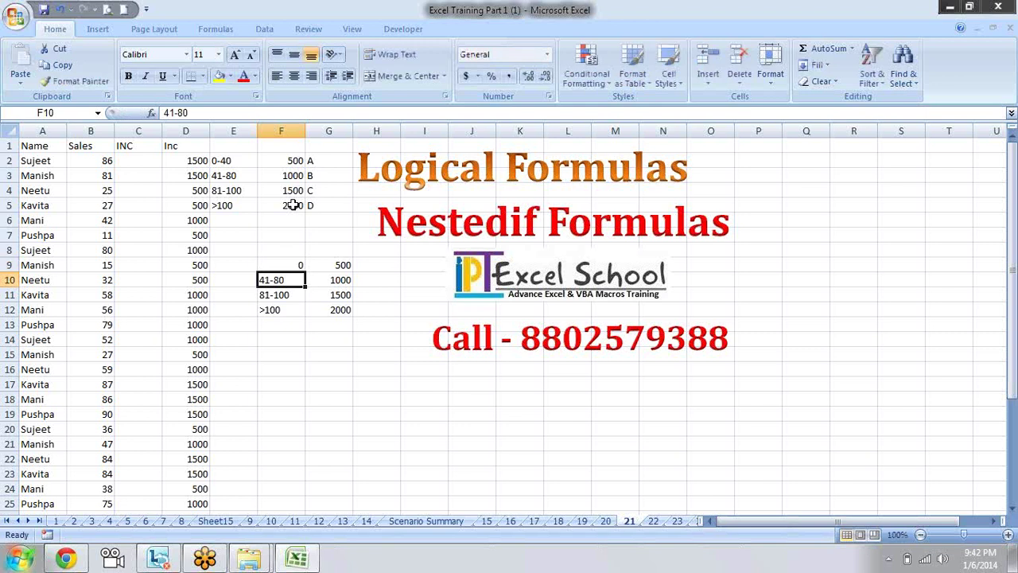
type("41")
key("Return")
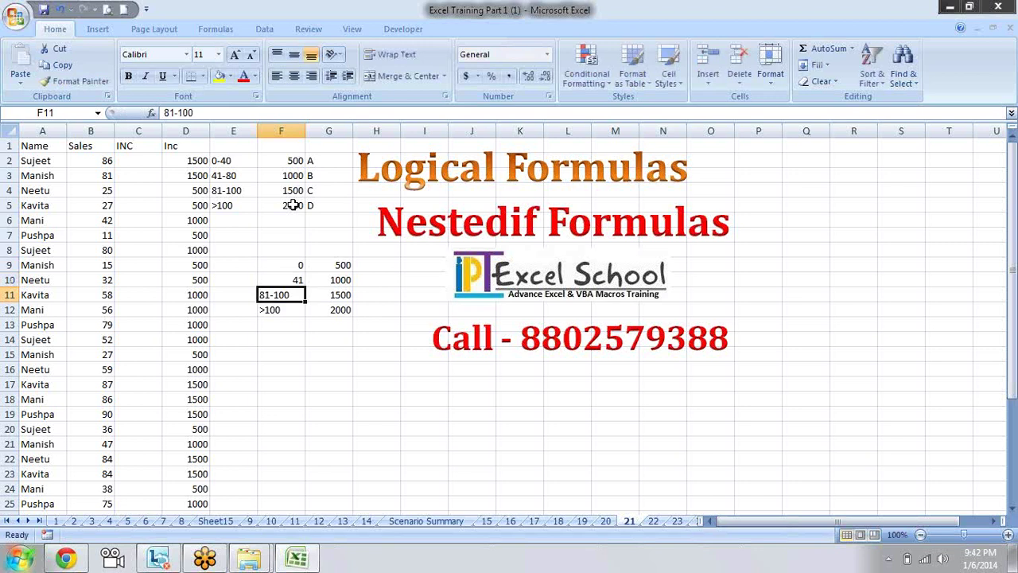
type("81")
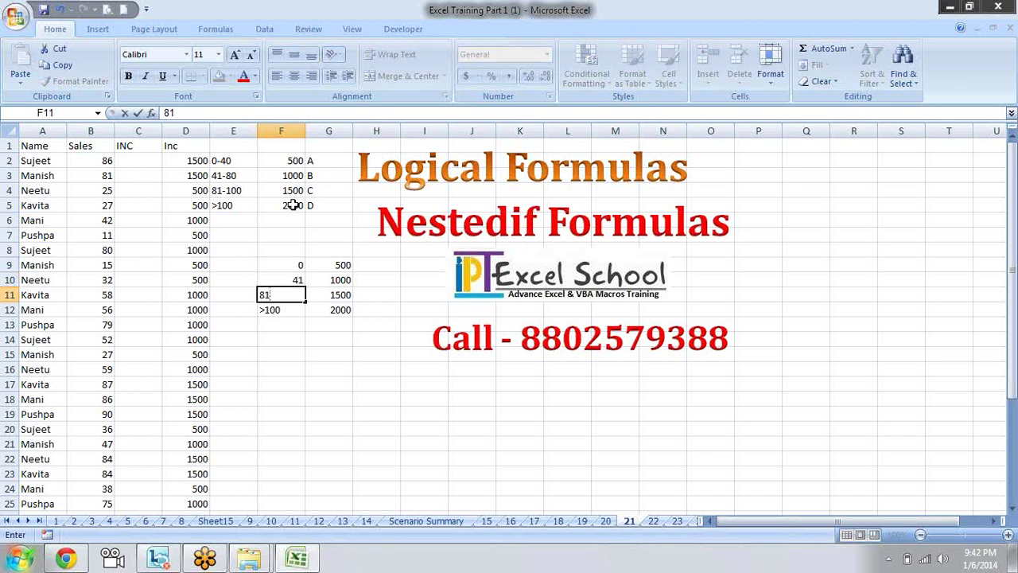
key("Return")
type("101")
key("Return")
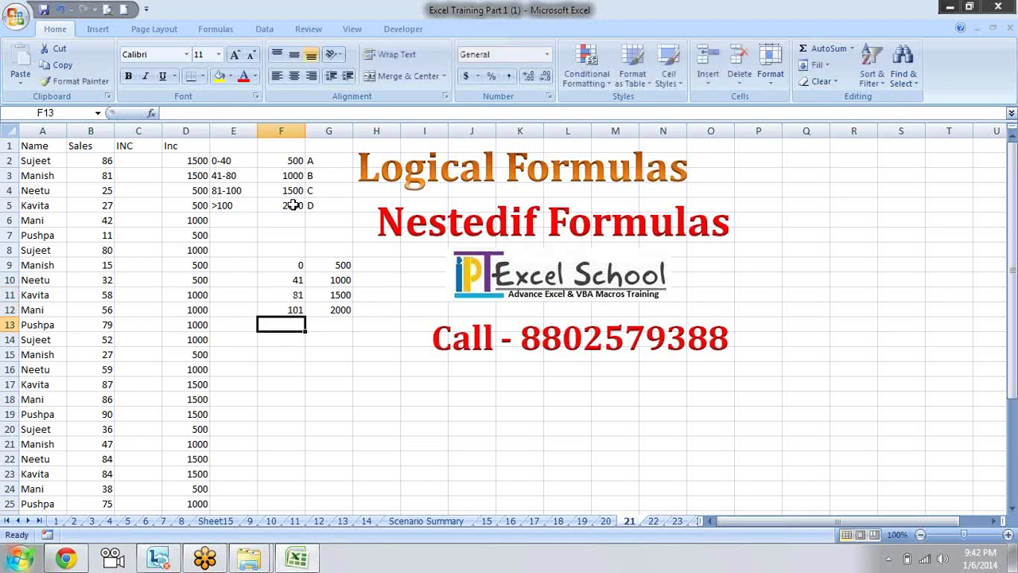
key("Left")
key("Left")
key("Left")
key("Up")
key("Up")
key("Up")
key("Up")
key("Up")
key("Up")
- Enter =VLOOKUP(B2,F9:G12,2,TRUE) in C2
type("=")
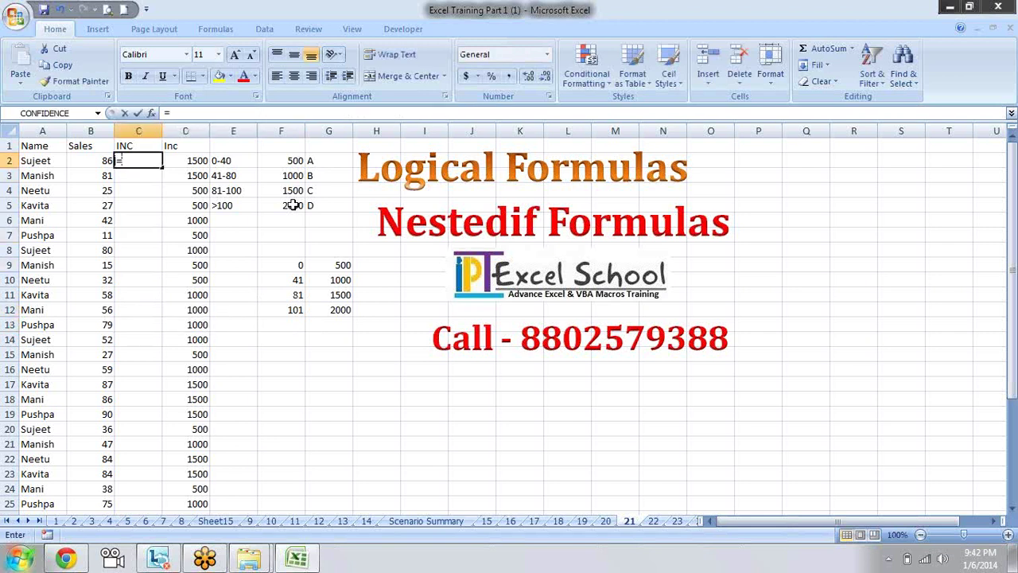
type("vl")
key("Tab")
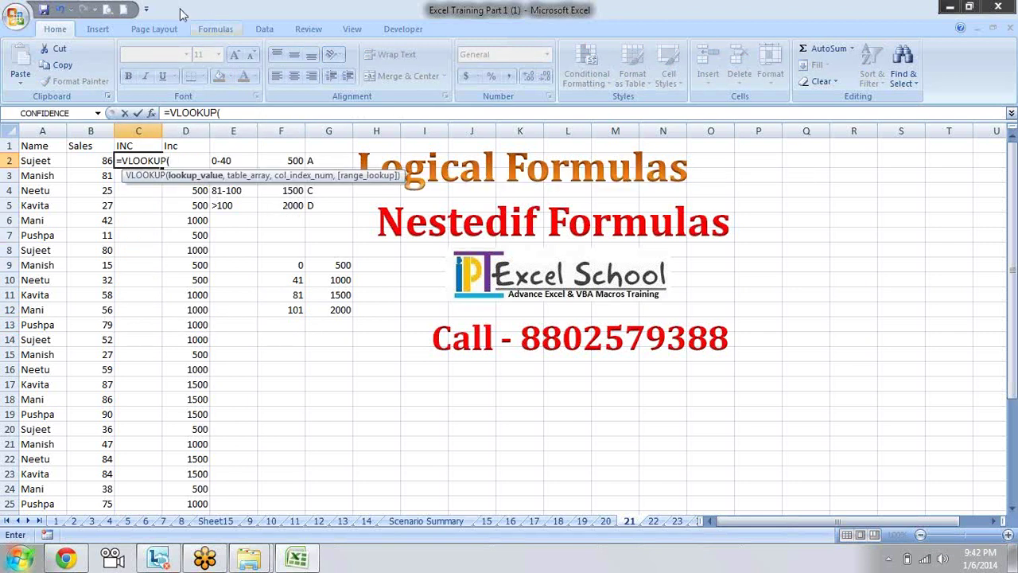
left_click(95, 160)
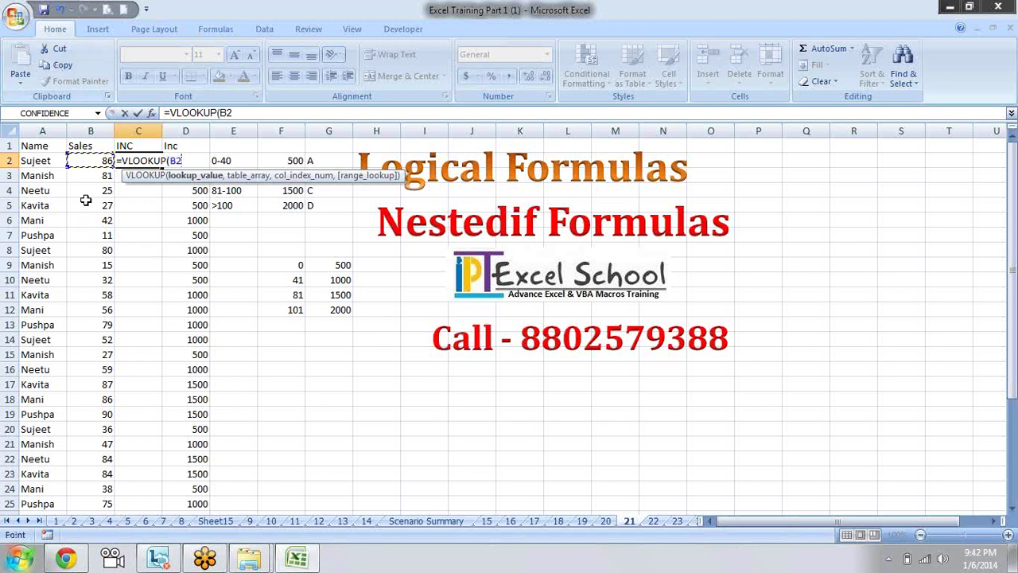
type("l")
key("BackSpace")
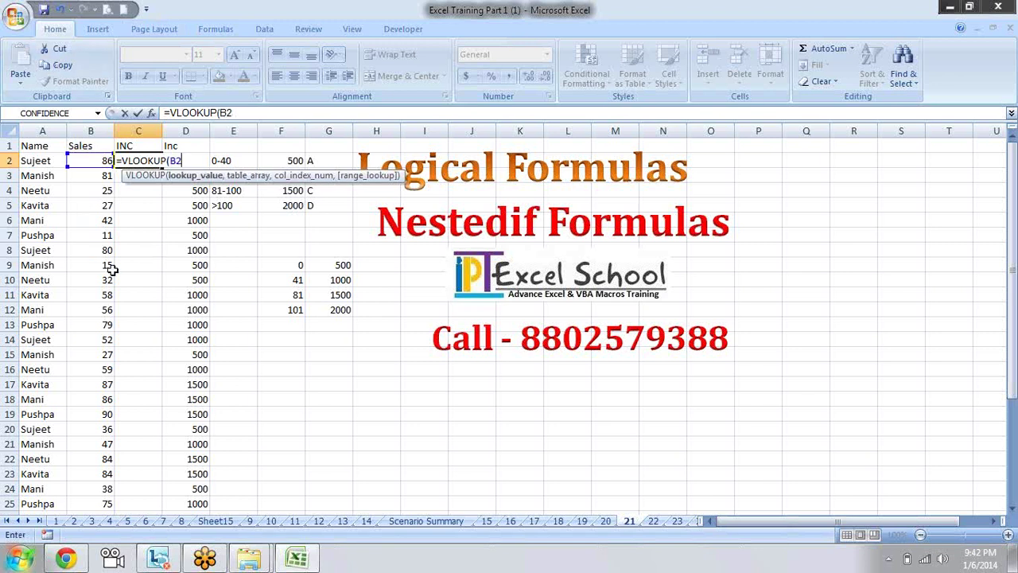
type(",")
left_click_drag(298, 263, 339, 310)
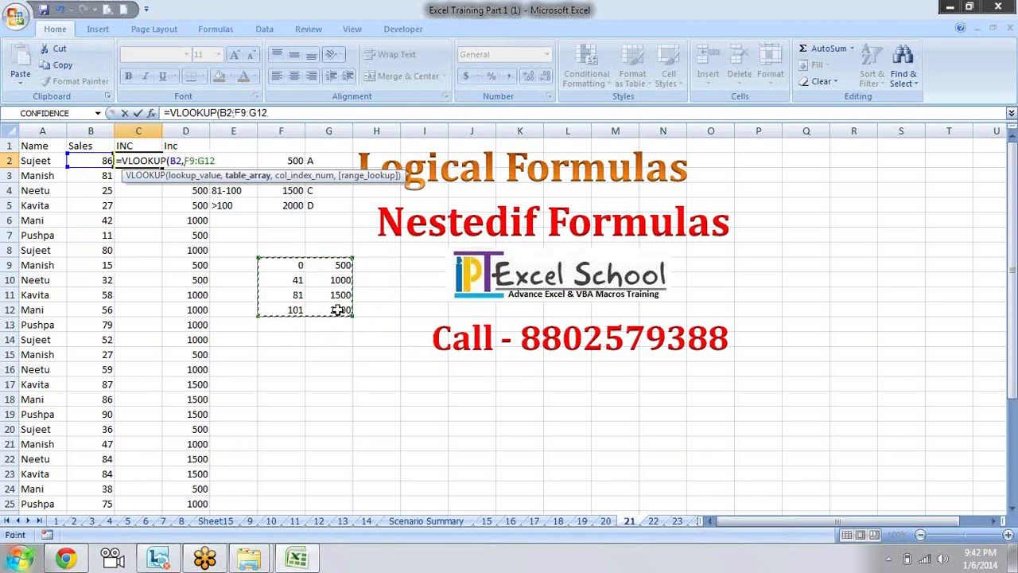
type(",")
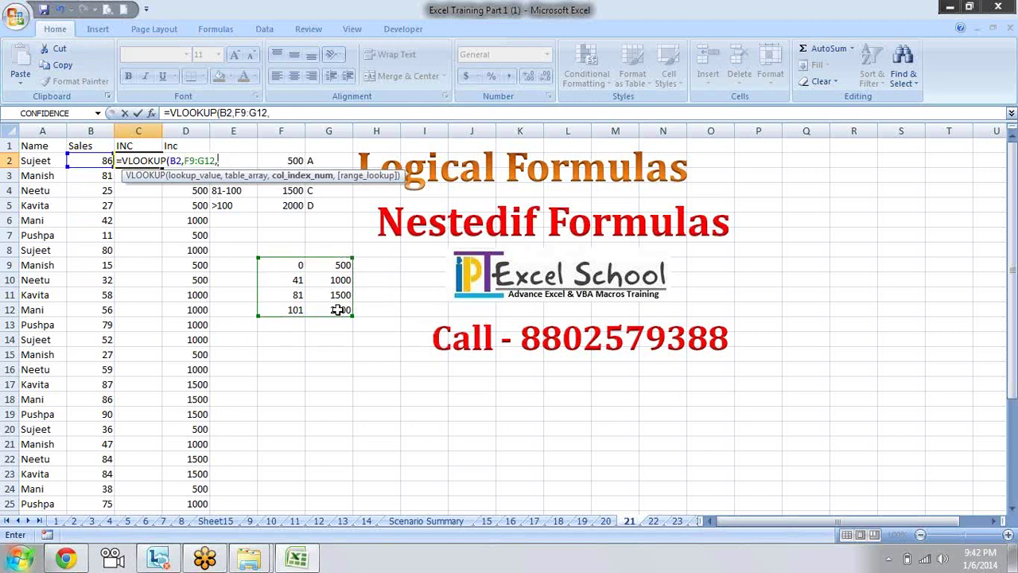
type("2")
type(",")
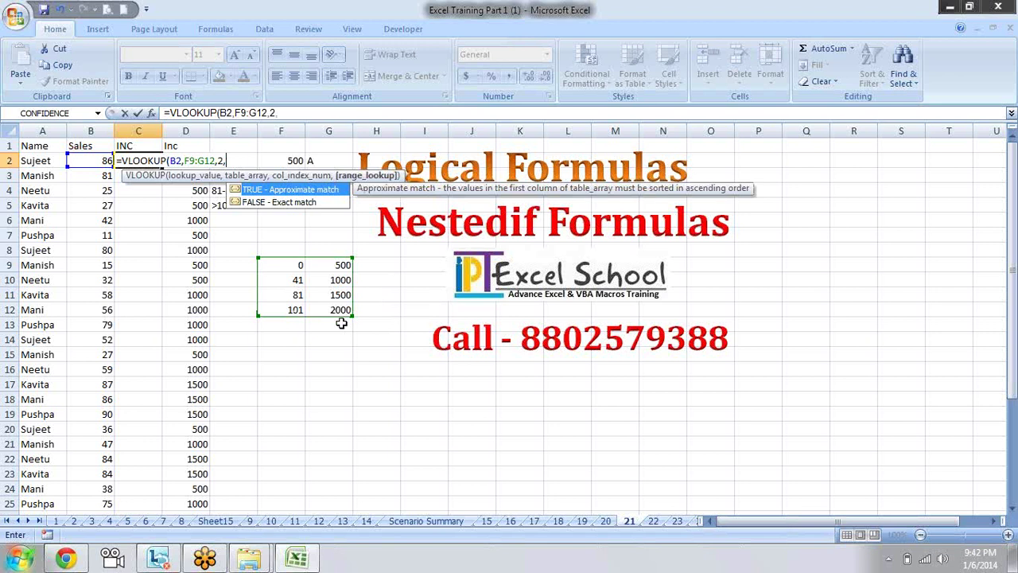
type("1")
key("BackSpace")
type("TRUE")
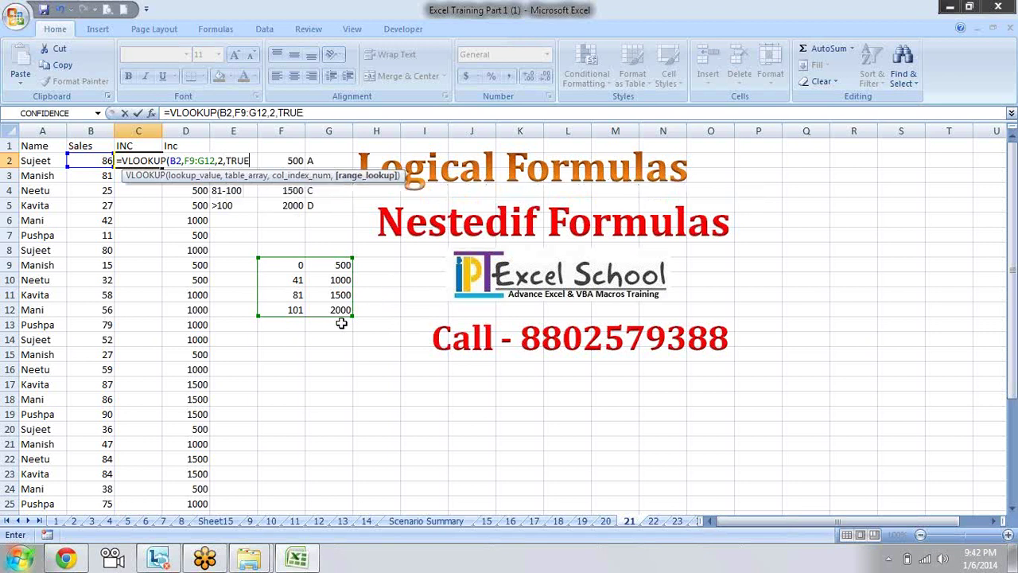
type(")")
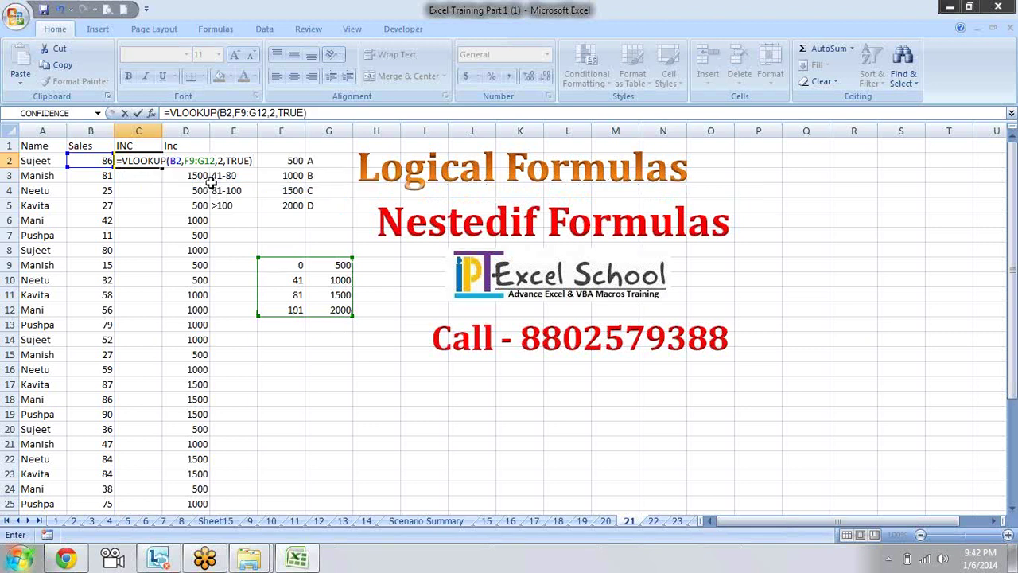
- Make the table range absolute ($F$9:$G$12) and commit the formula, returning 1500
left_click_drag(187, 161, 211, 161)
key("F4")
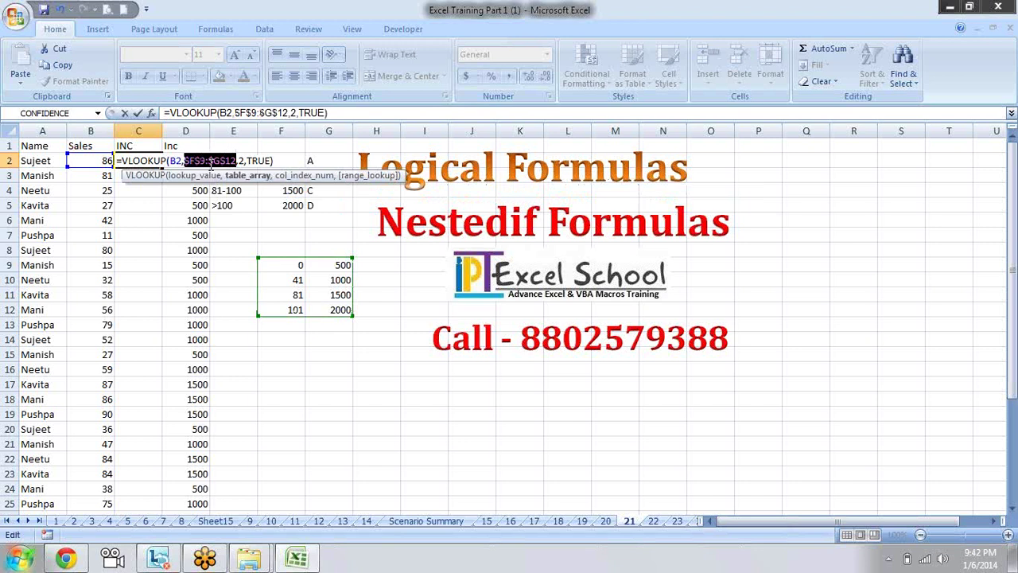
key("Return")
left_click(147, 162)
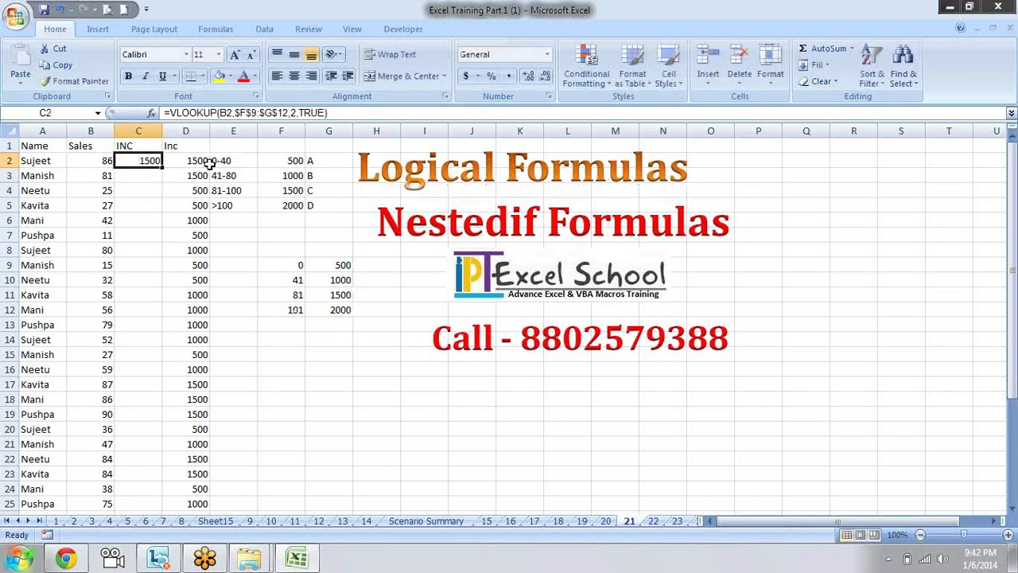
- Fill the C2 VLOOKUP down to row 25 and check the INC results
double_click(162, 167)
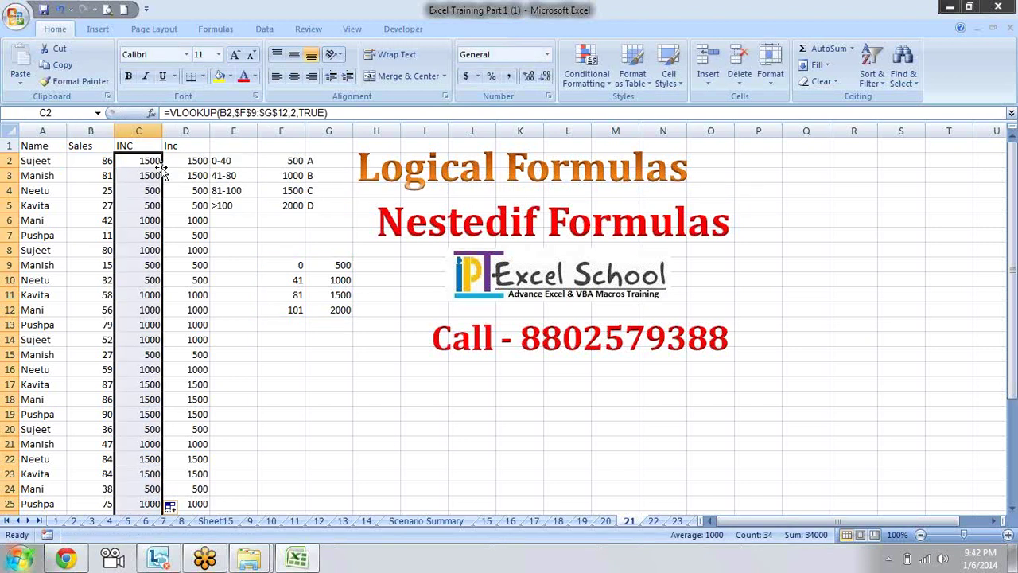
key("Down")
key("Down")
key("Down")
key("Down")
key("Down")
key("Down")
key("Down")
key("Down")
key("Down")
key("Down")
key("Down")
key("Down")
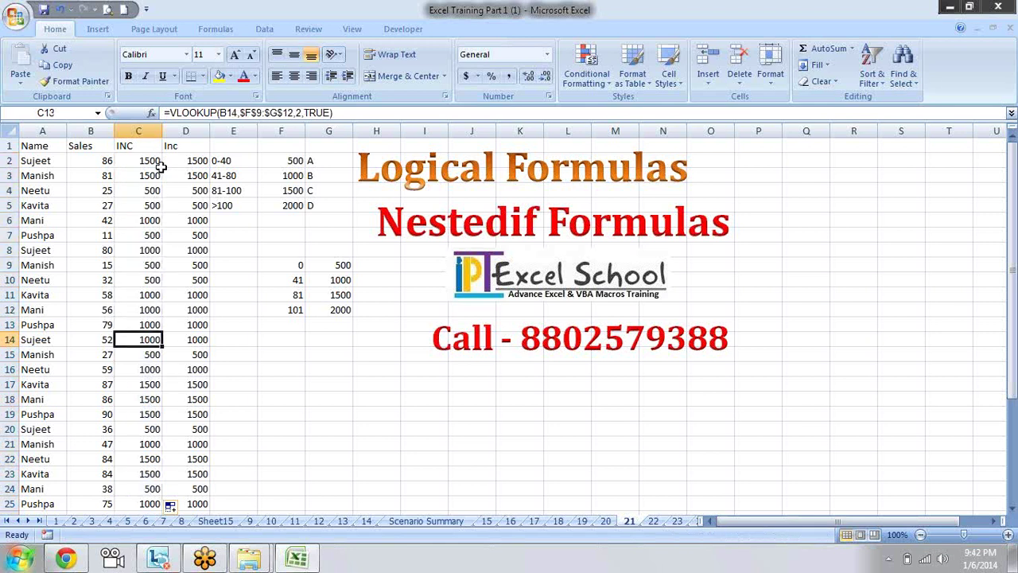
key("Right")
key("Right")
key("Left")
key("Left")
key("Left")
key("Right")
key("Down")
key("Down")
key("Down")
key("Down")
key("Down")
key("Down")
key("Down")
key("Down")
key("Down")
key("Up")
key("Up")
key("Up")
key("Up")
key("Right")
key("Right")
key("Right")
key("Right")
key("Up")
key("Up")
key("Up")
key("Up")
key("Up")
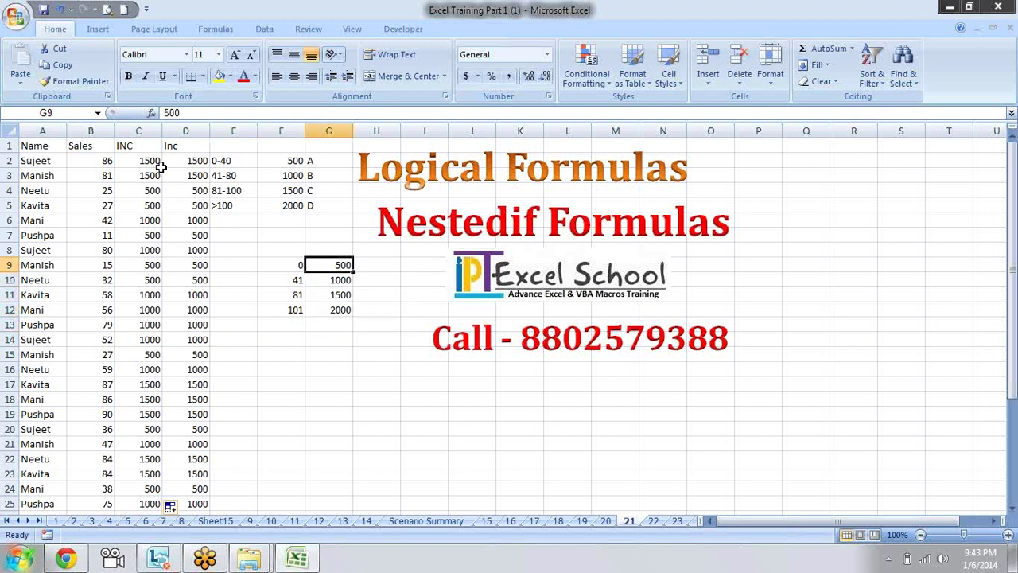
- Inspect the 0→500 and 41→1000 bands of the F9:G12 lookup table
key("Left")
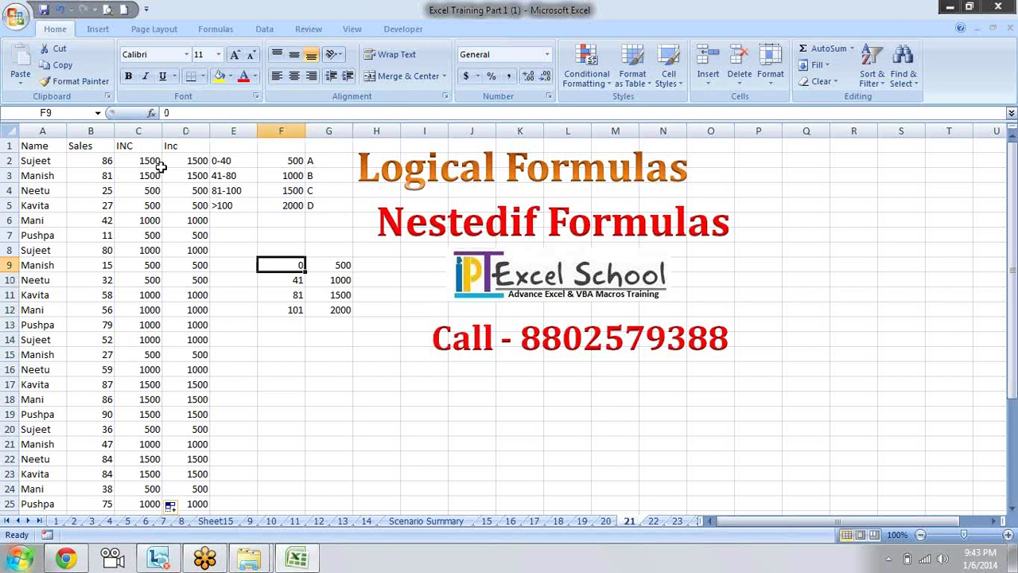
key("shift+Right")
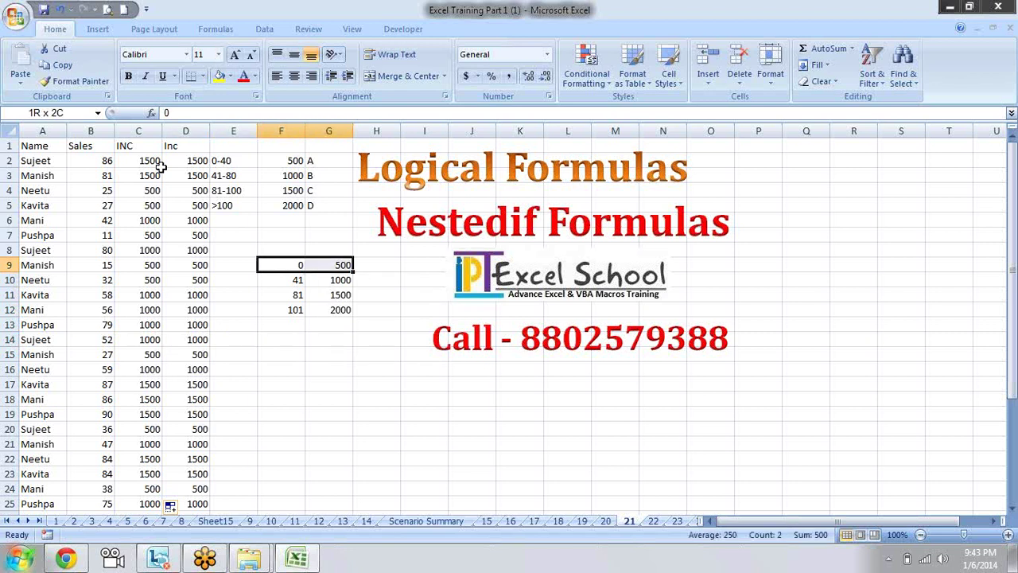
key("shift+Down")
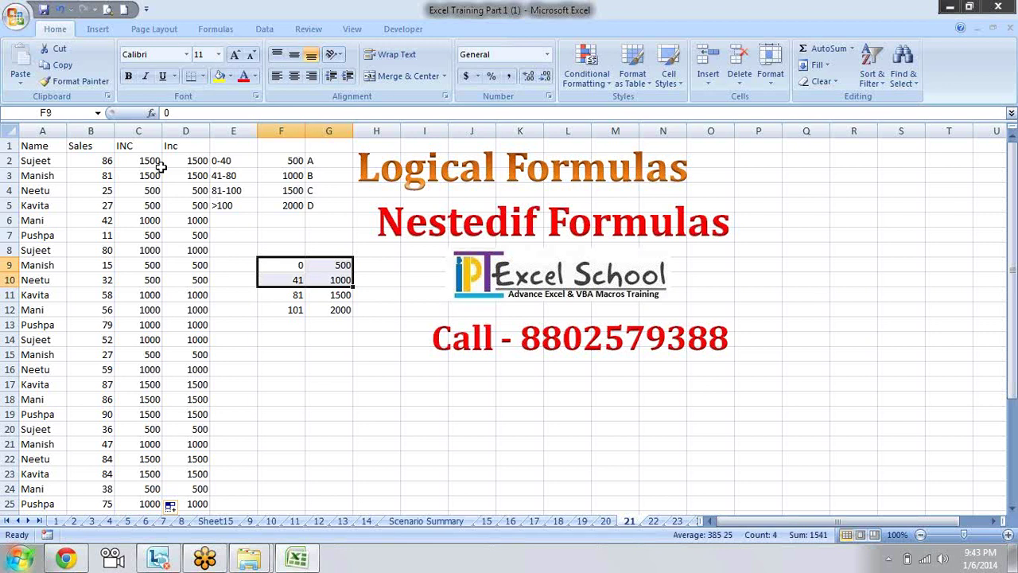
key("Down")
key("Up")
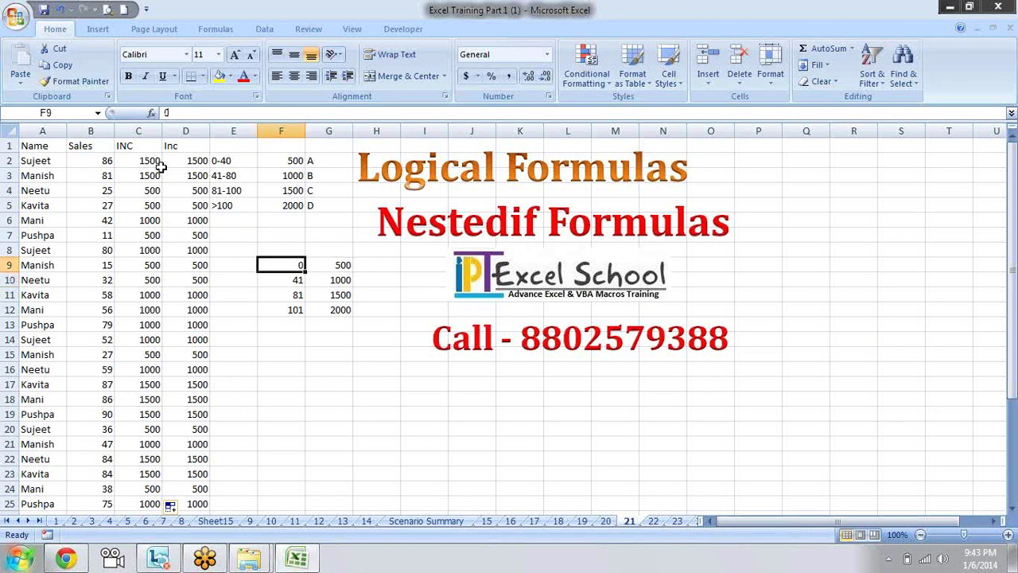
key("shift+Right")
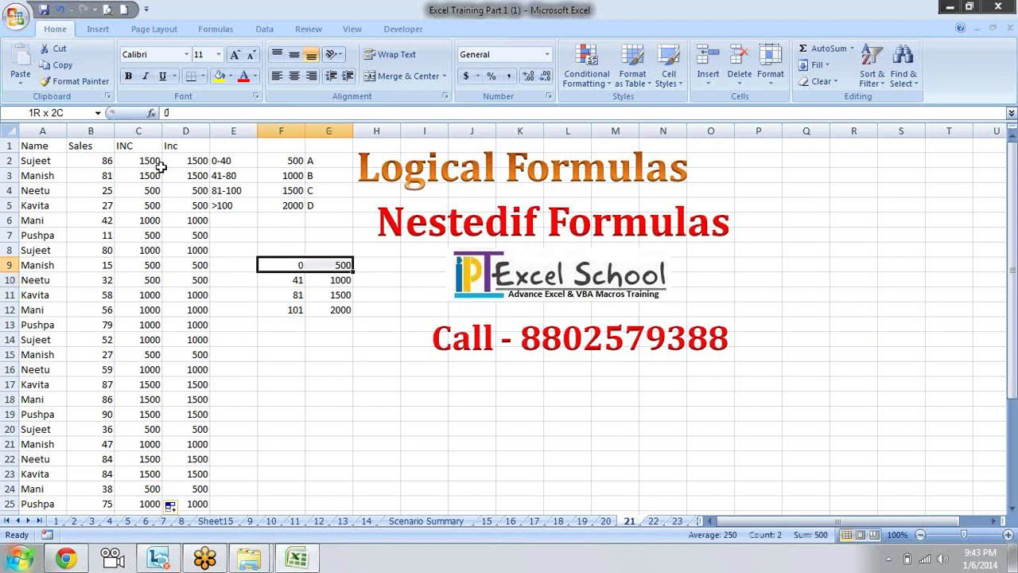
key("Down")
key("Up")
key("Down")
key("Up")
key("Down")
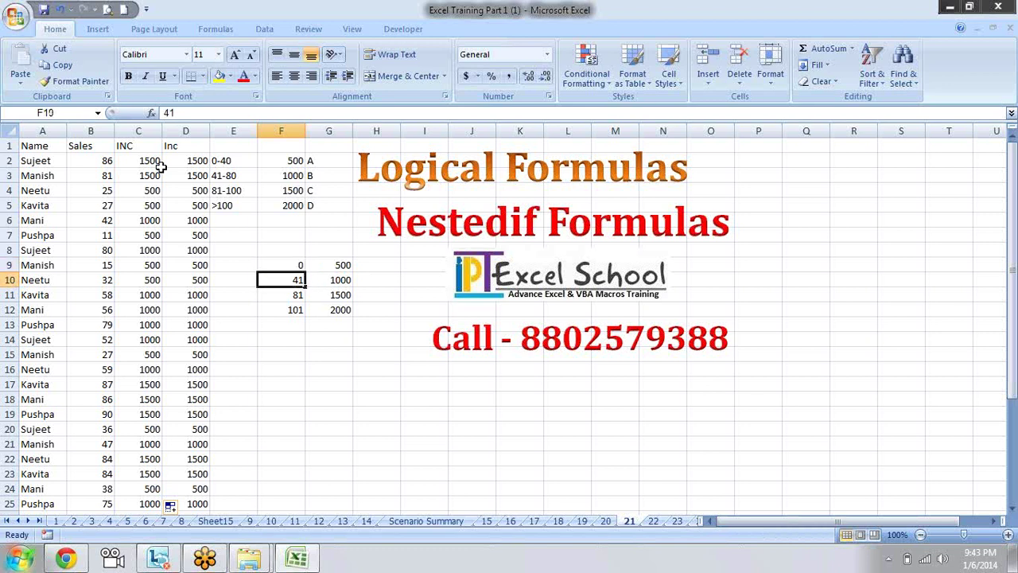
key("Up")
key("shift+Right")
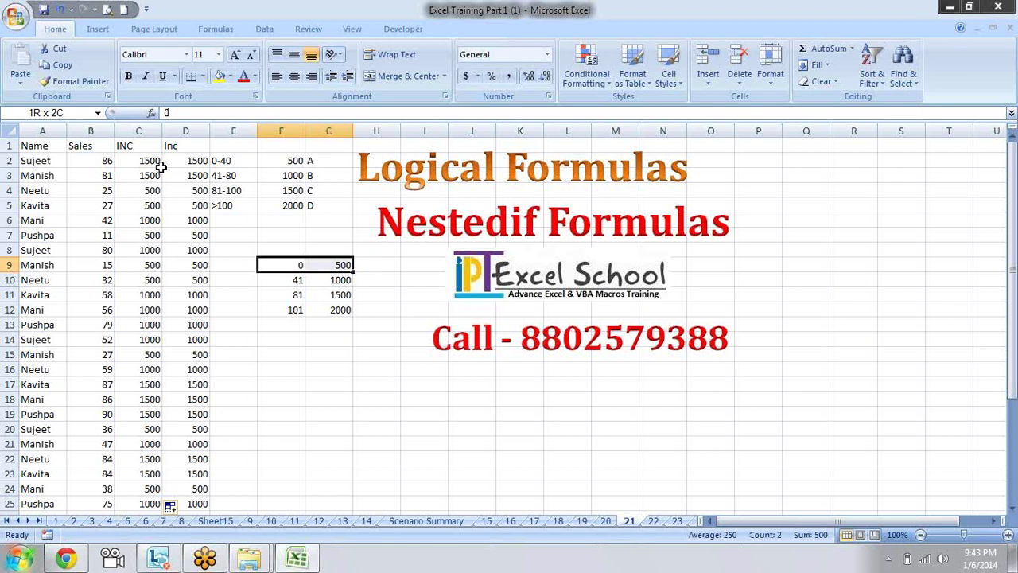
key("shift+Down")
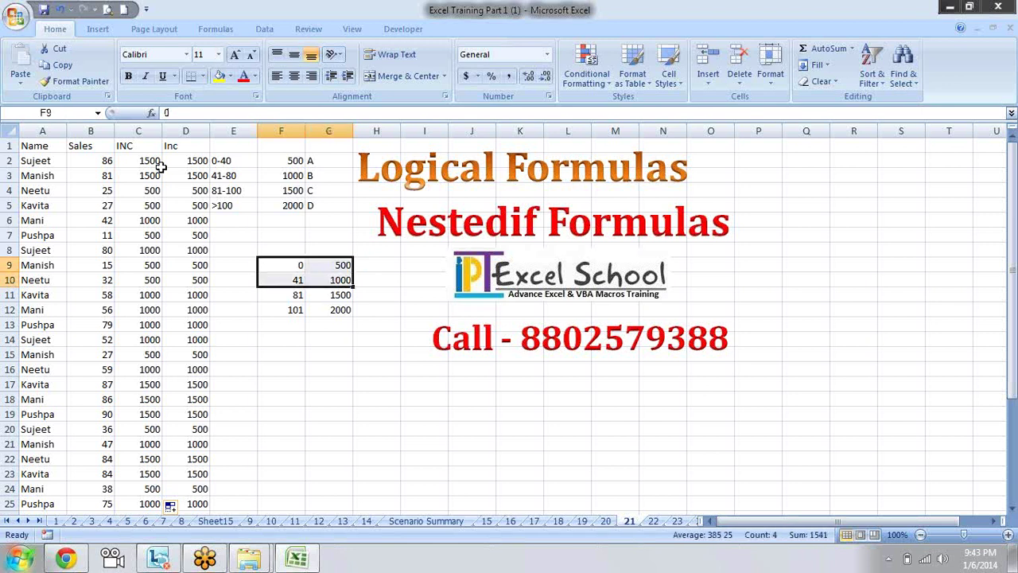
key("Up")
key("Down")
key("Right")
key("Down")
key("Left")
key("Down")
key("Up")
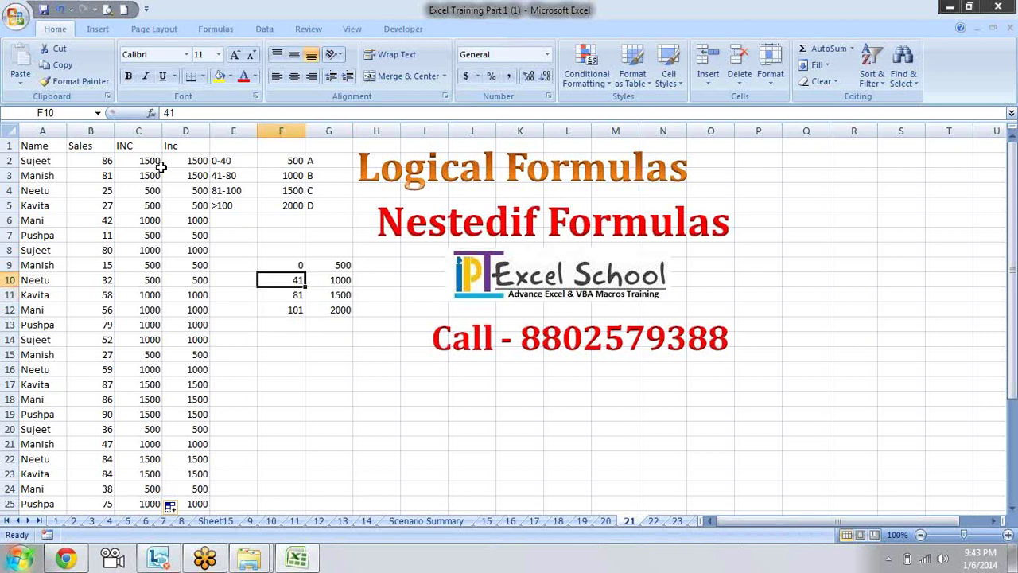
key("shift+Right")
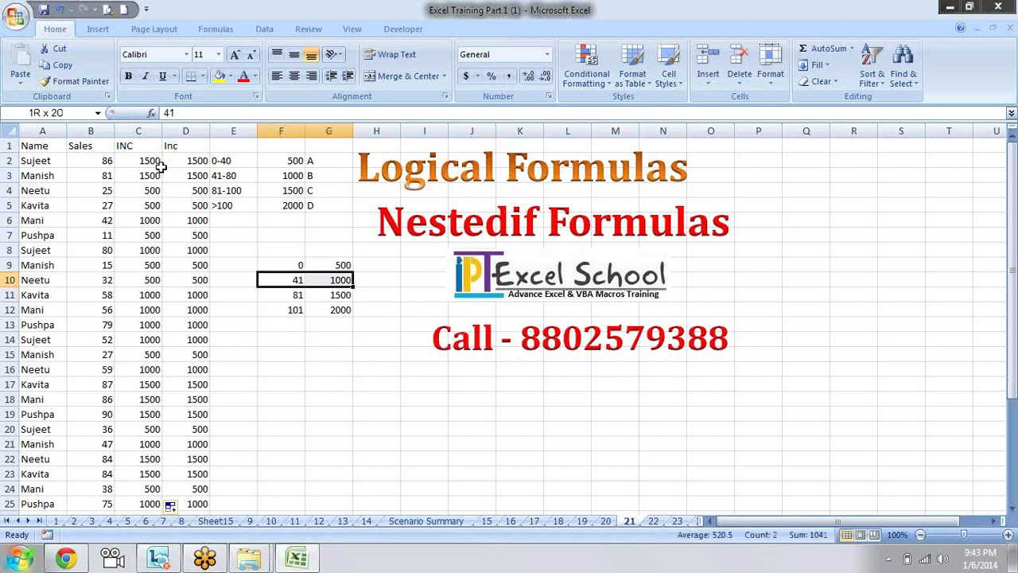
key("shift+Down")
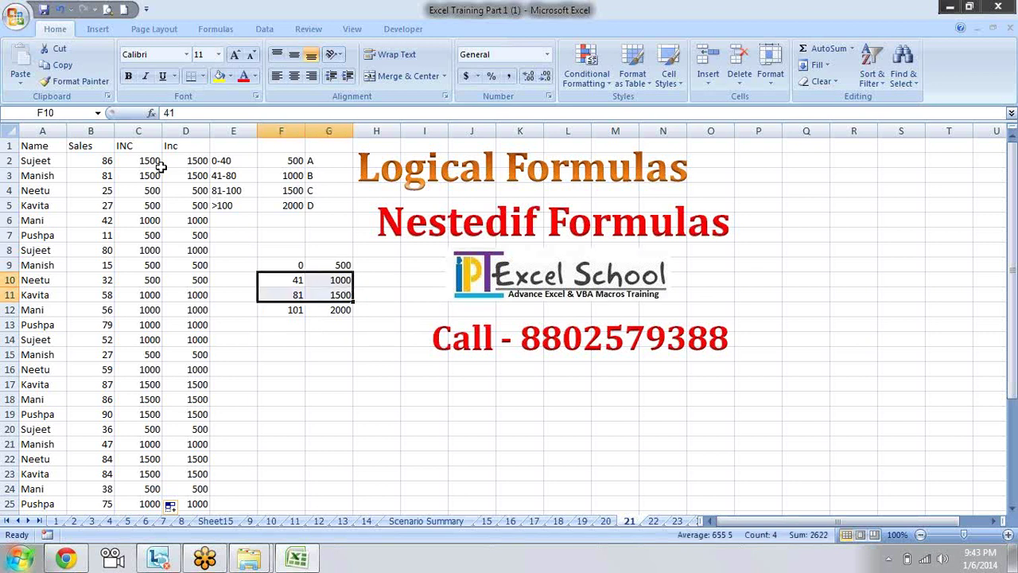
key("Right")
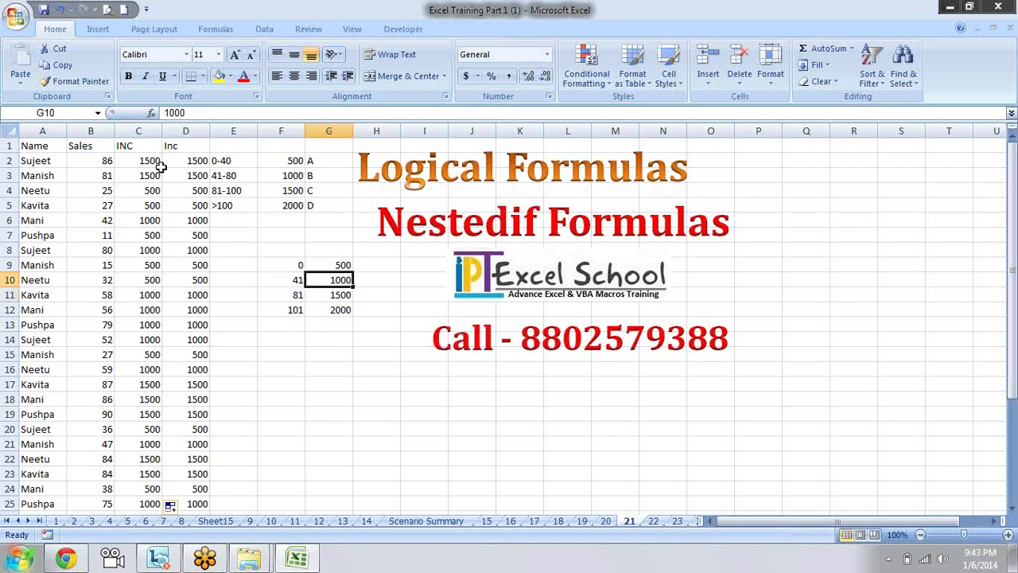
- Inspect the 81→1500 and 101→2000 bands of the lookup table
key("Left")
key("Down")
key("Down")
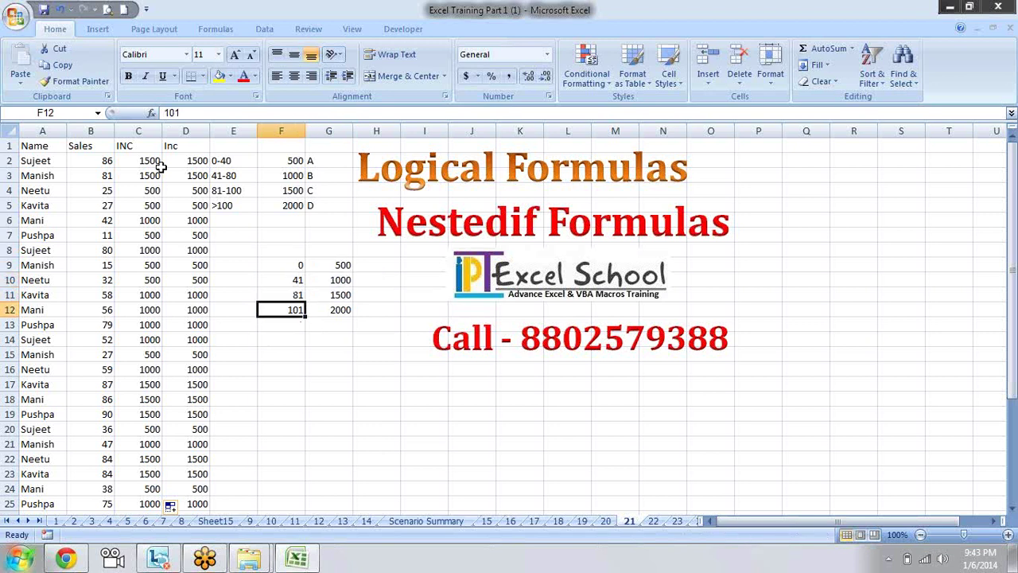
key("Up")
key("Down")
key("Down")
key("Up")
key("Up")
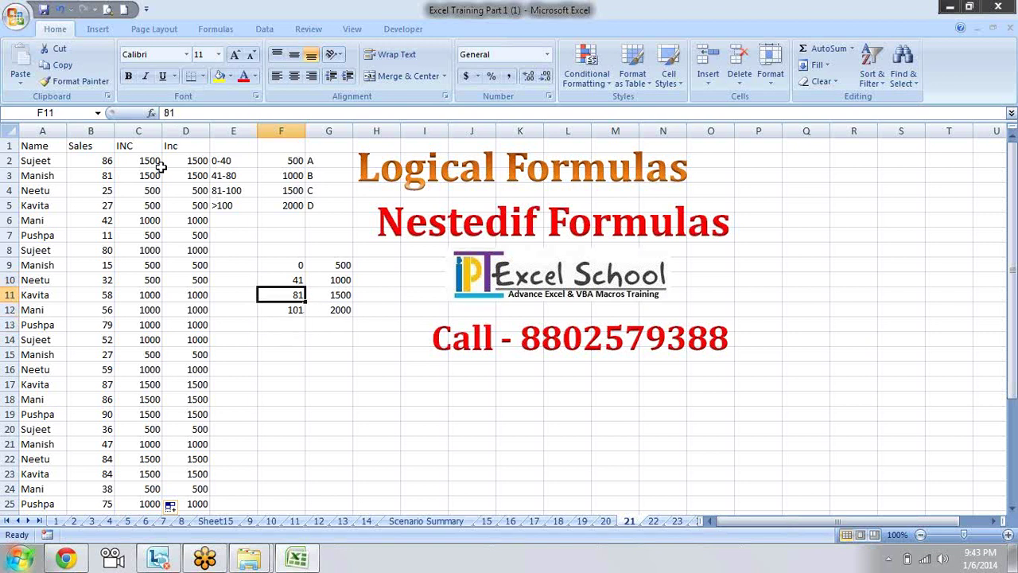
key("shift+Right")
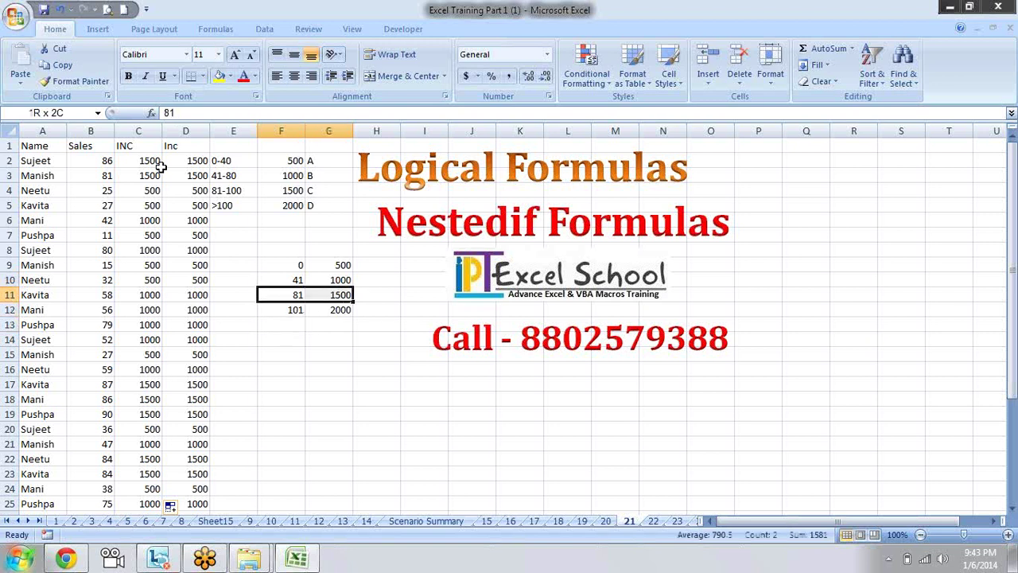
key("Down")
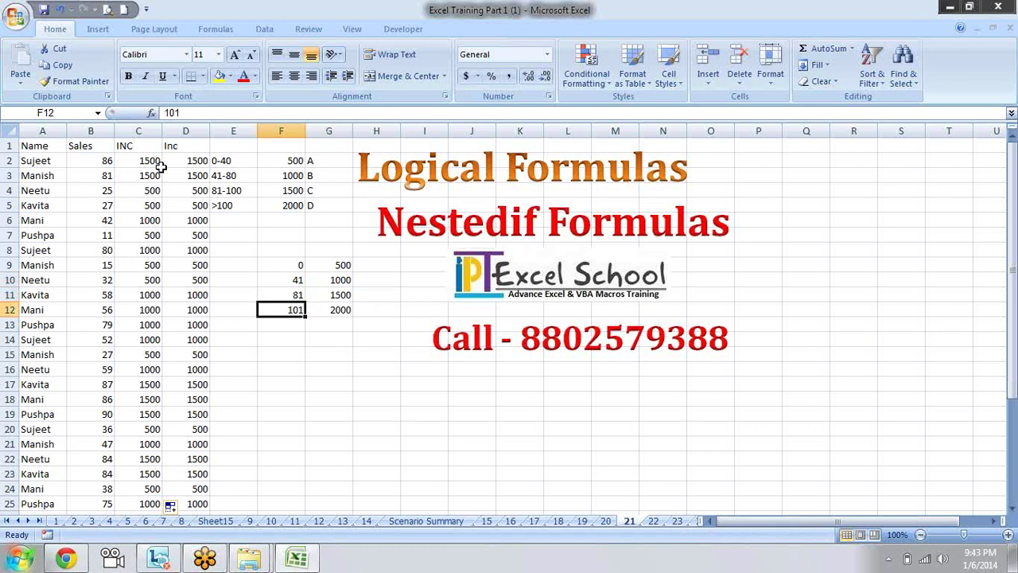
key("shift+Right")
key("shift+Down")
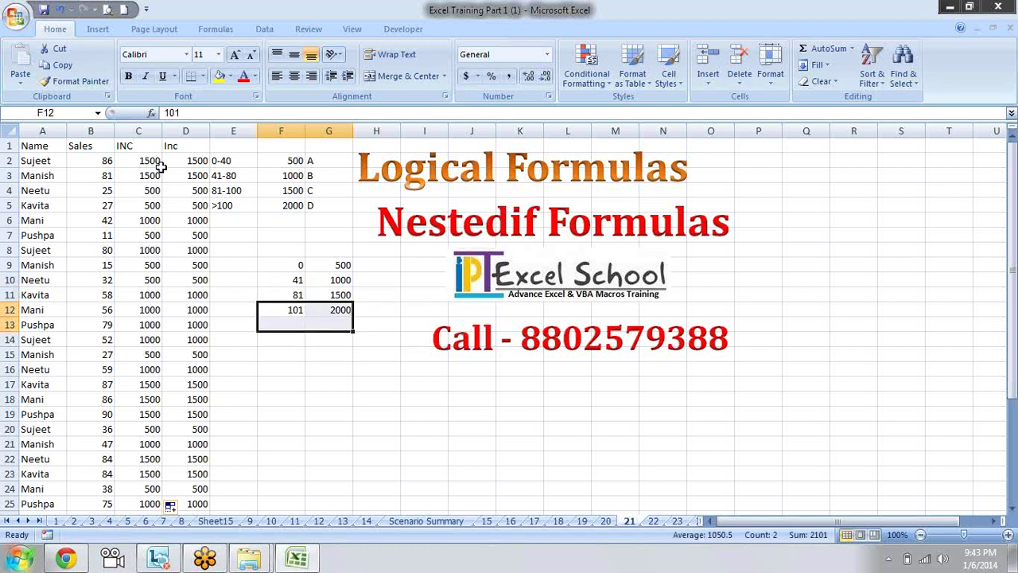
key("shift+Left")
key("shift+Up")
key("Right")
key("Left")
key("shift+Right")
key("shift+Down")
key("Up")
key("Down")
key("Right")
key("Left")
key("Right")
key("Left")
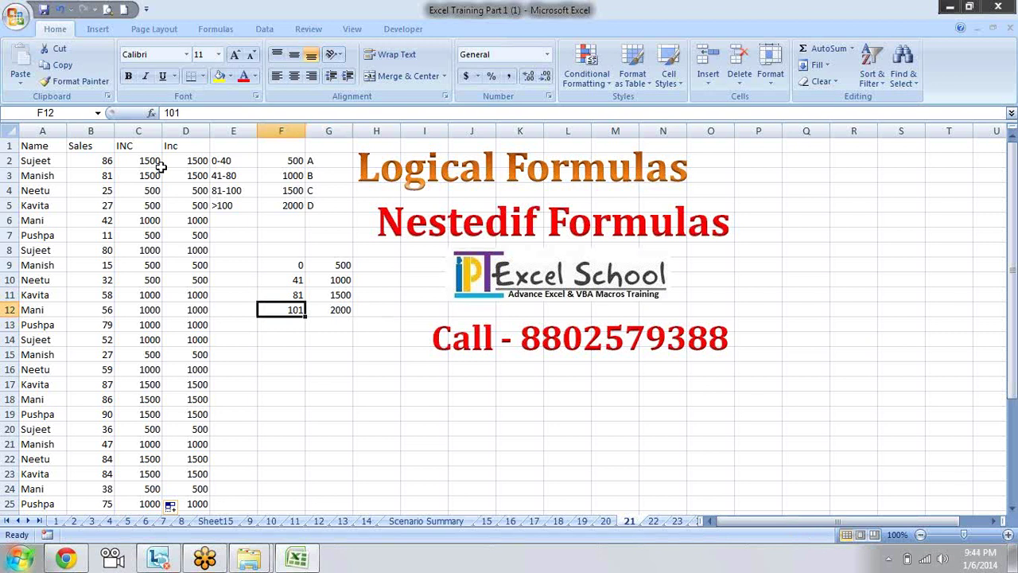
key("Left")
key("Right")
key("Right")
key("Left")
key("Right")
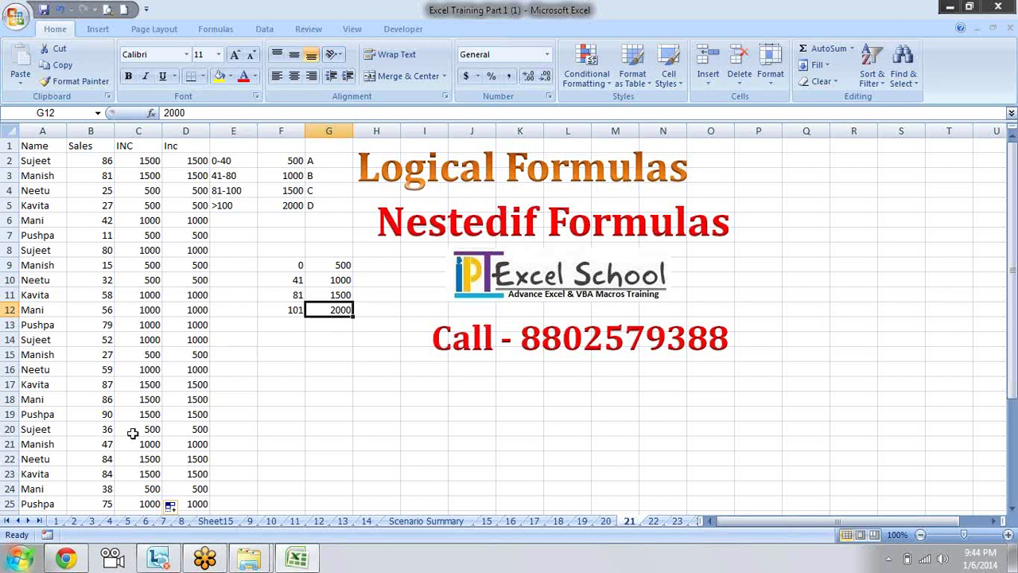
- Step through the sheets from the pivot table sheet onward to the VLookup sheet
left_click(215, 522)
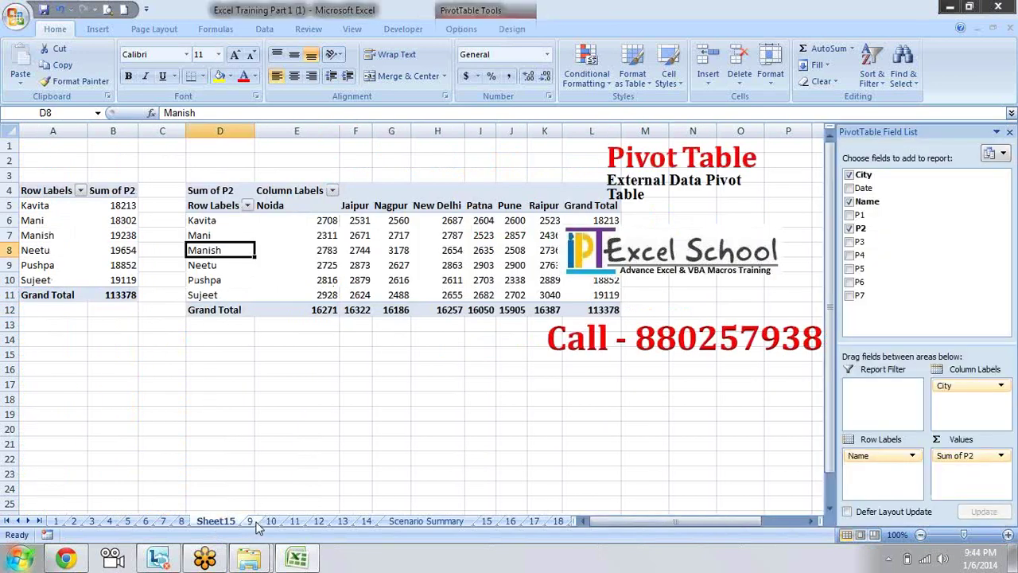
left_click(250, 521)
left_click(293, 521)
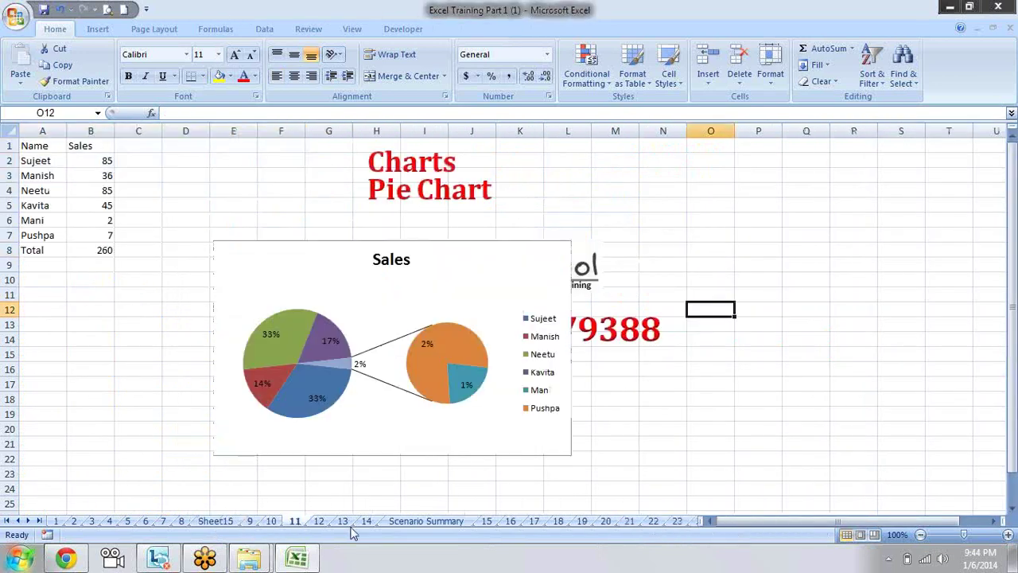
left_click(487, 522)
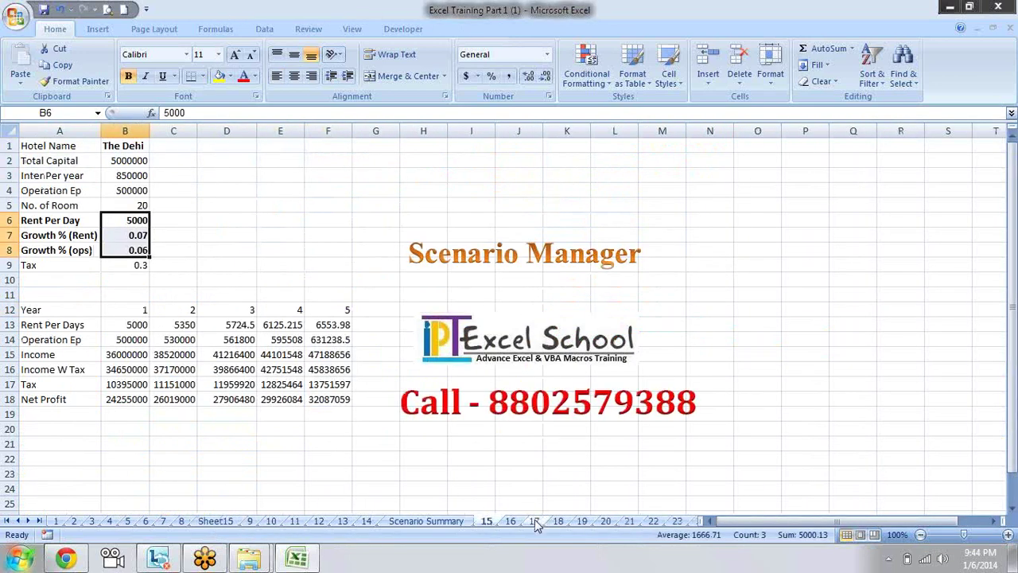
left_click(535, 522)
left_click(579, 522)
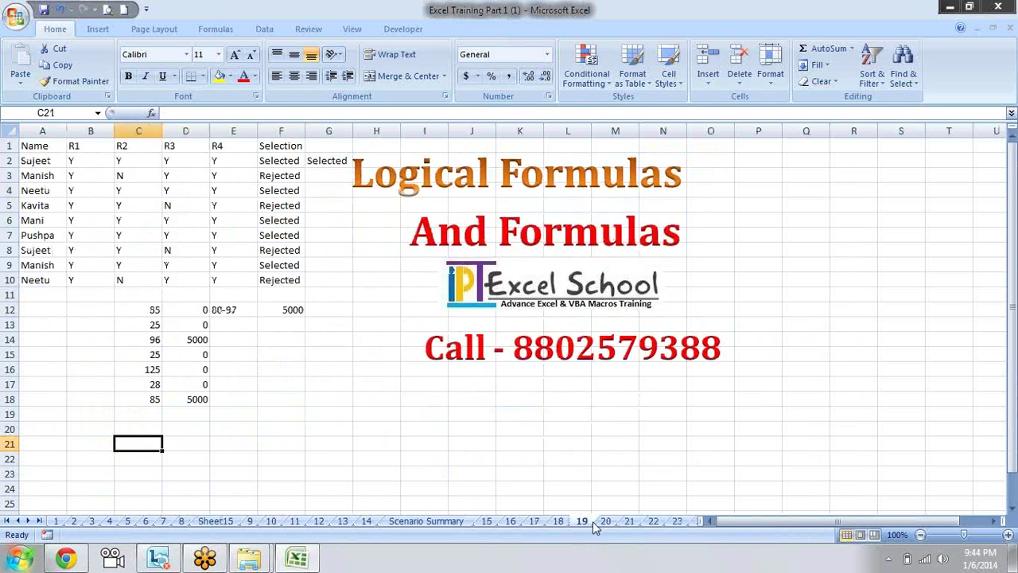
left_click(606, 522)
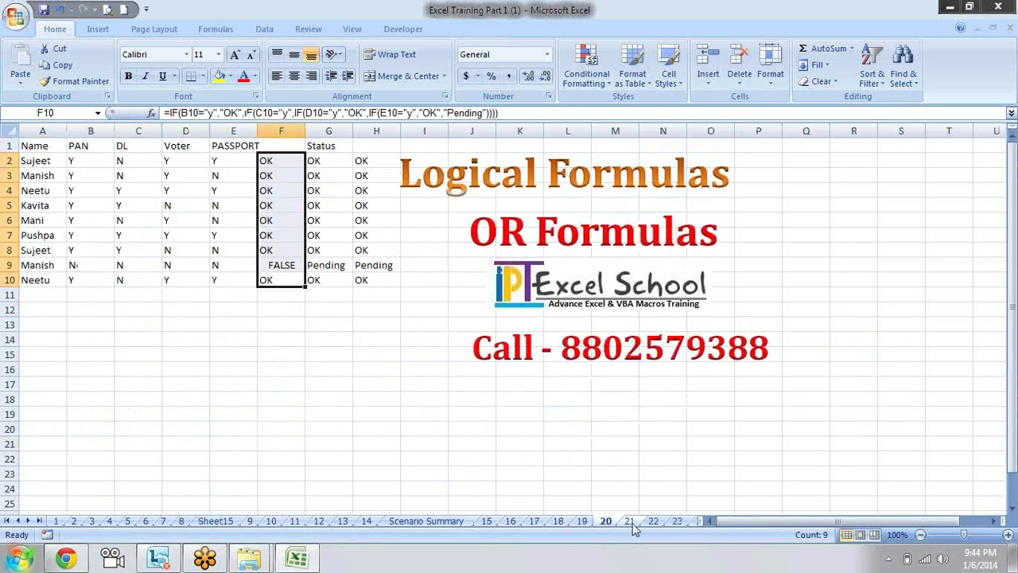
left_click(630, 522)
left_click(654, 523)
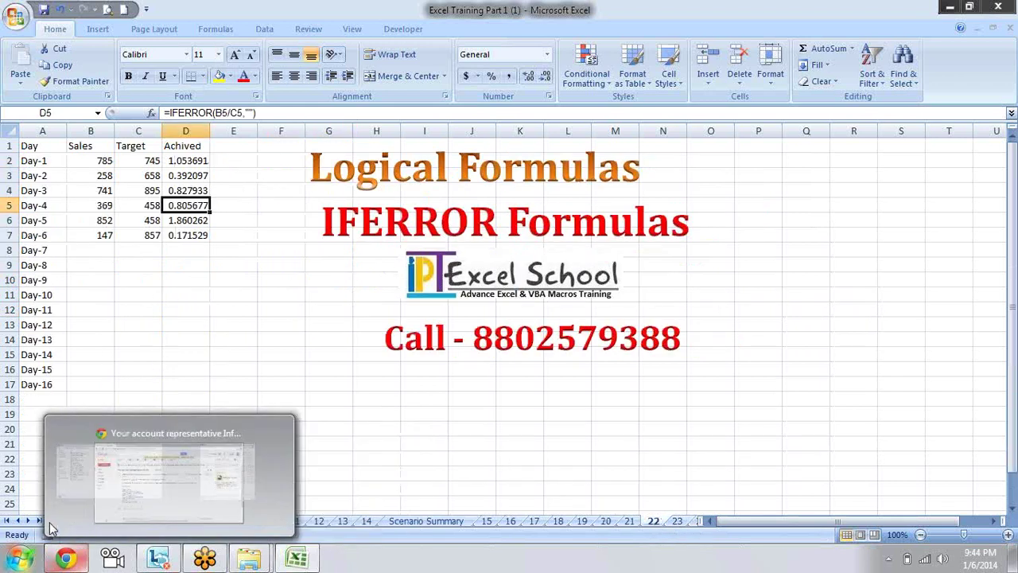
left_click(678, 523)
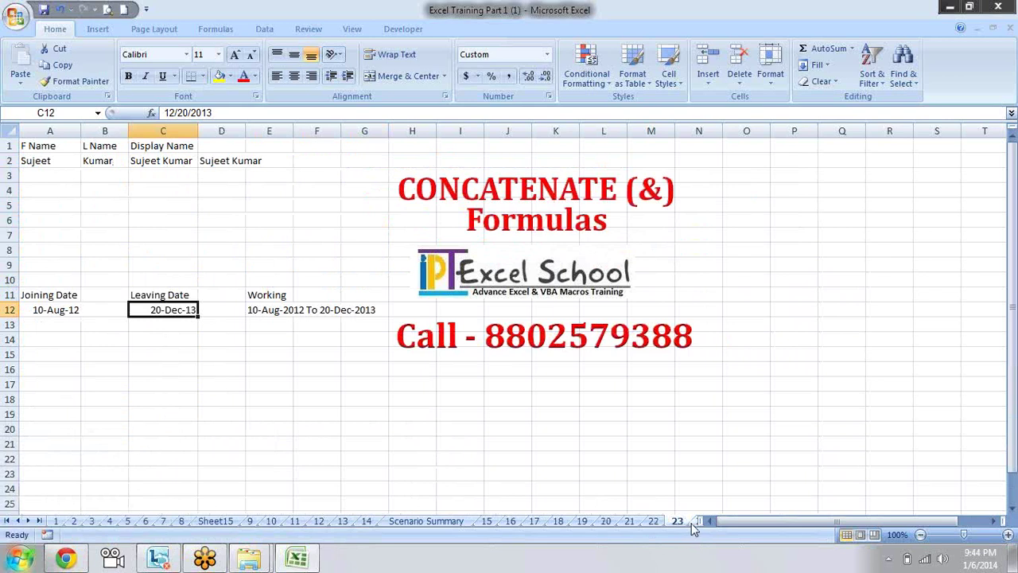
left_click(641, 523)
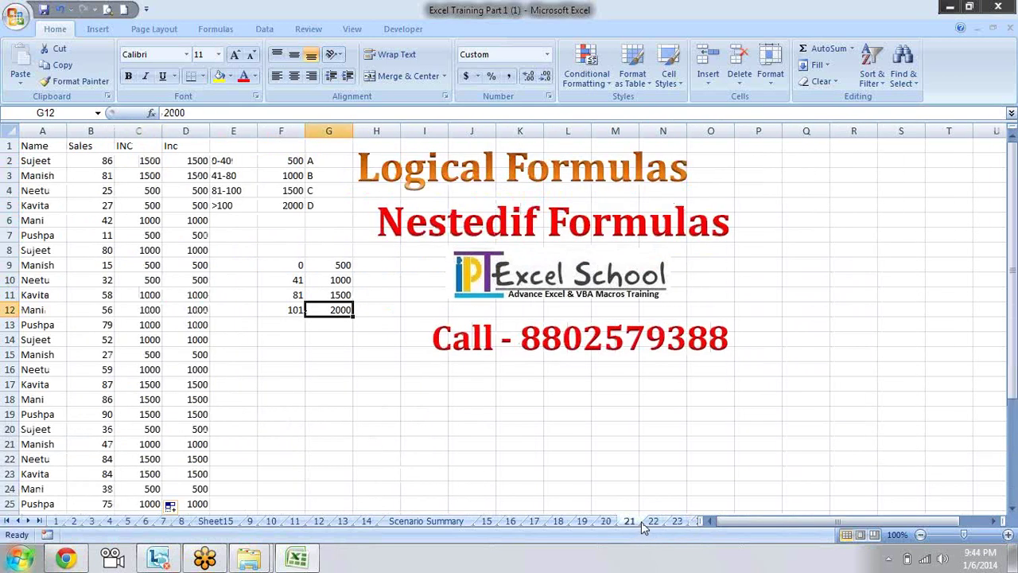
left_click(606, 521)
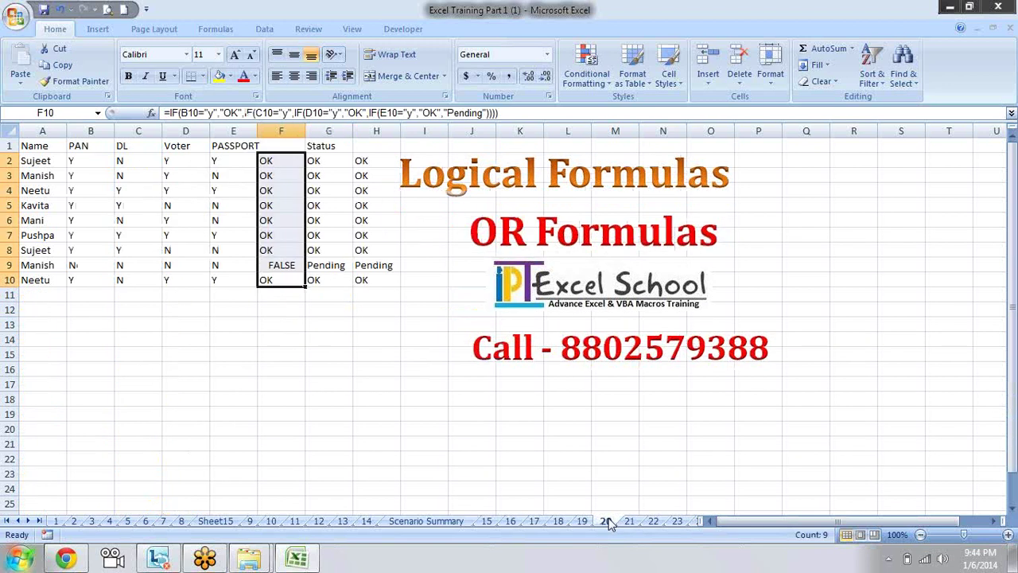
left_click(582, 522)
left_click(680, 526)
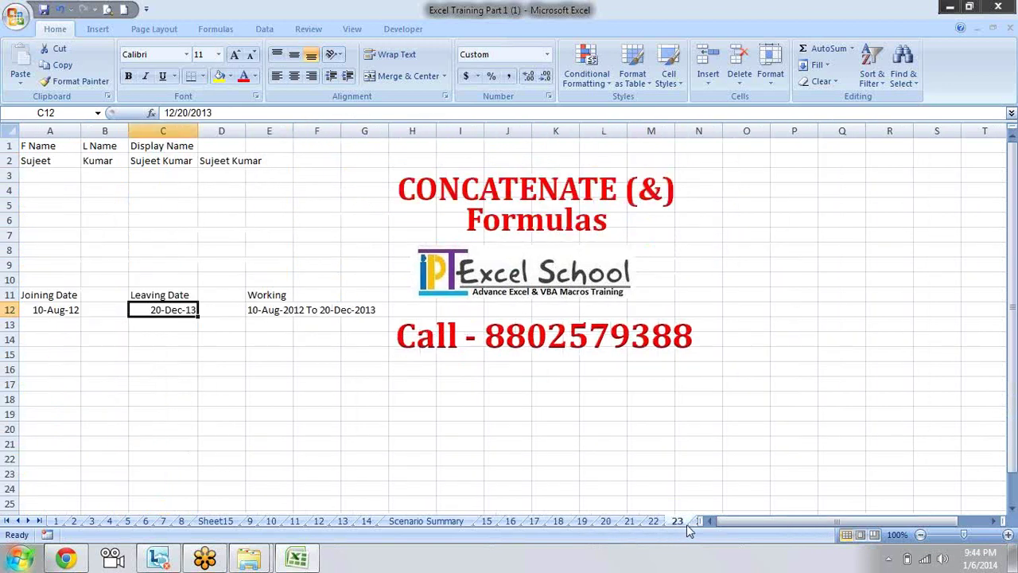
left_click(697, 522)
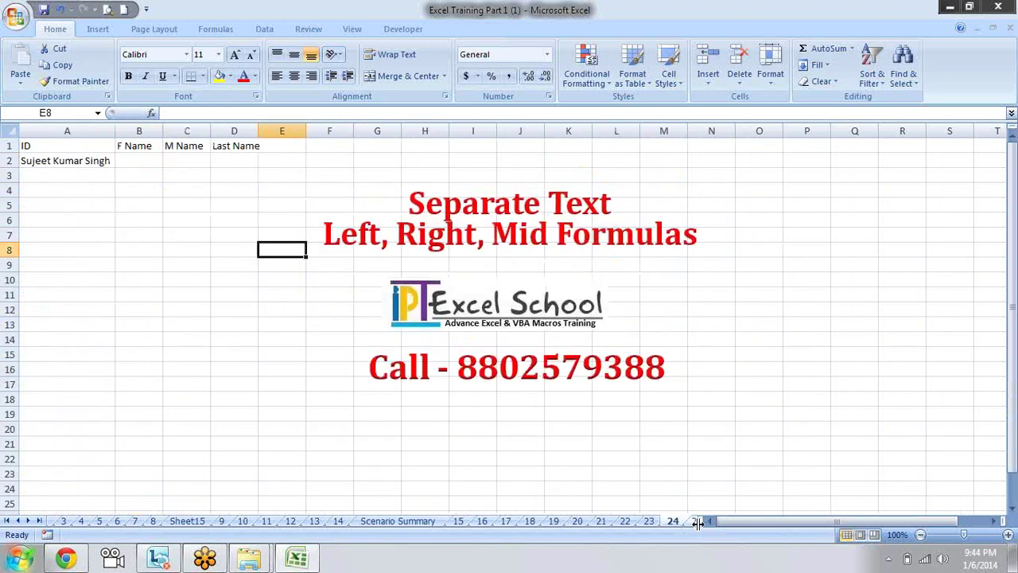
left_click(694, 522)
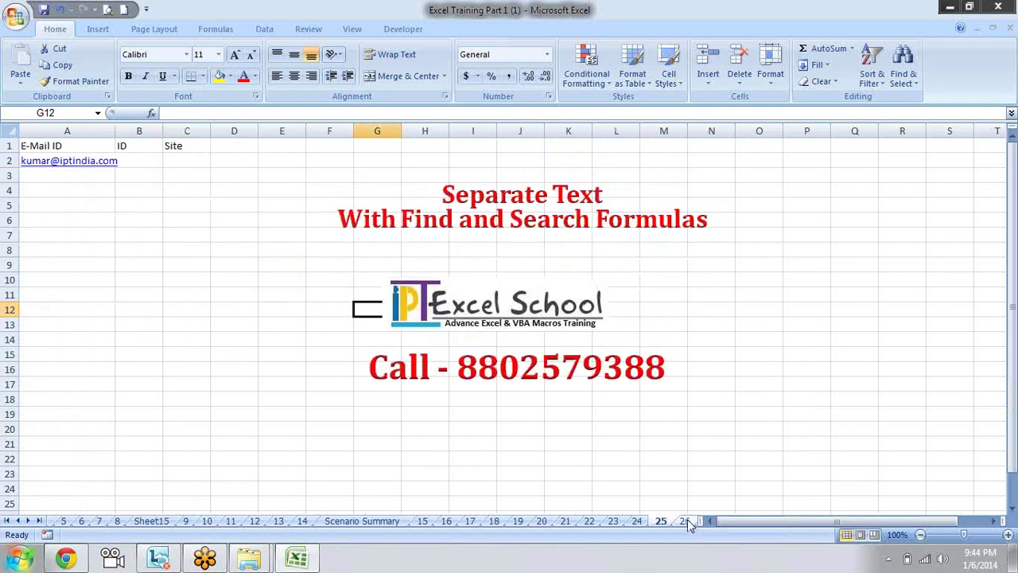
left_click(687, 519)
left_click(694, 522)
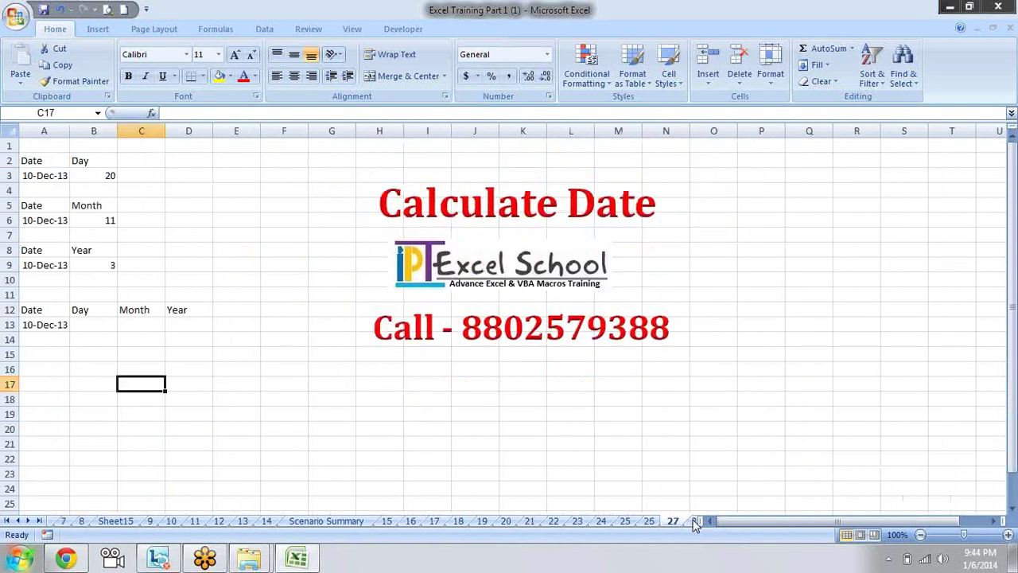
left_click(696, 521)
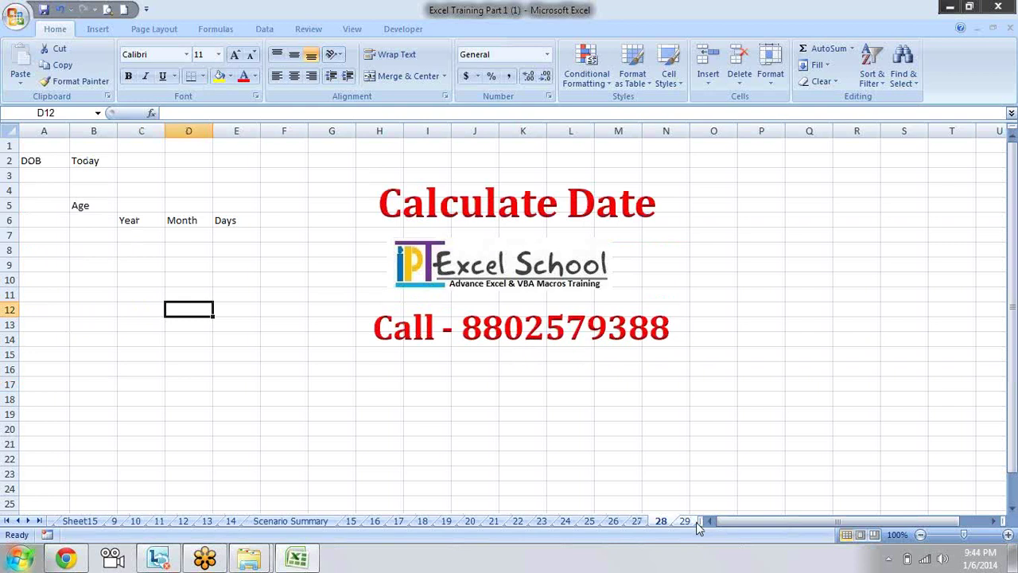
left_click(696, 522)
left_click(689, 521)
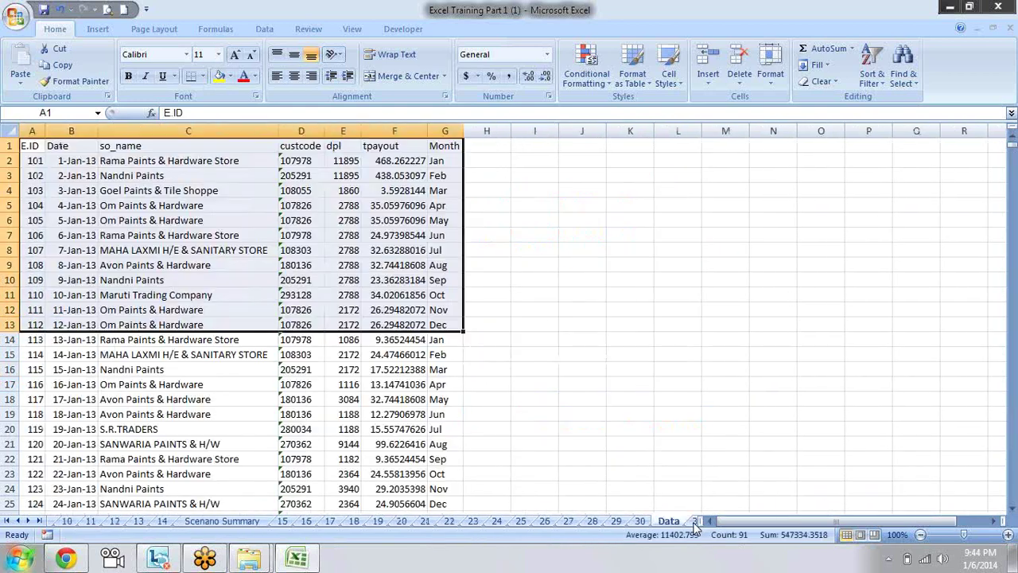
left_click(694, 522)
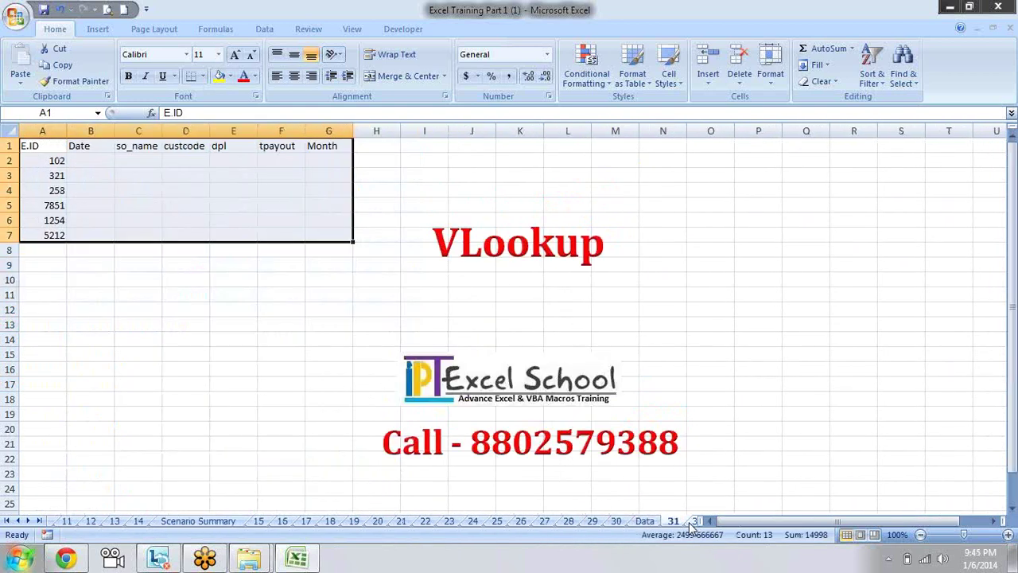
- Bring sheets 32–51 into the tab list and open the Sumif sheet (tab 39)
left_click(40, 521)
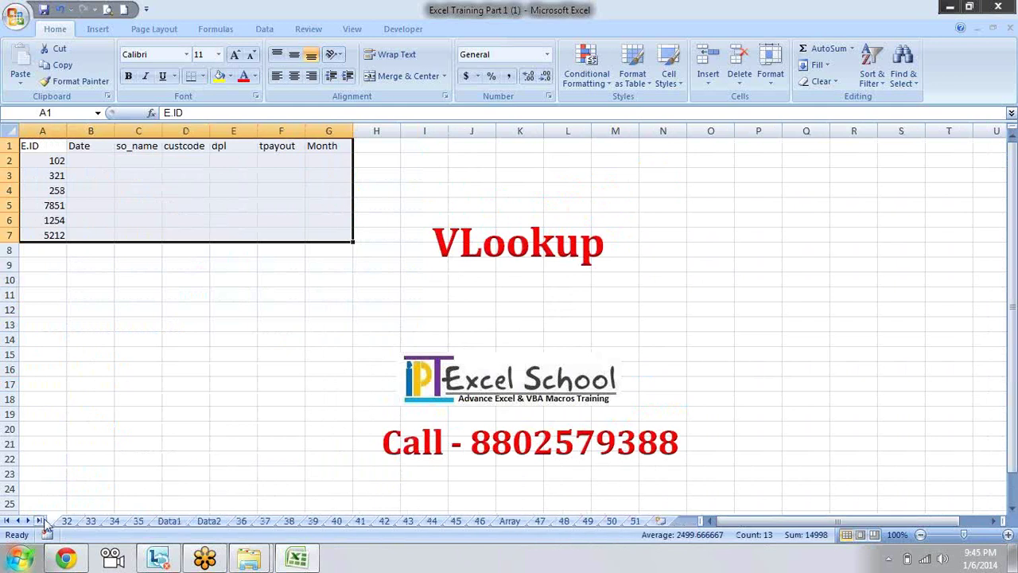
left_click(479, 521)
left_click(454, 521)
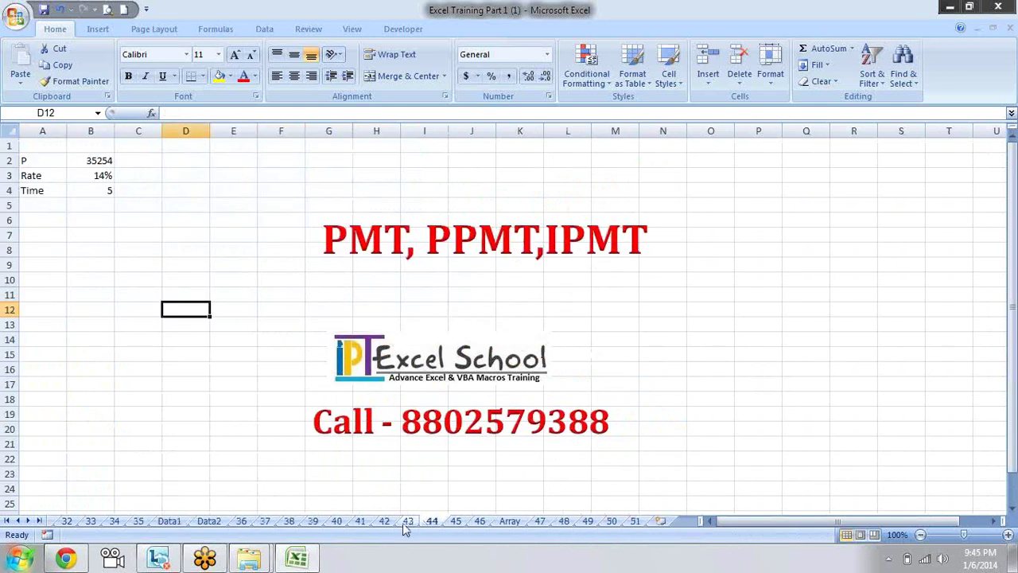
left_click(432, 522)
left_click(360, 521)
left_click(312, 522)
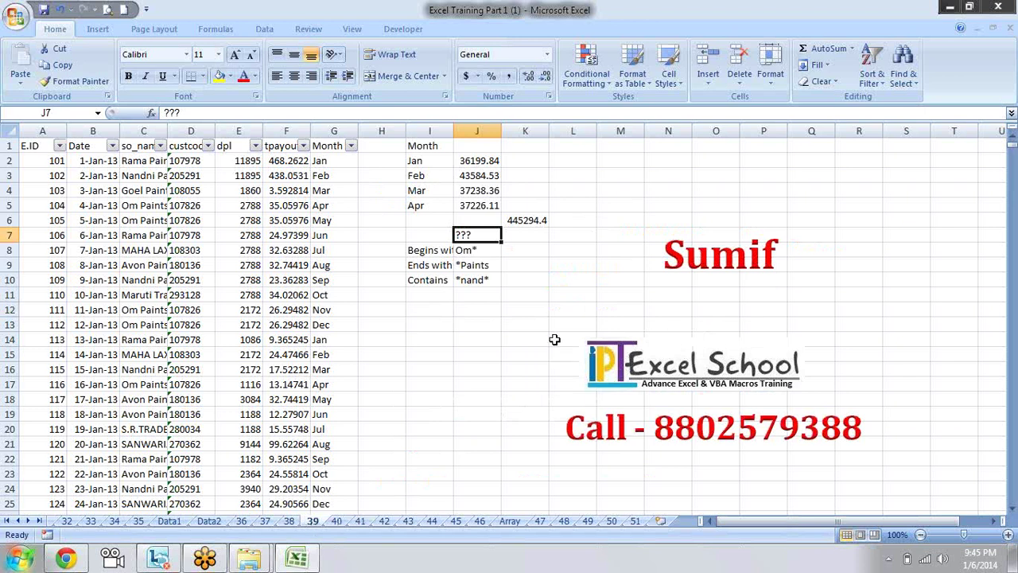
- Widen column I so the criteria labels fit
key("Down")
key("Down")
key("Up")
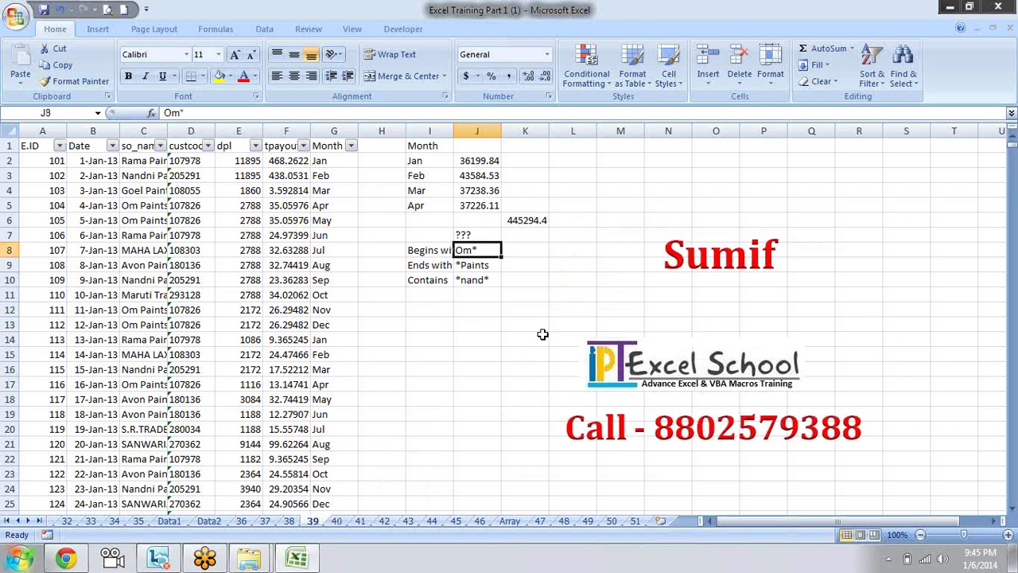
left_click_drag(454, 130, 469, 130)
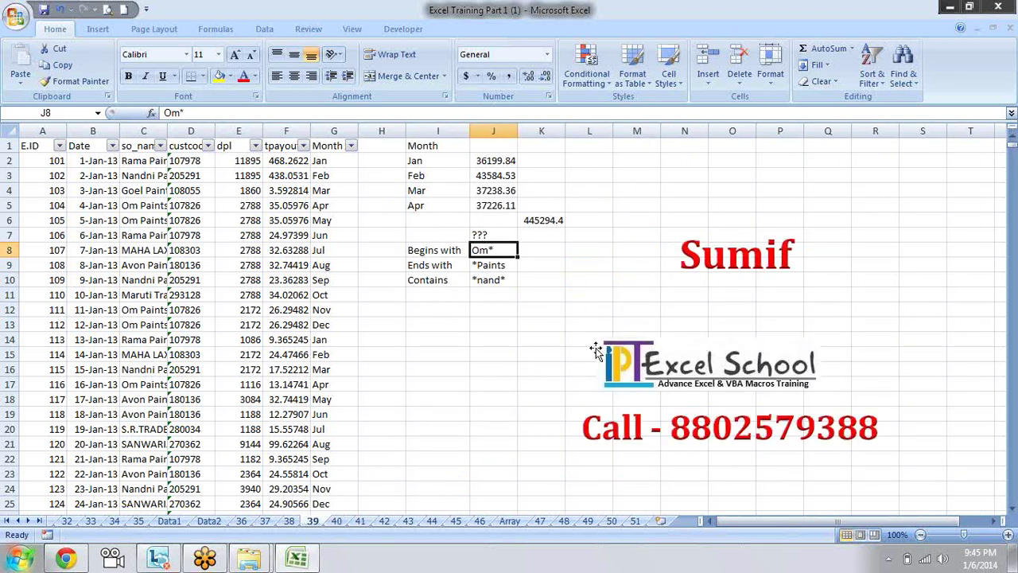
- Start a Begins With text filter on so_name and enter 'om'
key("Left")
key("Left")
key("Left")
key("Left")
key("Left")
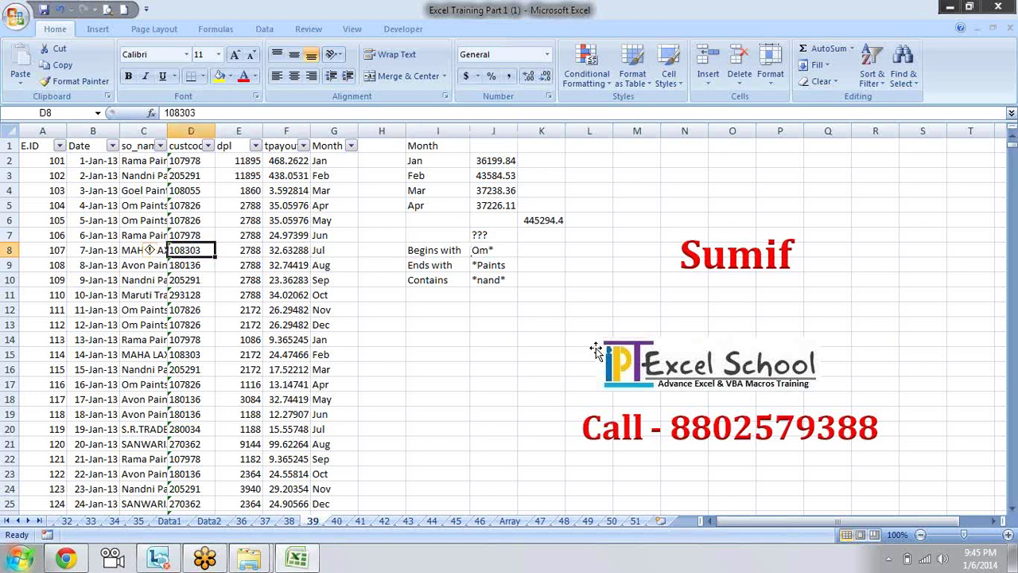
key("Left")
key("Up")
key("Up")
key("Up")
key("Up")
key("Up")
key("Up")
key("Up")
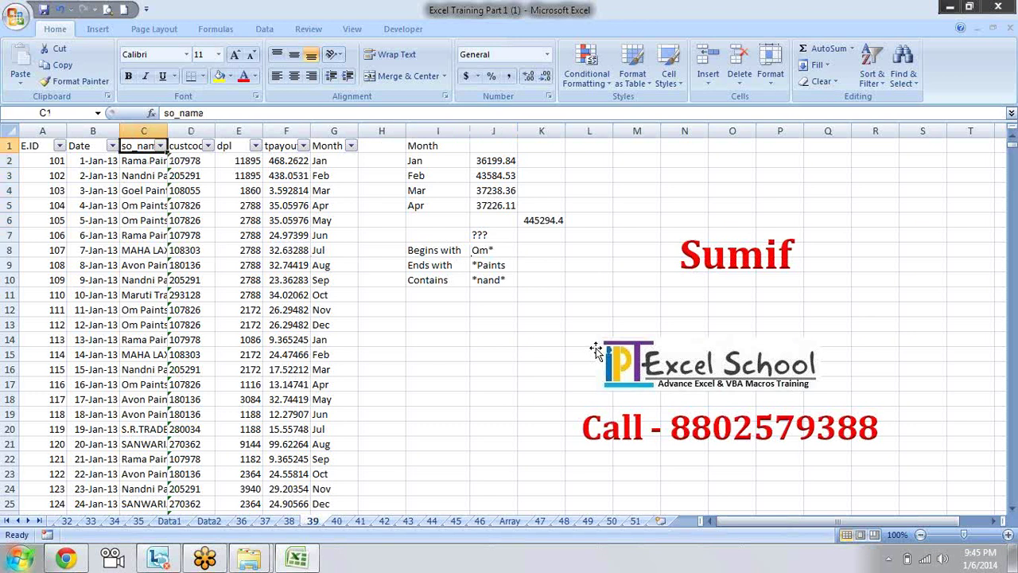
key("alt+Down")
key("Down")
key("Down")
key("Down")
key("Down")
key("Down")
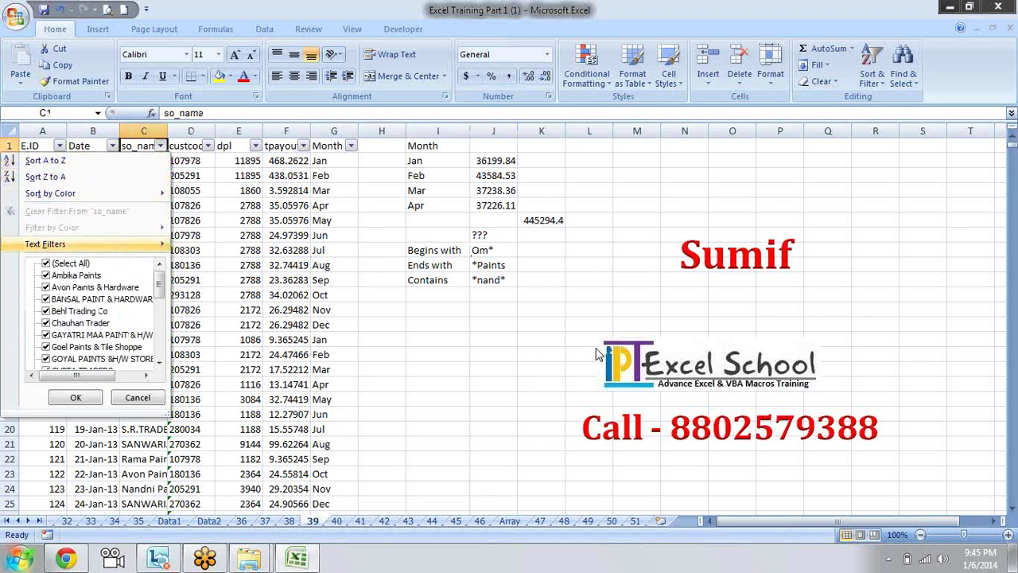
key("Right")
key("Down")
key("Down")
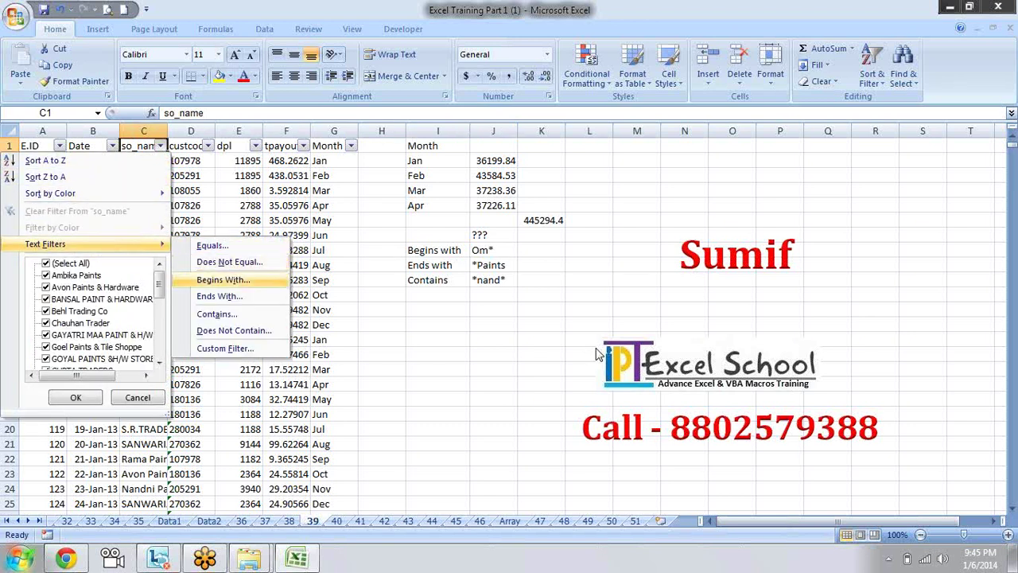
key("Down")
key("Up")
key("Down")
key("Down")
key("Up")
key("Up")
key("Return")
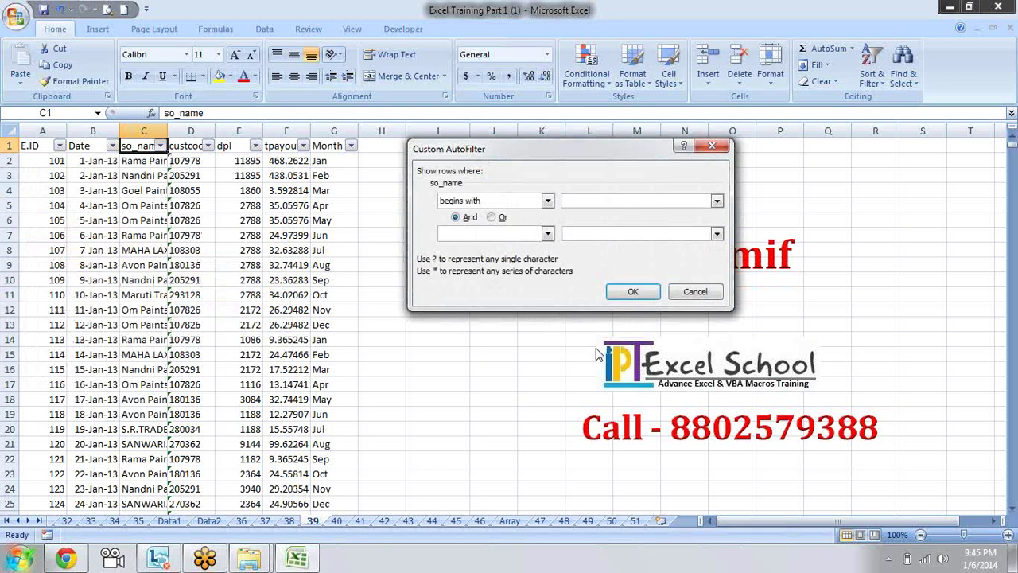
type("om")
- Apply the begins-with 'om' filter on so_name, showing 288 records
key("Return")
key("Down")
- Filter so_name to names ending with 'paints', showing 762 of 7886 records
key("Down")
key("Down")
key("Down")
key("Up")
key("Up")
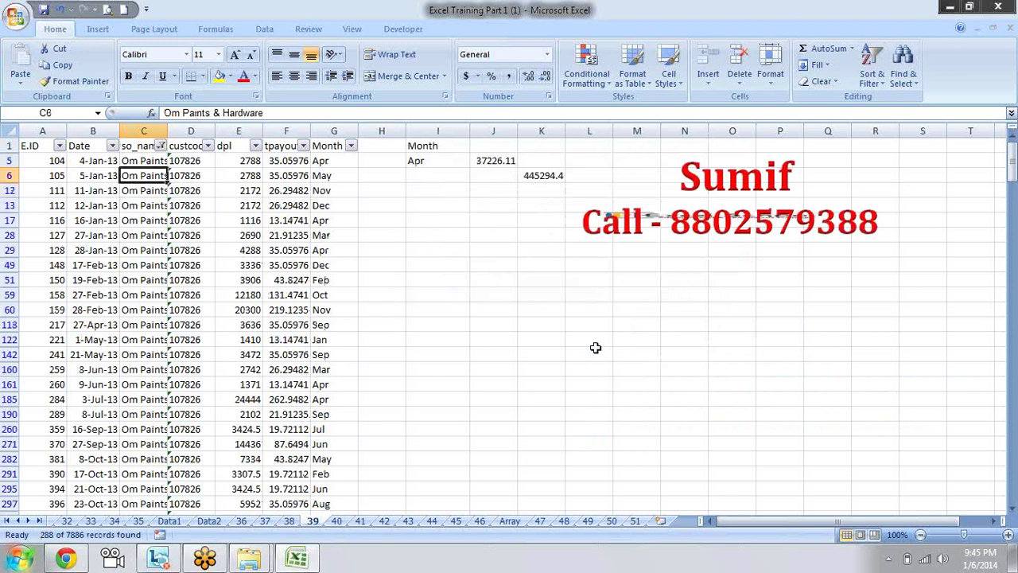
key("Up")
key("Up")
key("alt+Down")
key("Down")
key("Down")
key("Down")
key("Down")
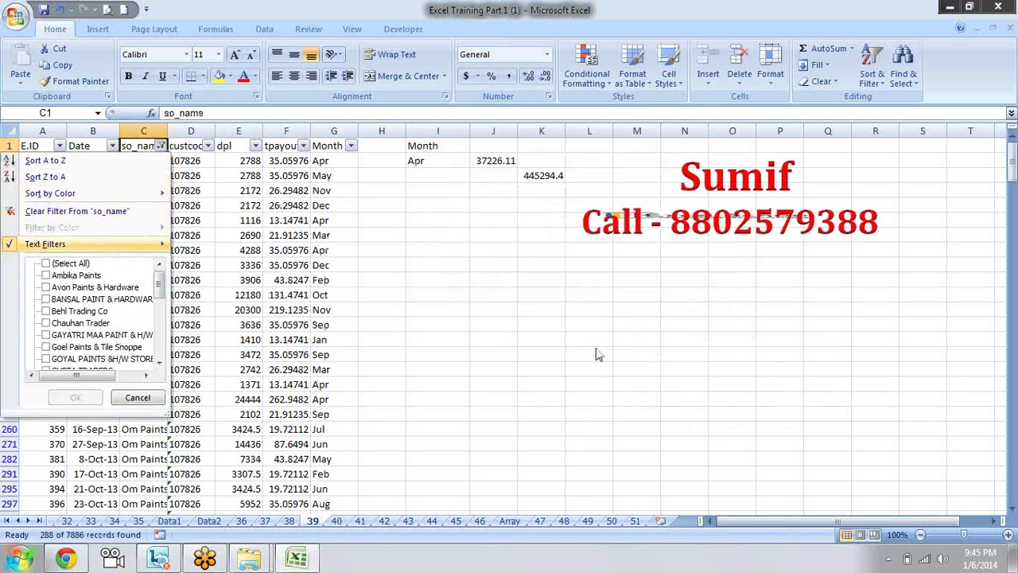
key("Right")
key("Down")
key("Down")
key("Down")
key("Down")
key("Up")
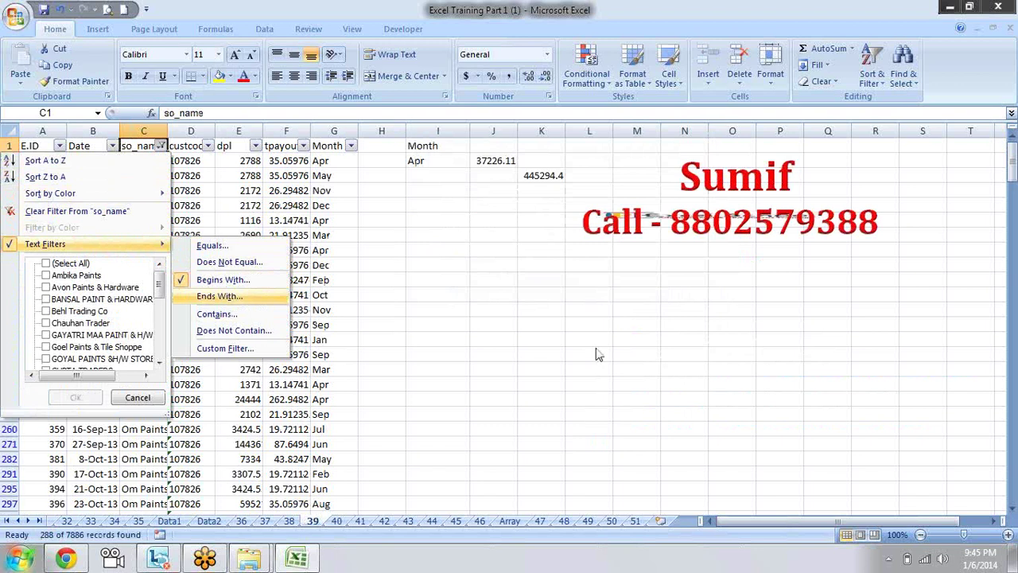
key("Return")
type("paints")
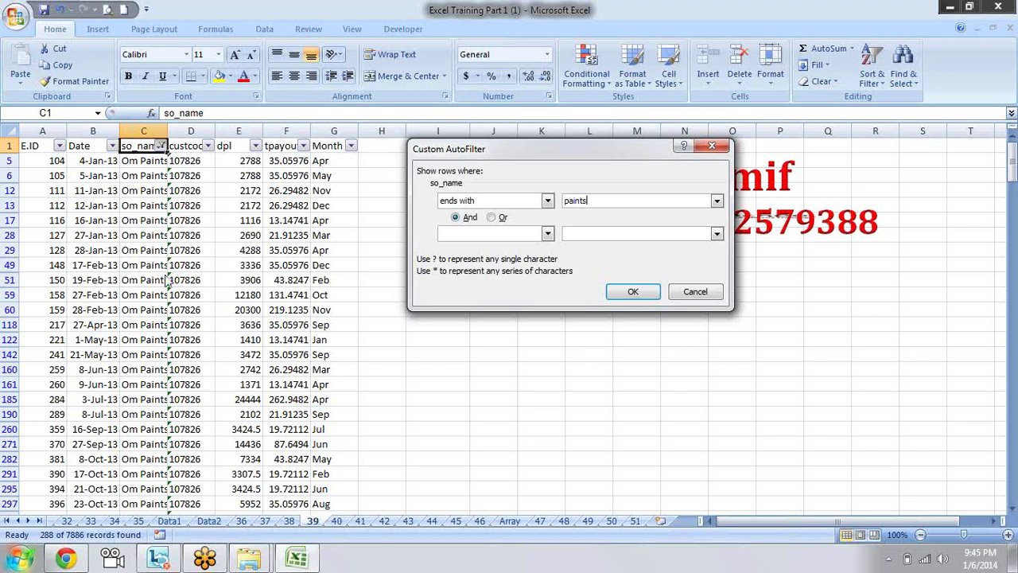
left_click(634, 292)
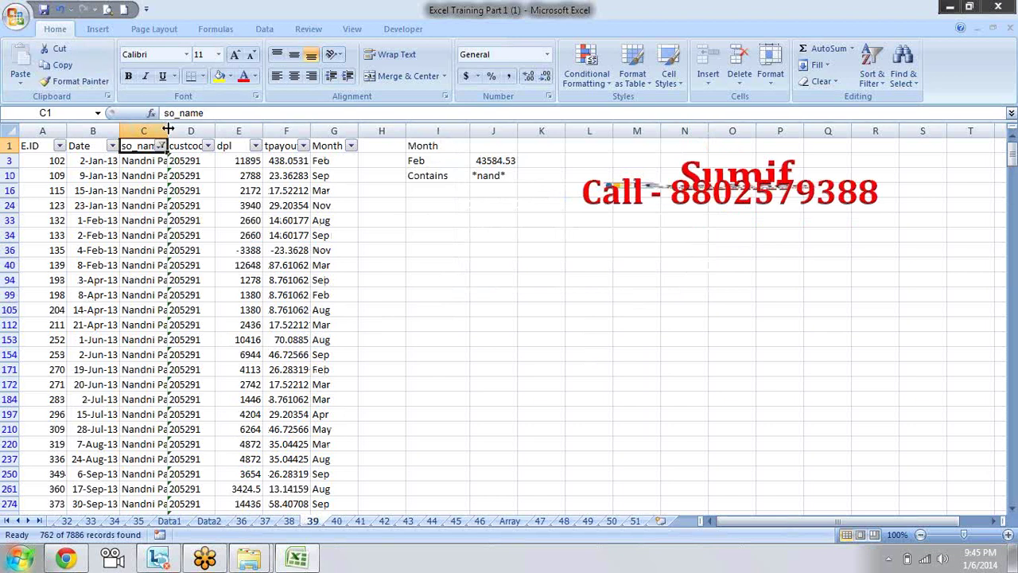
- Resize column C to a moderate width and start a Contains custom filter on so_name
double_click(167, 130)
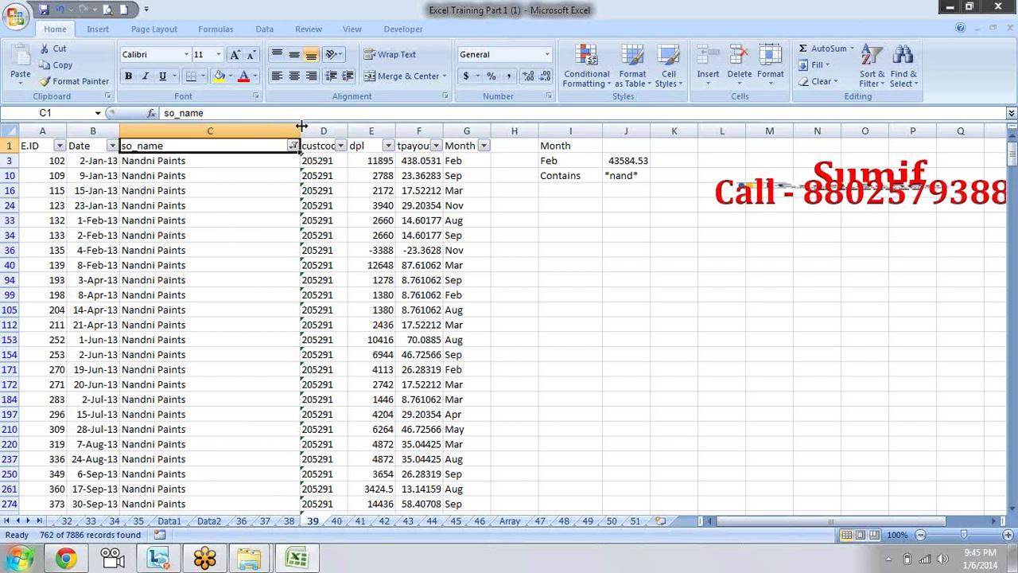
left_click_drag(300, 130, 205, 131)
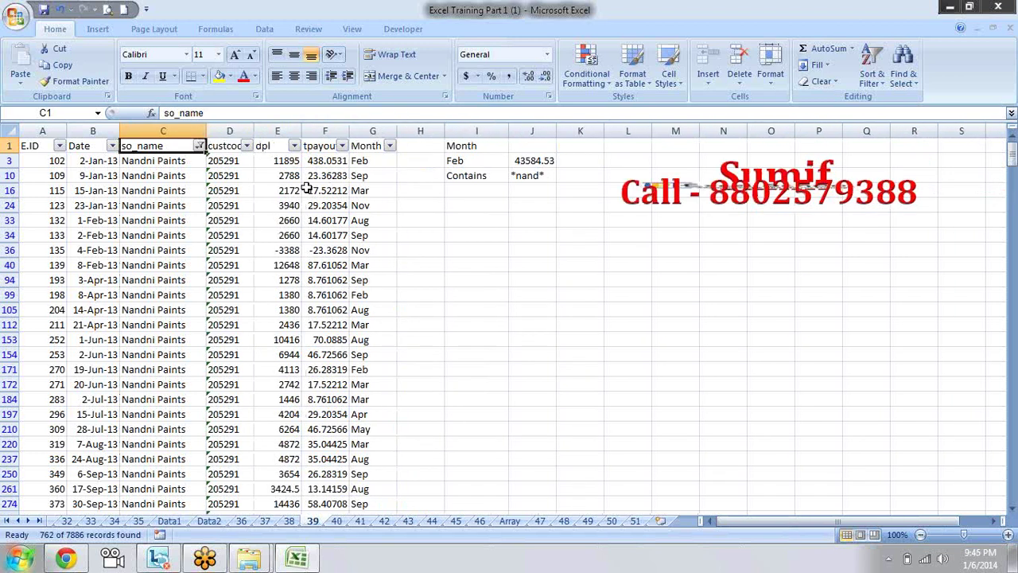
key("Down")
key("Down")
key("Up")
key("Up")
key("alt+Down")
key("Down")
key("Down")
key("Down")
key("Right")
key("Down")
key("Down")
key("Down")
key("Down")
key("Return")
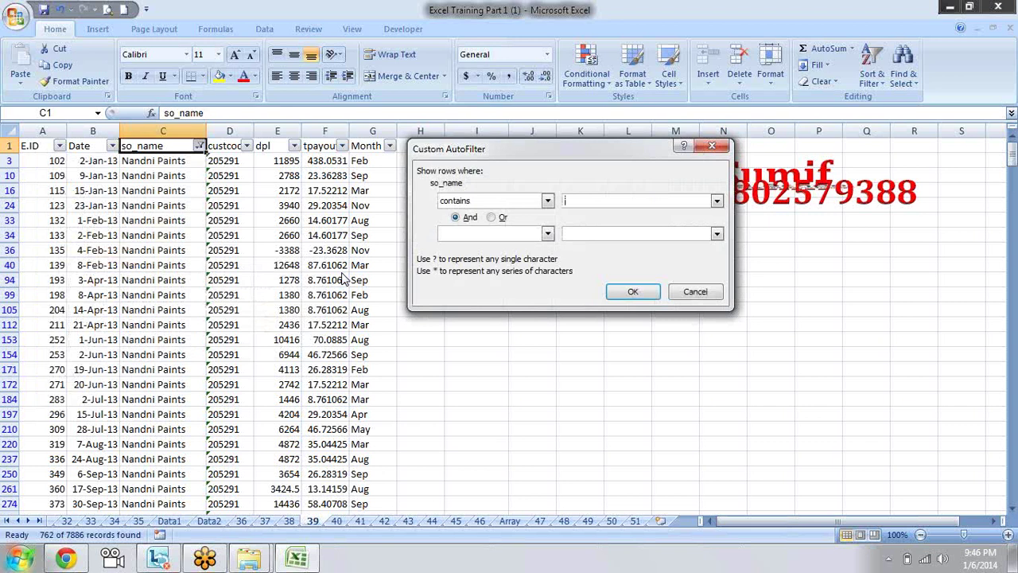
- Filter so_name to names containing 'von', then to names containing 'om'
type("von")
key("Return")
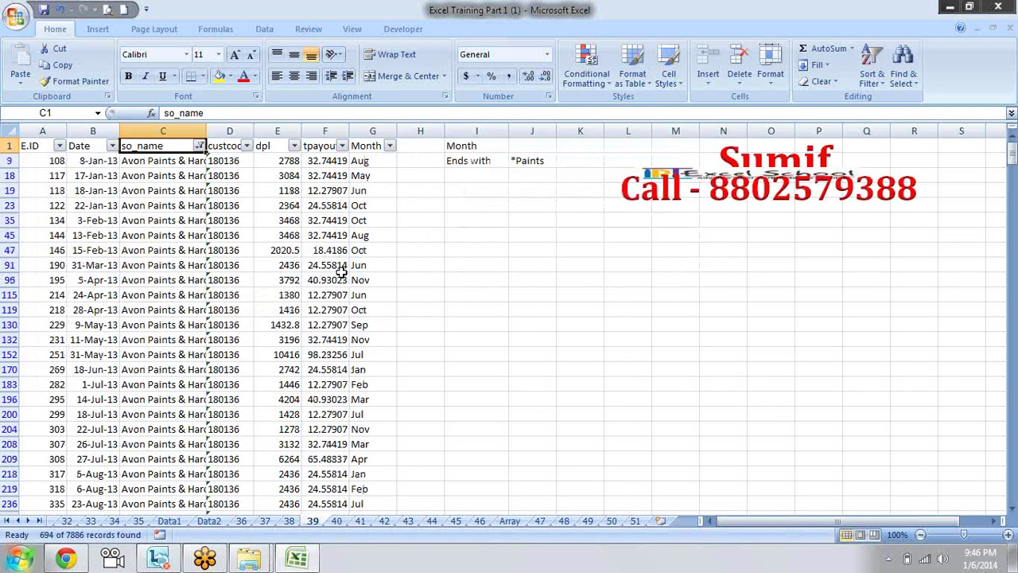
key("alt+Down")
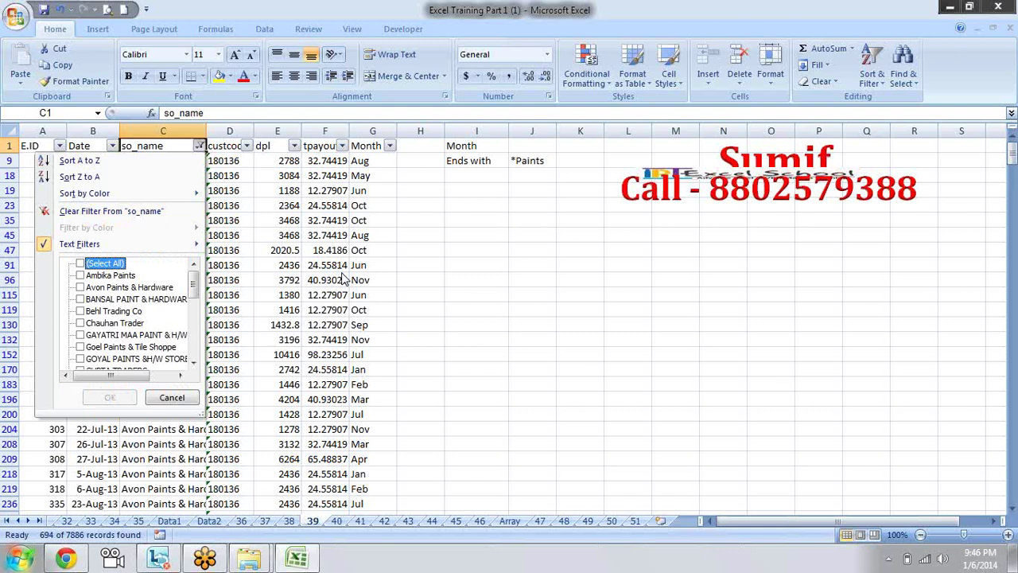
key("Right")
key("Down")
key("Down")
key("Down")
key("Down")
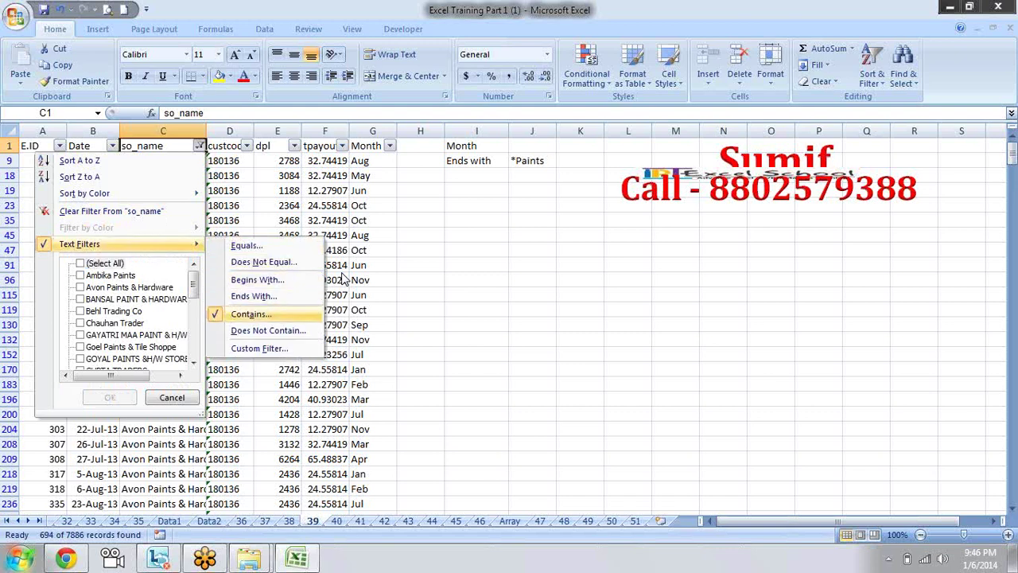
key("Return")
type("om")
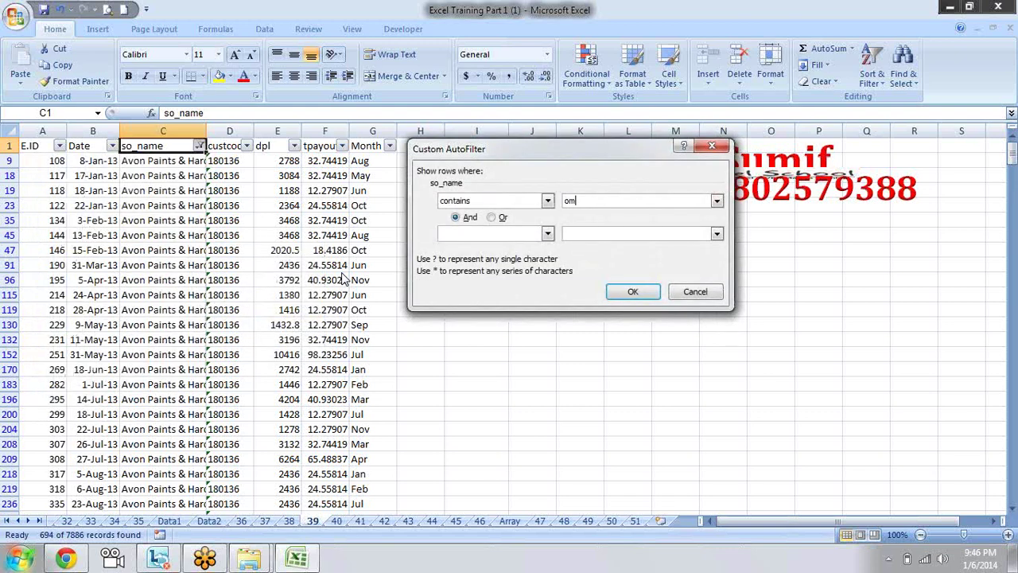
key("Return")
- Clear the so_name filter with Select All so every row shows again
key("Down")
key("Down")
key("Down")
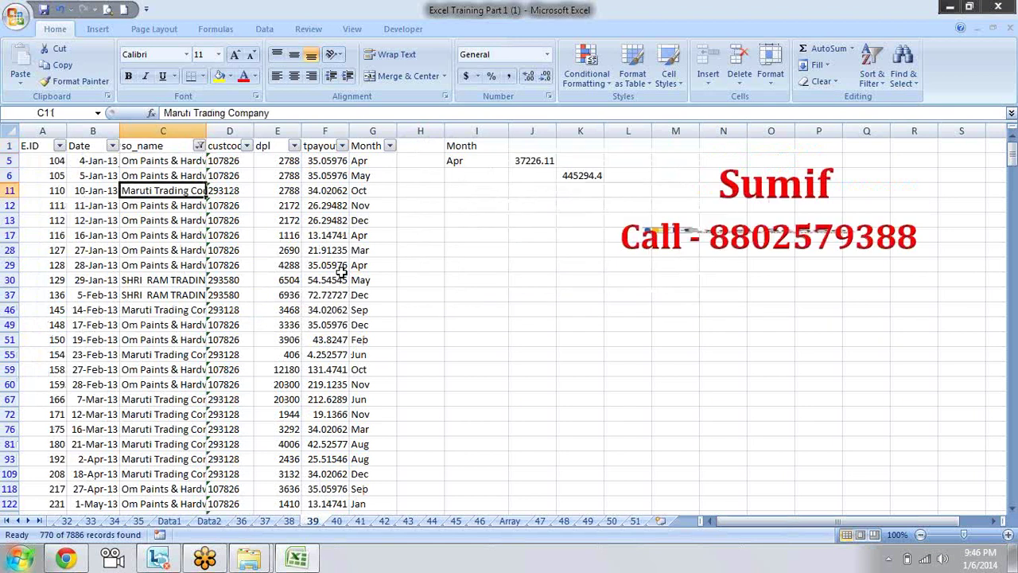
left_click(237, 113)
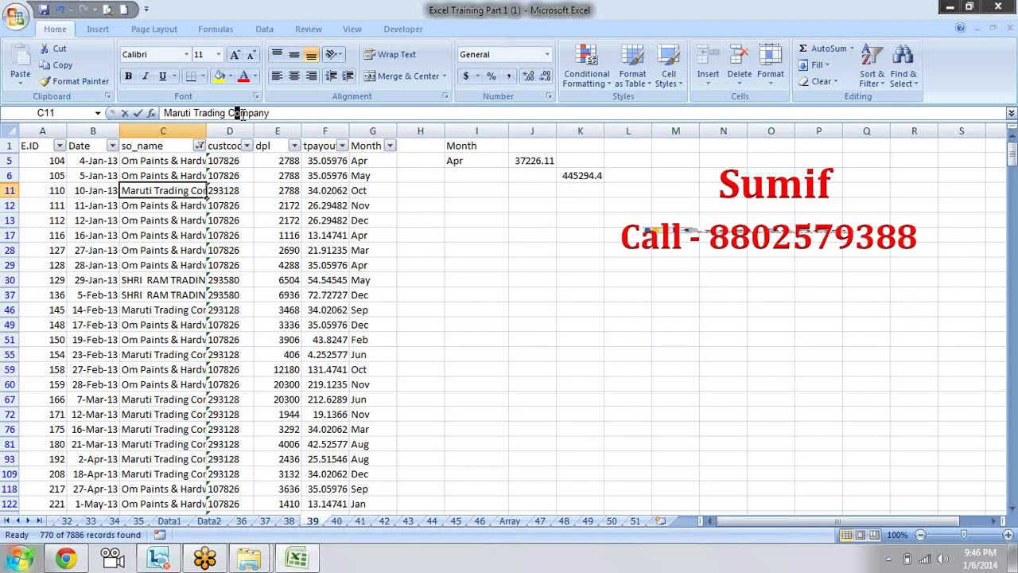
key("Escape")
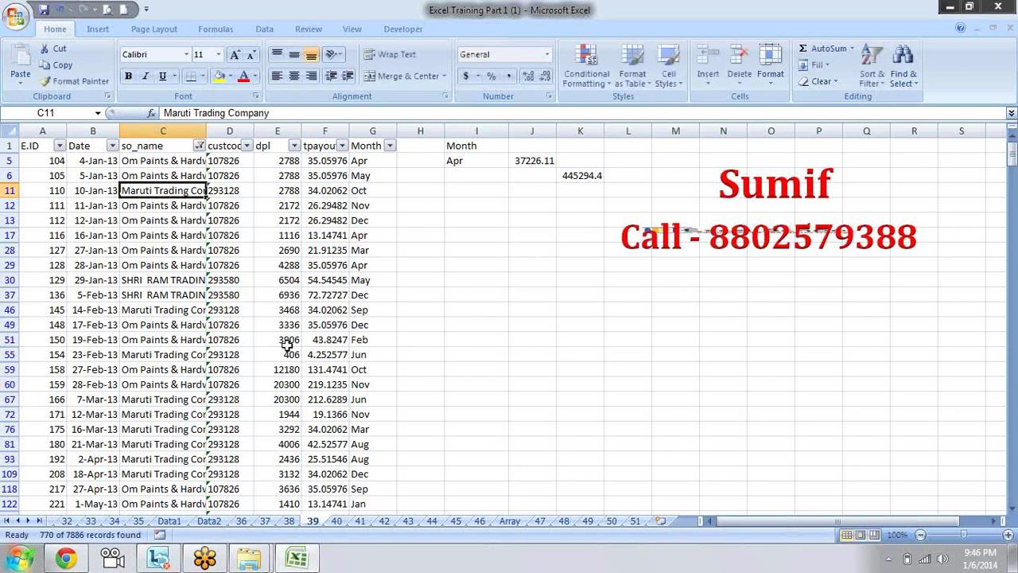
key("Right")
key("Right")
key("Right")
key("Right")
key("Right")
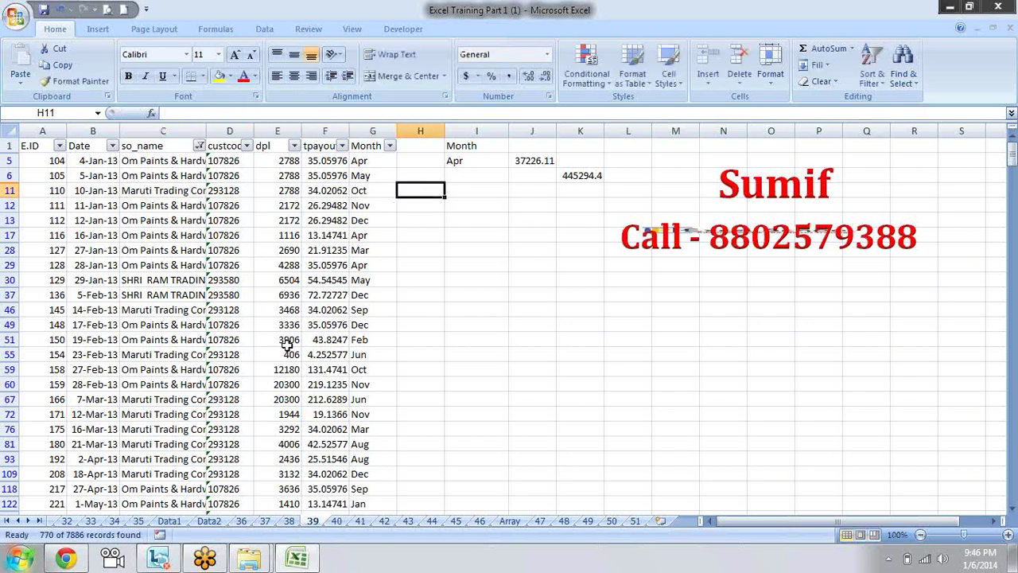
key("Right")
key("Left")
key("Left")
key("Left")
key("Left")
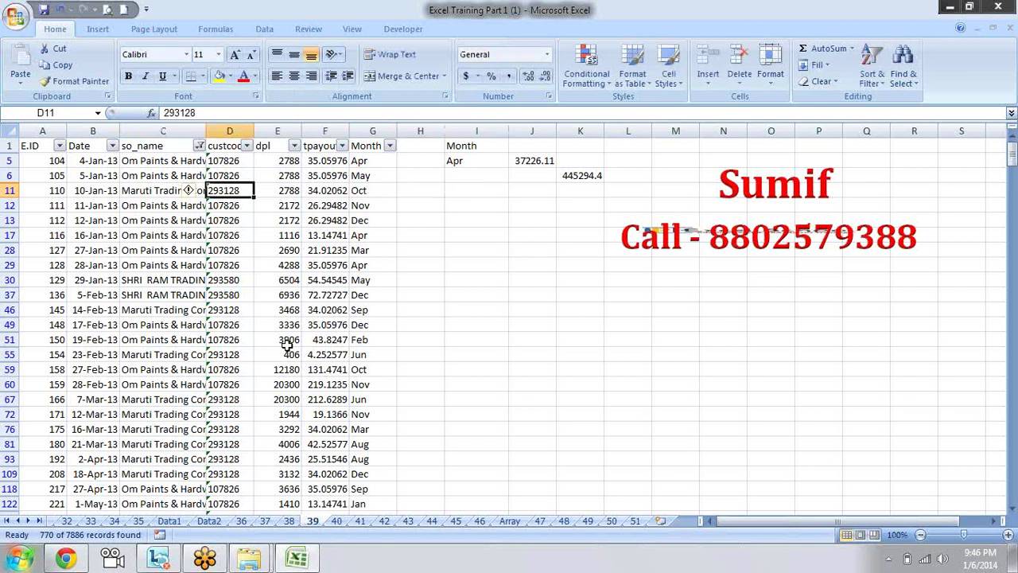
key("Left")
key("Up")
key("Up")
key("Up")
key("alt+Down")
key("Down")
key("Down")
key("Down")
key("space")
key("Return")
- Move to K8 beside the Begins with criterion
key("Down")
key("Down")
key("Down")
key("Right")
key("Right")
key("Right")
key("Right")
key("Right")
key("Right")
key("Right")
key("Down")
key("Down")
key("Down")
key("Down")
key("Right")
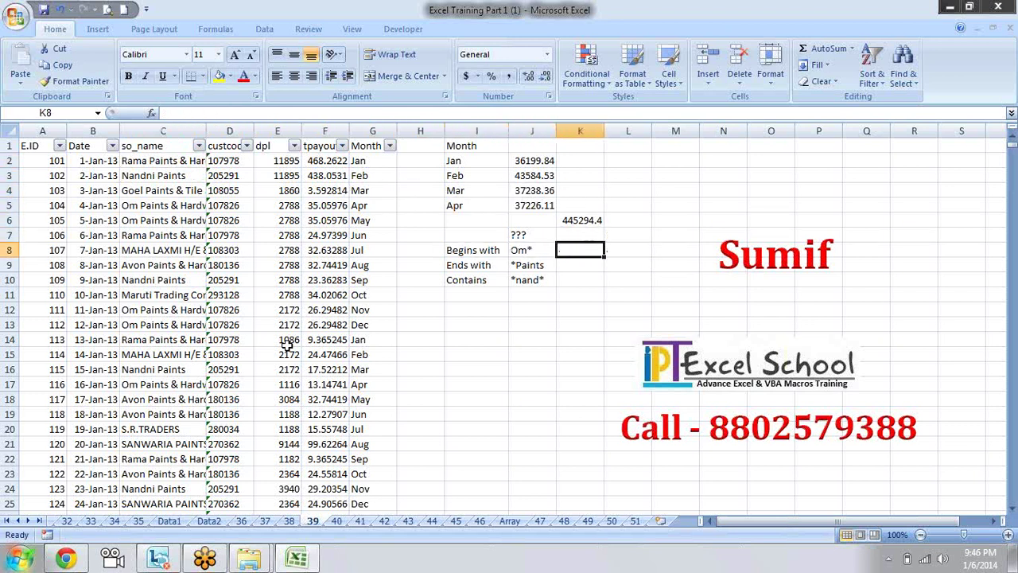
- Enter =COUNTIF(C:C,"Om*") in K8, returning 288
type("=")
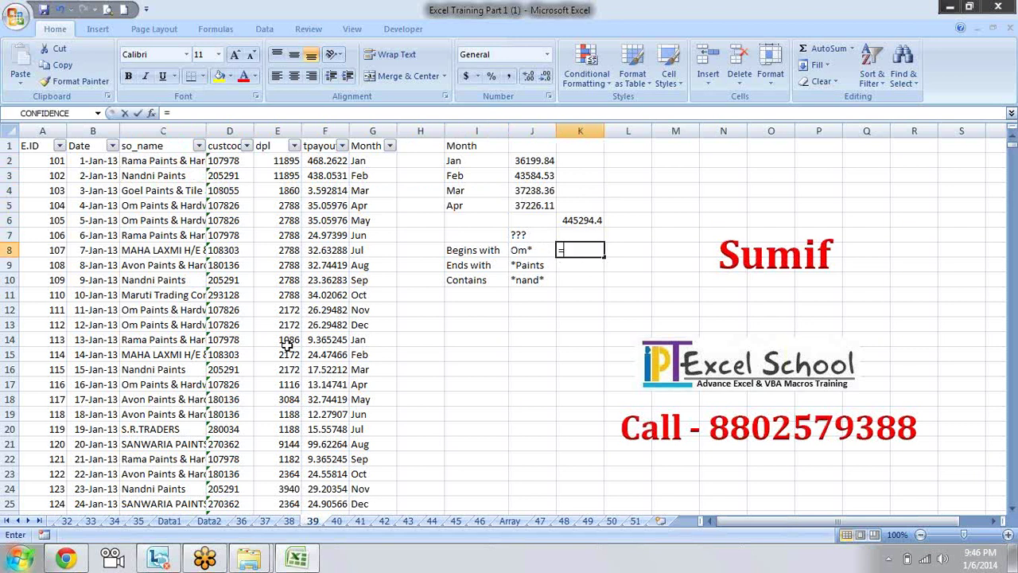
type("coun")
key("Down")
key("Down")
key("Down")
key("Tab")
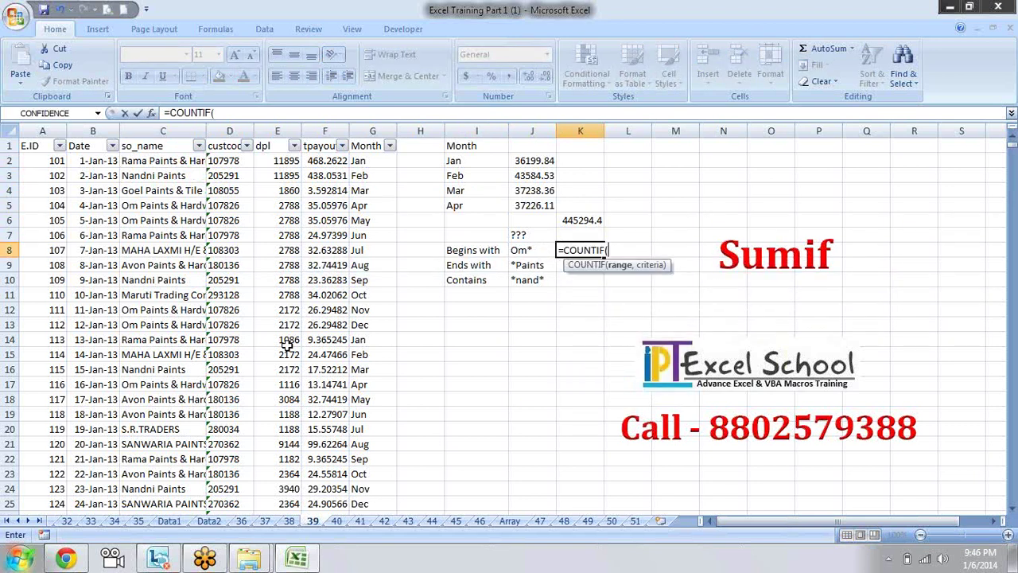
left_click(178, 130)
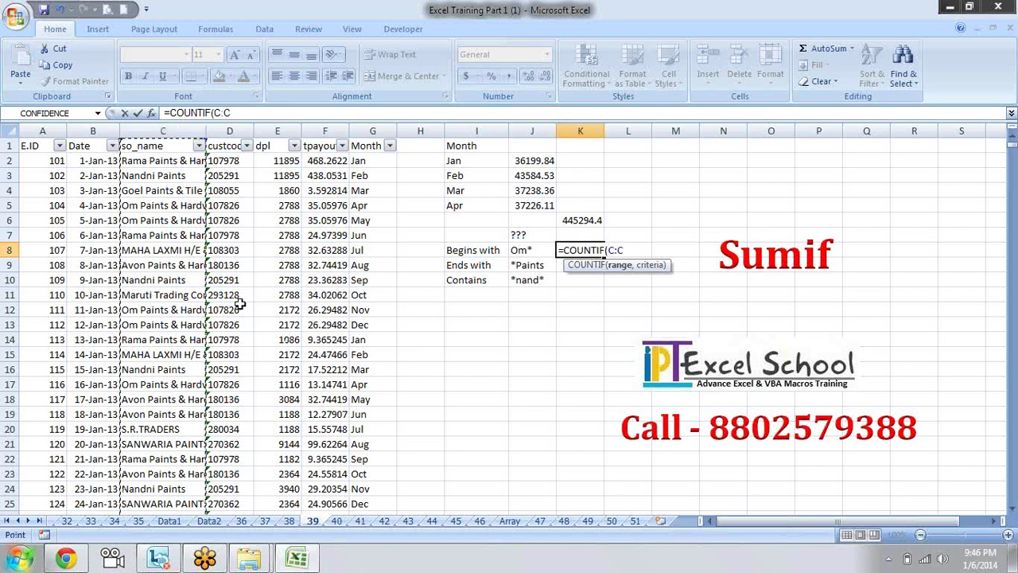
type(",")
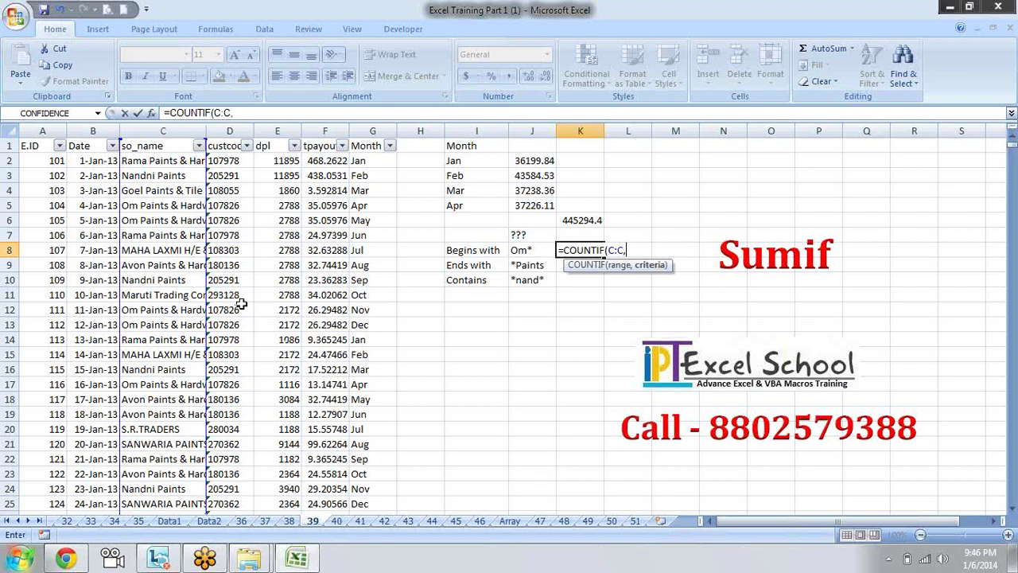
type("\"")
type("Om")
type("*\"")
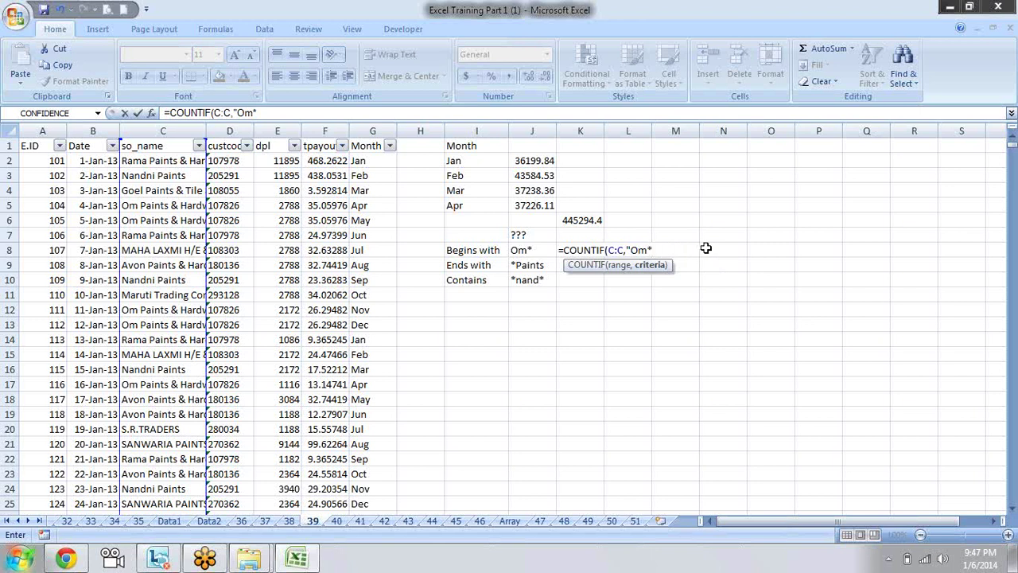
type("\"")
key("Return")
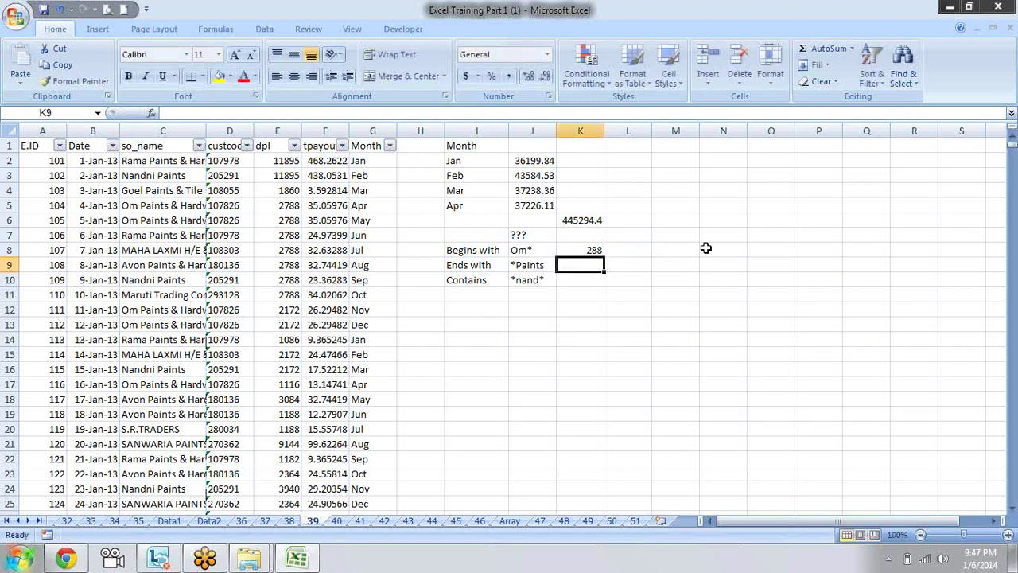
key("Up")
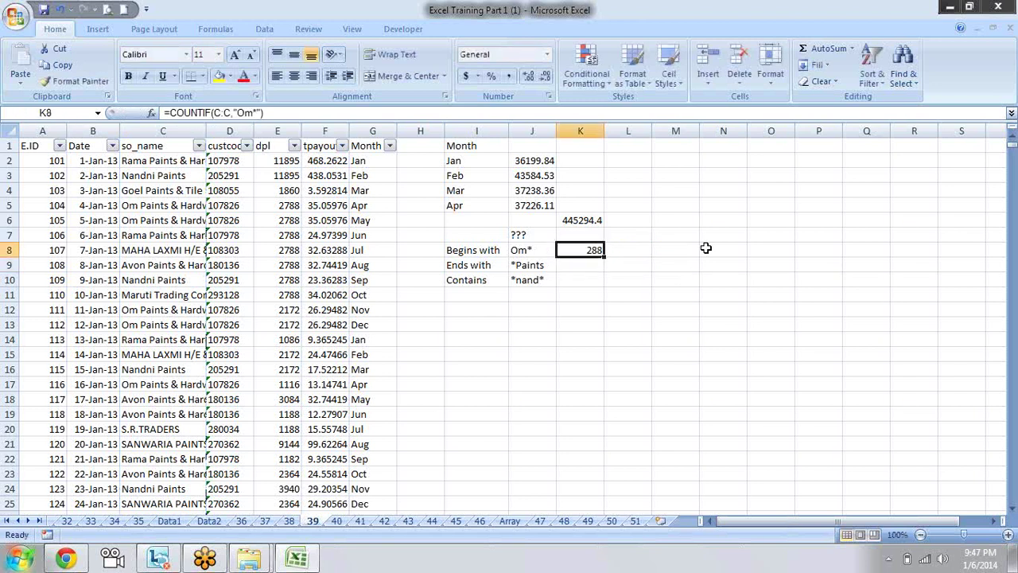
- Enter =COUNTIF(C:C,"*Paints") in K9, returning 762
key("Down")
type("=coun")
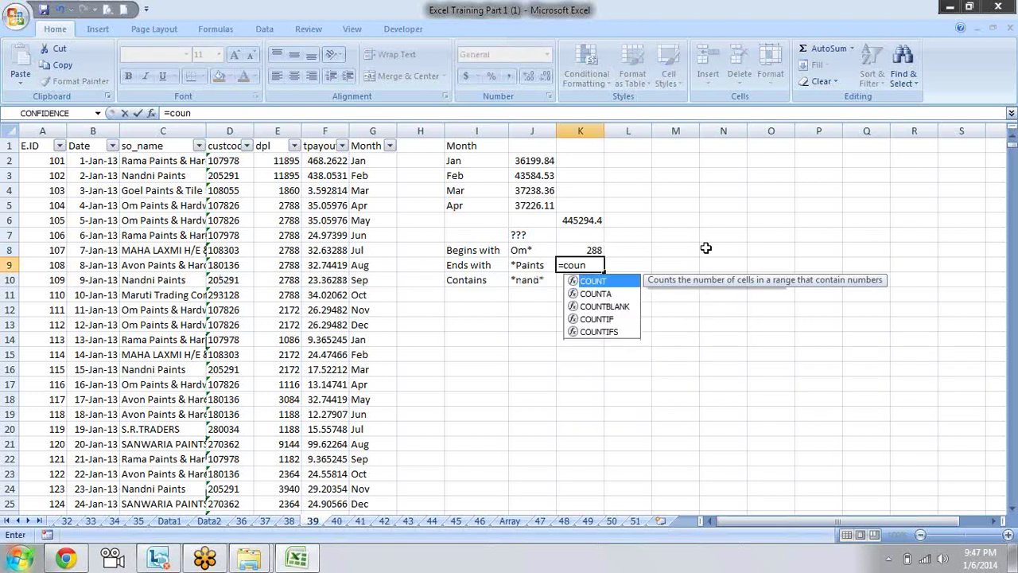
key("Down")
key("Down")
key("Down")
key("Tab")
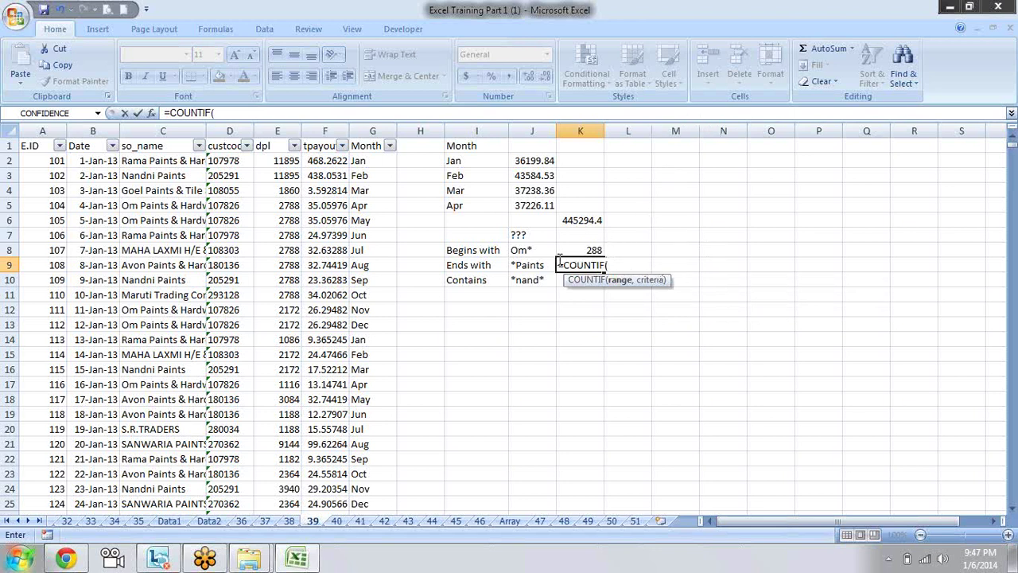
left_click(154, 130)
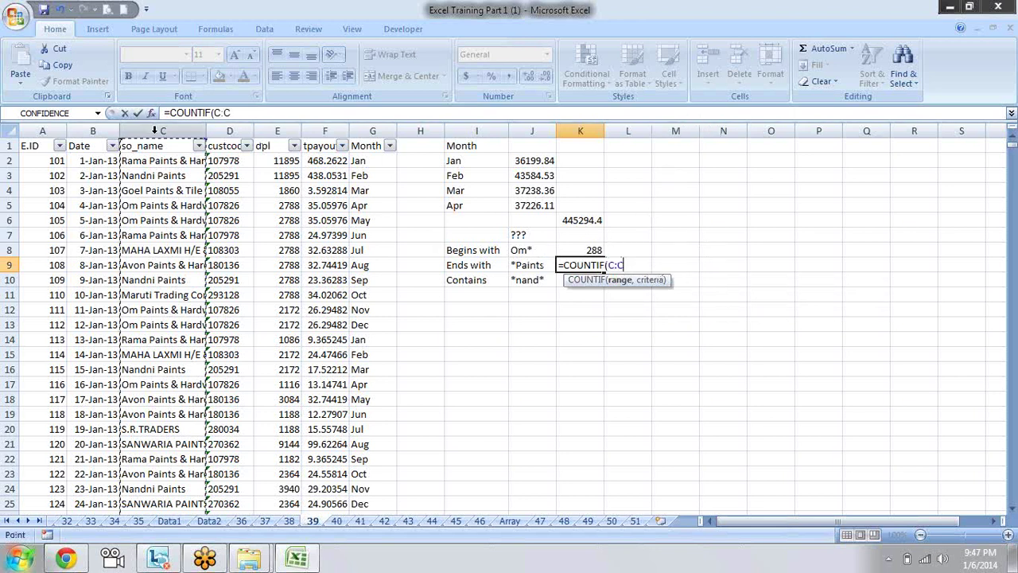
type(",\"")
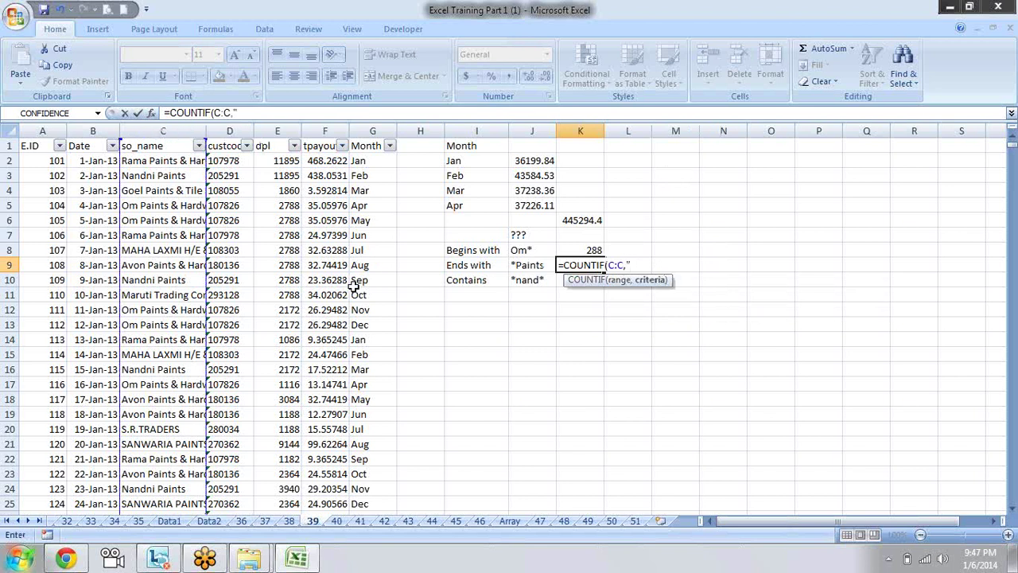
type("*")
type("Paints")
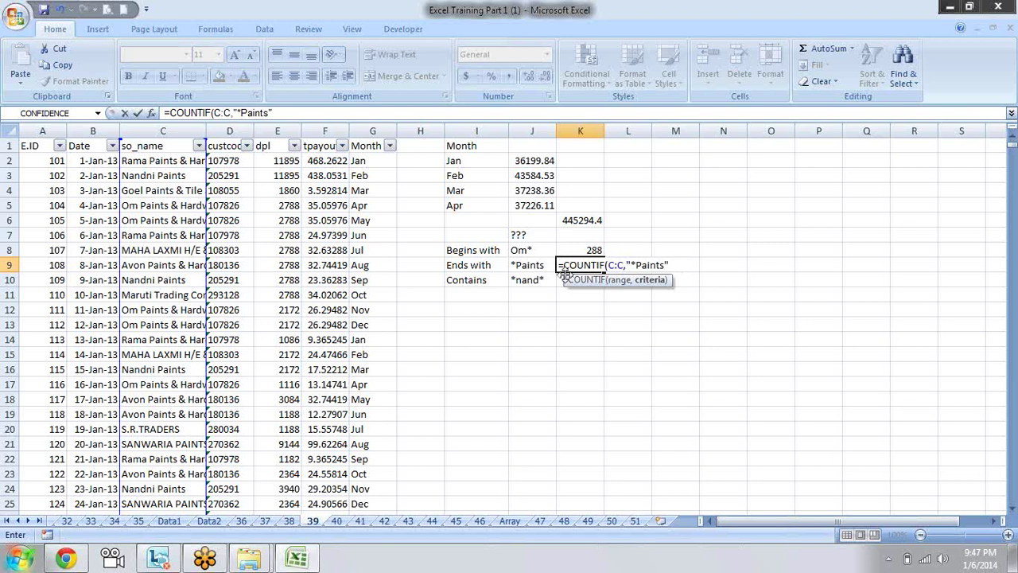
type(")")
key("Return")
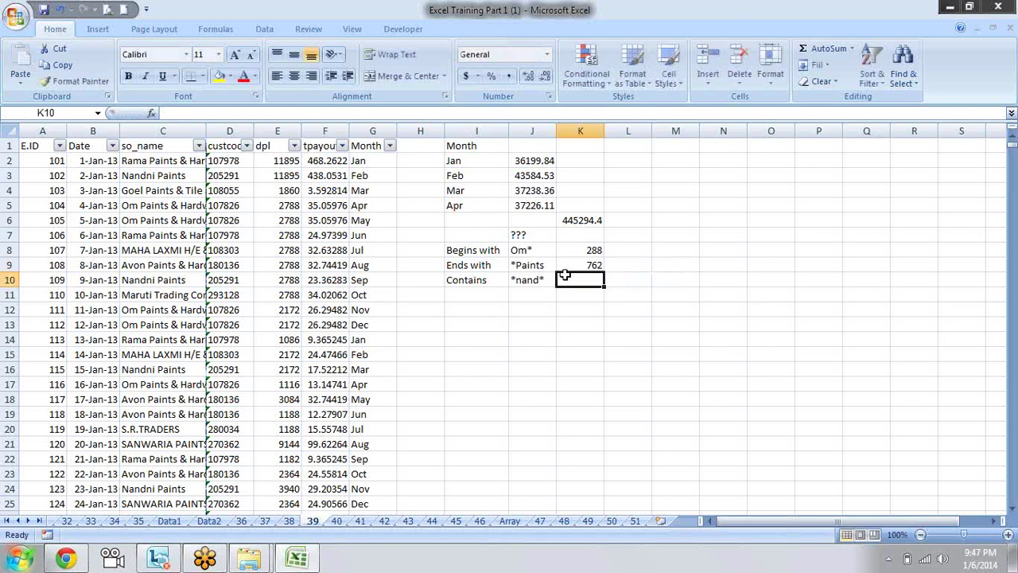
- Enter =COUNTIF(C:C,"*nand*") in K10, returning 476
type("=")
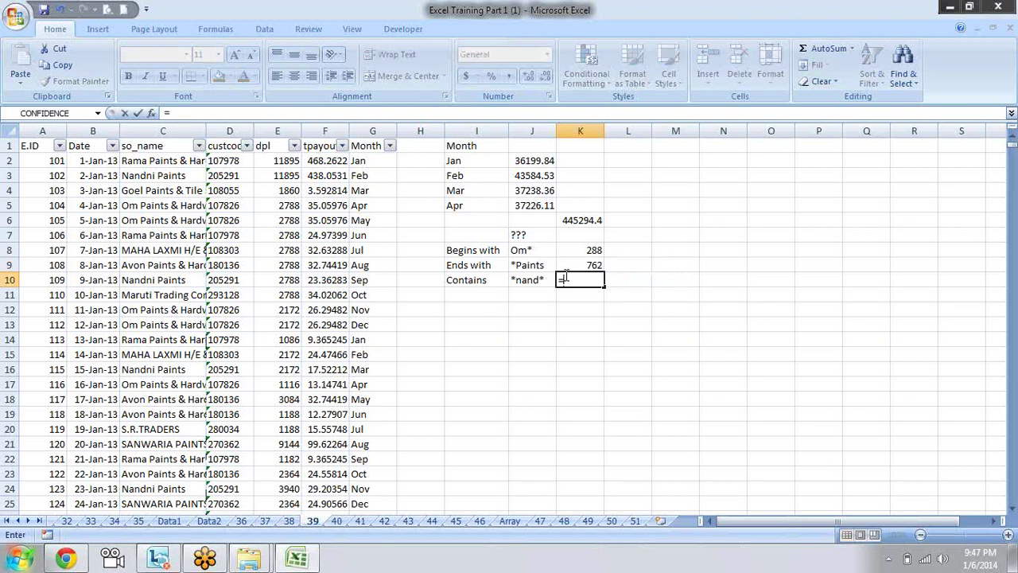
type("coun")
key("Down")
key("Down")
key("Down")
key("Tab")
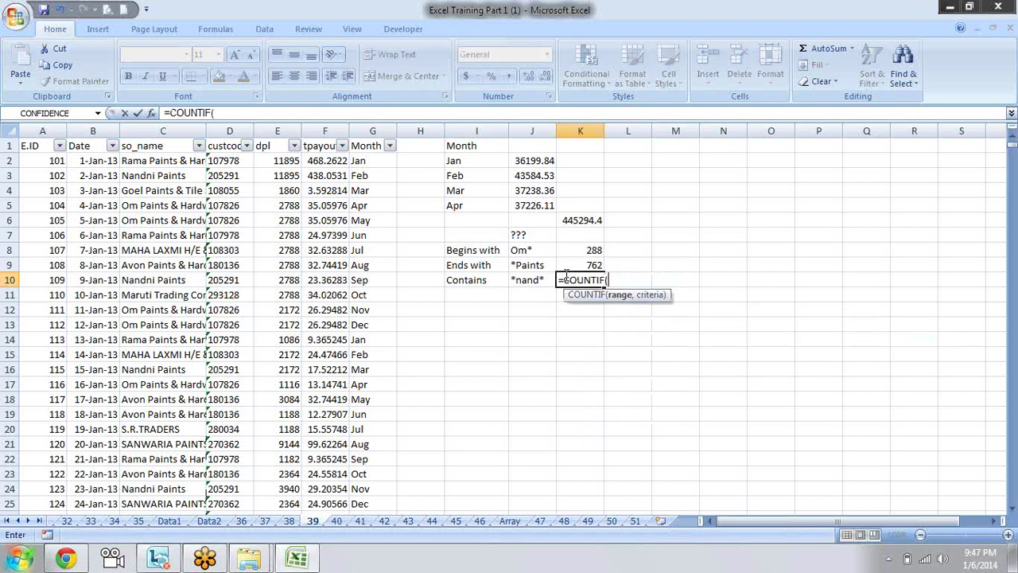
left_click(181, 131)
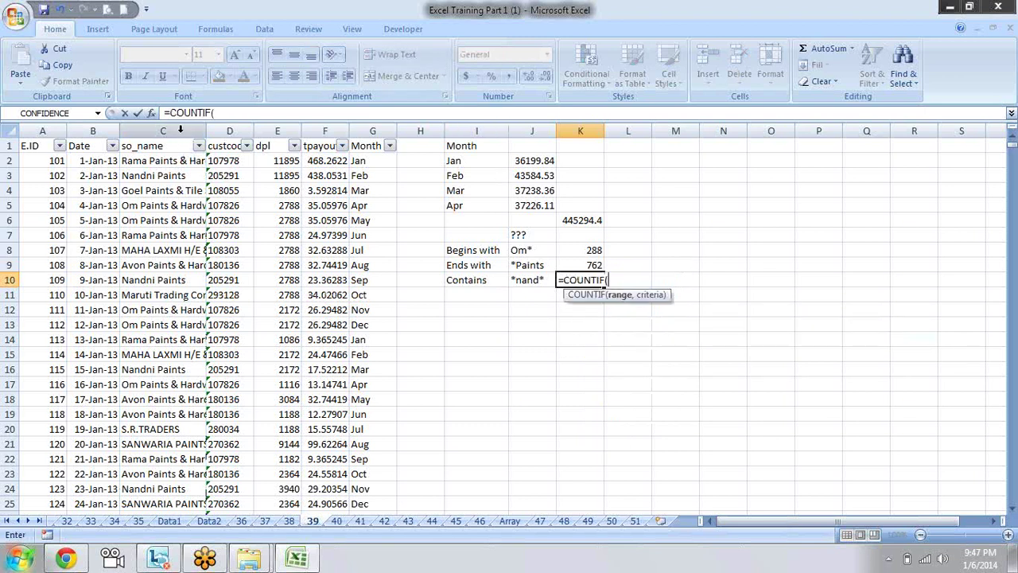
type("C:C,")
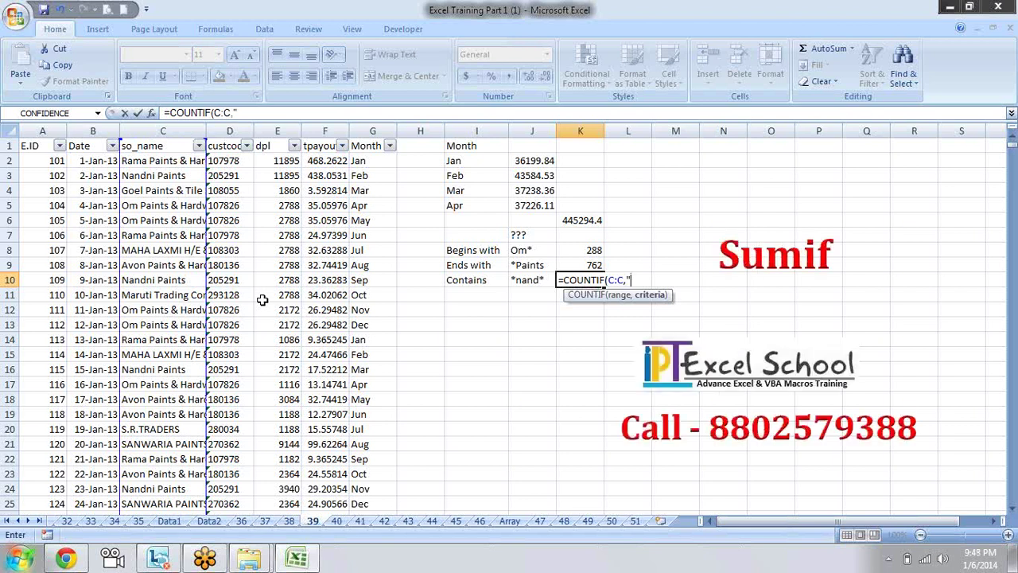
type("*")
type("nand")
type("*\"")
type(")")
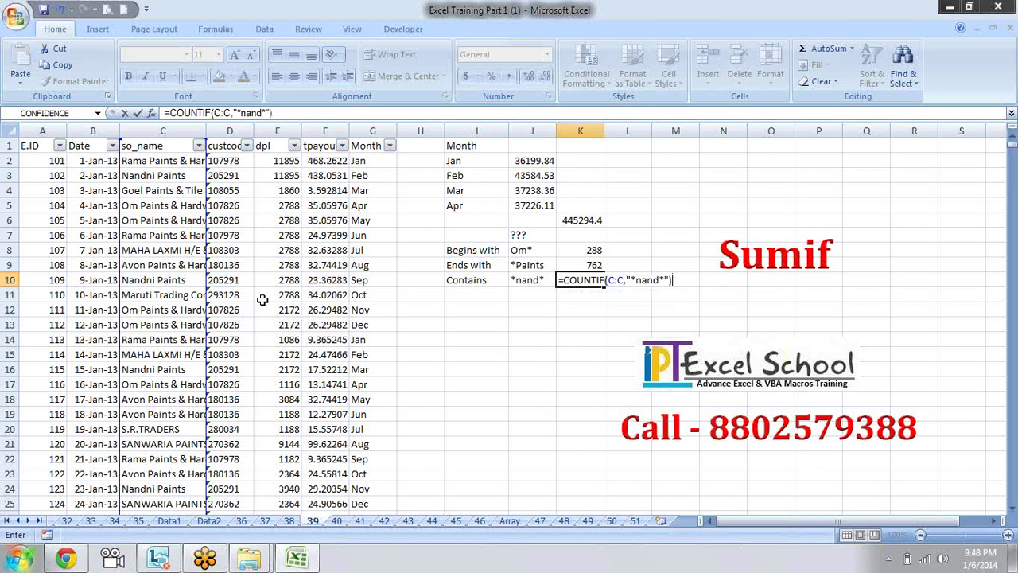
key("Return")
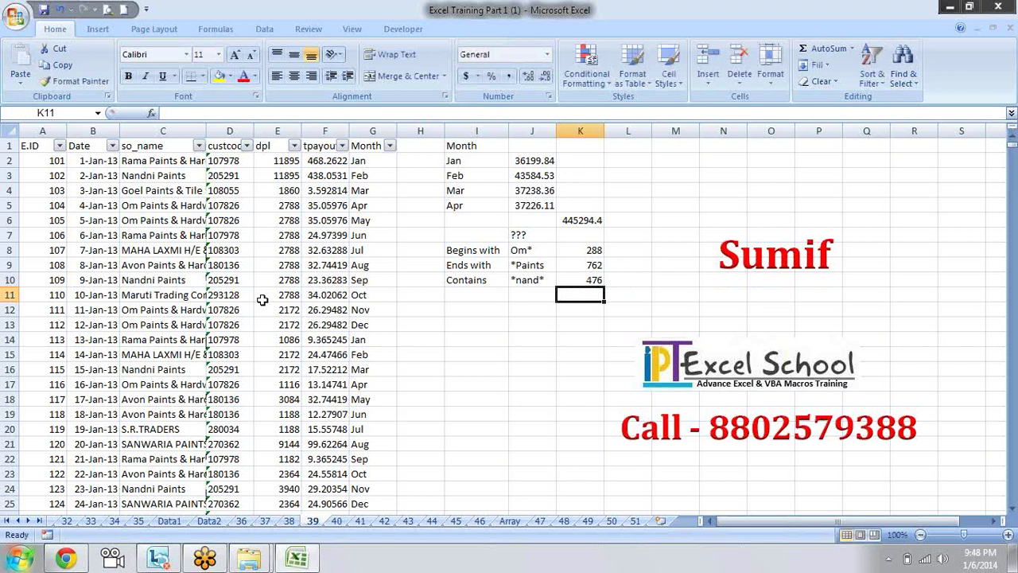
key("Left")
key("Up")
key("Up")
key("Up")
key("Down")
key("Down")
key("Down")
key("Up")
key("Up")
key("Up")
key("Down")
key("Down")
key("Down")
key("Up")
key("Up")
key("Up")
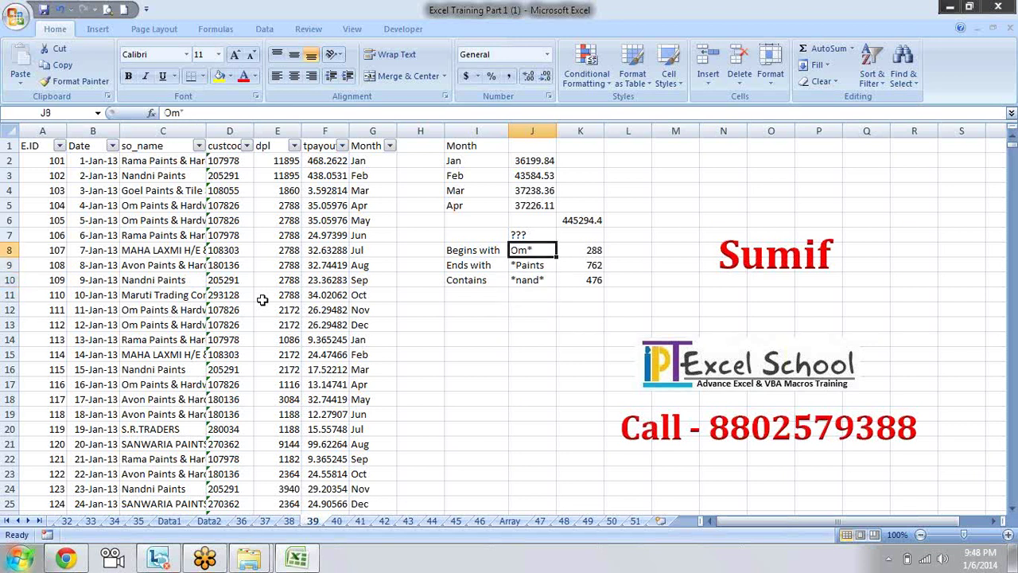
key("Right")
key("Left")
key("Down")
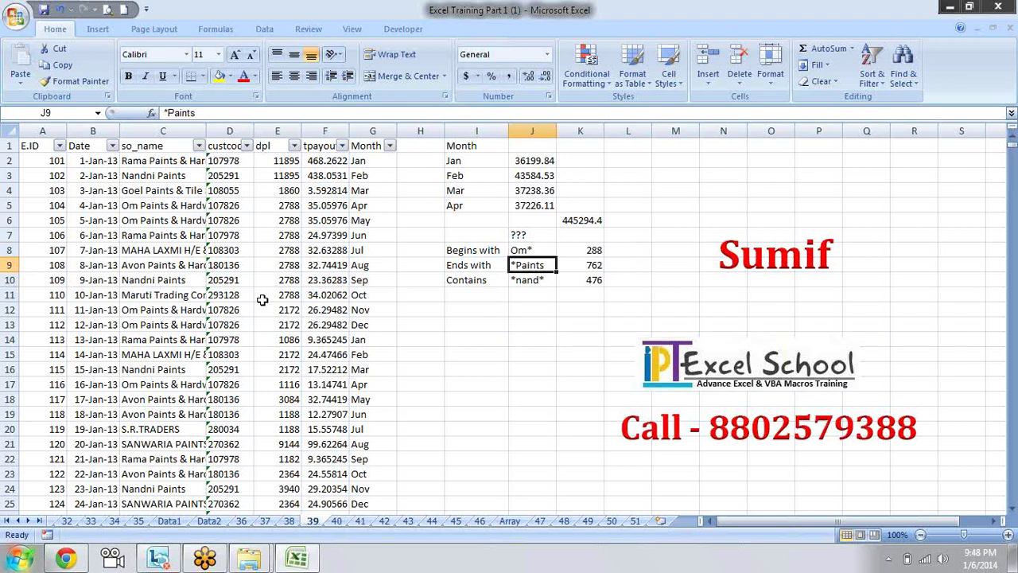
key("Up")
key("Down")
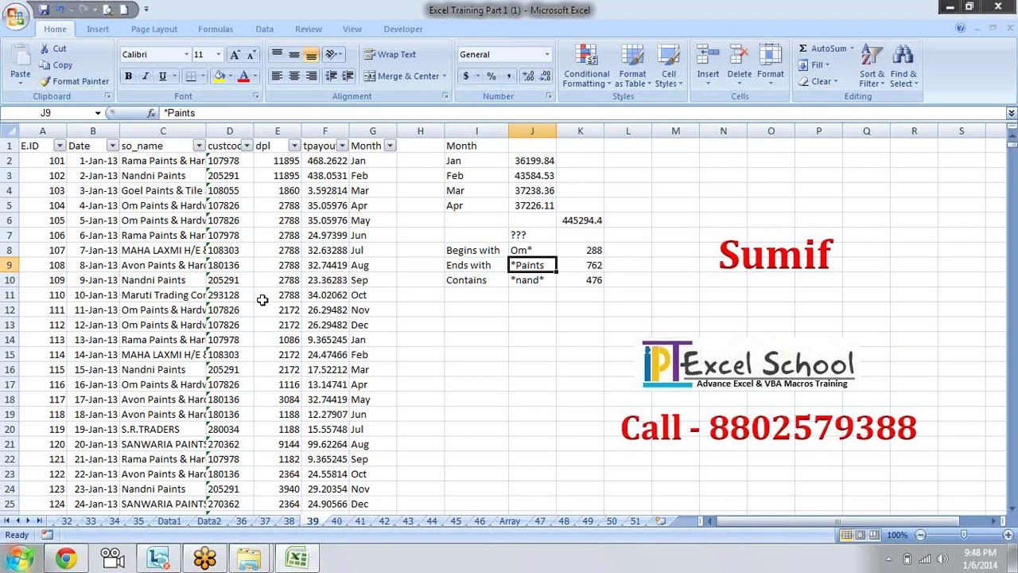
- Filter the so_name column to show only Ambika Paints and step through its rows
key("Left")
key("Left")
key("Left")
key("Left")
key("Left")
key("Left")
key("ctrl+Up")
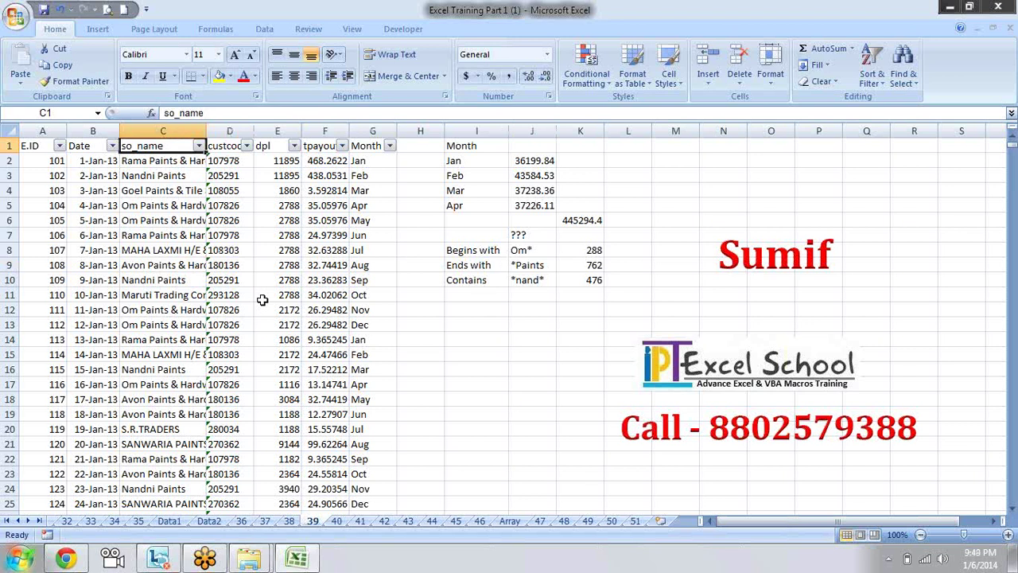
key("Right")
key("Left")
key("alt+Down")
key("Tab")
key("space")
key("Down")
key("space")
key("Return")
key("Down")
key("Down")
key("Down")
key("Down")
key("Down")
key("Down")
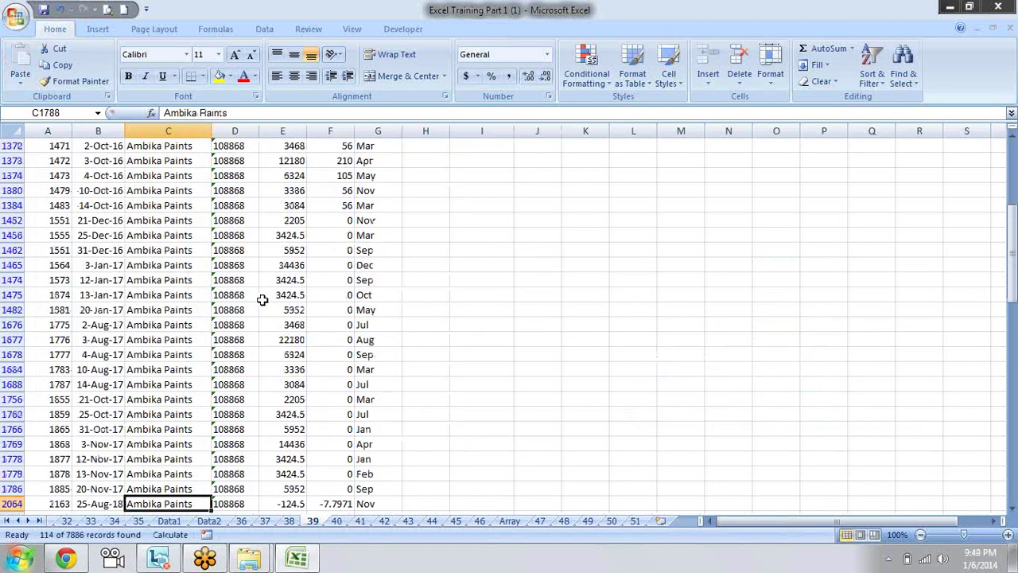
key("Down")
key("Down")
key("Up")
key("Up")
key("Up")
key("Up")
key("Up")
key("Up")
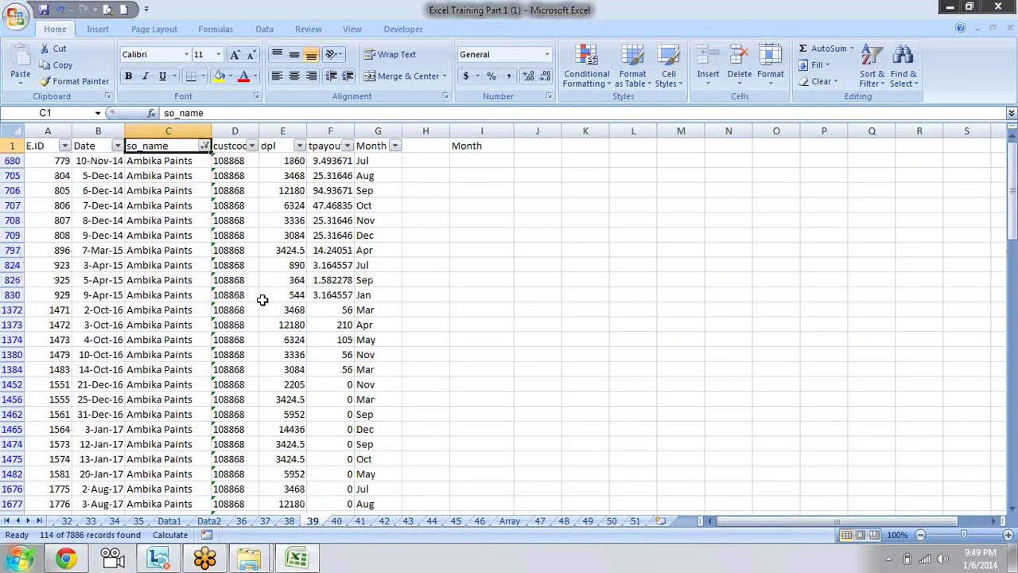
- Clear the so_name filter so all rows show again
key("alt+Down")
key("Tab")
key("space")
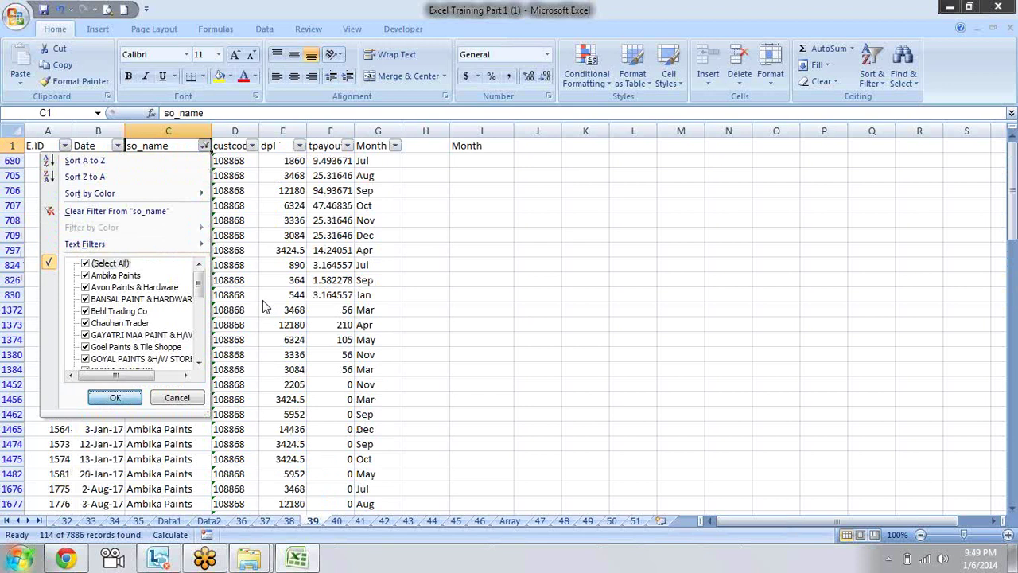
key("Return")
key("Down")
- Inspect the January SUMIF in J2, the ??? SUMIF in K6 and the J7 criteria
key("Right")
key("Right")
key("Right")
key("Right")
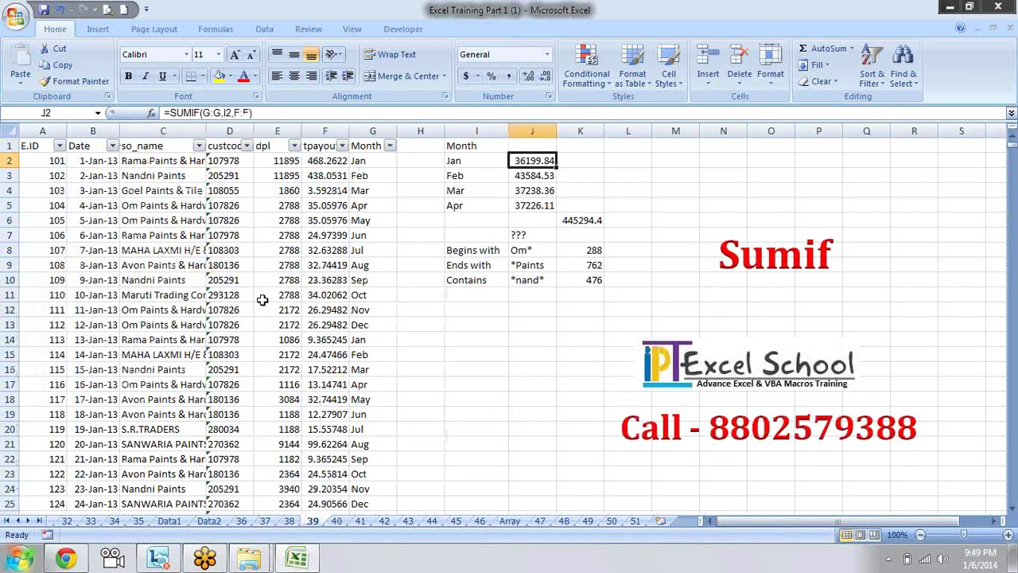
key("Right")
key("Down")
key("Down")
key("Down")
key("Down")
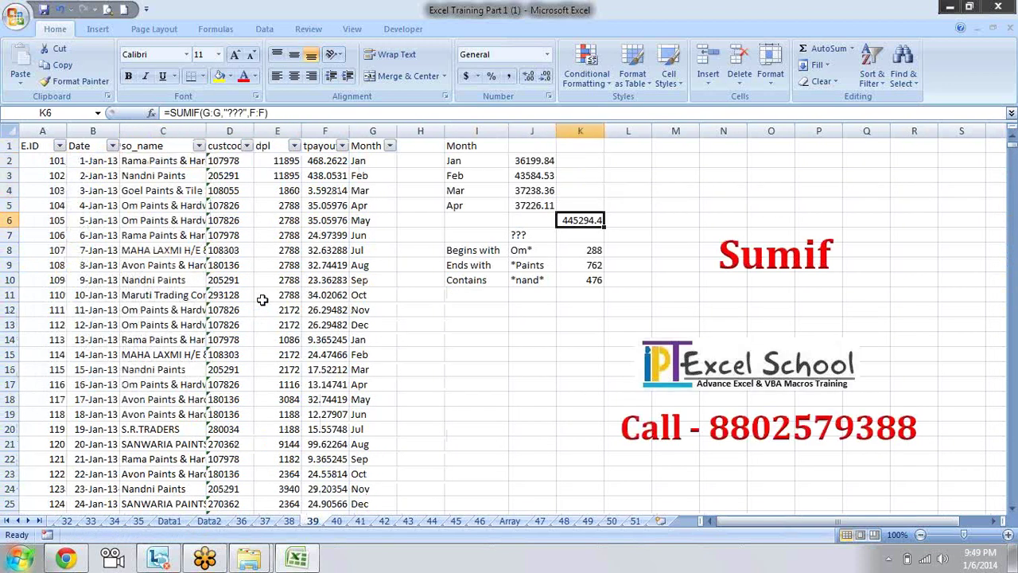
key("Down")
key("Left")
key("Down")
key("Down")
key("Down")
key("Down")
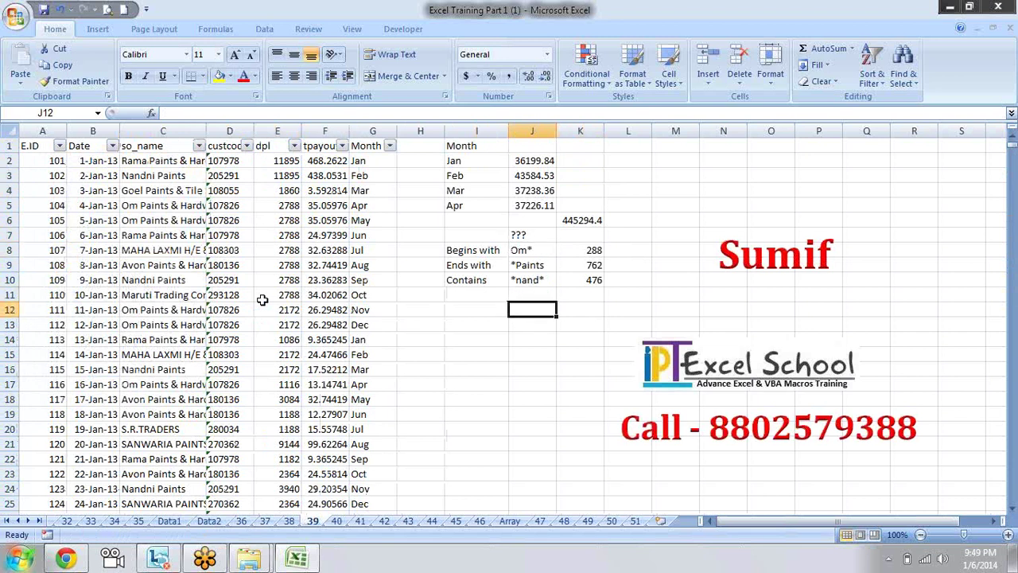
- Enter =COUNTIF(G:G,"???") in J12, counting 7886 three-letter month entries
type("=cou")
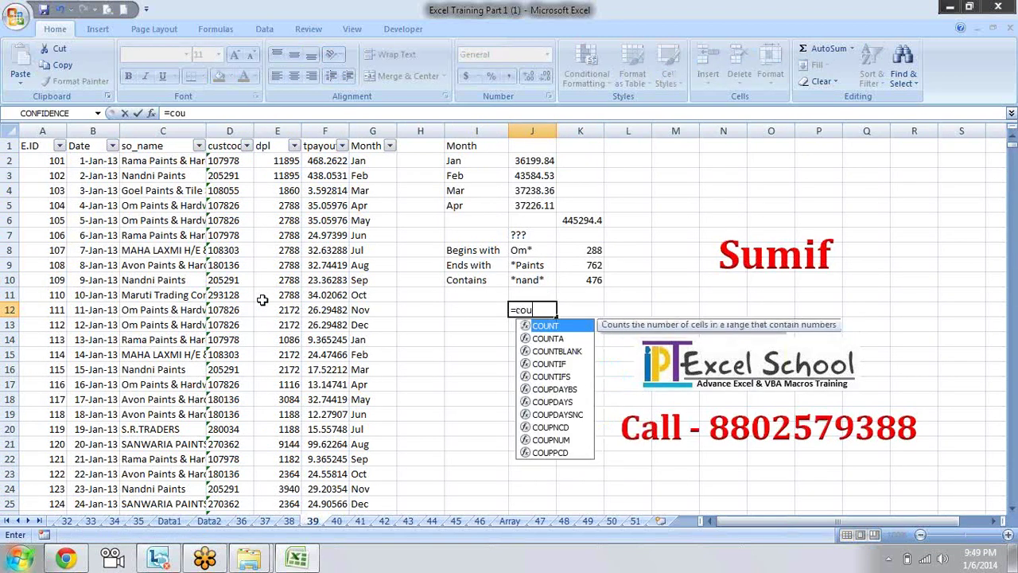
key("Down")
key("Down")
key("Down")
key("Tab")
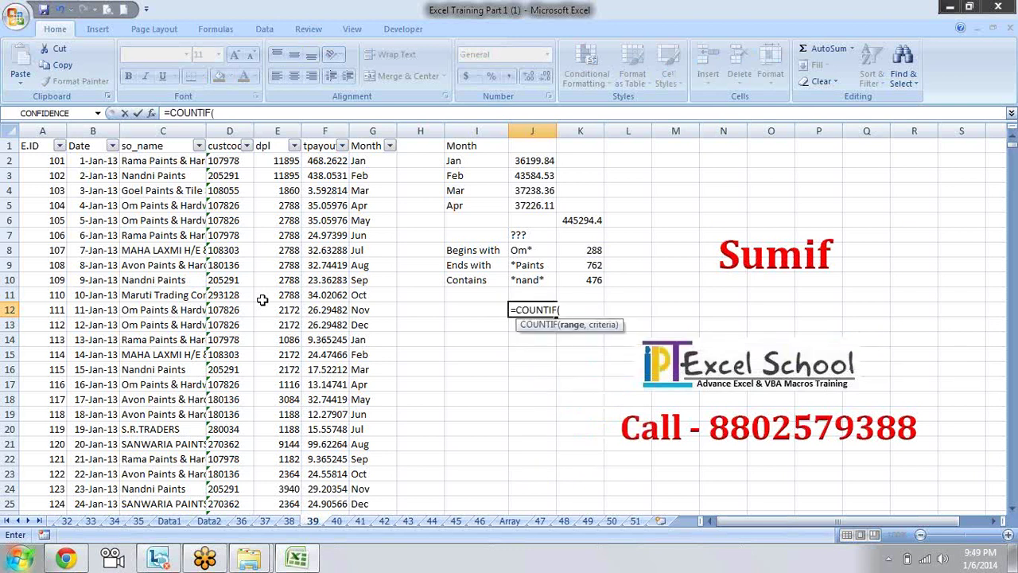
left_click(371, 128)
type(",\"")
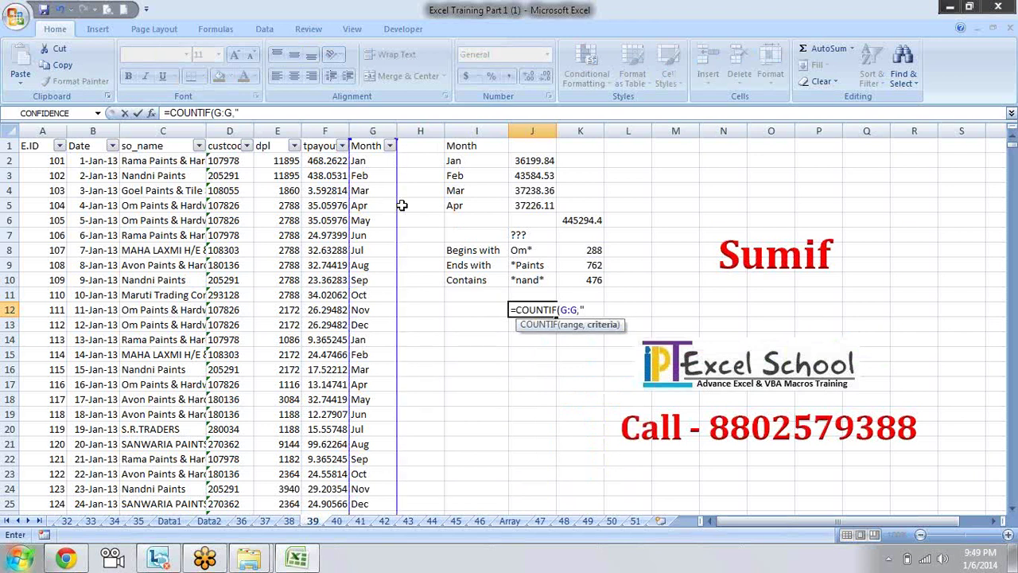
type("???")
type("\"")
type(")")
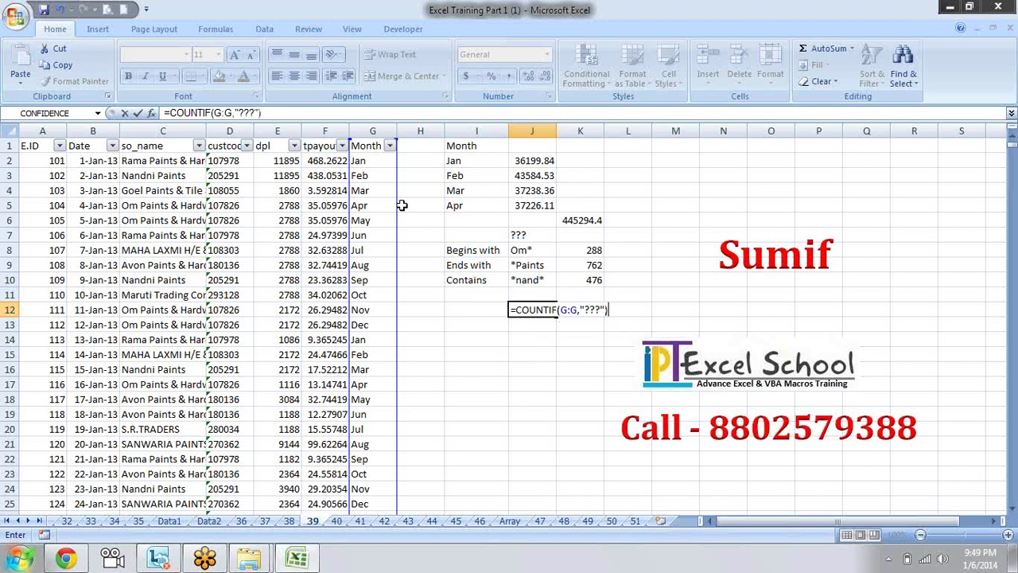
key("Return")
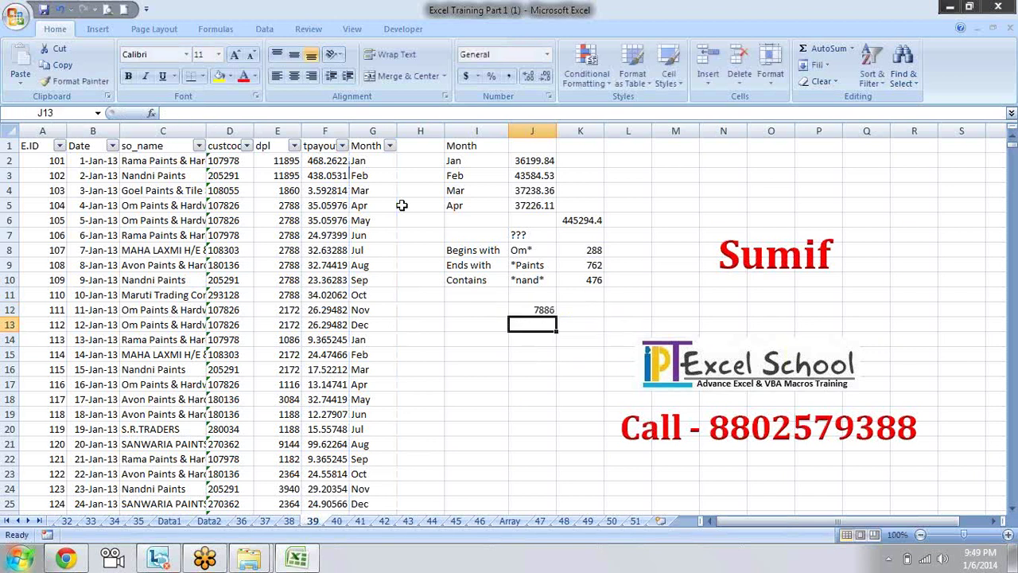
key("Up")
- Bold the 7886 count and change G2's month from Jan to Jana
key("ctrl+b")
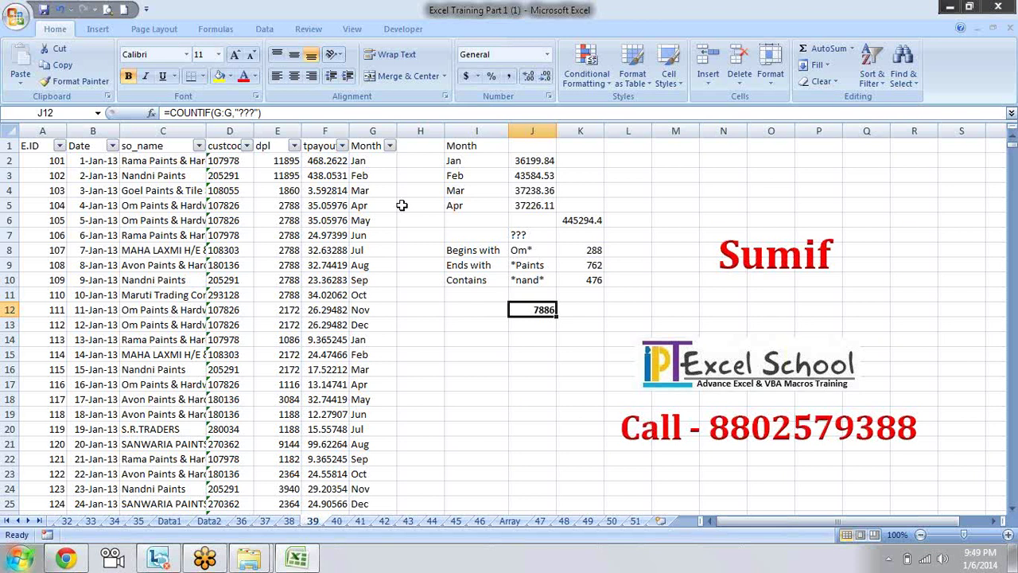
left_click(526, 234)
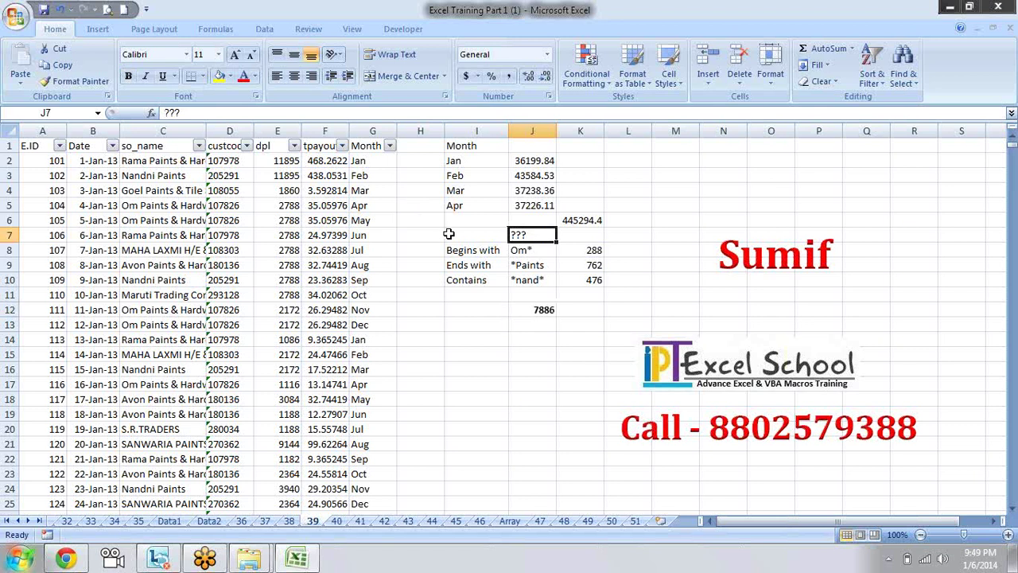
left_click(374, 162)
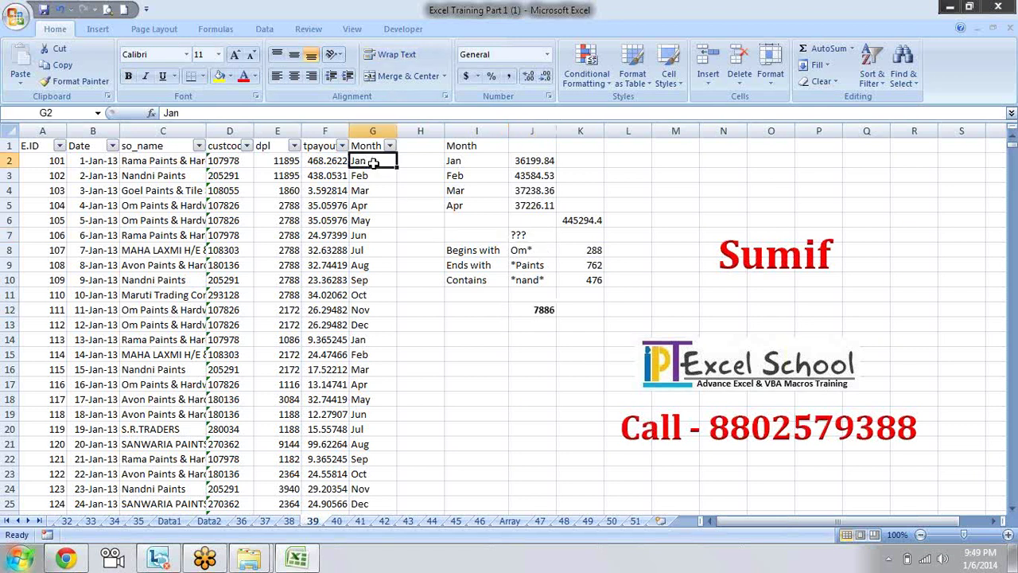
double_click(373, 162)
type("a")
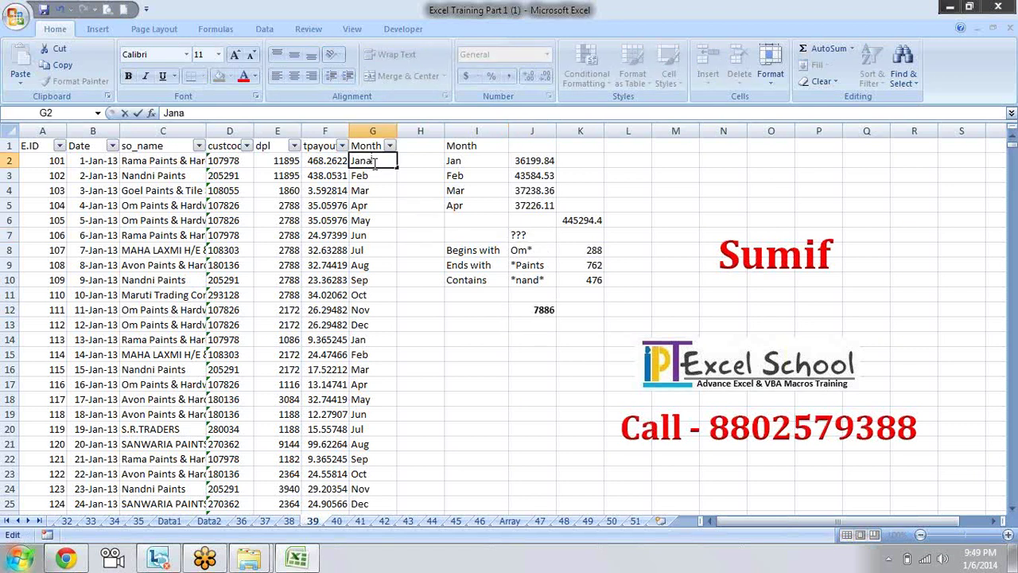
key("Return")
- Change the J12 COUNTIF criteria to "????" to count four-character months
key("Down")
key("Down")
key("Down")
key("Down")
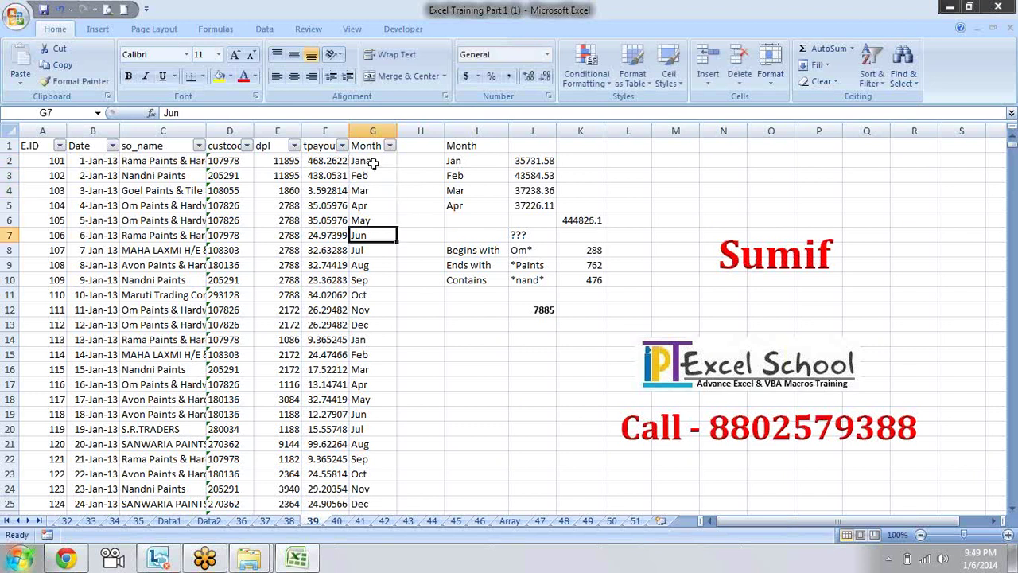
key("Right")
key("Right")
key("Right")
key("Down")
key("Down")
key("Down")
key("Down")
key("Down")
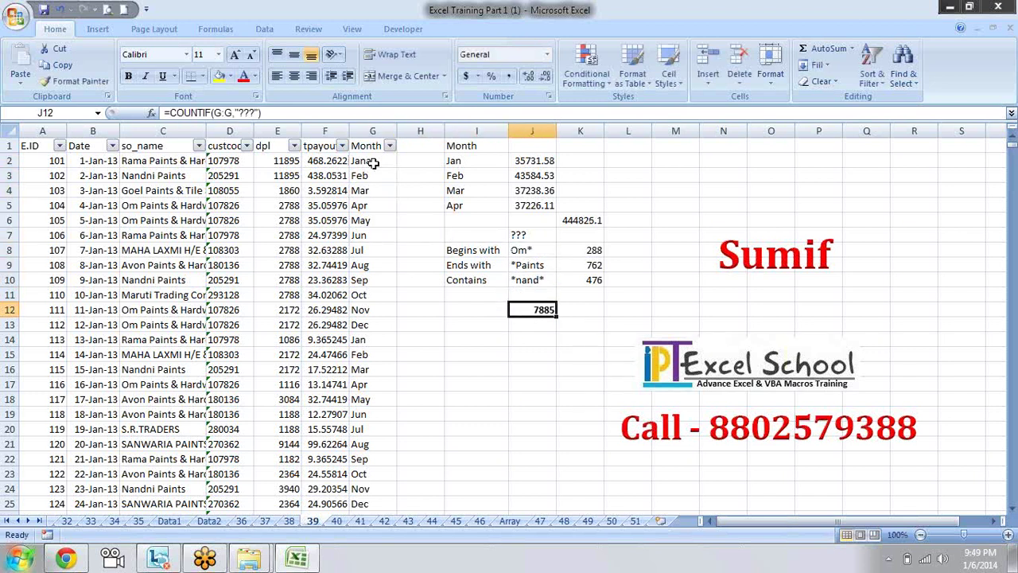
key("F2")
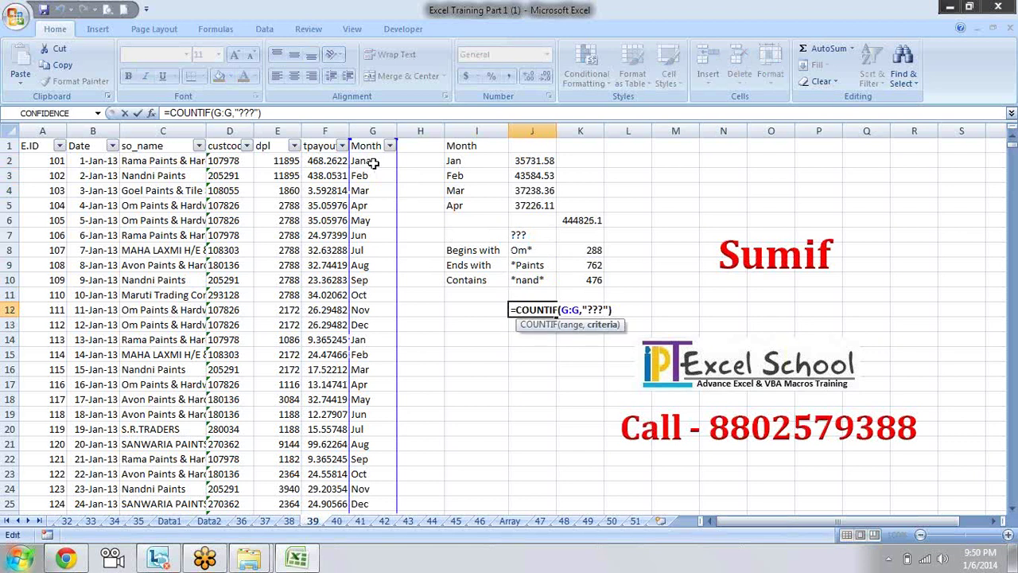
type("?")
key("Return")
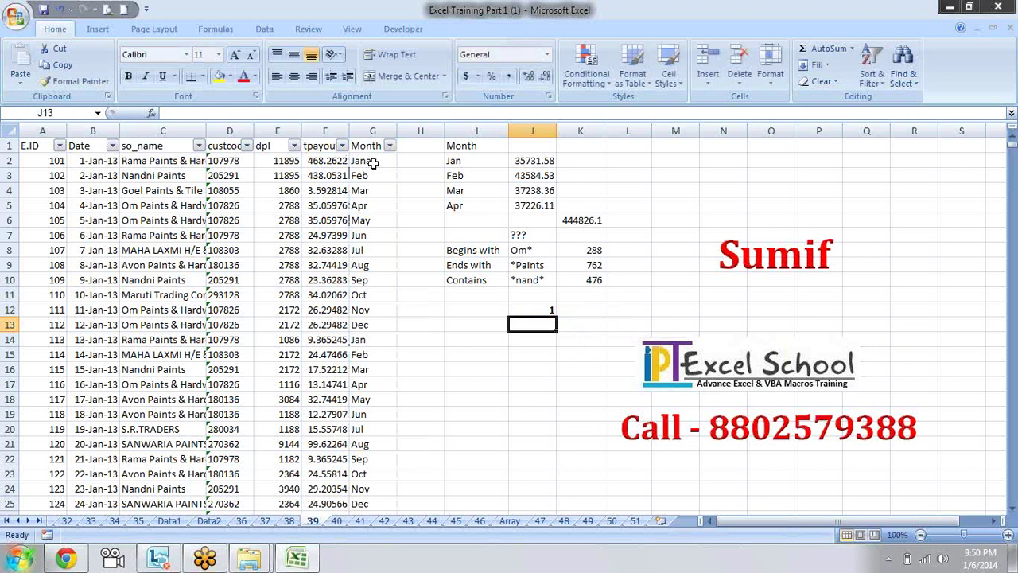
- Restore G2 to Jan and delete the test COUNTIF formula from J12
key("Left")
key("Left")
key("Left")
key("ctrl+Up")
key("Down")
double_click(372, 162)
key("BackSpace")
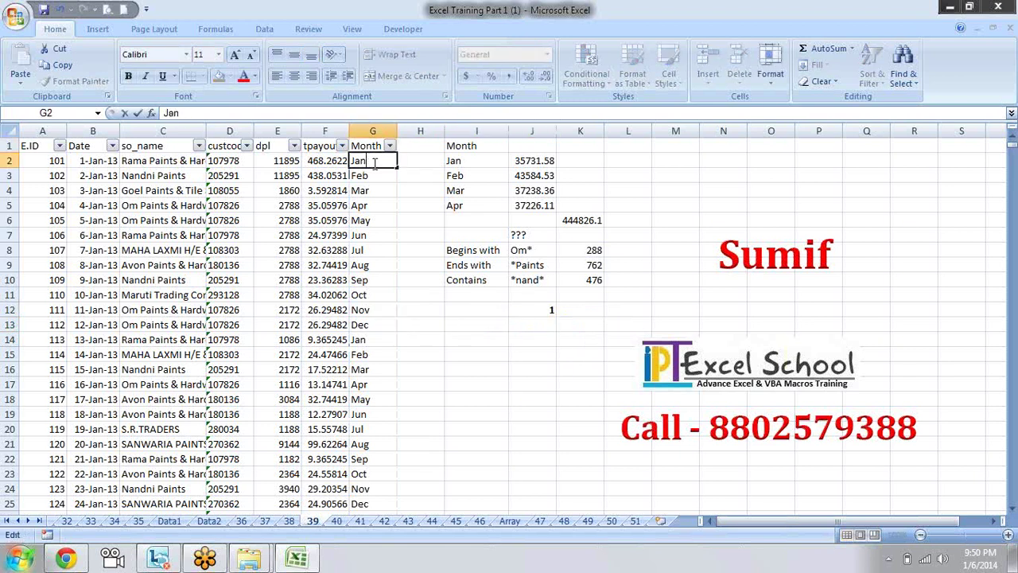
key("Return")
key("Down")
key("Down")
key("Down")
key("Down")
key("Down")
key("Down")
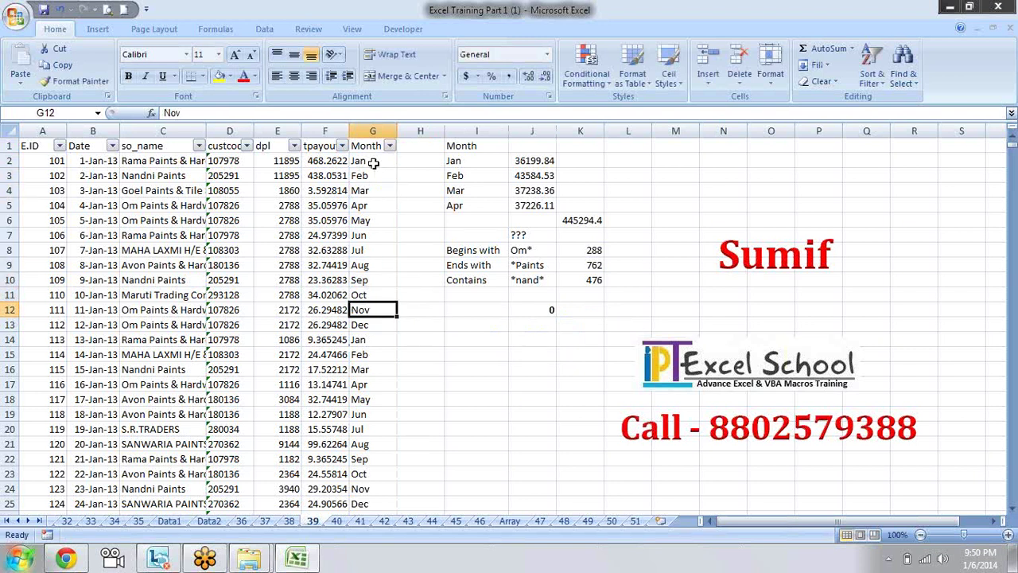
key("Right")
key("Right")
key("Right")
key("Delete")
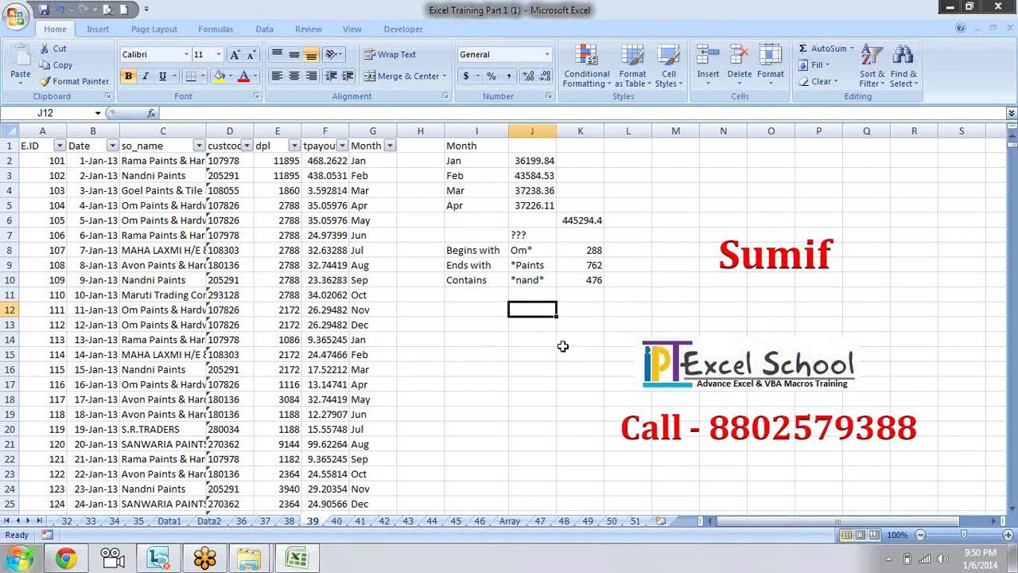
- Browse forward through the lesson sheets from Sumifs to VBA Coding Concept
left_click(337, 522)
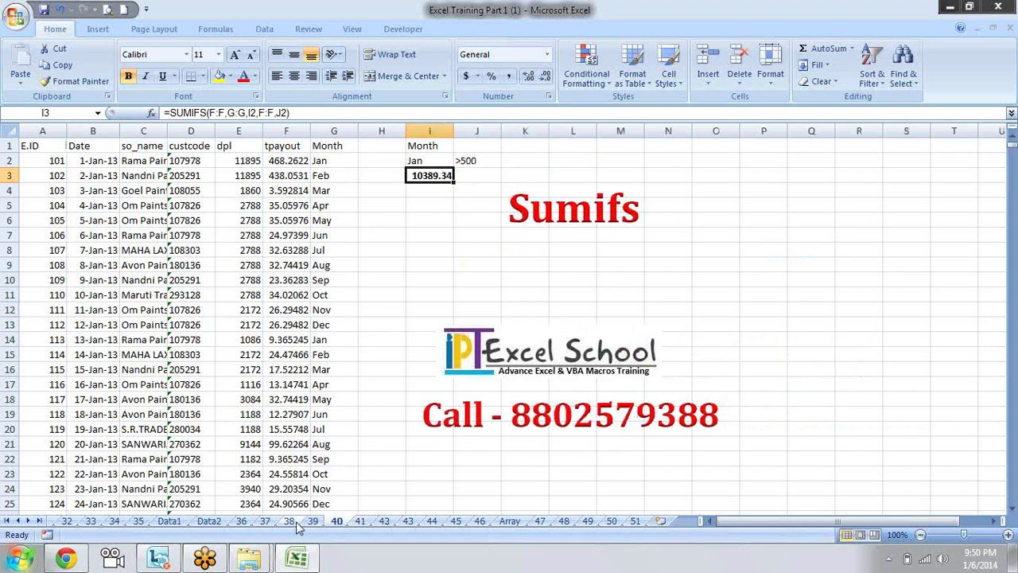
left_click(306, 522)
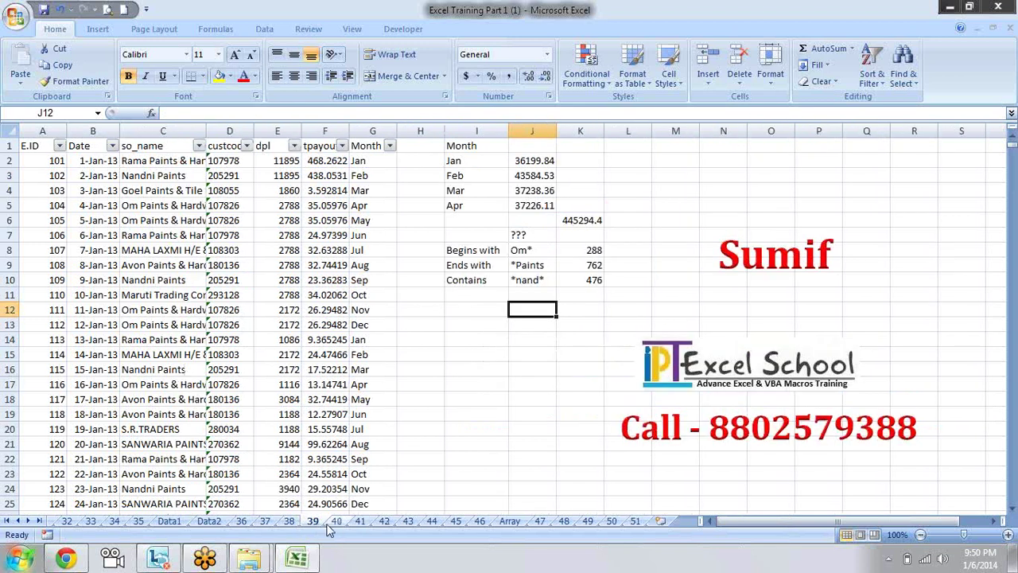
left_click(335, 523)
left_click(361, 522)
left_click(384, 523)
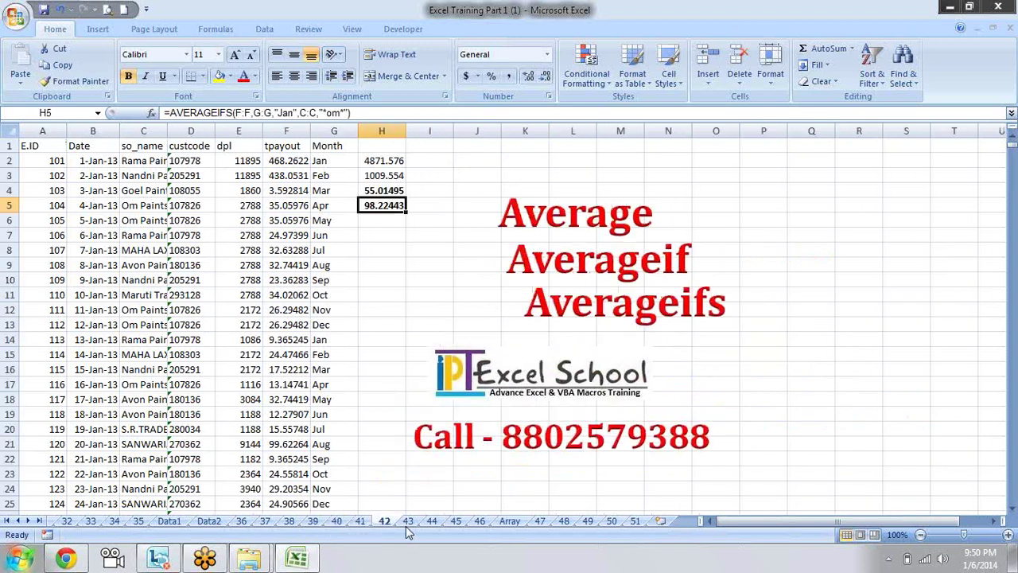
left_click(410, 523)
left_click(433, 523)
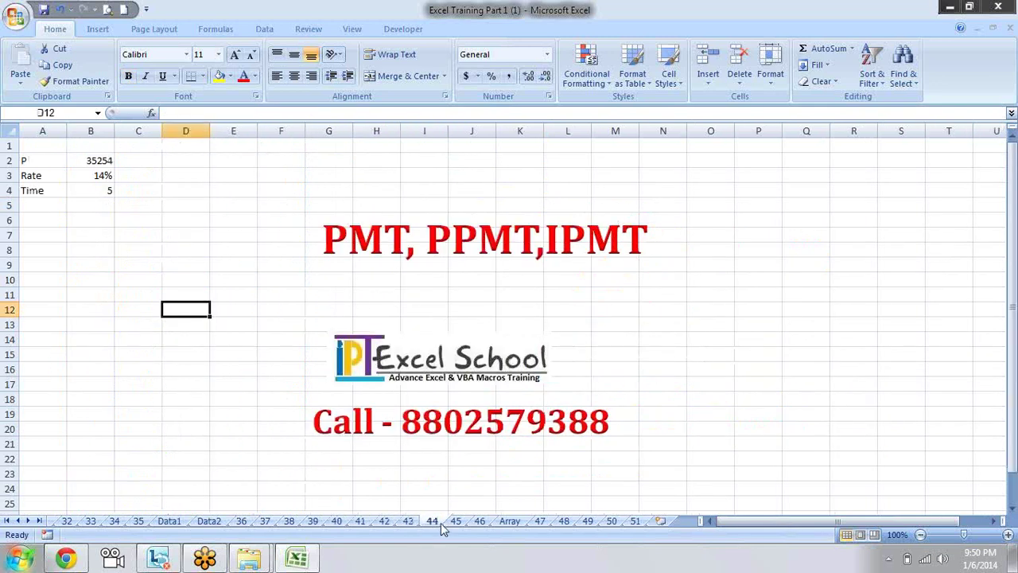
left_click(456, 522)
left_click(480, 523)
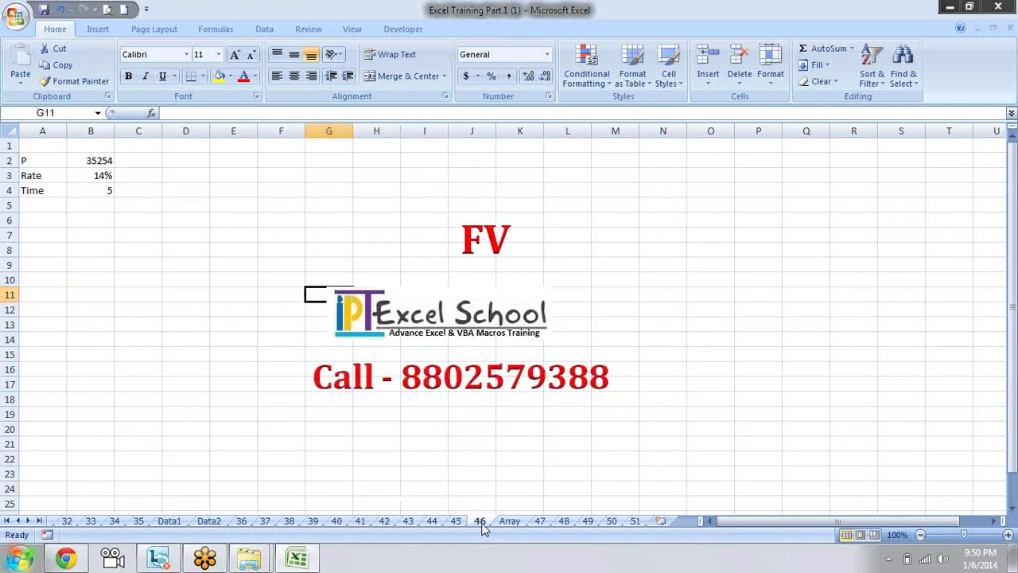
left_click(510, 522)
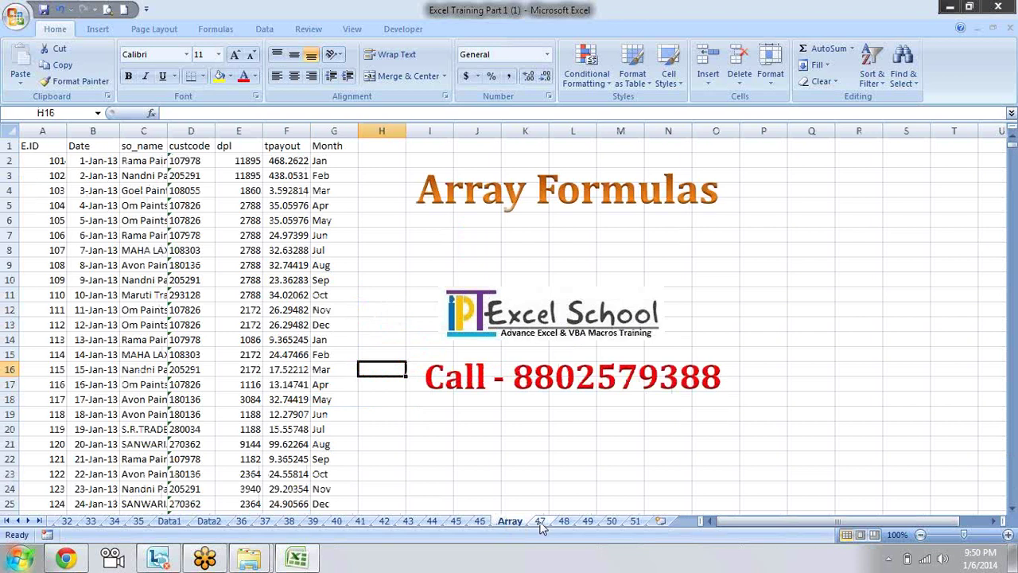
left_click(540, 523)
left_click(564, 522)
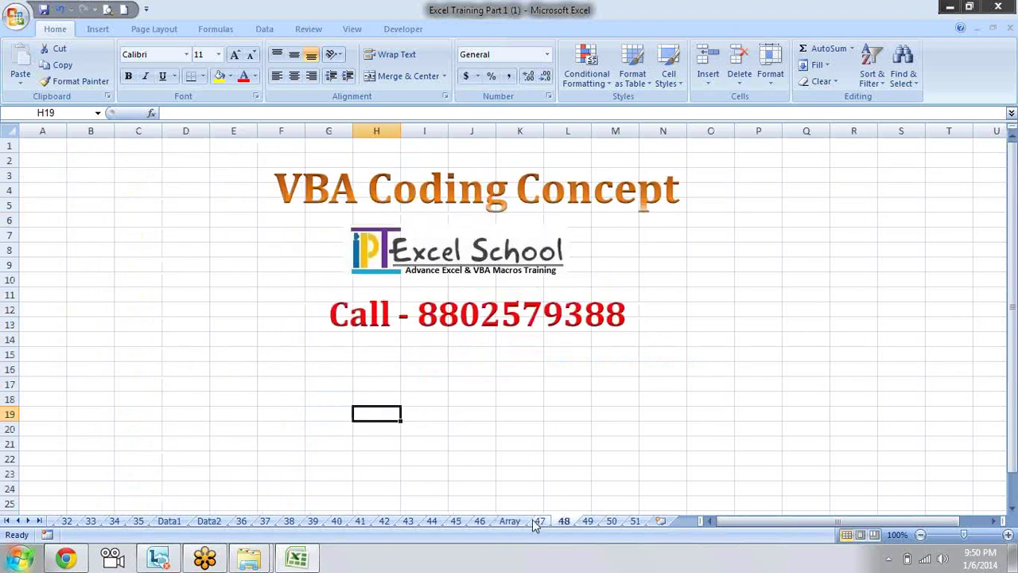
- Go back to sheet 36, Multiple Data Sheet Vlookup, glancing at Data2 on the way
left_click(407, 522)
left_click(384, 521)
left_click(360, 521)
left_click(336, 522)
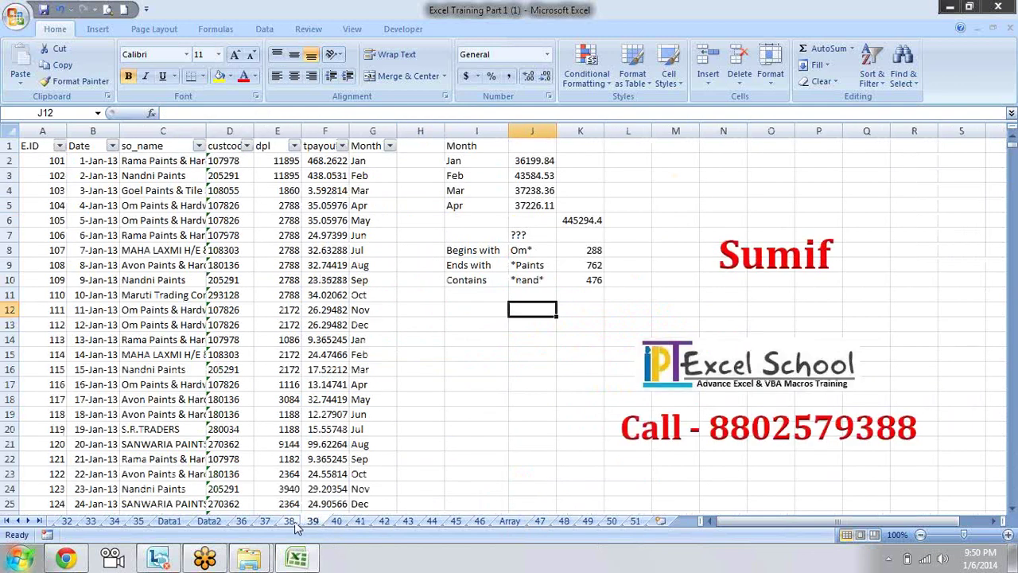
left_click(289, 522)
left_click(265, 522)
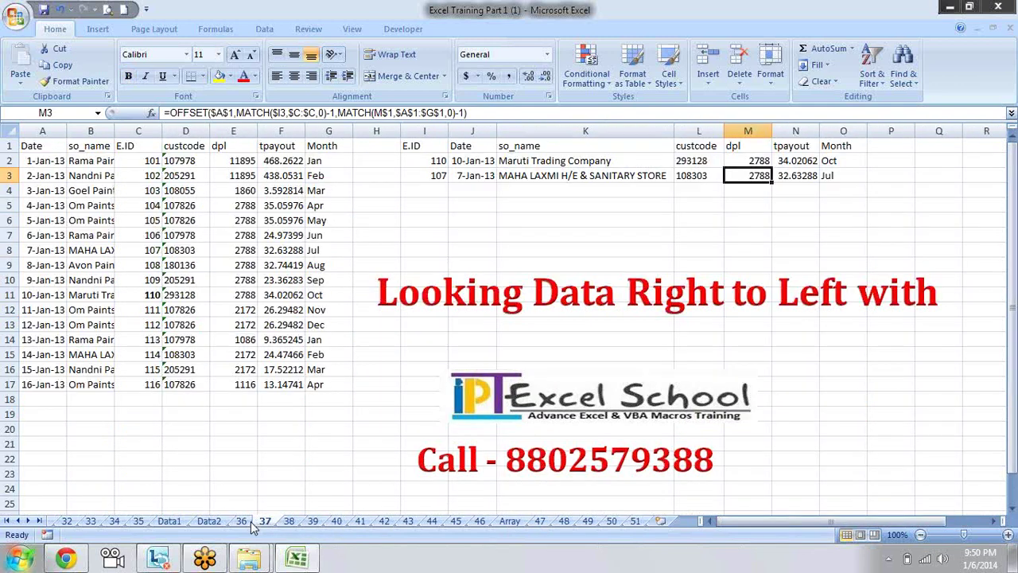
left_click(241, 522)
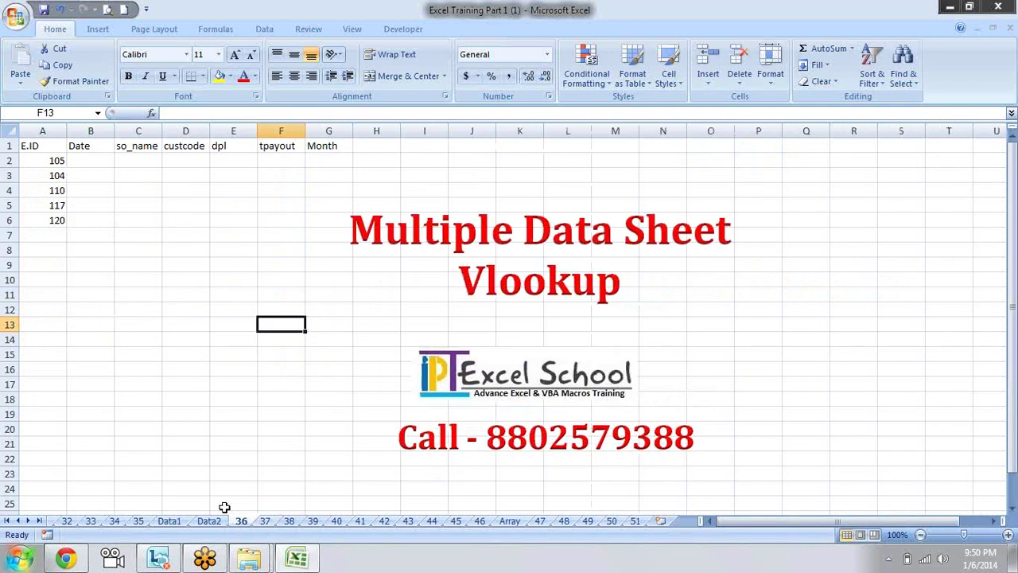
left_click(209, 522)
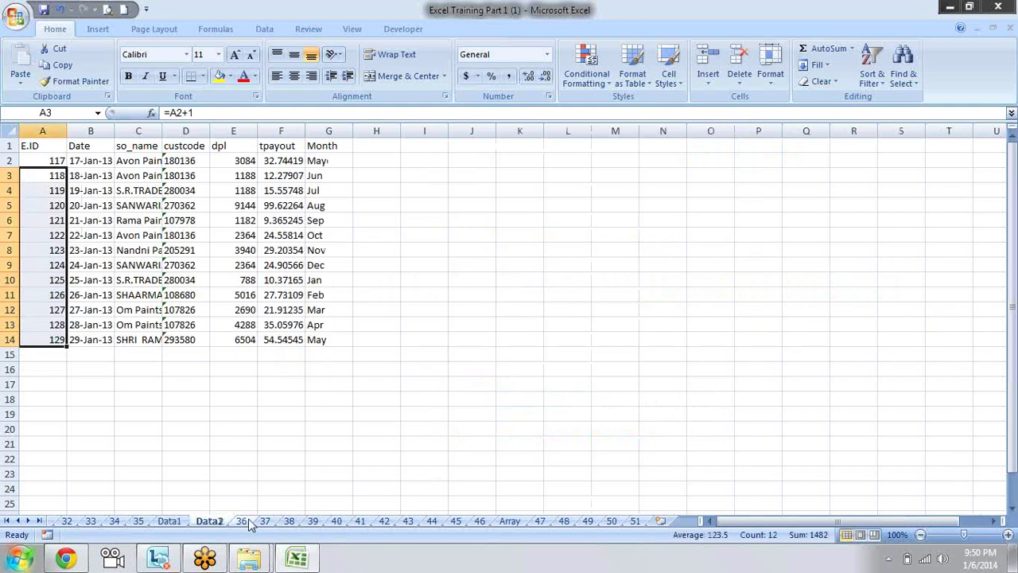
left_click(248, 523)
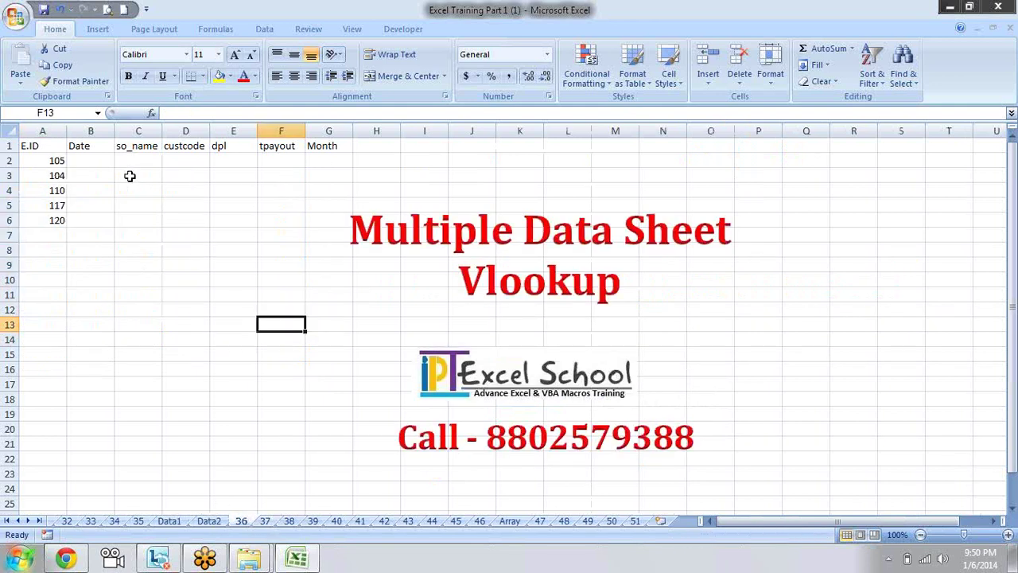
- Abandon a first lookup attempt in B2 and select the E.IDs in A2:A6
left_click(94, 163)
type("=vl")
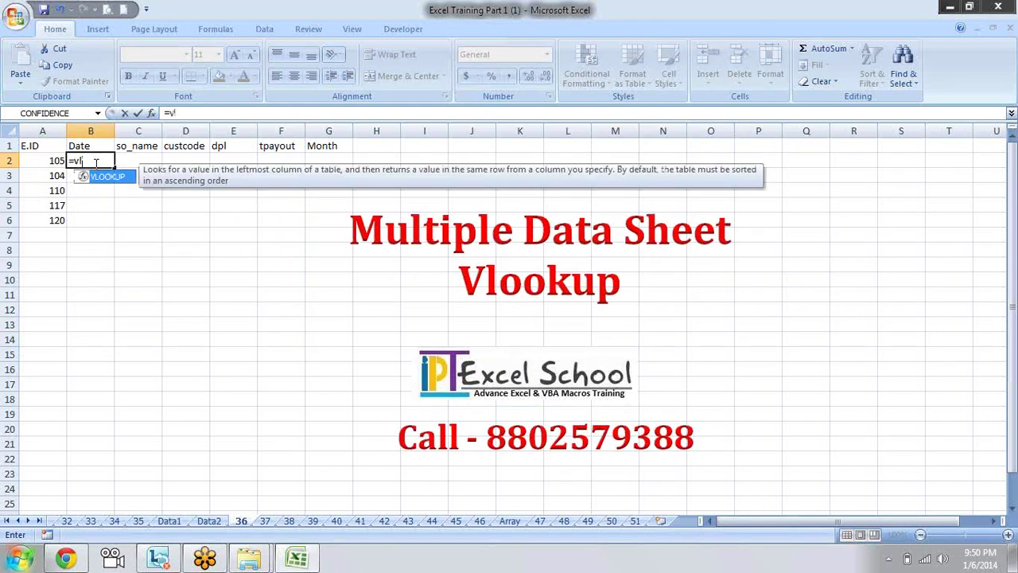
key("Escape")
left_click_drag(57, 163, 60, 226)
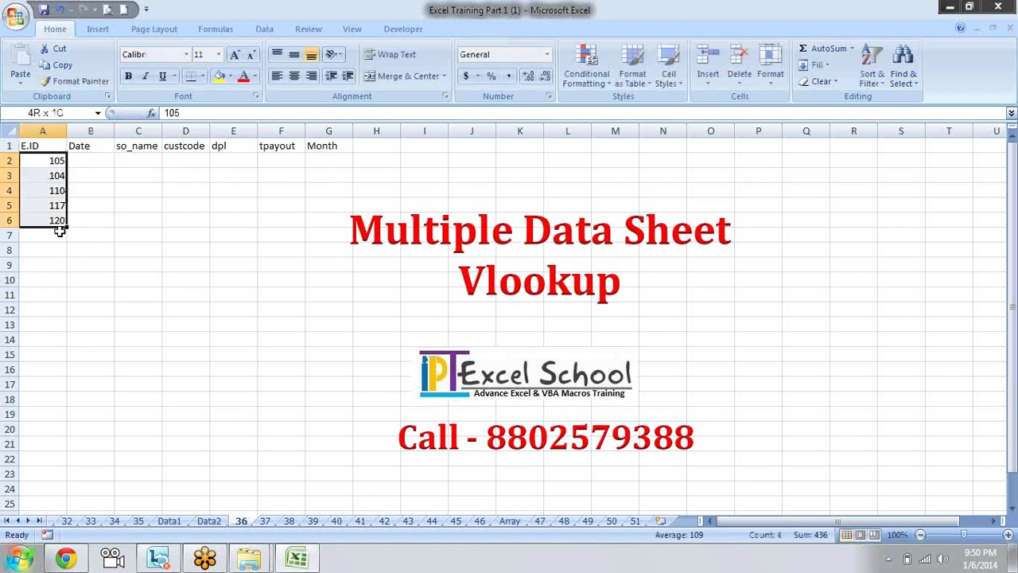
- Check the E.ID values in the Data1 and Data2 tables, then return to sheet 36
left_click(169, 520)
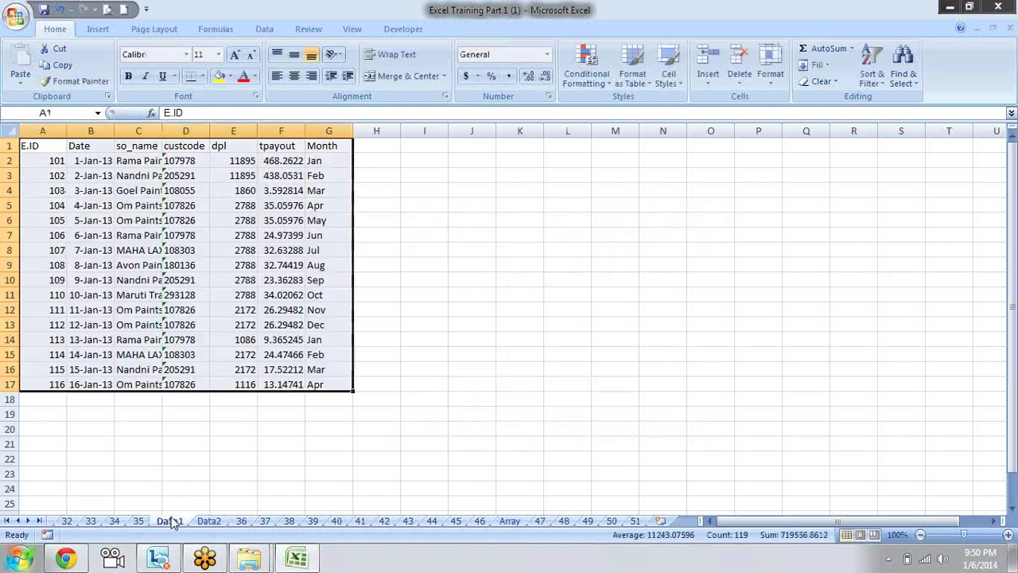
left_click(49, 163)
left_click(57, 386)
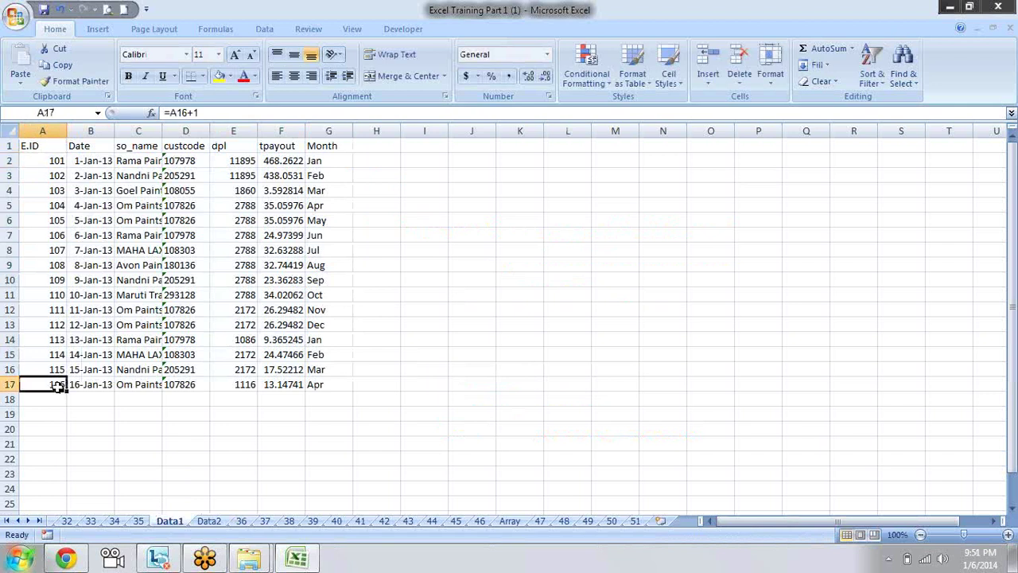
left_click(210, 521)
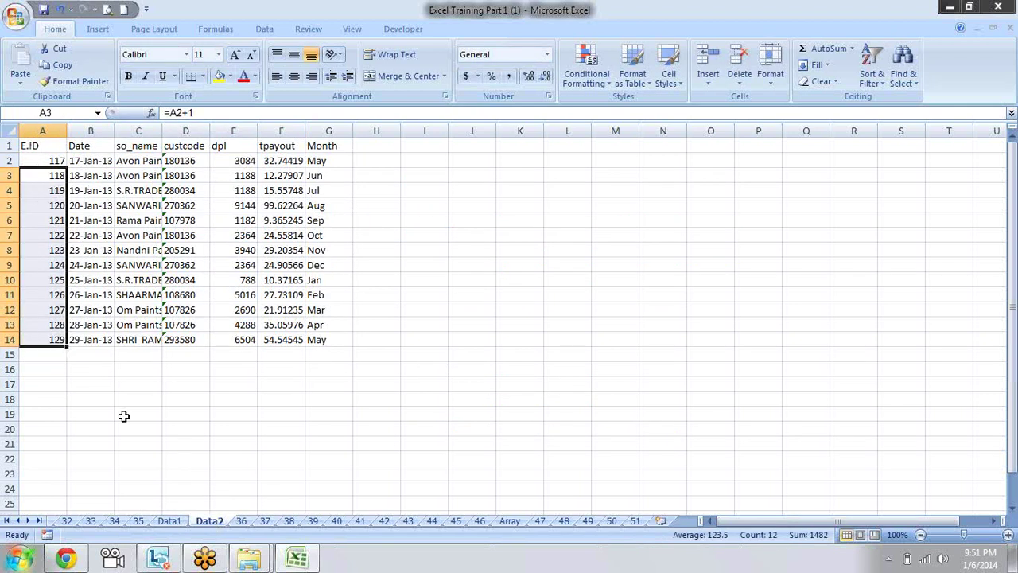
left_click(150, 416)
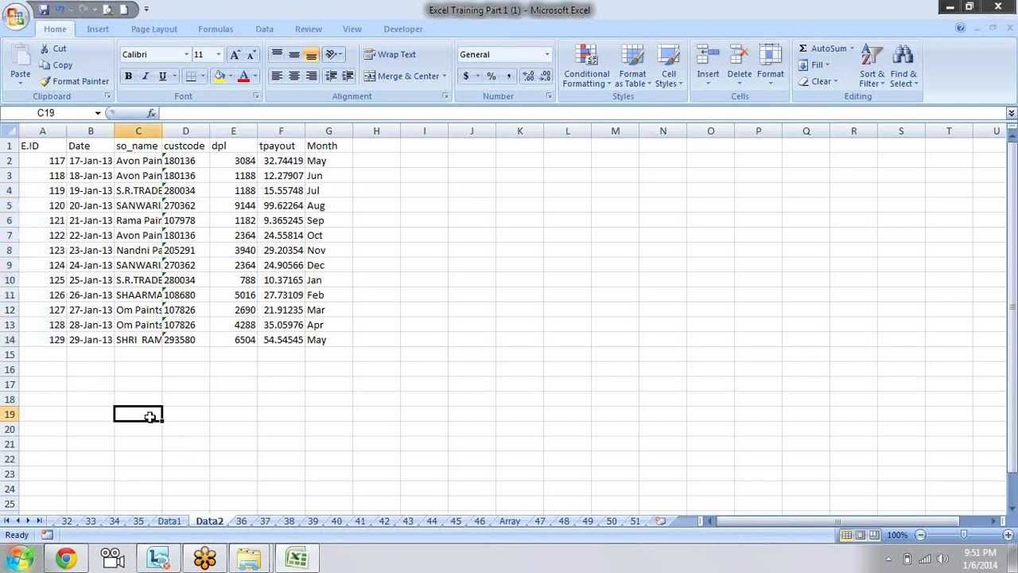
left_click(170, 521)
mouse_move(249, 557)
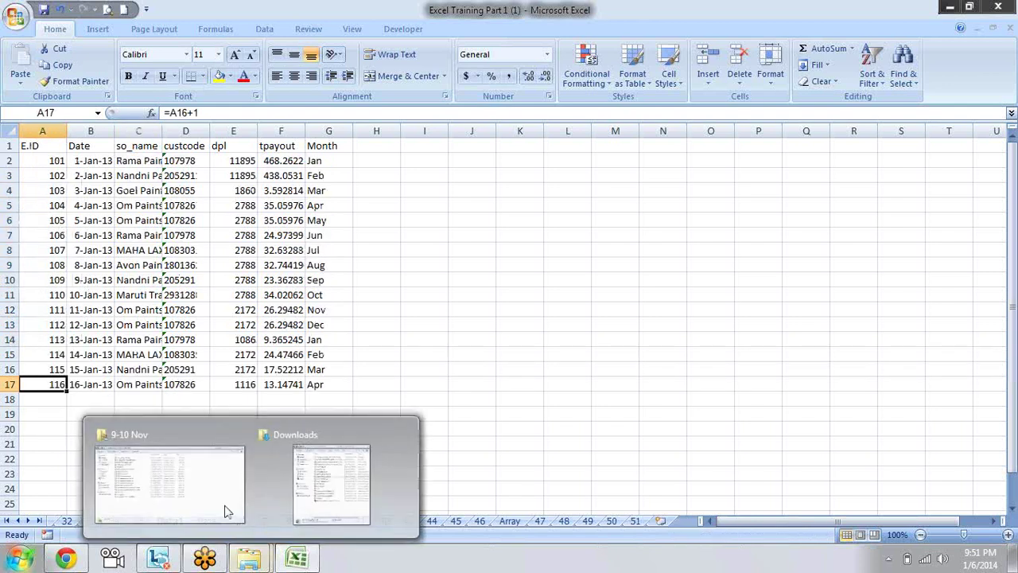
left_click(417, 311)
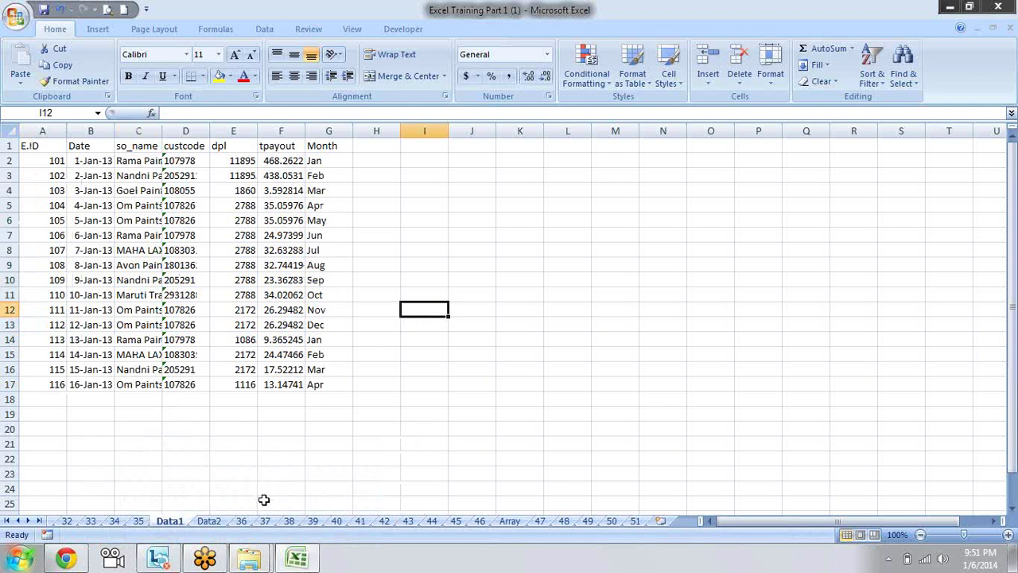
left_click(241, 521)
- Enter =VLOOKUP(A2,Data1!A:G,2,0) in B2 and format the result as a date
key("Right")
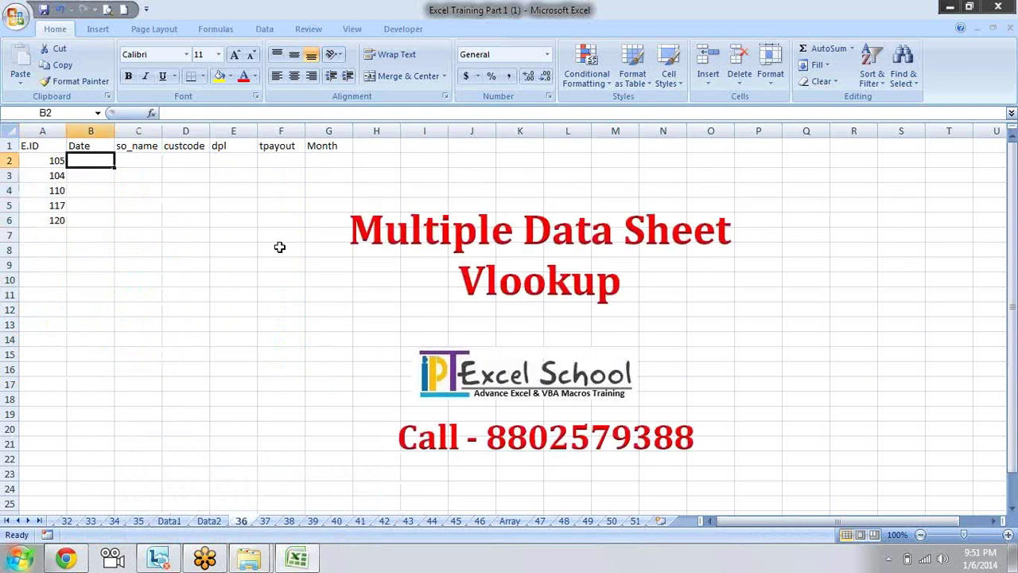
type("=vl")
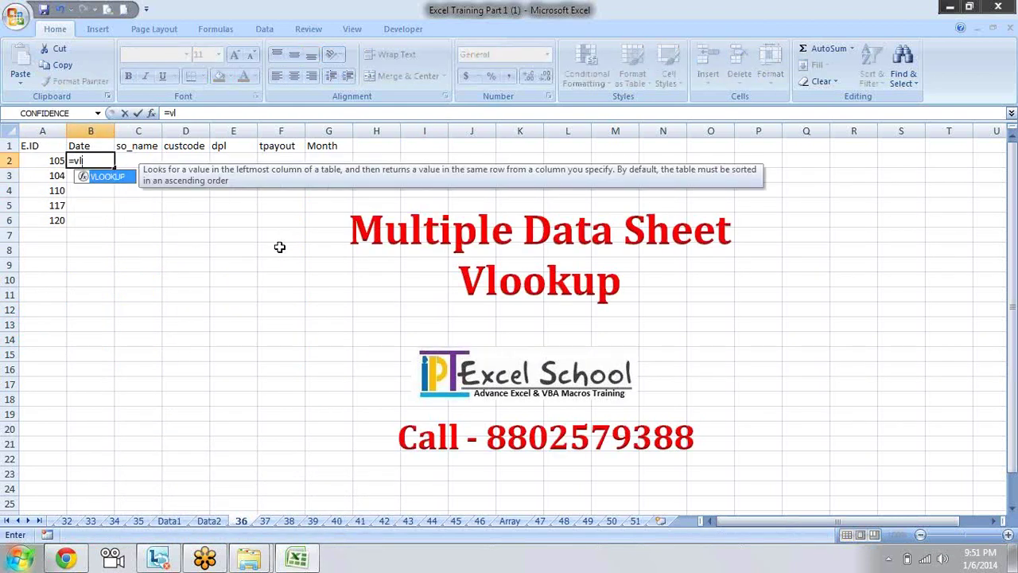
key("Tab")
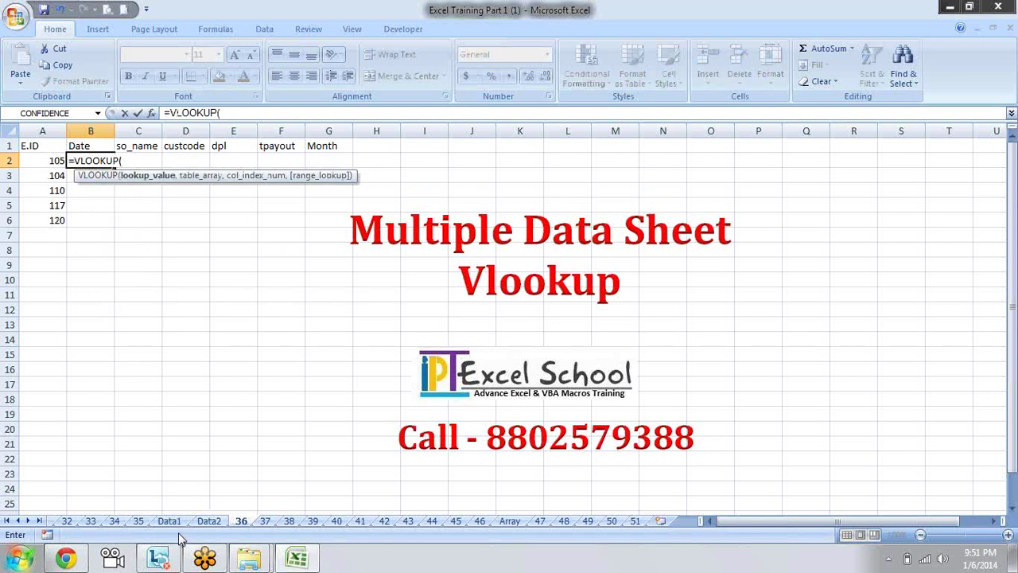
key("Left")
type(",")
mouse_move(269, 547)
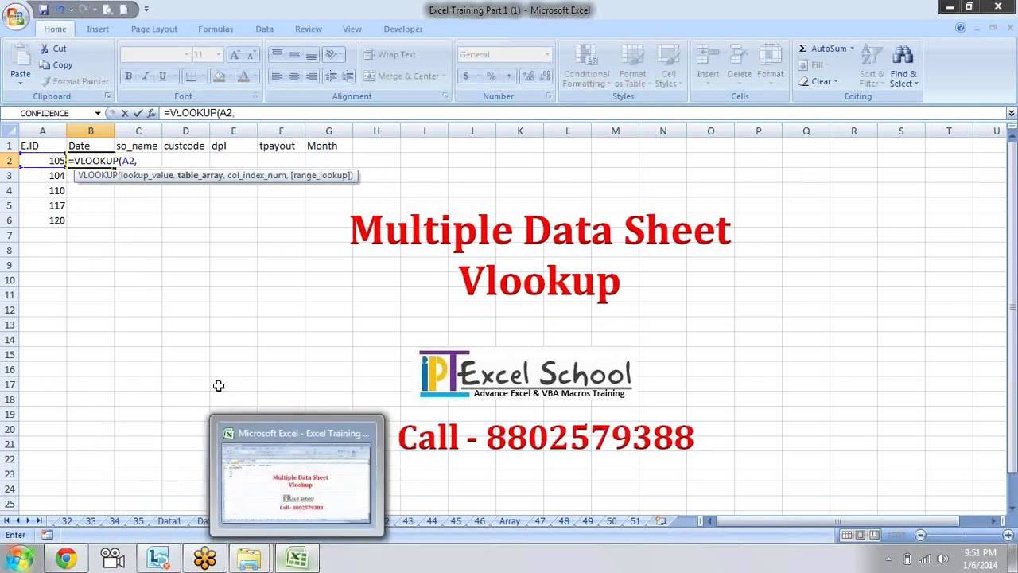
left_click(169, 520)
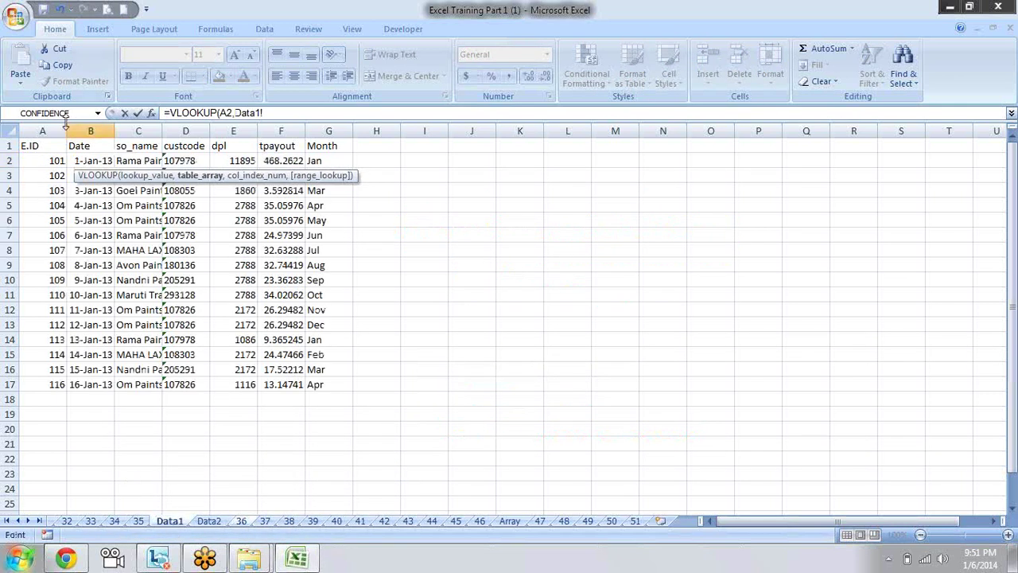
mouse_move(40, 146)
left_mouse_down()
mouse_move(306, 384)
mouse_move(334, 384)
left_mouse_up()
left_click_drag(52, 130, 328, 130)
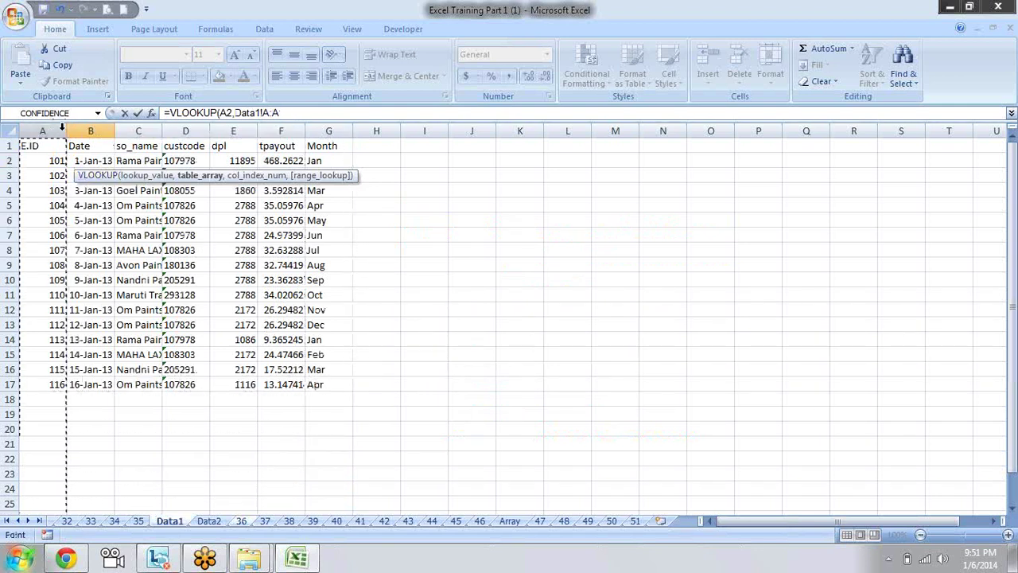
type(",2,")
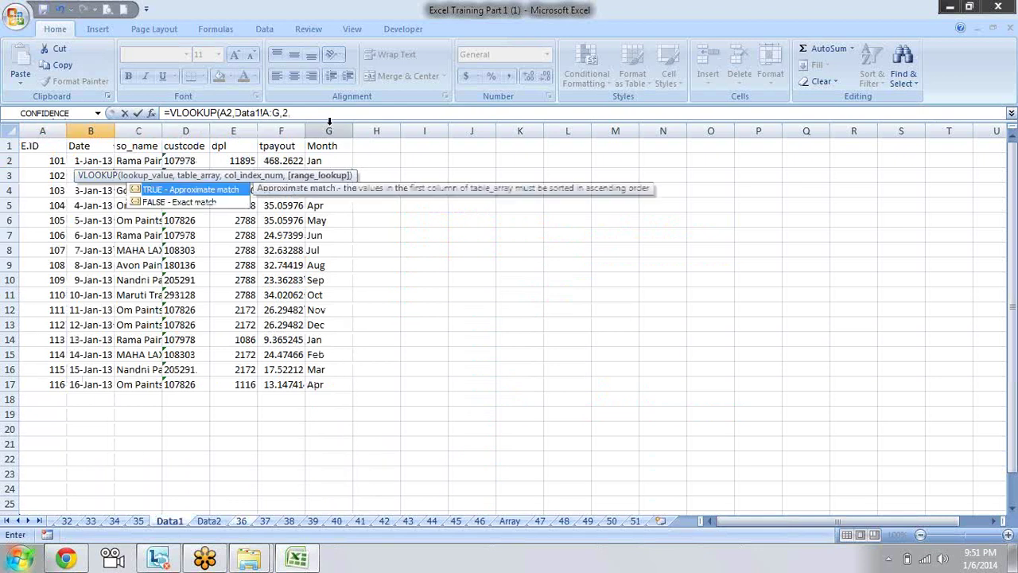
type("0)")
key("Return")
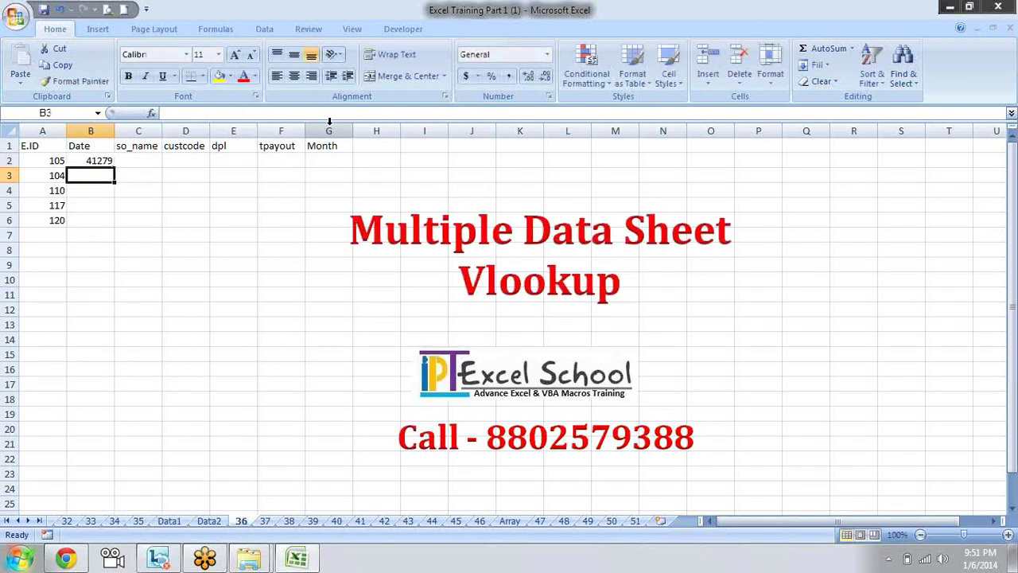
key("Up")
key("ctrl+shift+3")
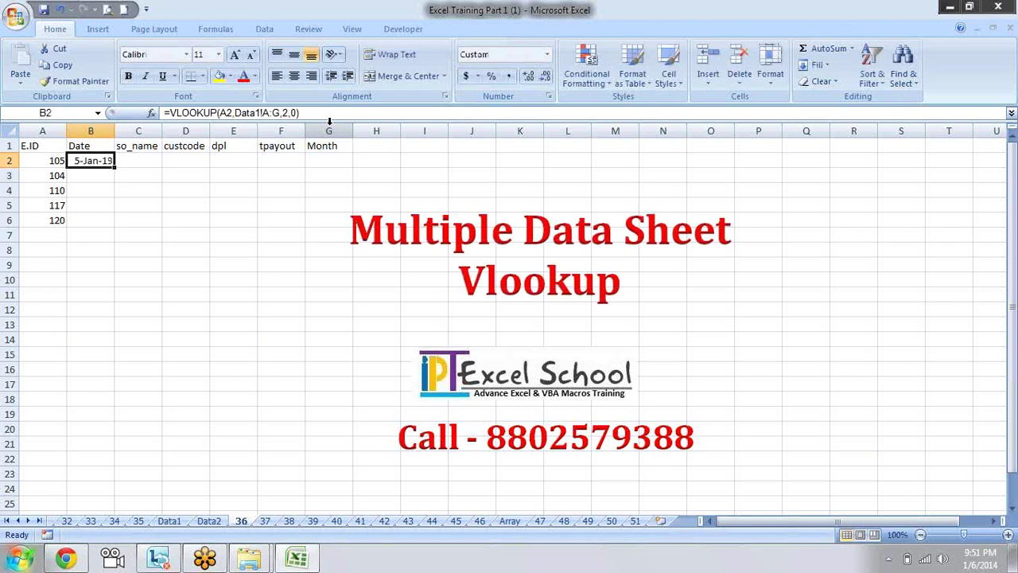
key("Right")
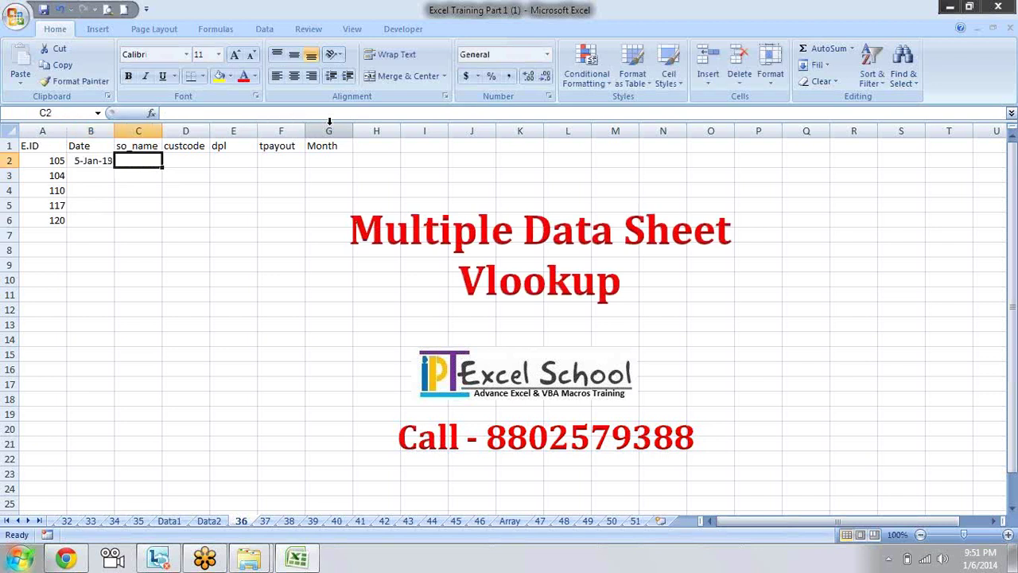
- Enter =VLOOKUP(A2,Data2!A:G,3,0) in C2, which returns #N/A for E.ID 105
type("=vl")
key("Tab")
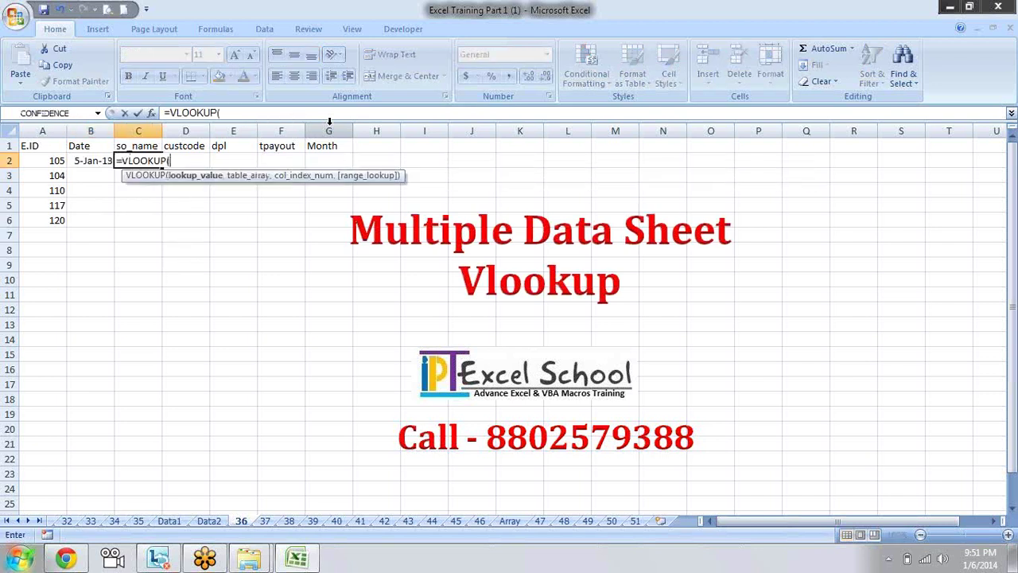
left_click(38, 161)
type(",")
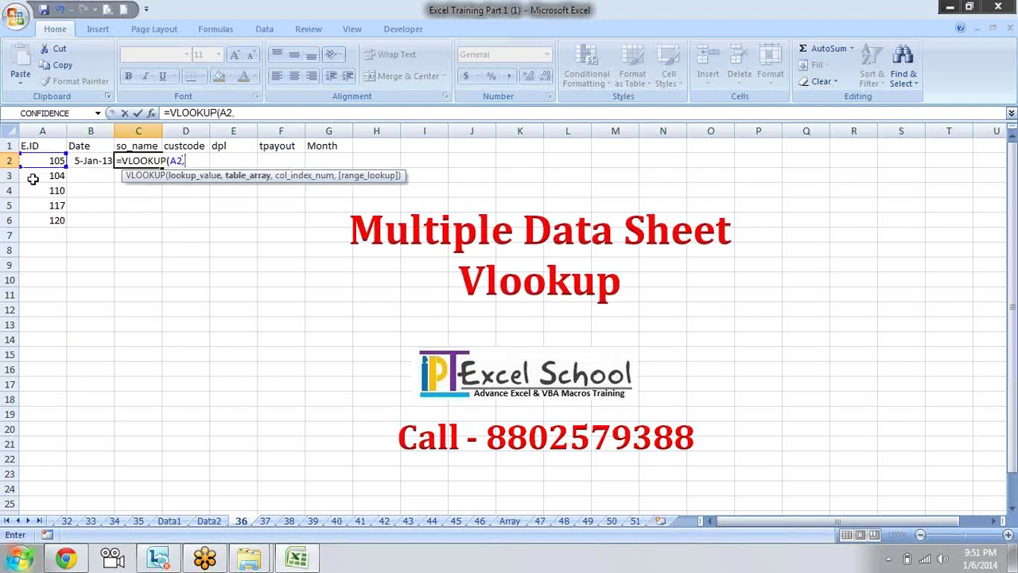
left_click(207, 522)
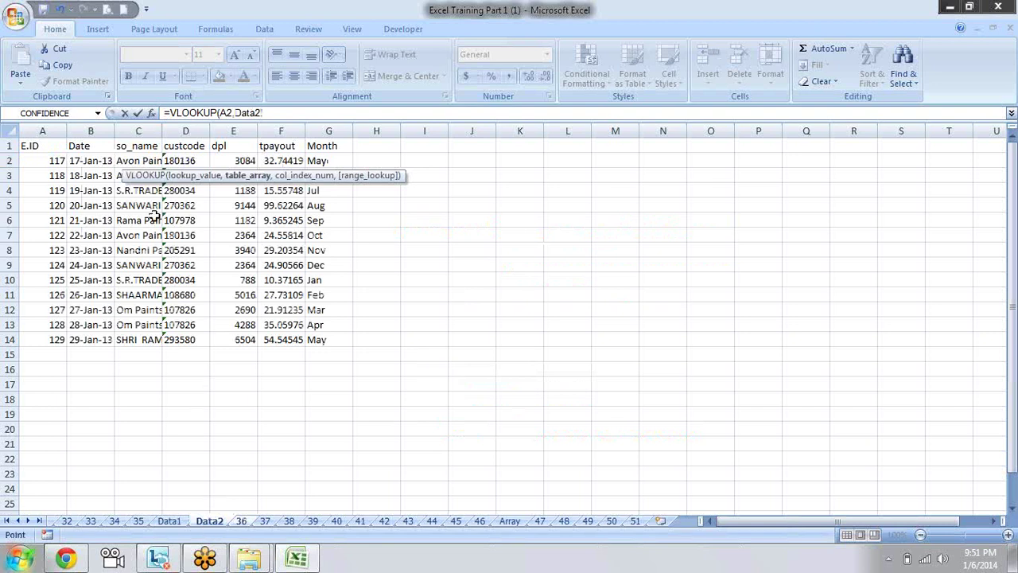
left_click_drag(50, 131, 328, 141)
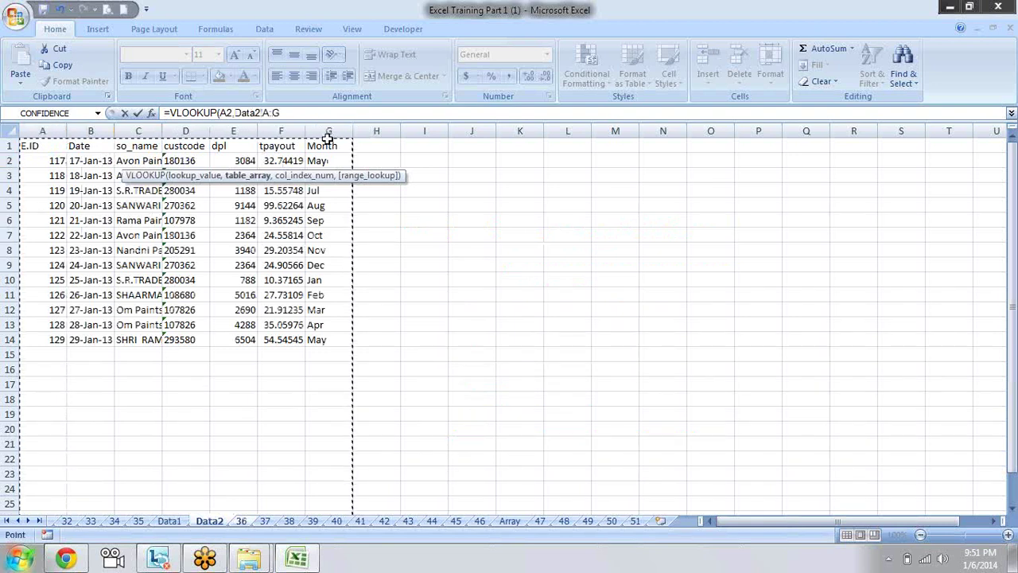
type(",3,")
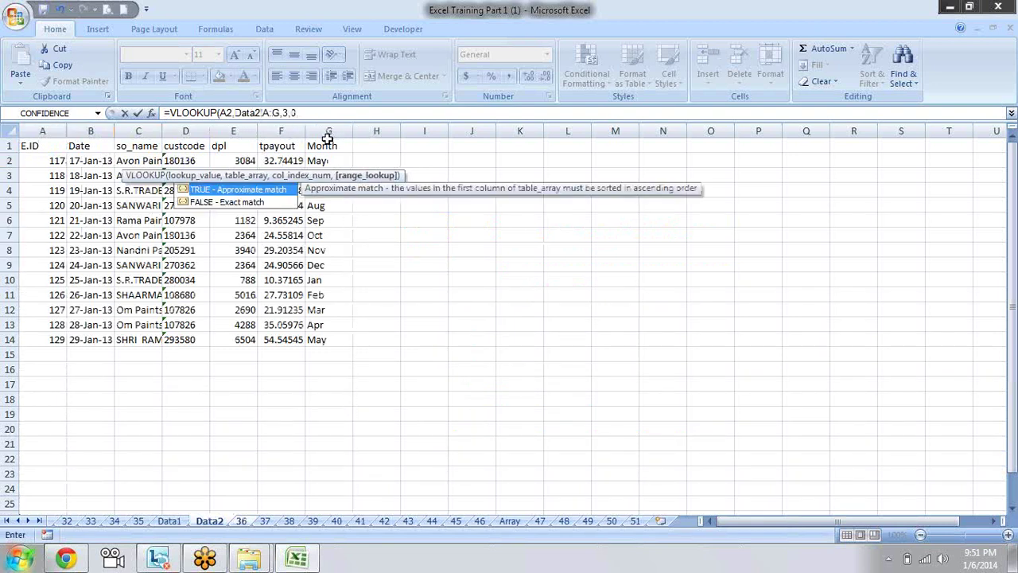
type("0)")
key("Return")
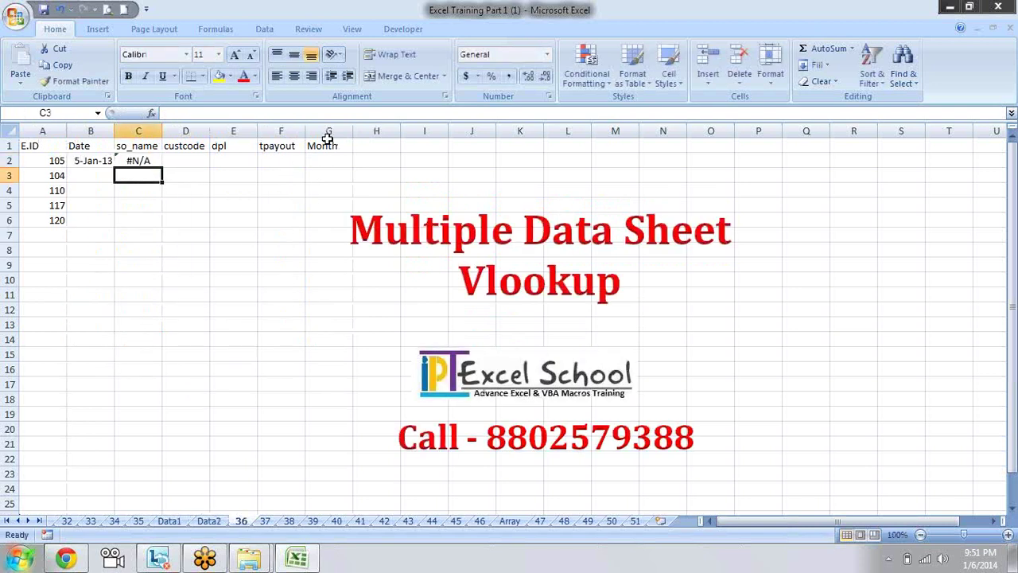
key("Up")
key("Left")
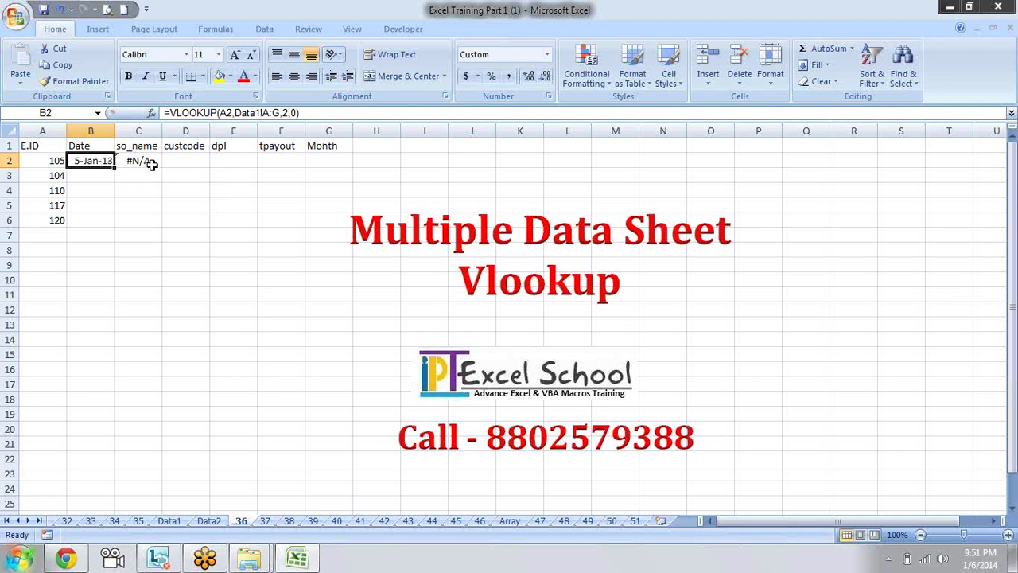
- Enter =IFERROR(C2,B2) in D2, which falls back to B2's date and shows 41279
key("Right")
key("Right")
type("=")
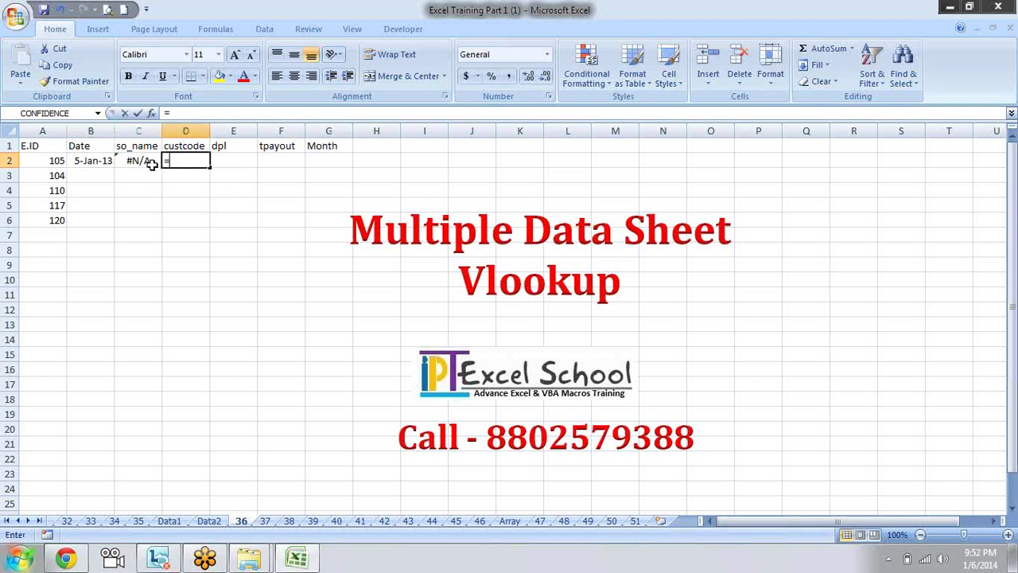
type("if")
key("Down")
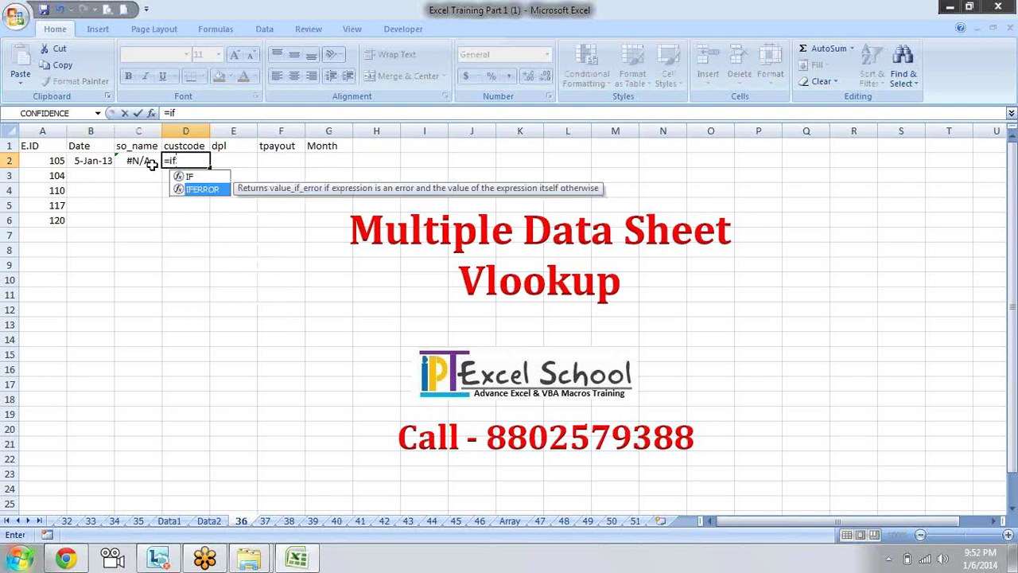
key("Tab")
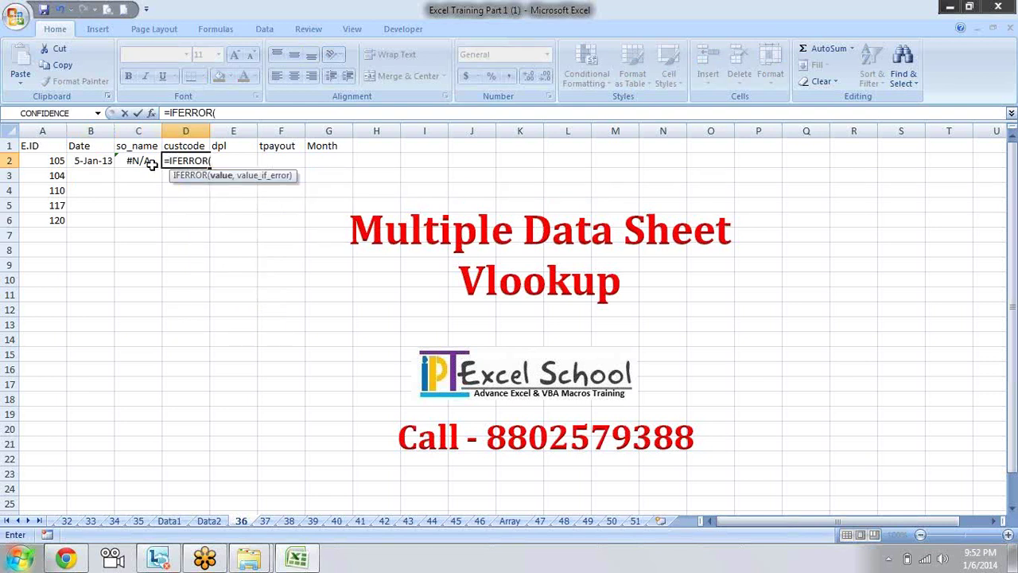
left_click(151, 164)
type(",")
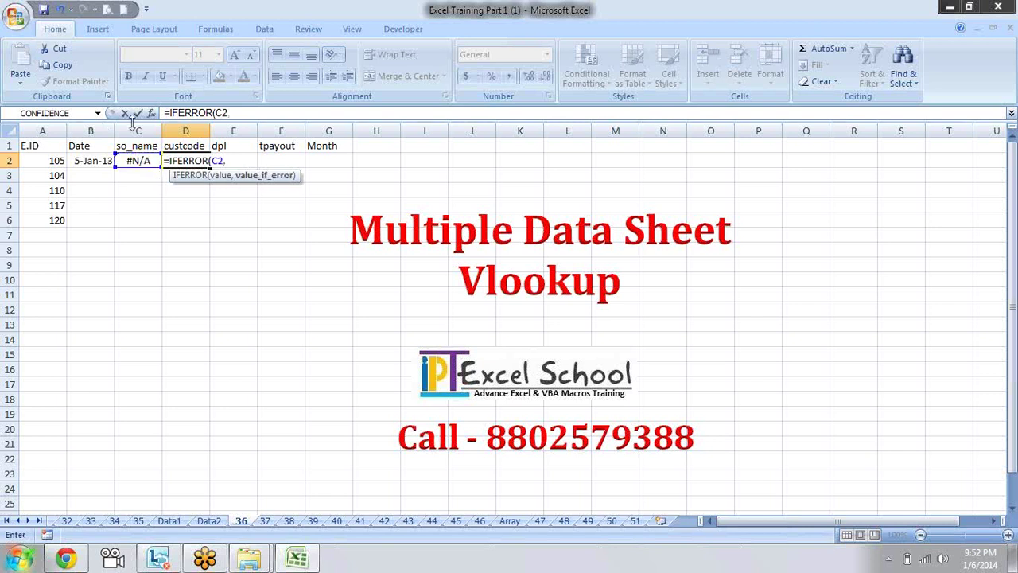
left_click(105, 163)
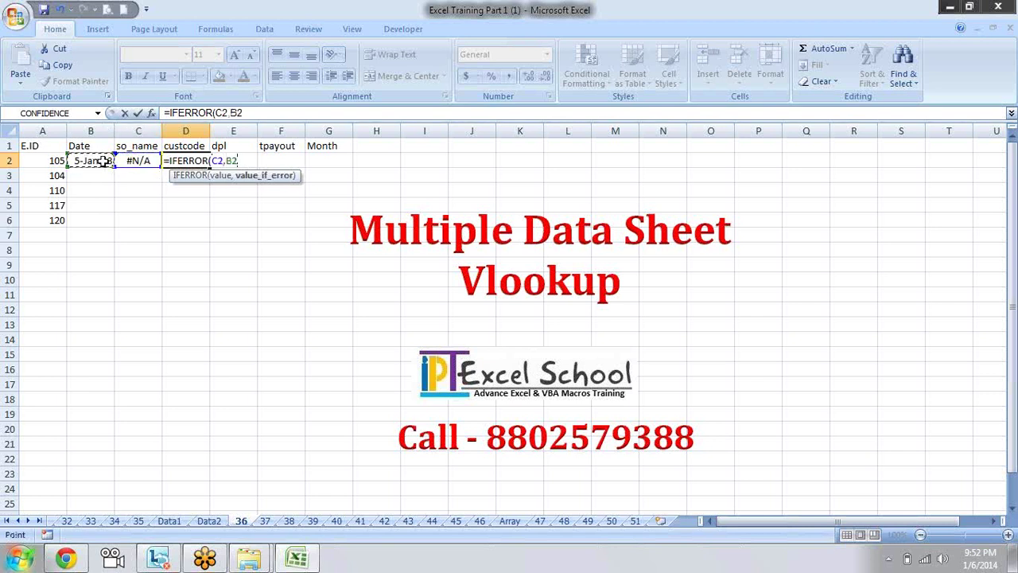
type(")")
key("Return")
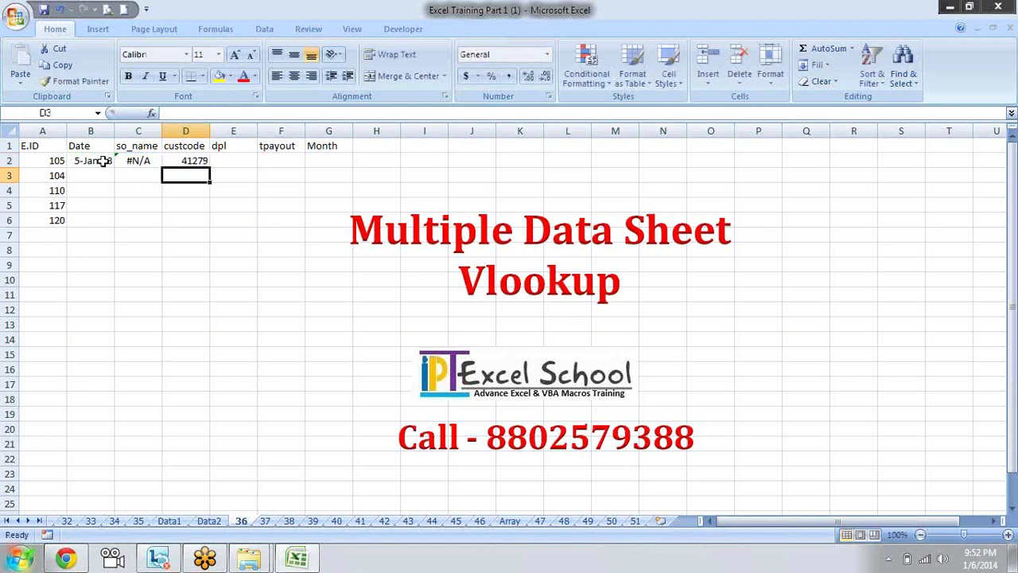
key("Up")
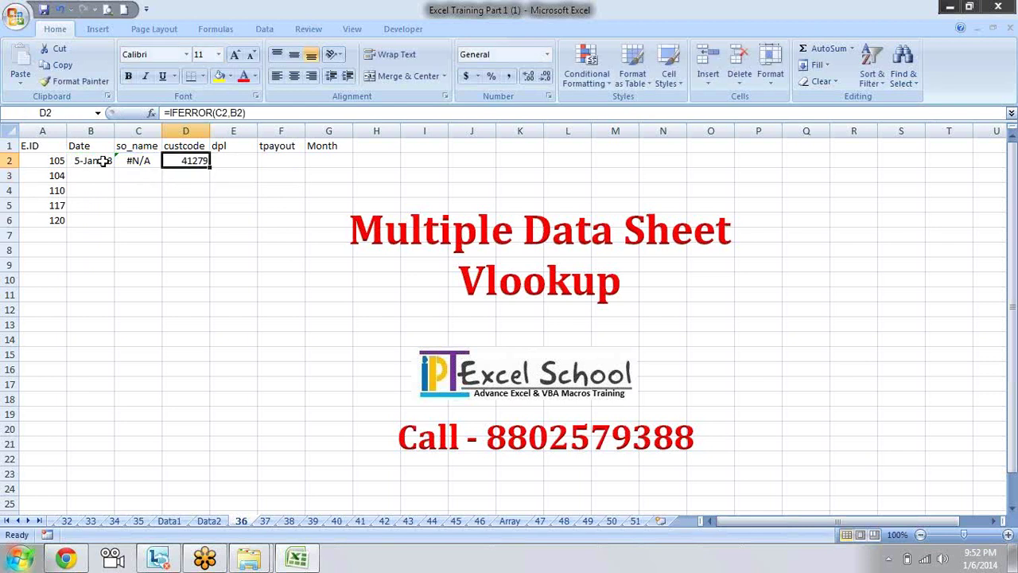
- Show D2 as a date, then clear its test formula and review B2's VLOOKUP
key("ctrl+shift+3")
key("Delete")
key("Left")
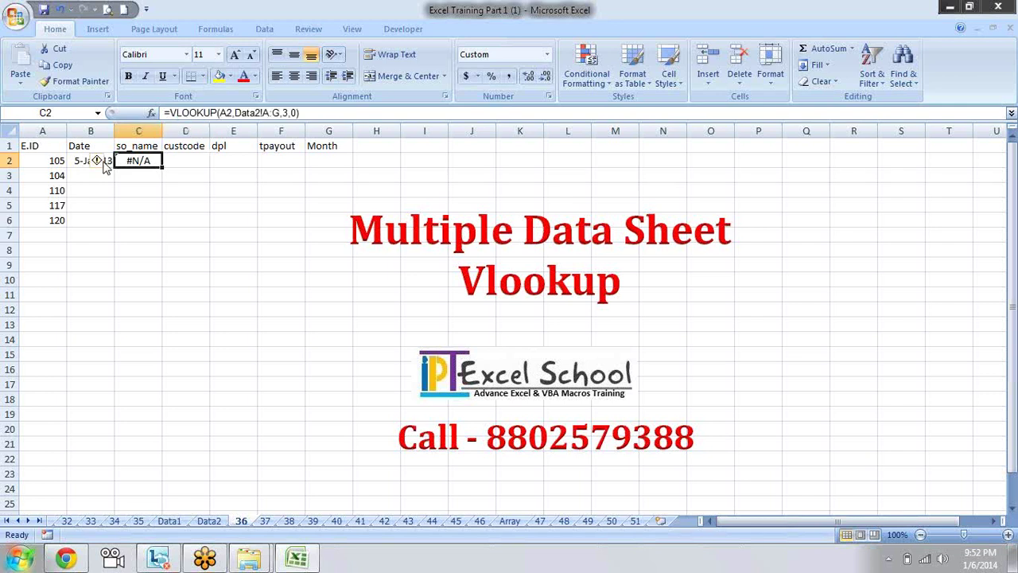
key("Left")
key("Right")
key("Left")
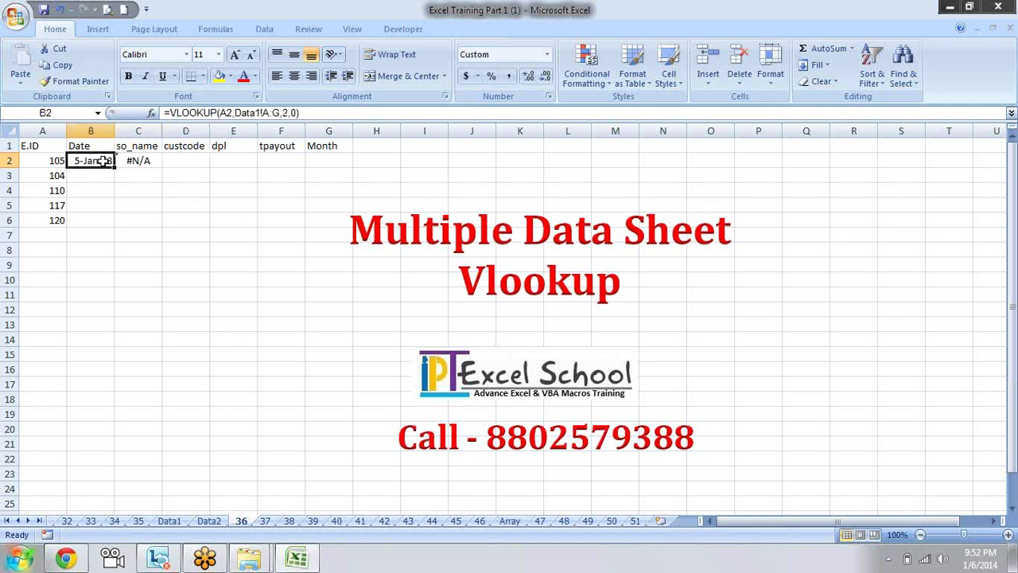
key("Right")
key("Right")
key("Left")
key("Left")
key("Right")
key("Right")
- Start an IFERROR formula in D2, then cancel the entry
type("=")
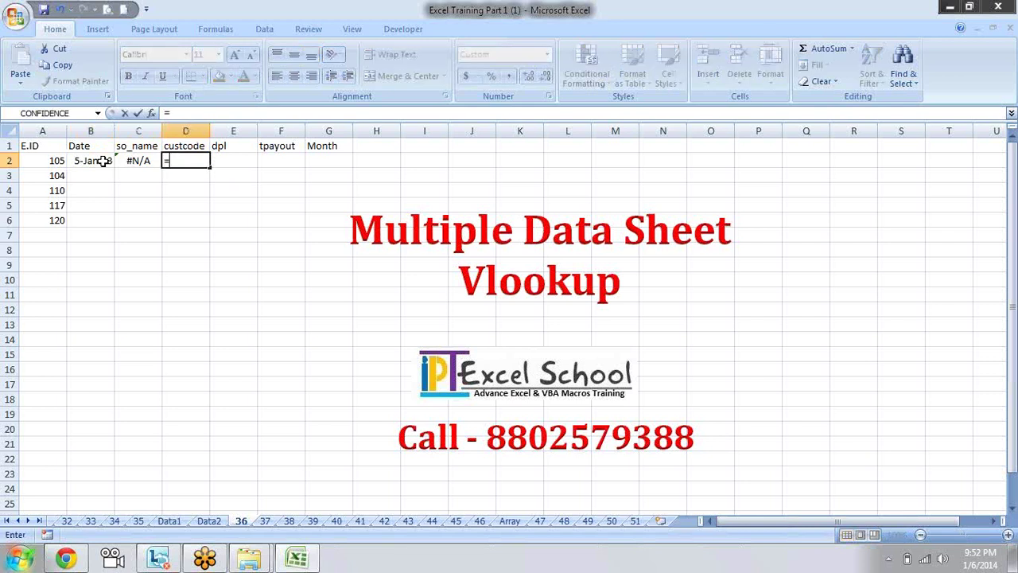
type("if(")
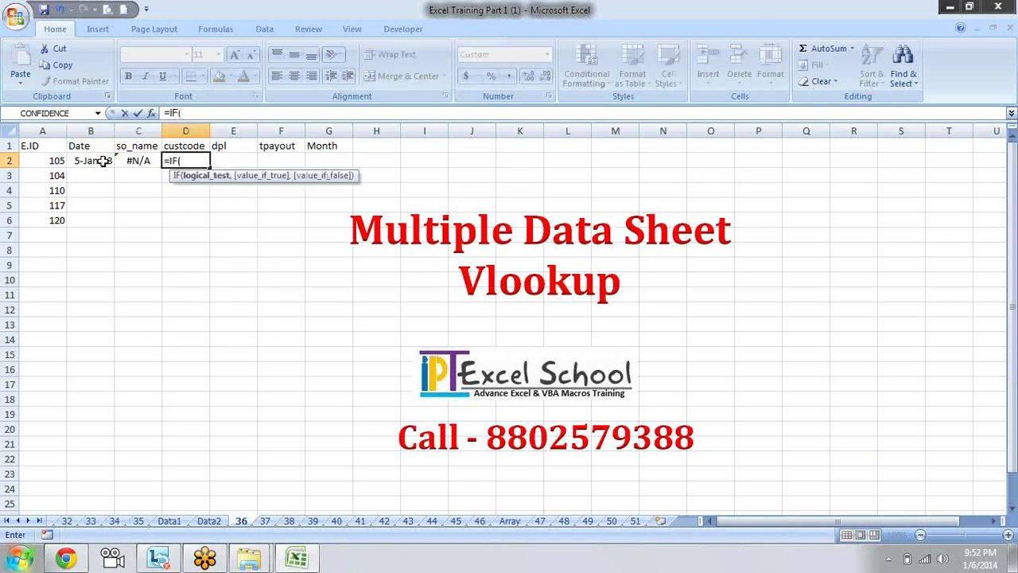
key("BackSpace")
type("e")
key("Tab")
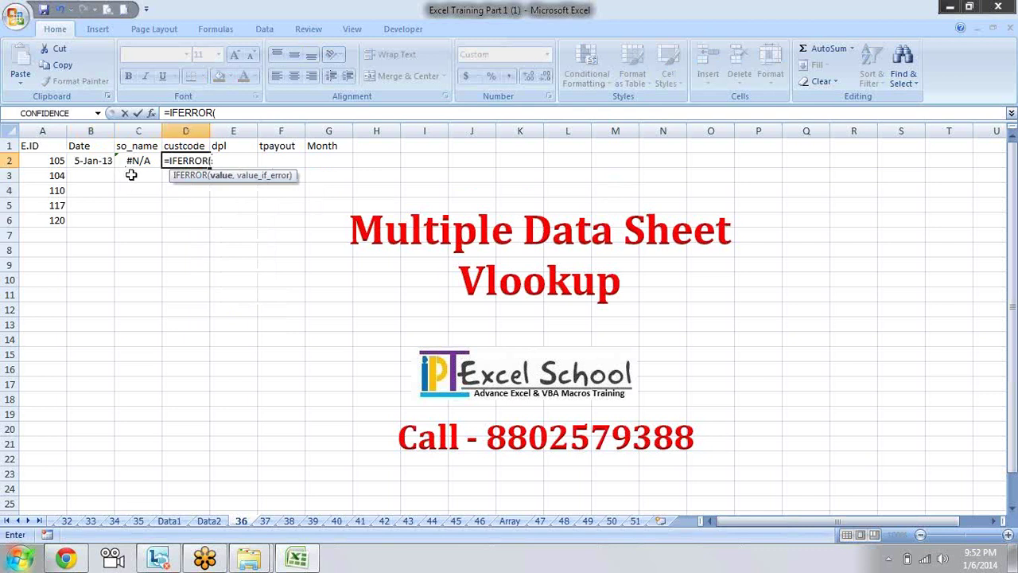
key("Escape")
- Wrap B2's VLOOKUP in IFERROR with an empty-string "" fallback
key("Left")
key("Left")
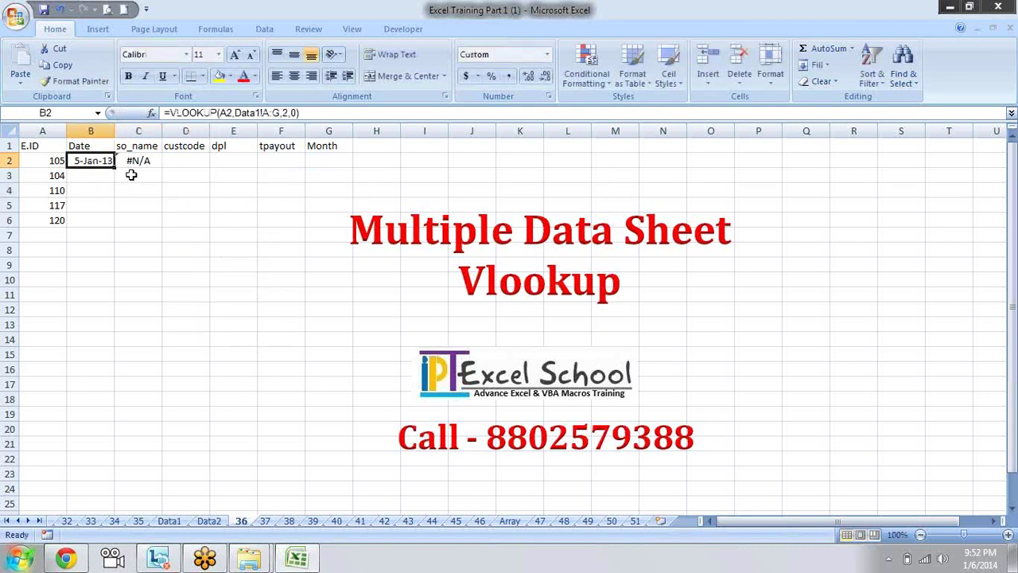
key("F2")
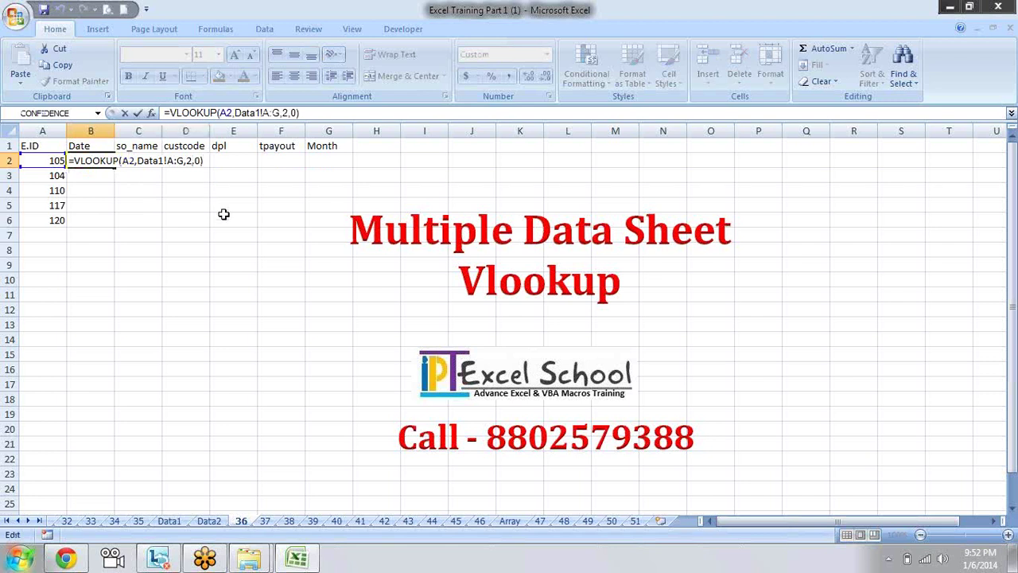
key("Home")
key("Right")
type("IFe")
key("Tab")
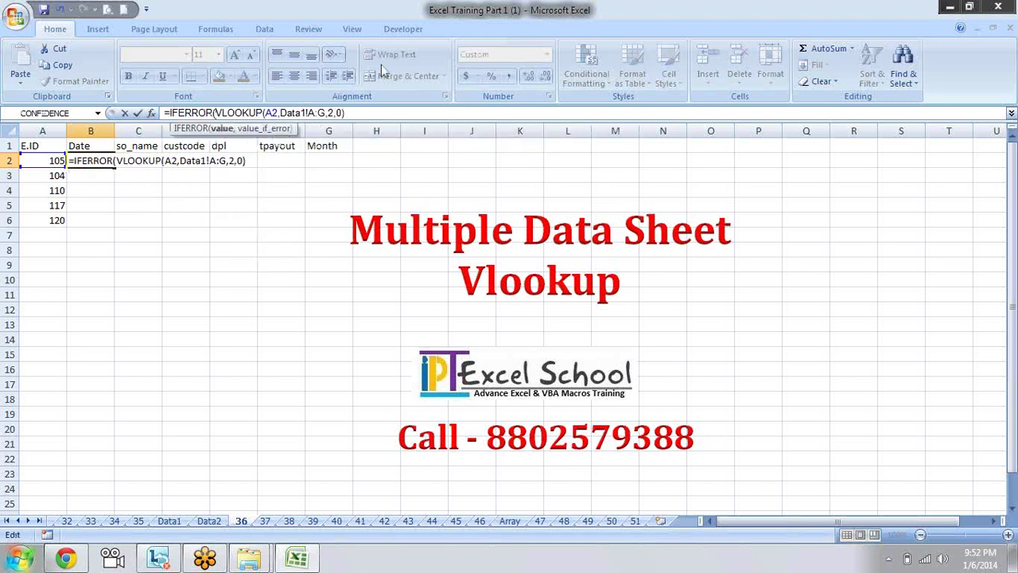
left_click(368, 113)
type(",")
type("\"\"")
key("Return")
- Inspect the Data2 VLOOKUP part of C2's formula without changing it
key("Up")
key("Right")
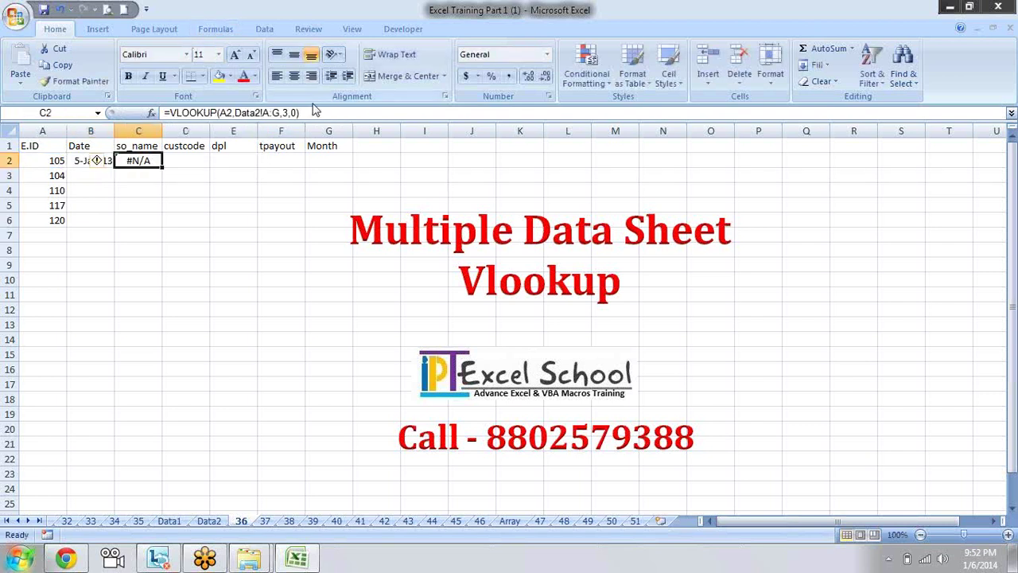
mouse_move(300, 113)
left_mouse_down()
mouse_move(170, 113)
mouse_move(314, 112)
left_mouse_up()
left_click(171, 113)
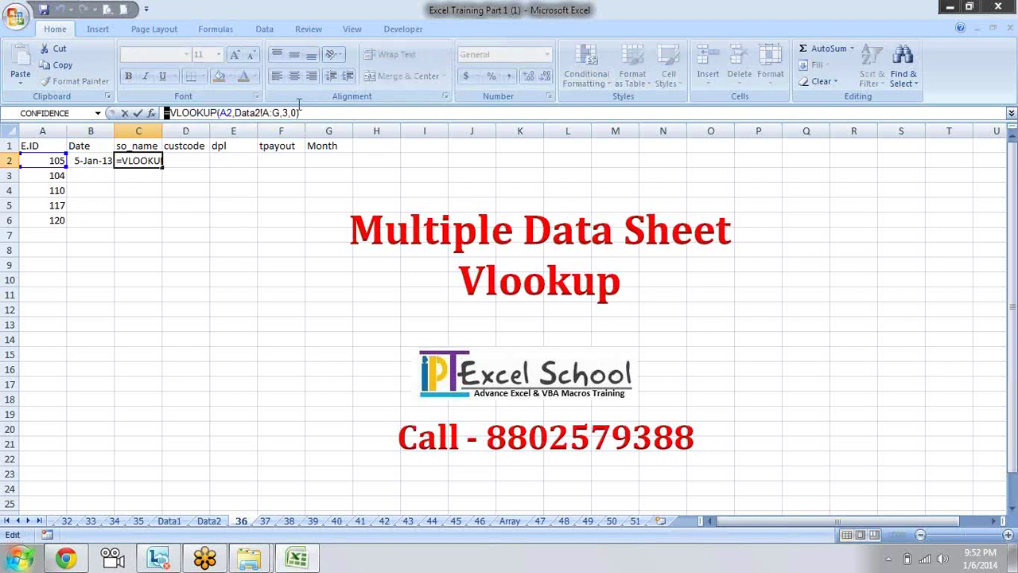
key("Escape")
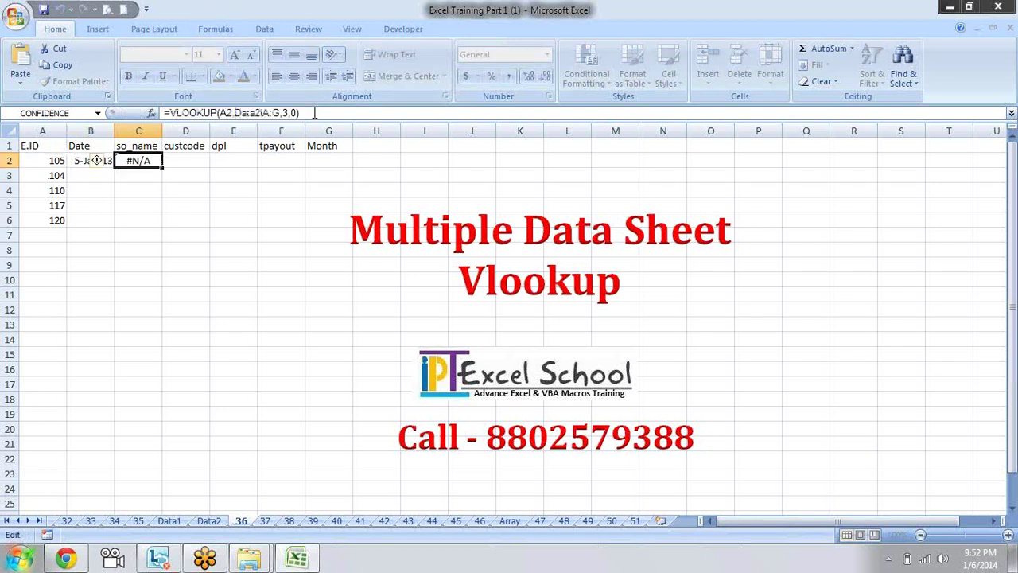
- Replace B2's empty fallback with VLOOKUP(A2,Data2!A:G,2,0)
key("Left")
key("F2")
key("Left")
key("shift+Left")
key("shift+Left")
type("VLOOKUP(A2,Data2!A:G,3,0)")
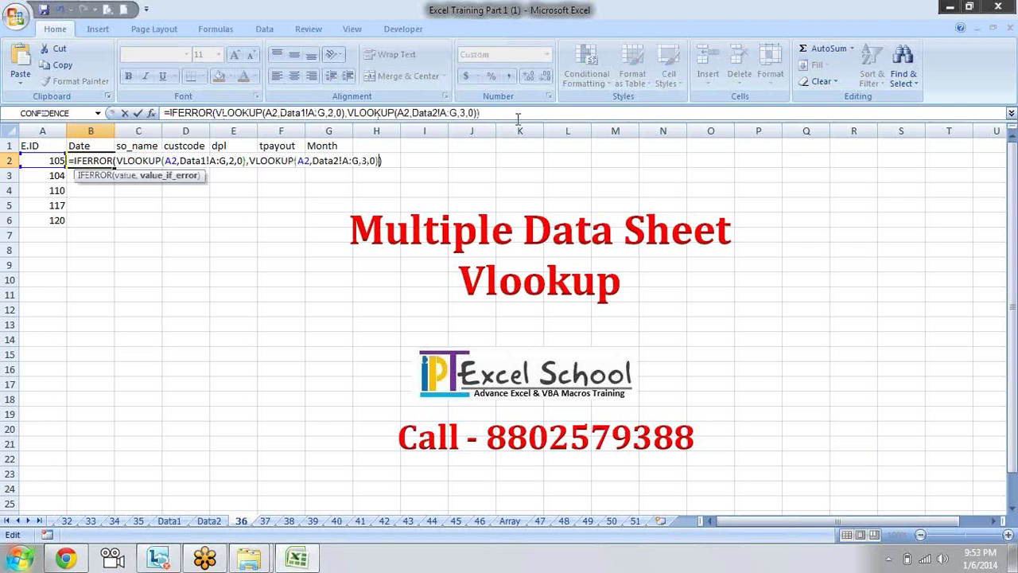
left_click(366, 161)
key("BackSpace")
type("2")
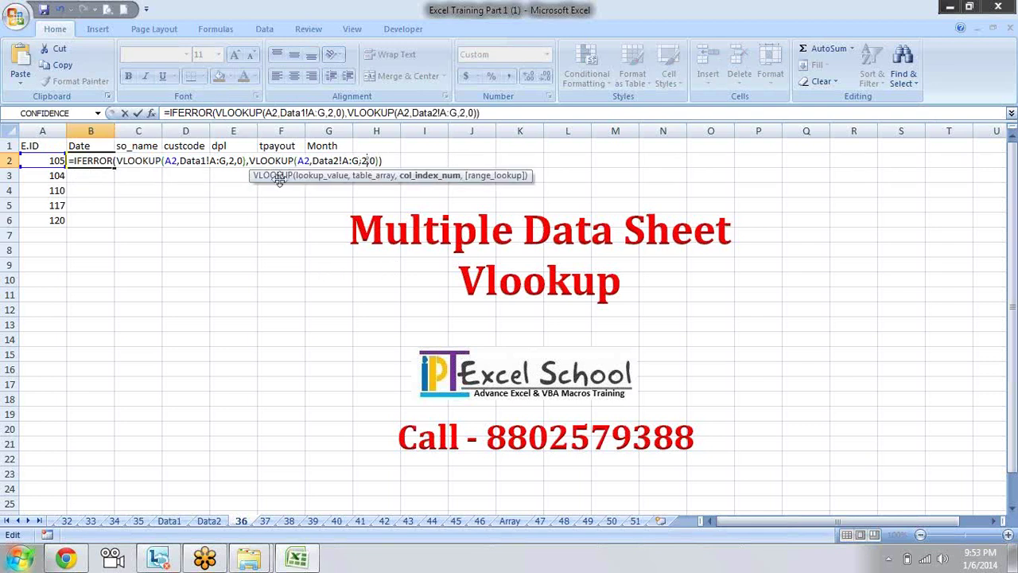
- Lock both B2 lookups to $A2 and $A:$G ranges in Data1 and Data2
left_click(209, 161)
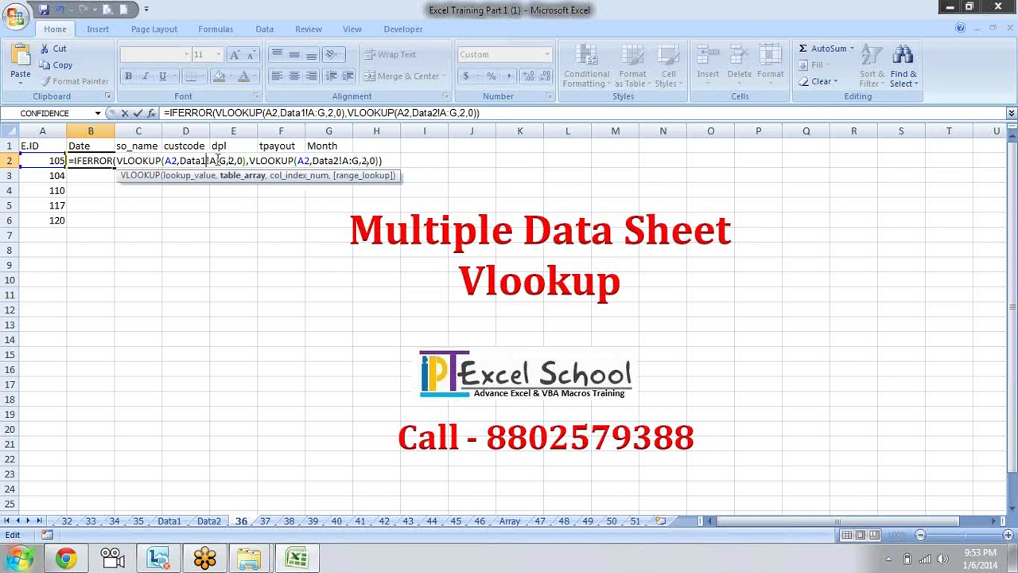
key("F4")
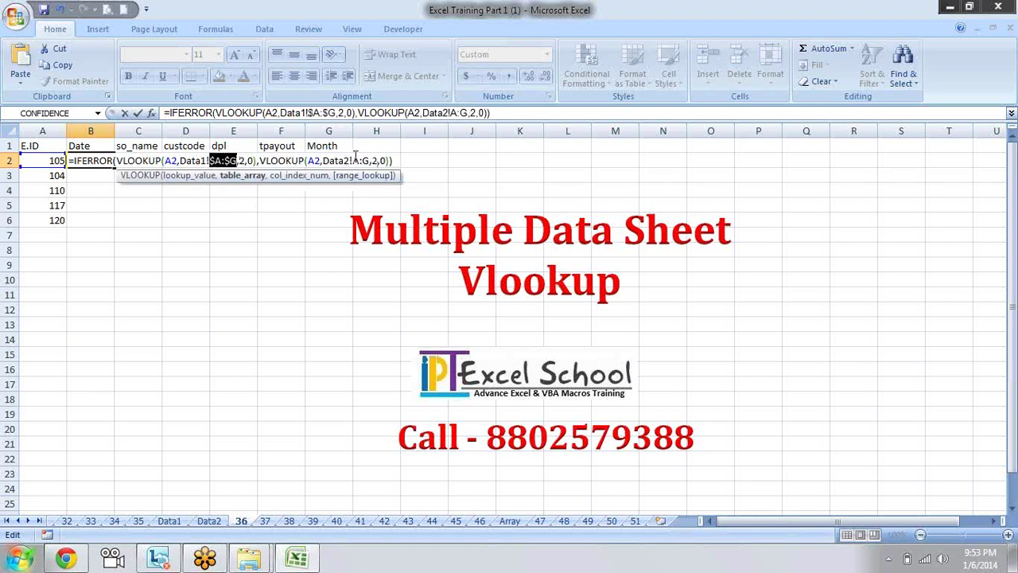
left_click(357, 161)
key("F4")
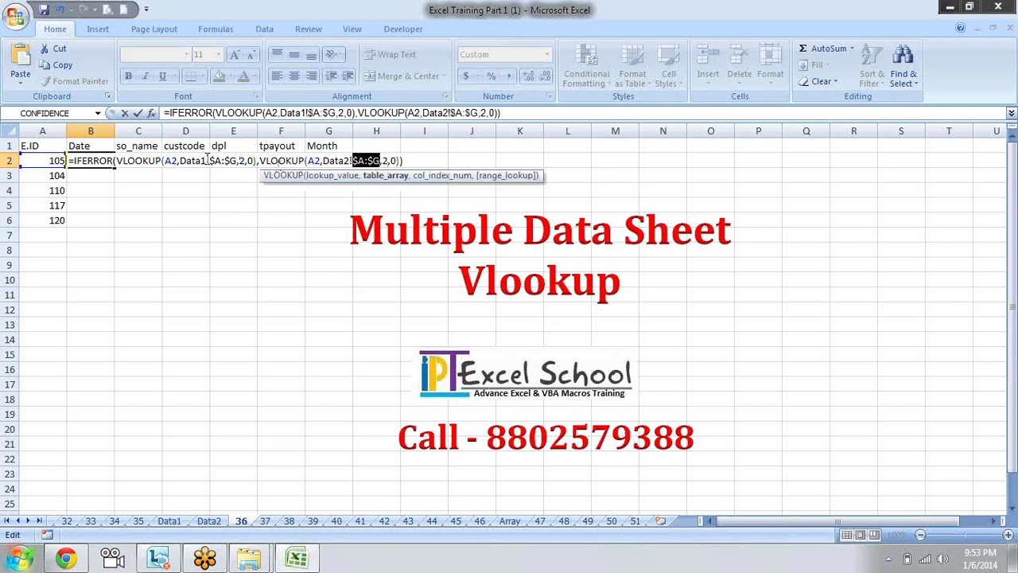
left_click(168, 161)
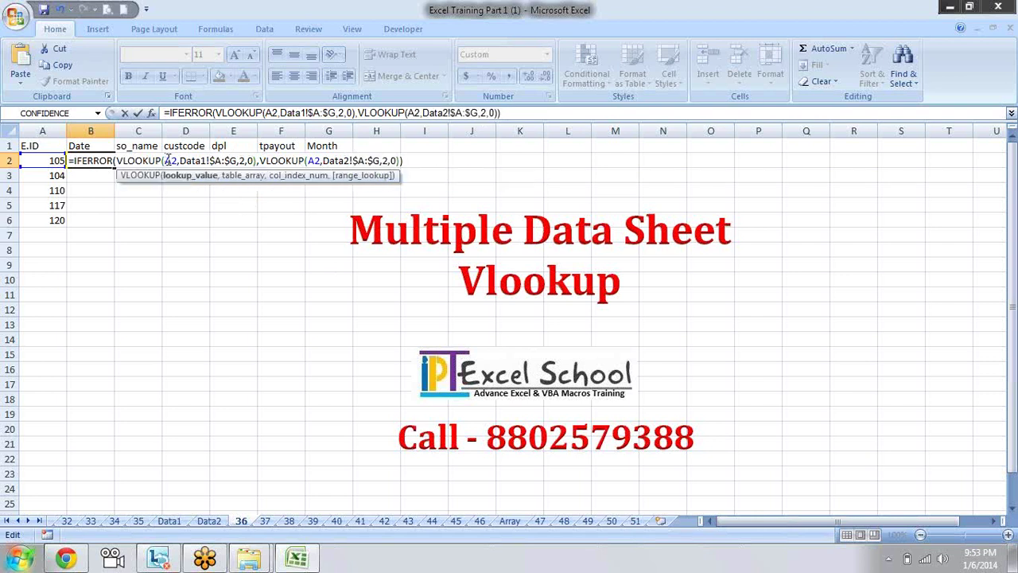
type("$")
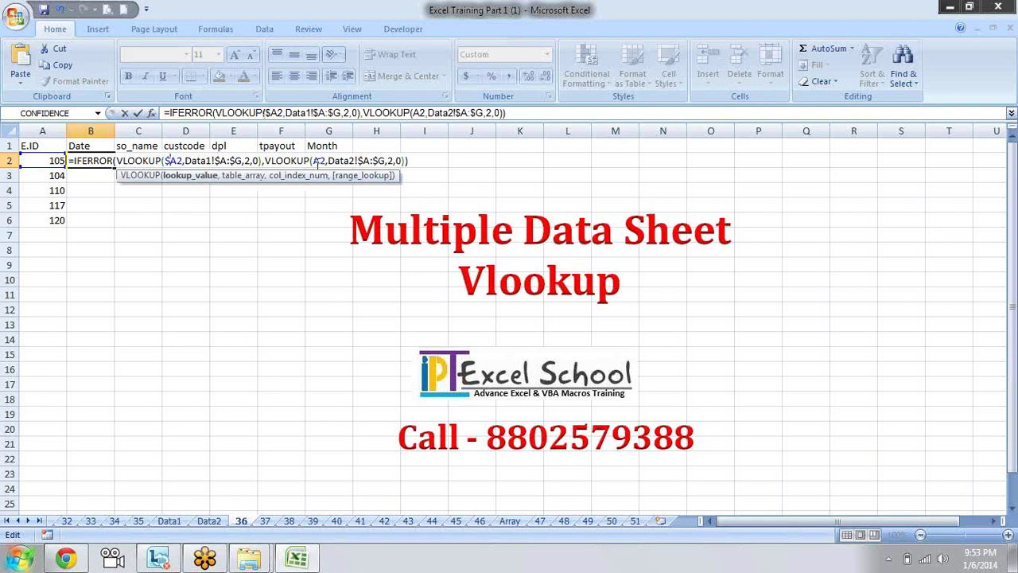
left_click(314, 161)
type("$")
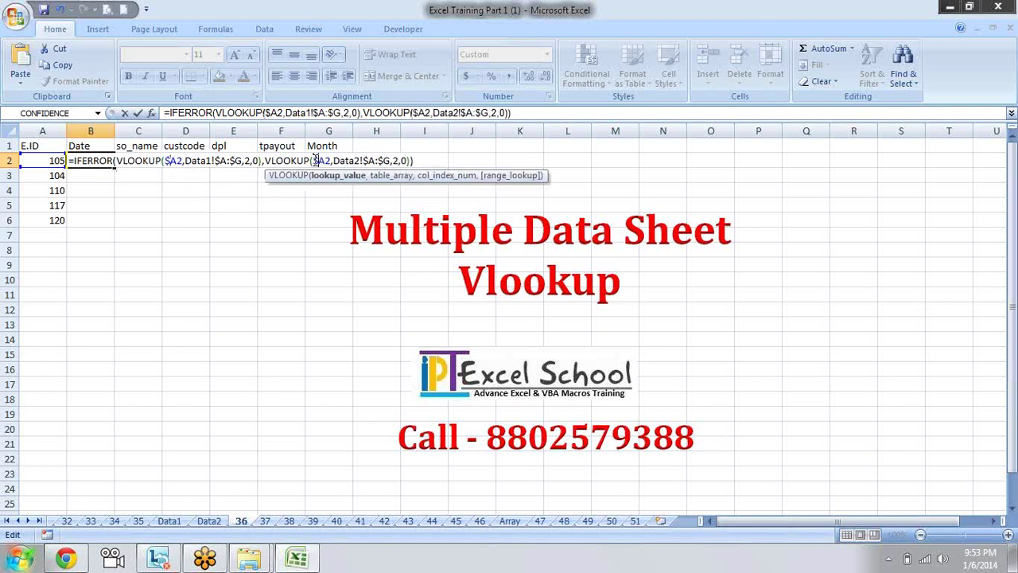
key("Return")
key("Up")
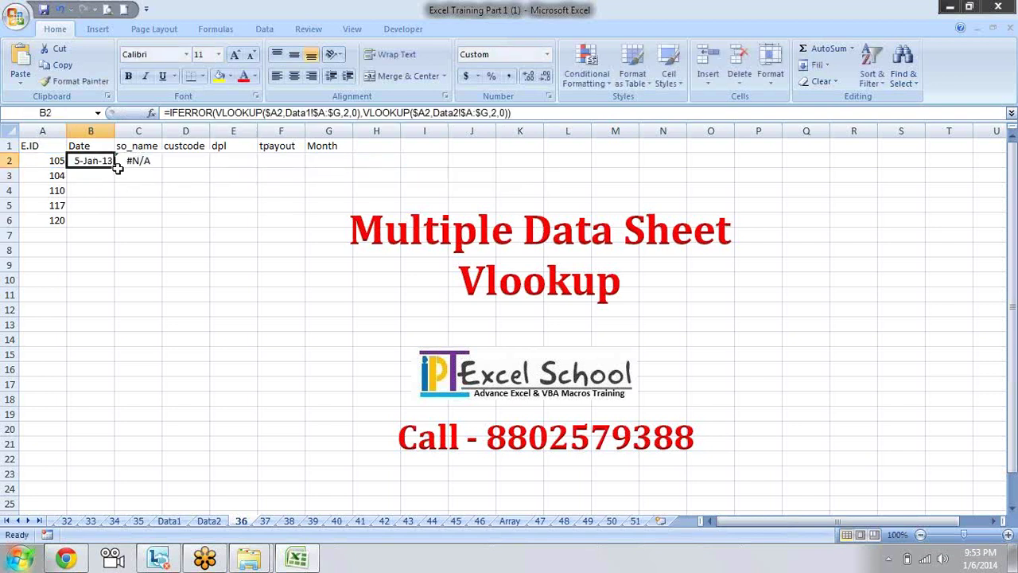
- Fill B2's formula across to G2 and adjust C2's lookup to show Om Paints
left_click_drag(116, 167, 343, 159)
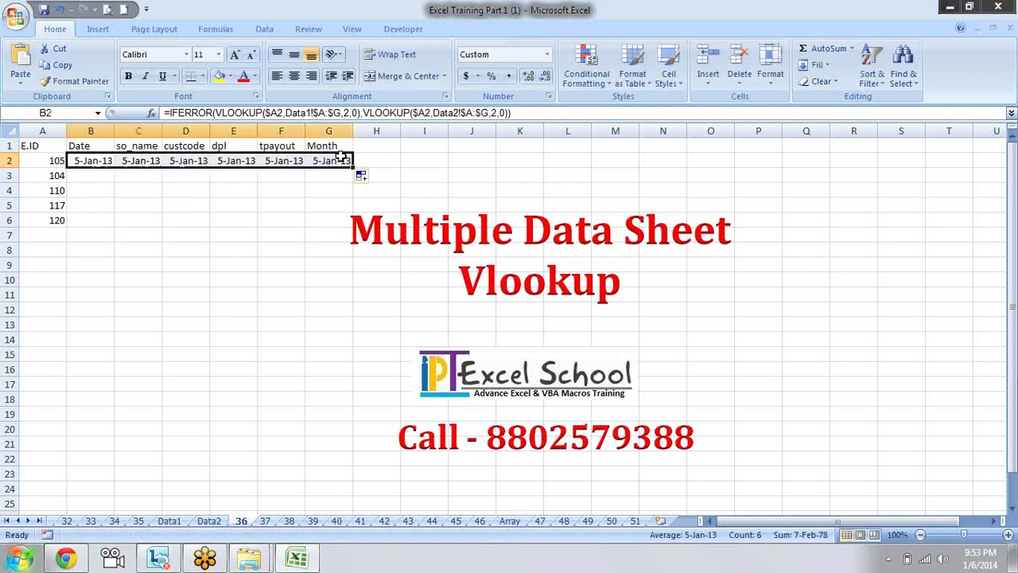
left_click(143, 159)
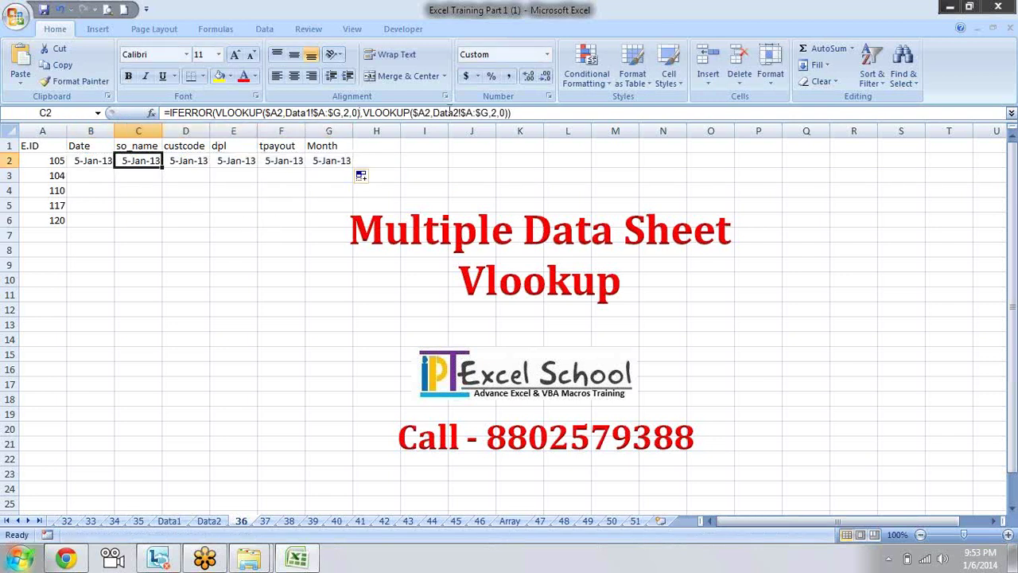
left_click(351, 112)
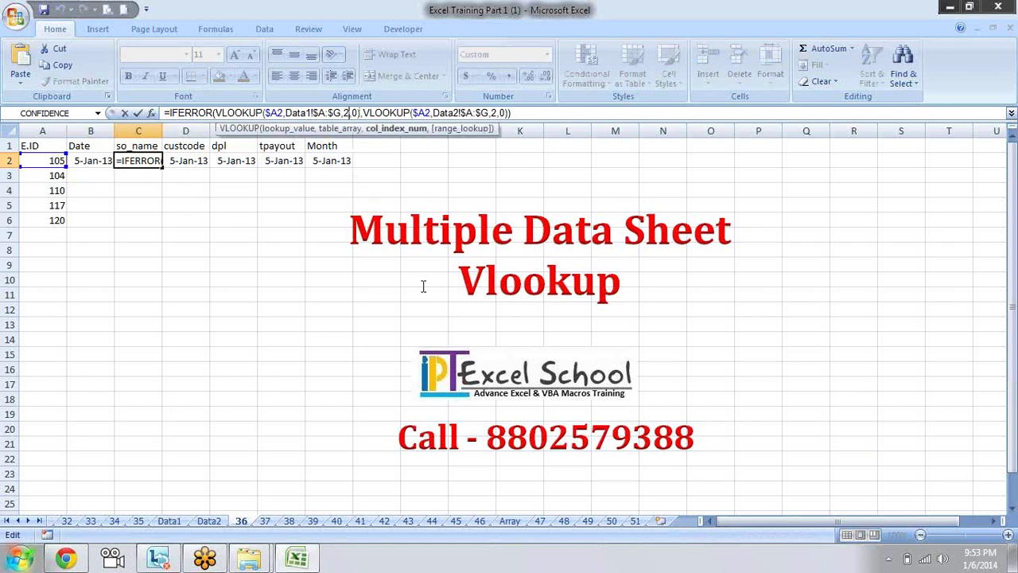
key("Left")
key("Return")
key("Up")
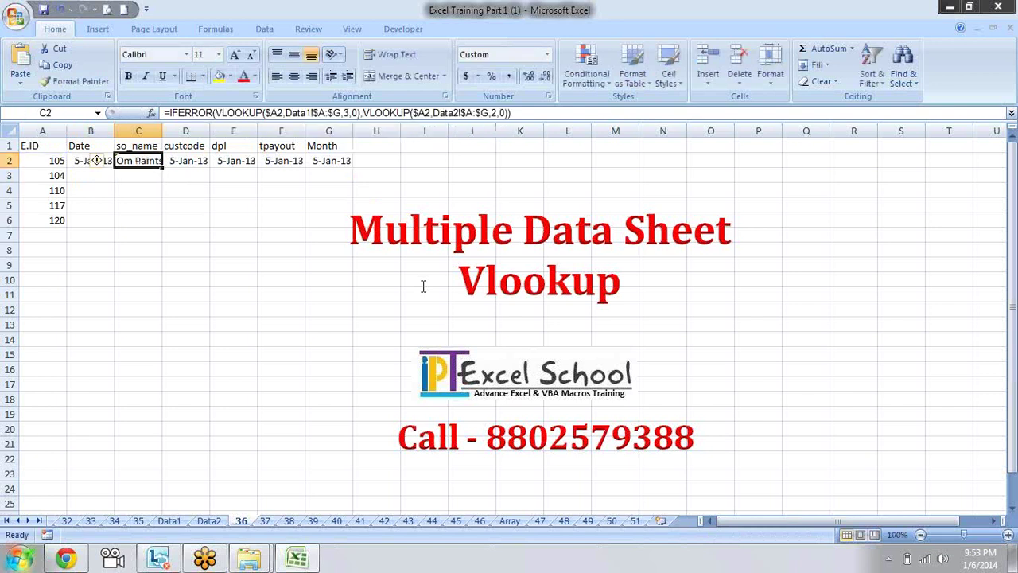
- Paste the IFERROR lookup formula into D2
key("Right")
key("F2")
key("ctrl+v")
key("Return")
key("Up")
key("Left")
- Change C2's column index to 4 and D2's second lookup index to 2
left_click(495, 113)
key("BackSpace")
type("4")
key("ctrl+Return")
key("Right")
key("F2")
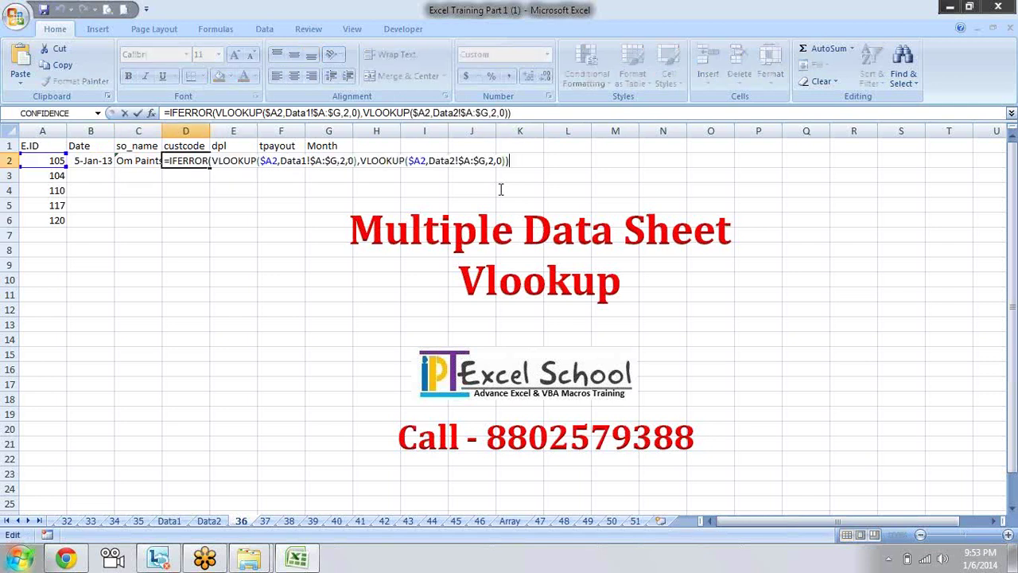
double_click(493, 160)
key("Delete")
type("2")
key("Return")
- Change D2's first lookup column index from 2 to 3
key("Up")
key("F2")
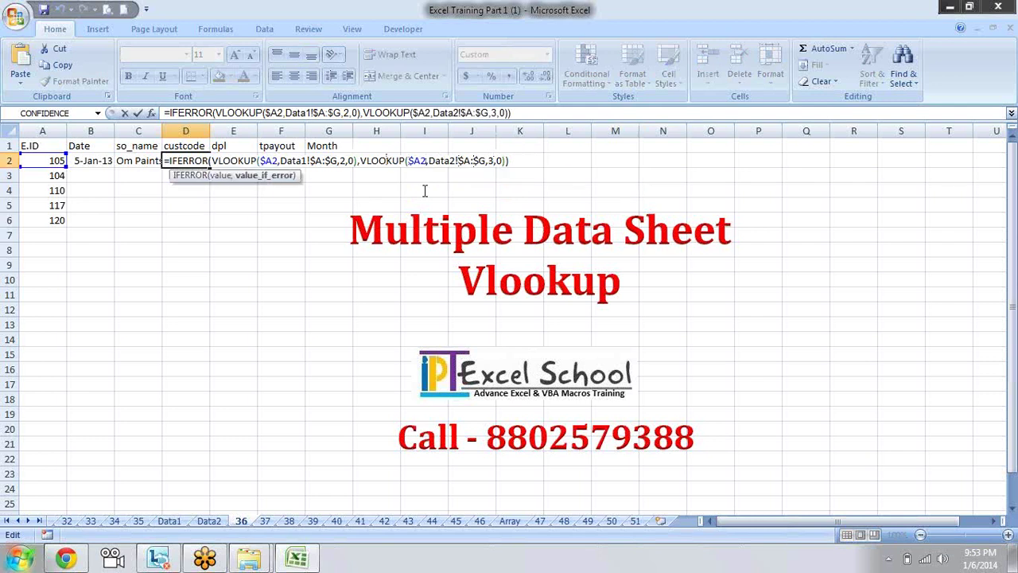
key("Left")
key("Left")
key("Left")
key("BackSpace")
type("3")
key("Return")
- Set both of D2's VLOOKUP column indexes to 4 to return custcode 107826
key("Up")
key("Right")
key("Left")
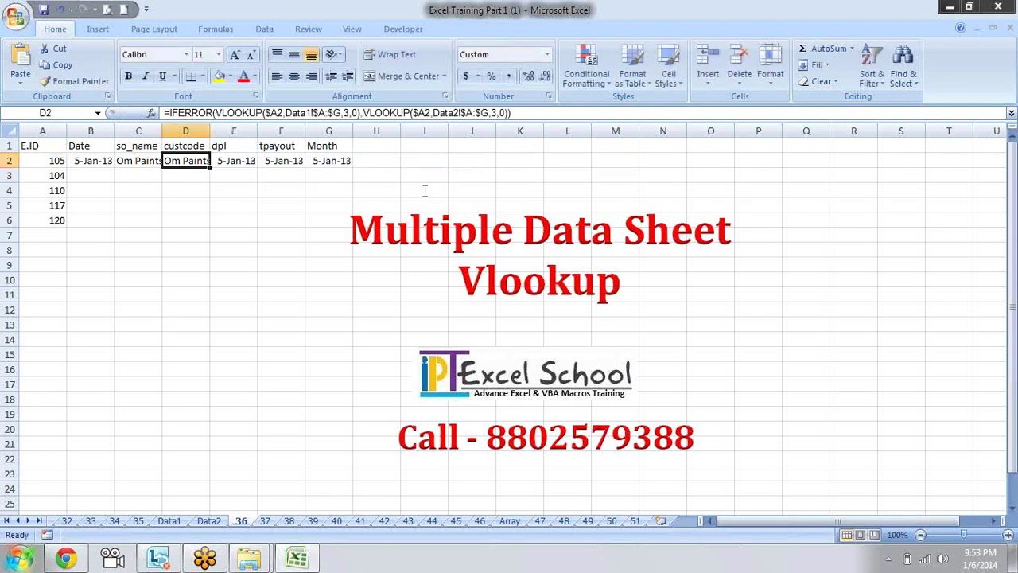
key("F2")
key("Left")
key("Left")
key("Left")
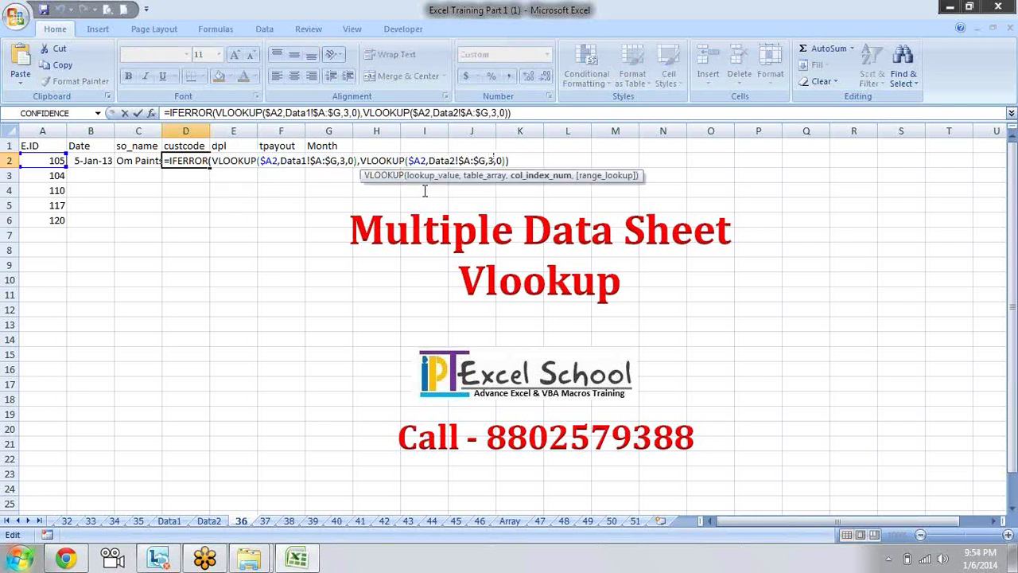
key("BackSpace")
type("4")
key("Left")
key("Left")
key("Left")
key("Left")
key("Left")
key("Left")
key("Left")
key("Left")
key("Left")
key("Left")
key("Left")
key("BackSpace")
type("4")
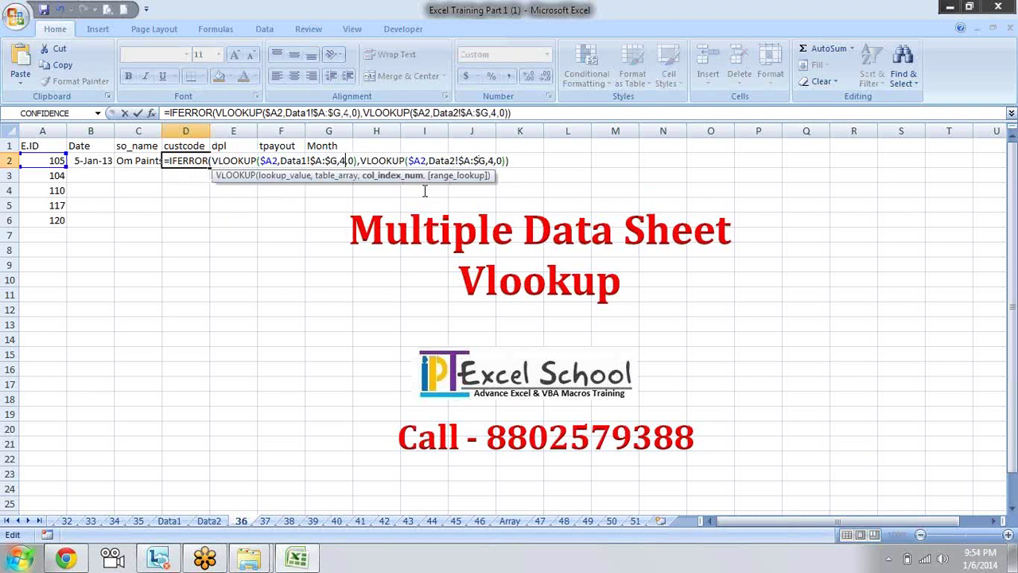
key("Return")
key("Up")
key("Right")
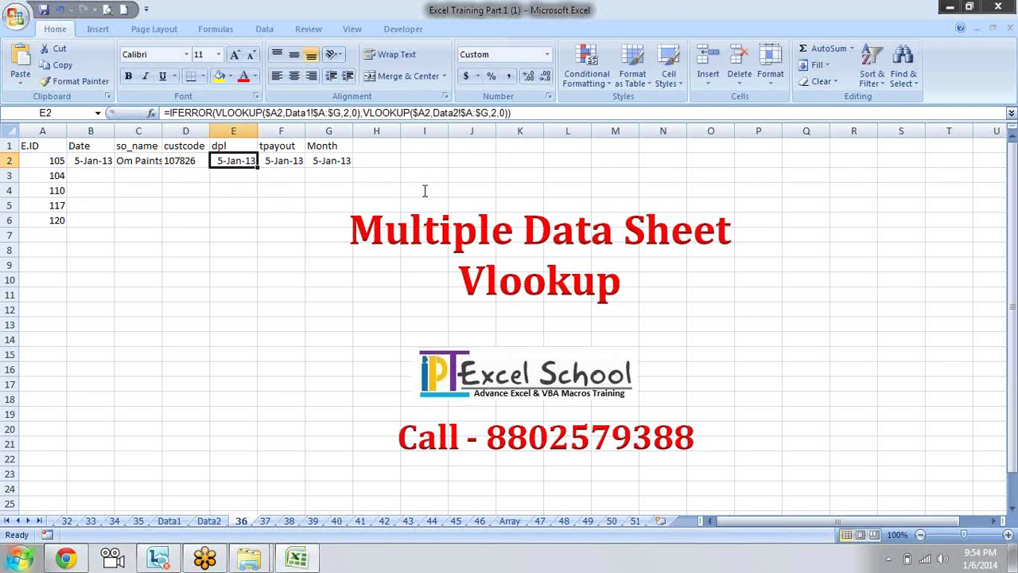
- Set both column indexes in E2's dpl lookup to 5
key("F2")
key("Left")
key("Left")
key("Left")
key("Left")
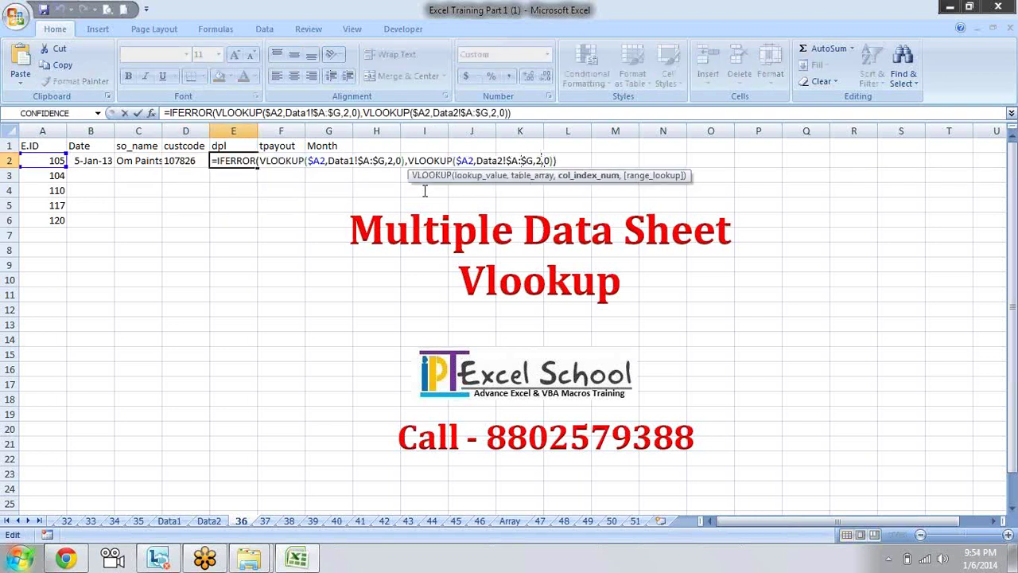
key("BackSpace")
type("5")
key("Left")
key("Left")
key("Left")
key("Left")
key("Left")
key("Left")
key("BackSpace")
type("5")
key("ctrl+Return")
- Set both column indexes in F2's tpayout lookup to 6
key("Right")
key("F2")
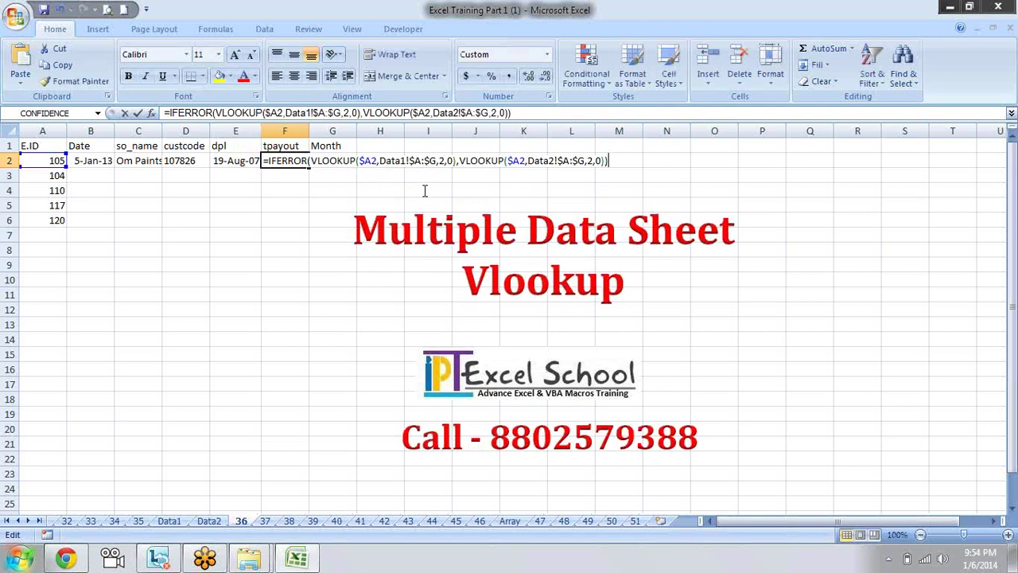
key("Left")
key("Left")
key("Left")
key("Left")
key("Left")
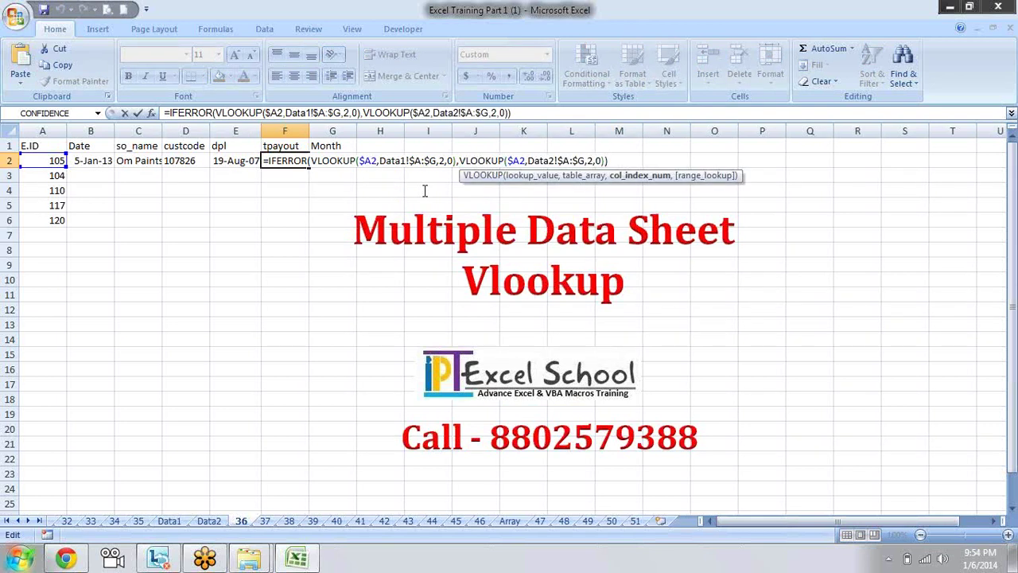
key("BackSpace")
type("6")
key("Left")
key("Left")
key("Left")
key("Left")
key("Left")
key("Left")
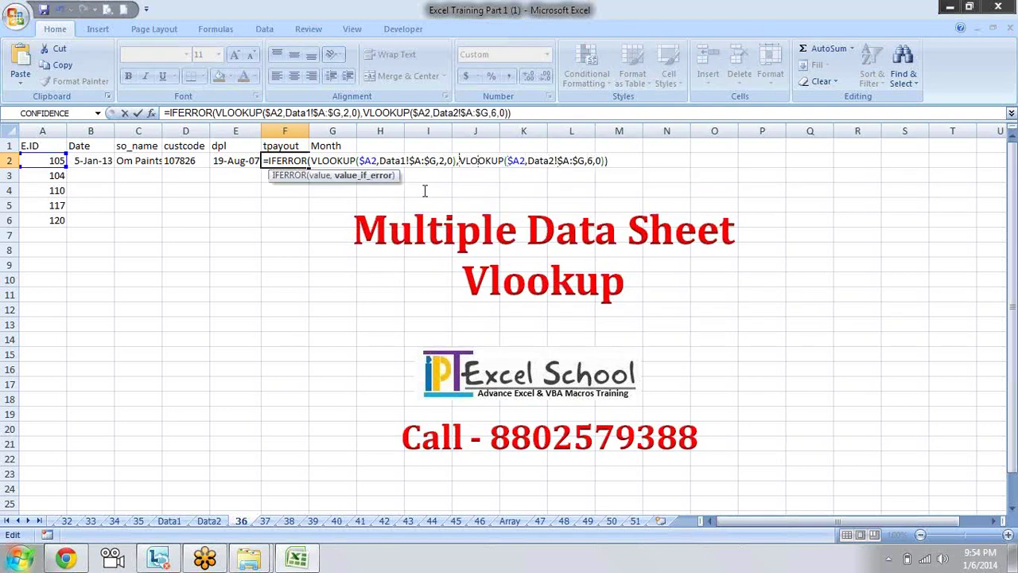
key("BackSpace")
type("6")
key("BackSpace")
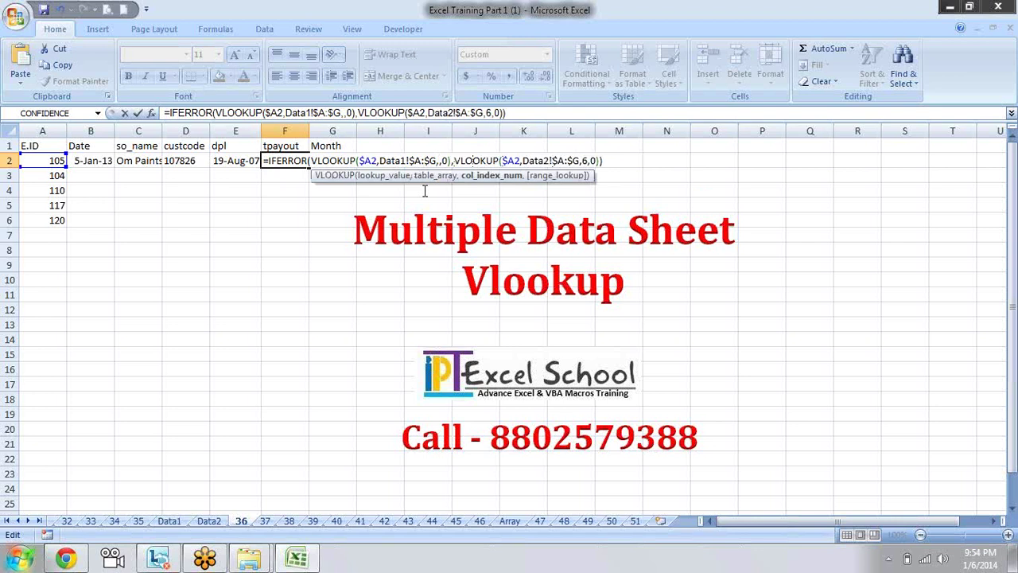
type("6")
key("ctrl+Return")
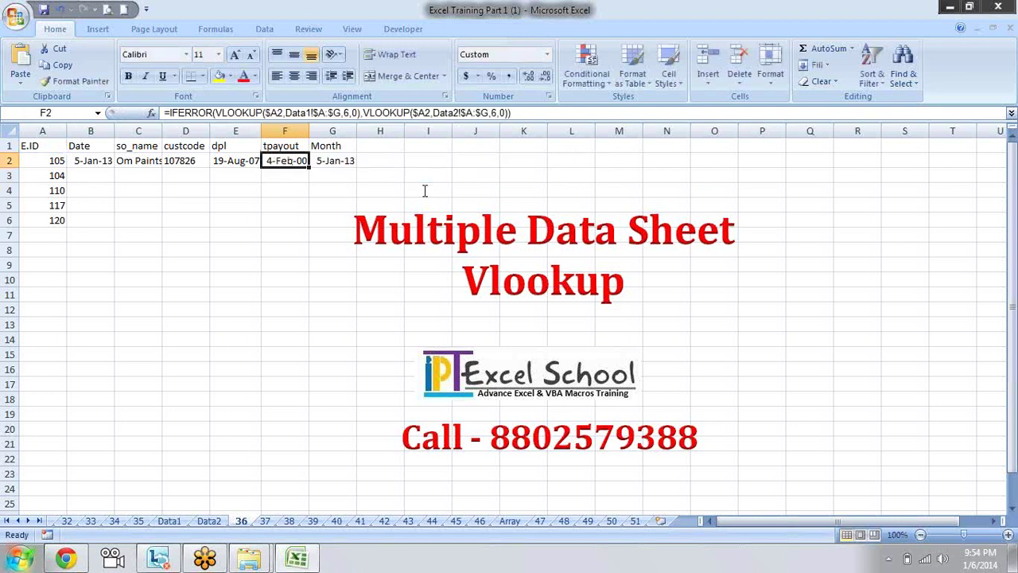
- Apply General format to F2 and E2, showing 35.05976 and 2788
key("ctrl+shift+asciitilde")
key("Left")
key("ctrl+shift+asciitilde")
- Set both column indexes in G2's Month lookup to 7, showing May
key("Right")
key("Right")
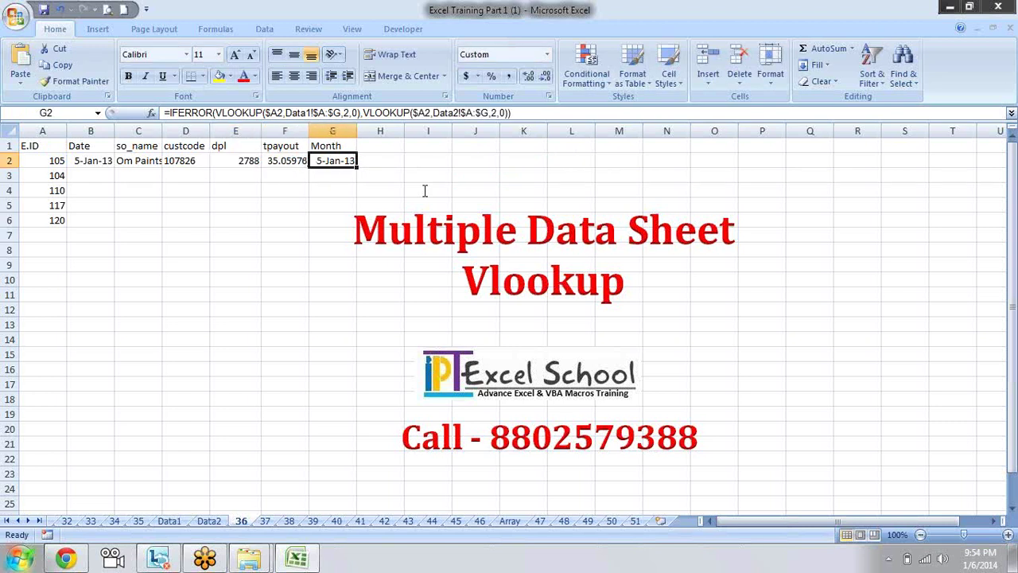
key("F2")
key("Left")
key("Left")
key("Left")
key("Left")
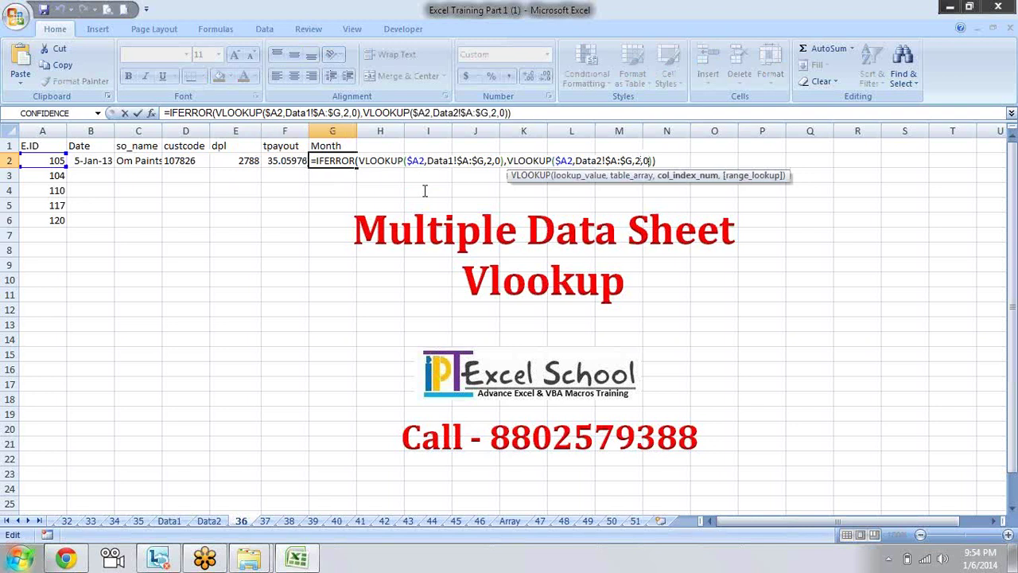
key("BackSpace")
type("7")
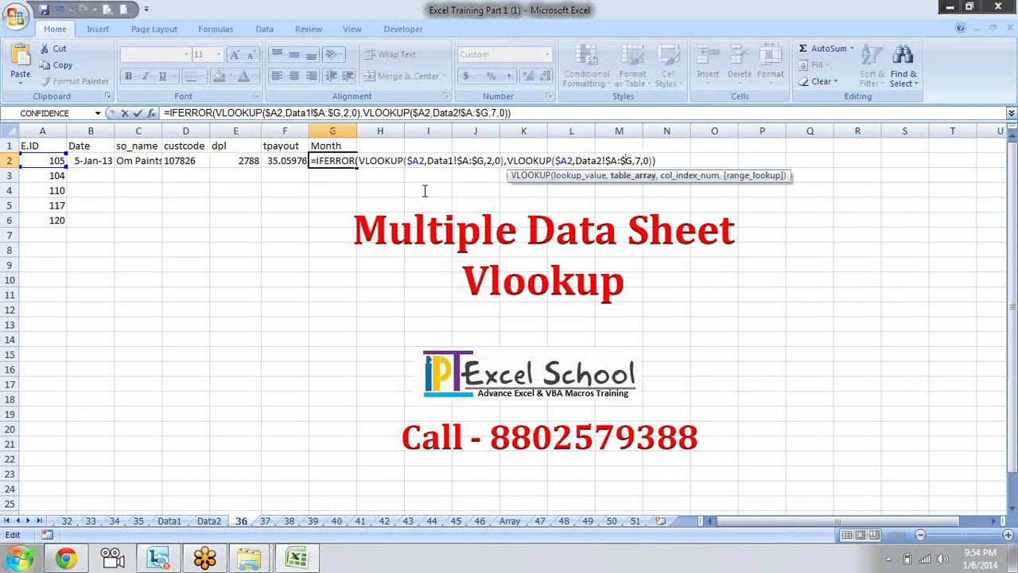
key("Left")
key("Left")
key("Left")
key("BackSpace")
type("7")
key("Return")
- Select the row 2 lookup formulas from B2 to G2
key("Up")
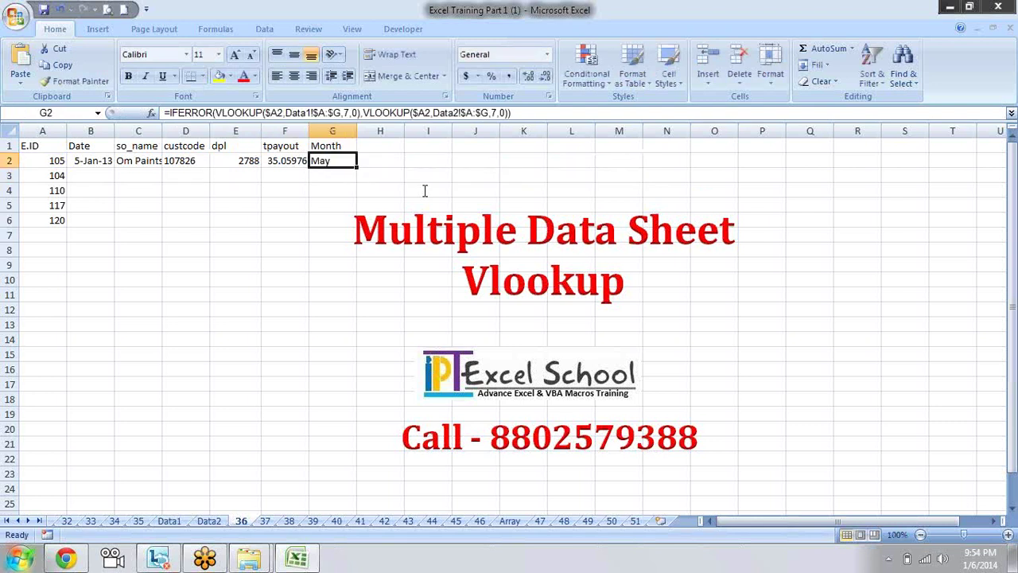
key("shift+Left")
key("Left")
key("Left")
key("Left")
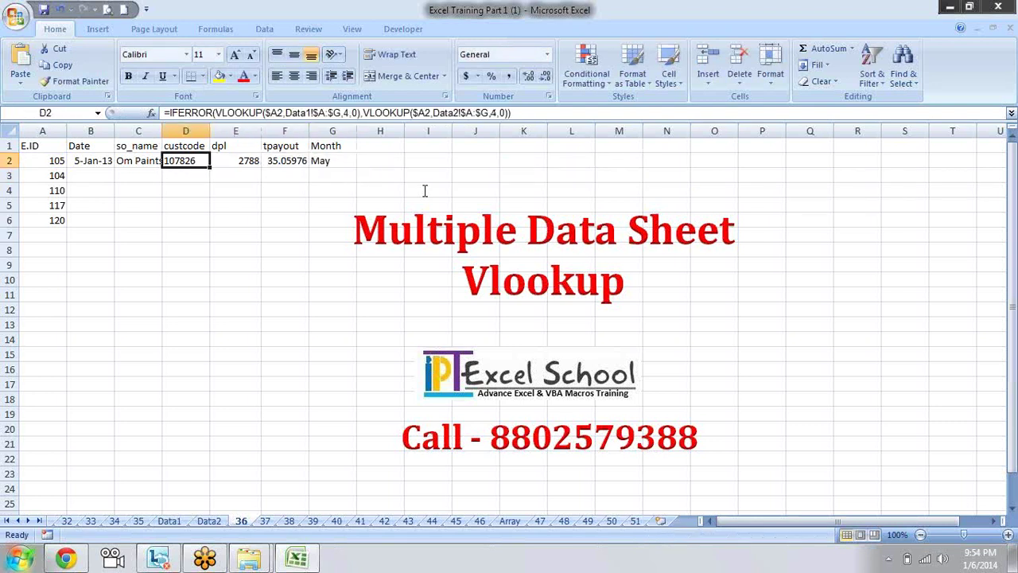
key("Left")
key("Left")
key("shift+Right")
key("shift+Right")
key("shift+Right")
key("shift+Right")
key("shift+Right")
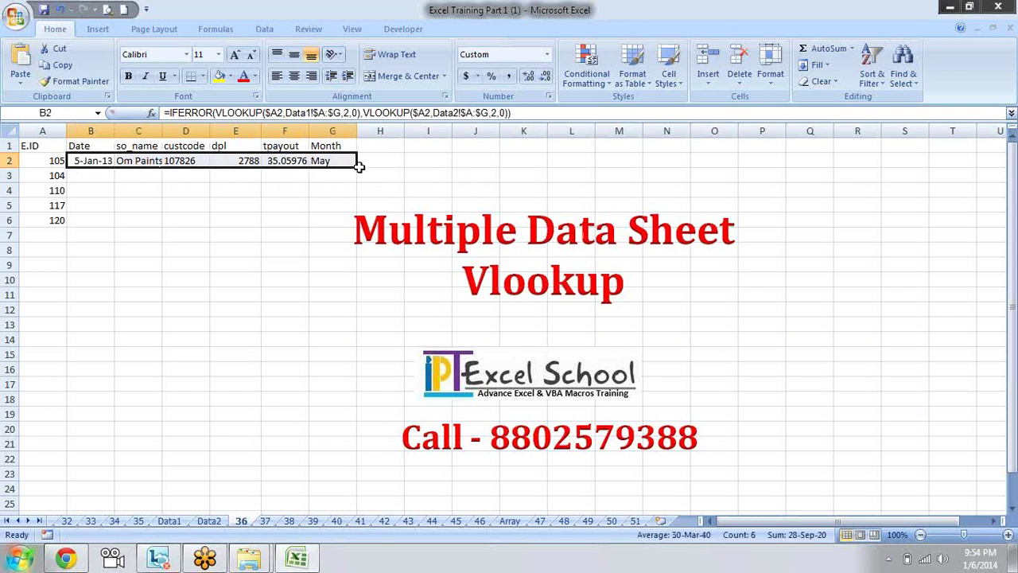
- Fill B2:G2 down through row 6 and widen the so_name column C
left_click_drag(358, 167, 358, 228)
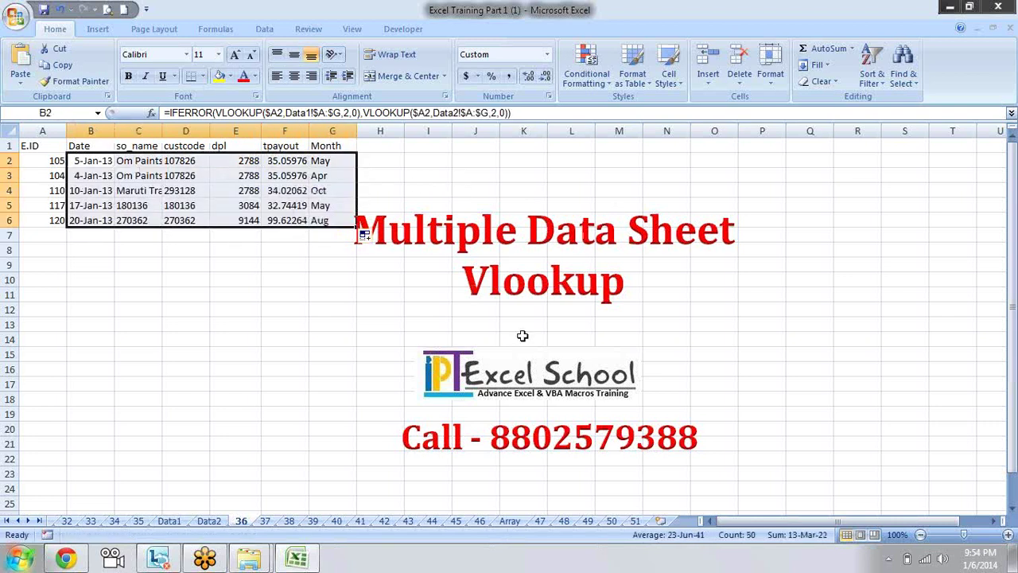
left_click(330, 200)
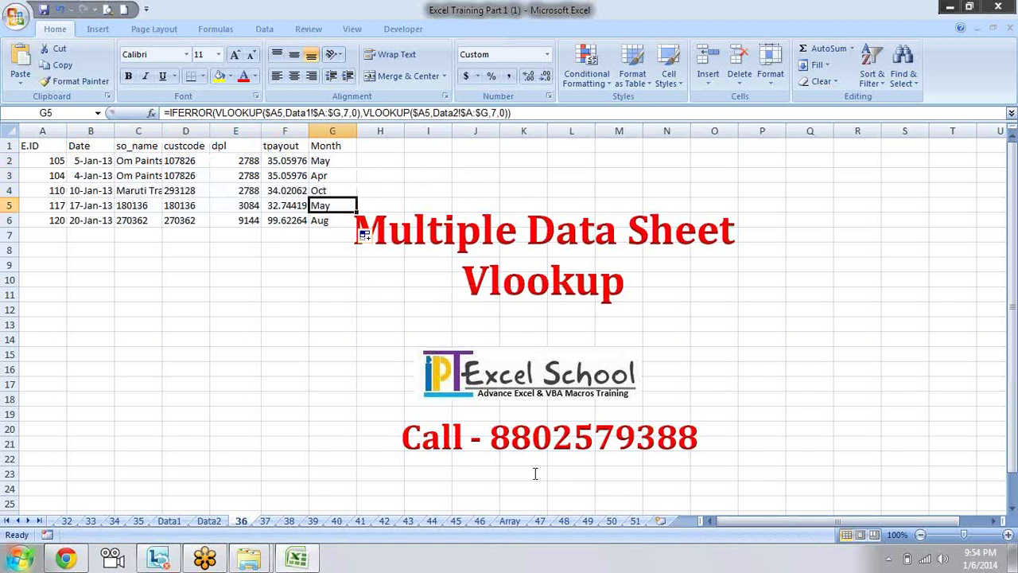
key("Left")
key("Left")
key("Left")
key("Left")
key("Left")
key("Right")
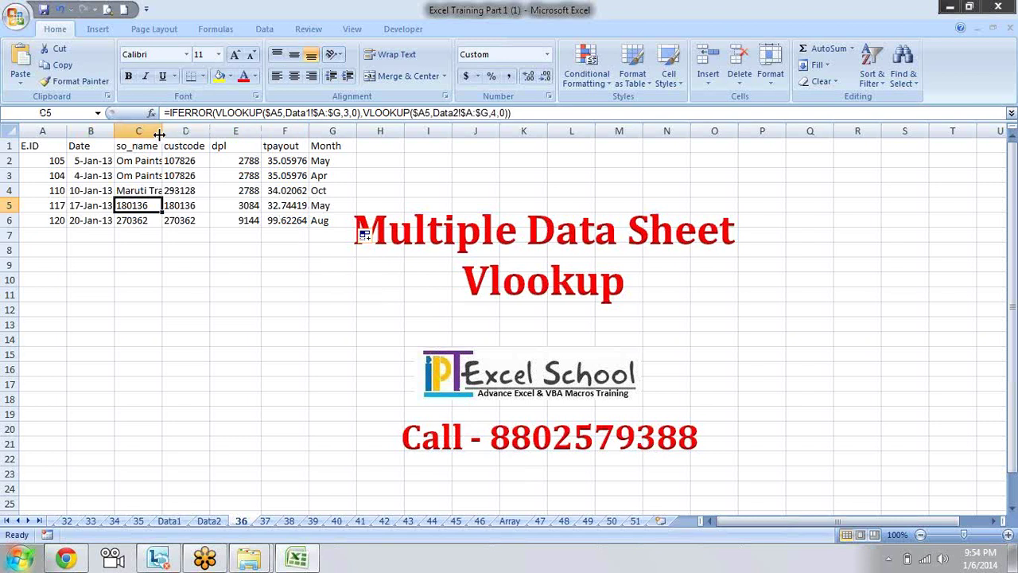
left_click_drag(159, 134, 214, 133)
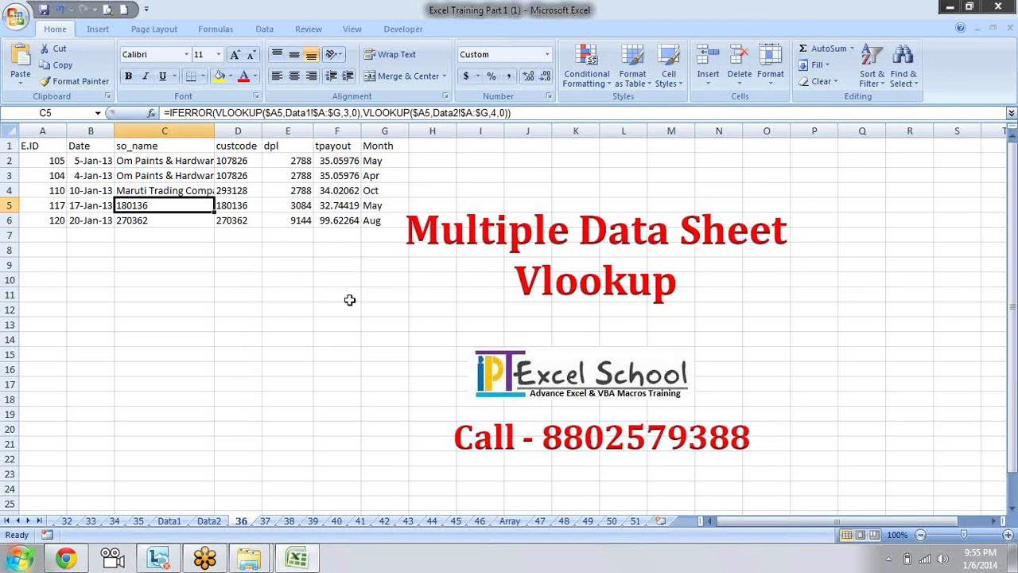
- Start rewriting C5's formula with IFERROR and fix the parenthesis after the second IFERROR
left_click(367, 114)
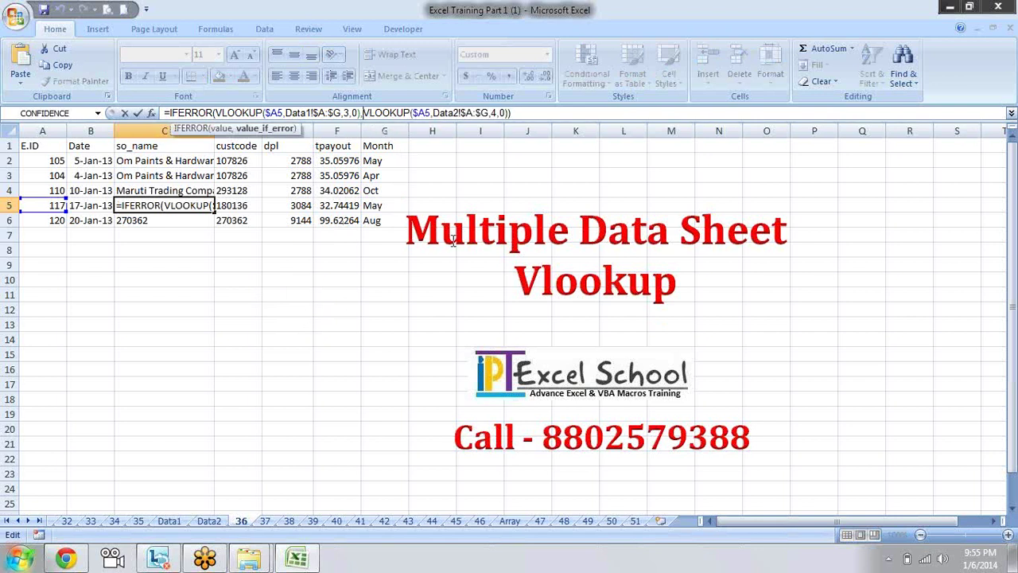
type("i")
key("Down")
key("Tab")
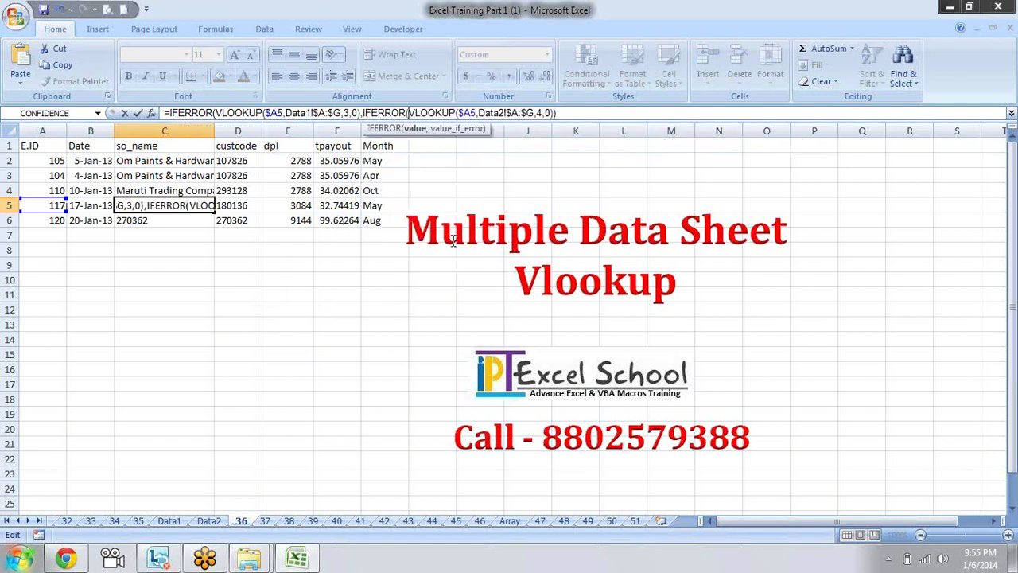
key("Right")
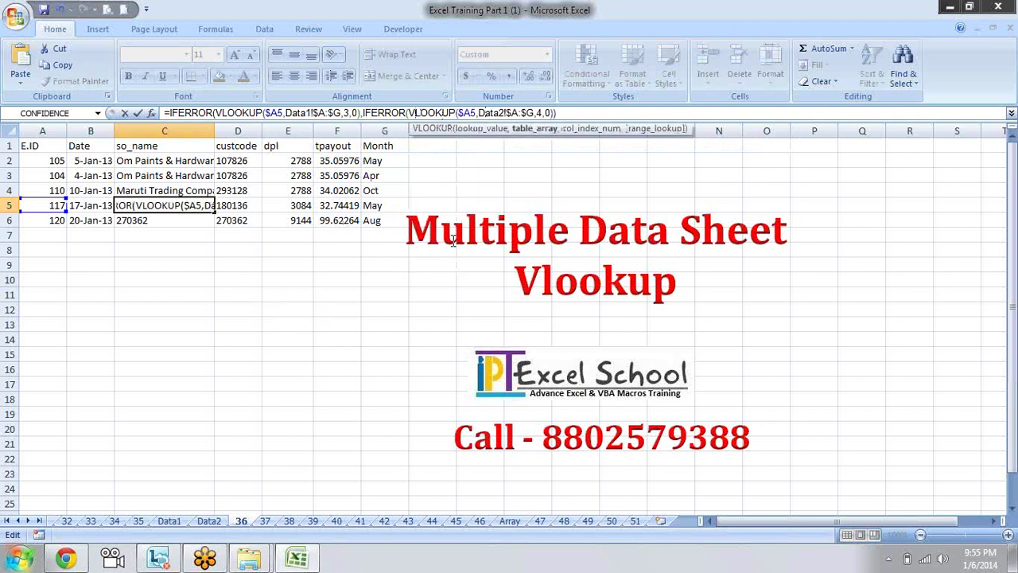
key("Right")
key("Right")
key("Right")
key("Left")
key("Left")
key("Left")
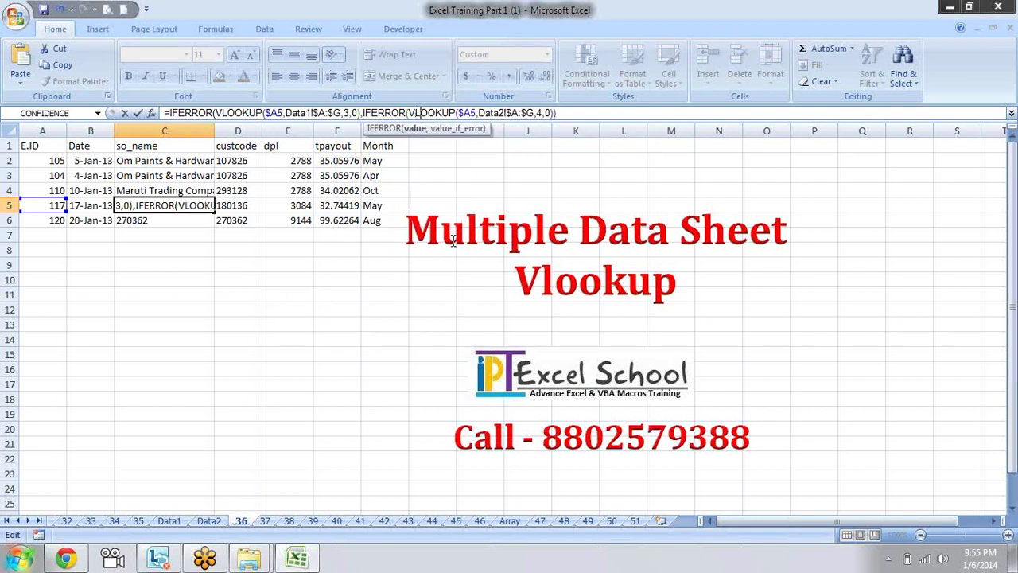
key("BackSpace")
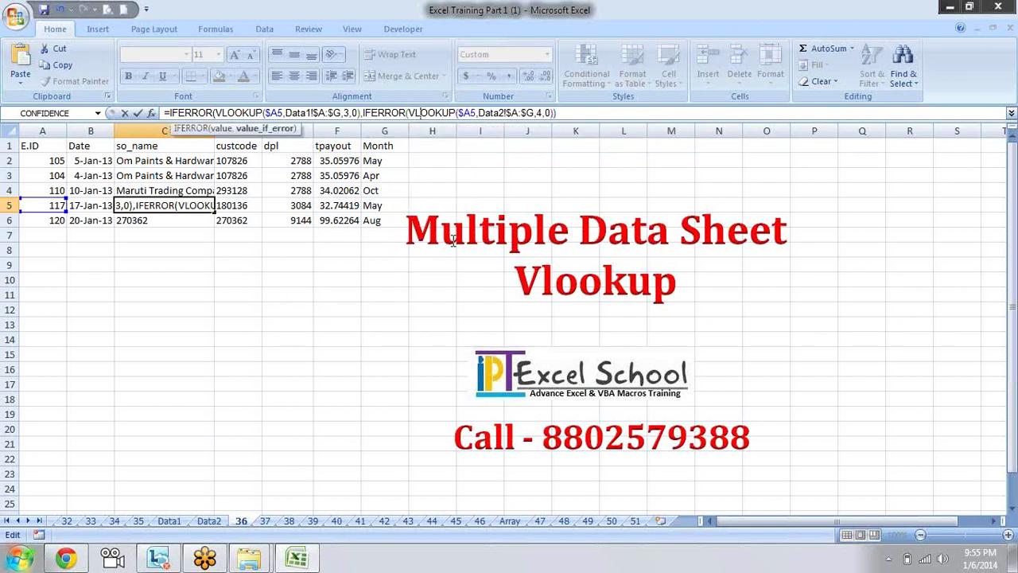
type("(")
- Try adding a fallback VLOOKUP to C5, then abandon the unfinished edit
key("Right")
key("Right")
key("Right")
key("Right")
key("Right")
key("Right")
key("Right")
key("Right")
key("Right")
key("Right")
key("Right")
key("Right")
key("Right")
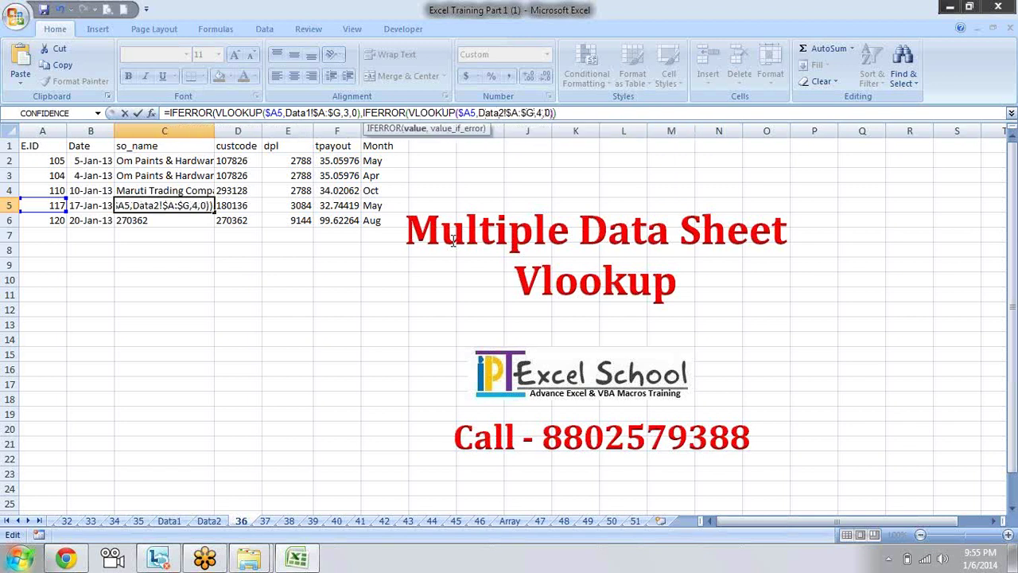
type(",vla")
key("BackSpace")
key("BackSpace")
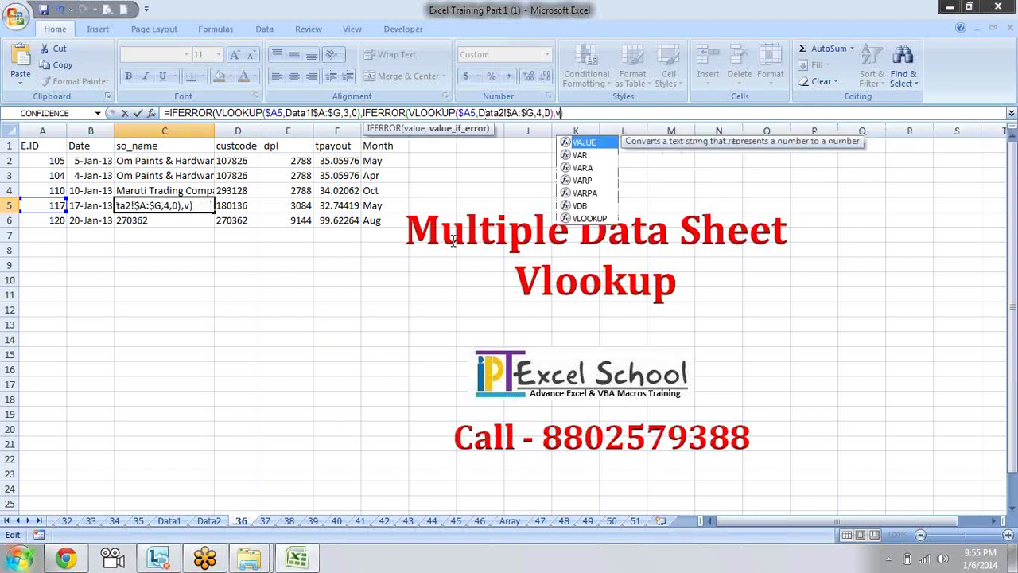
key("Down")
key("Down")
key("Down")
key("Down")
key("Down")
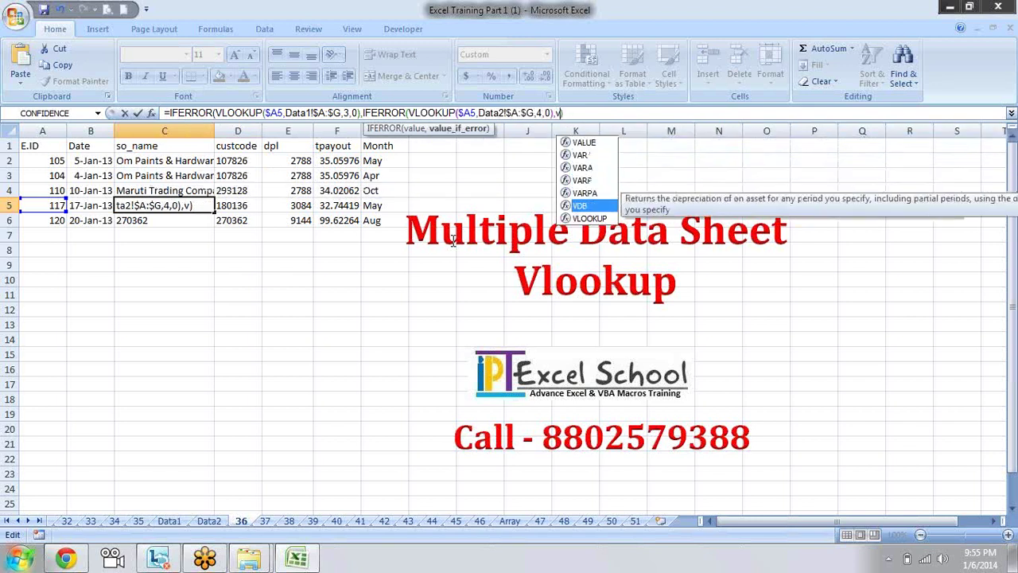
key("Down")
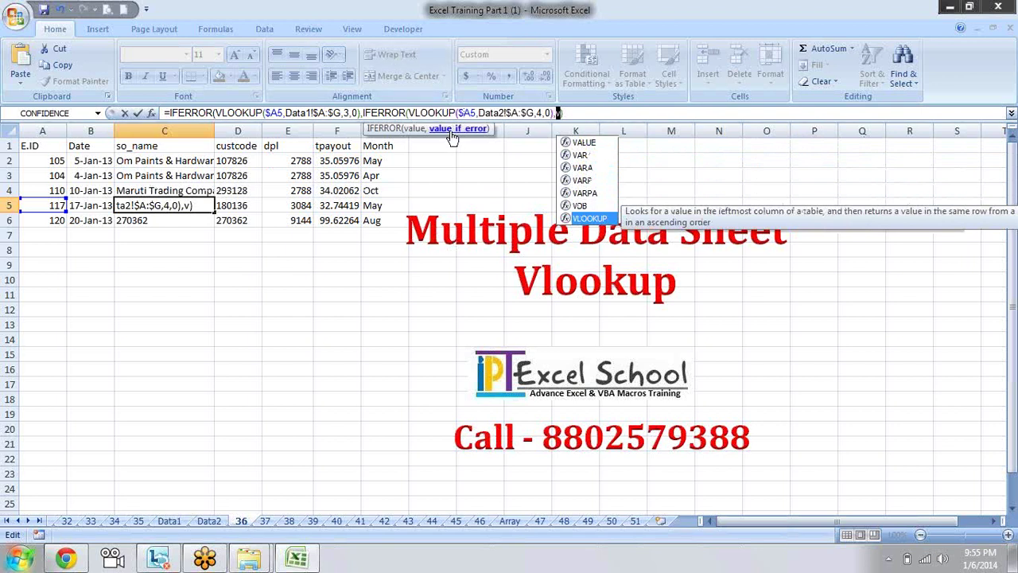
key("BackSpace")
key("BackSpace")
key("BackSpace")
key("BackSpace")
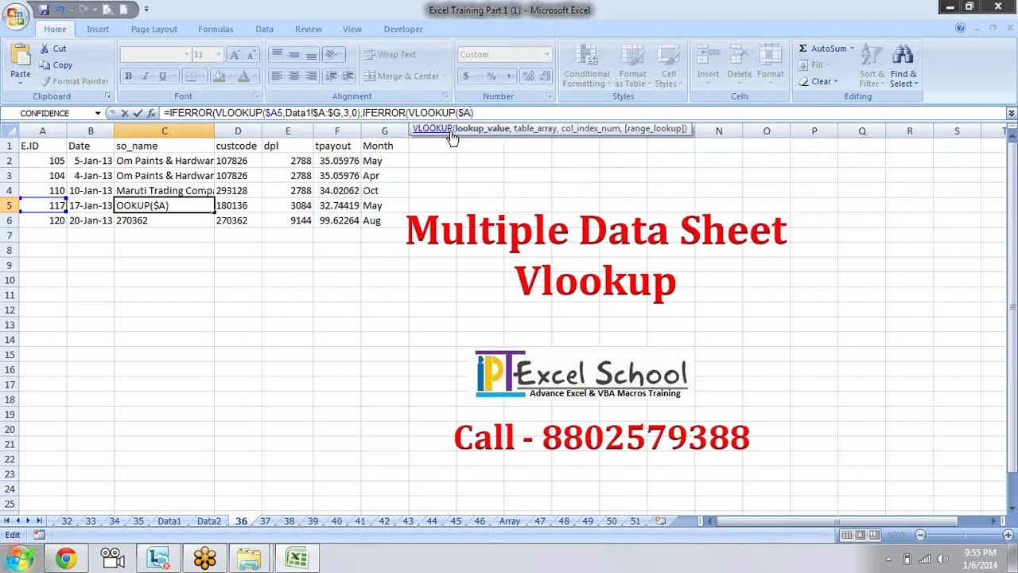
key("BackSpace")
key("BackSpace")
key("BackSpace")
key("BackSpace")
key("BackSpace")
key("BackSpace")
key("BackSpace")
key("BackSpace")
key("BackSpace")
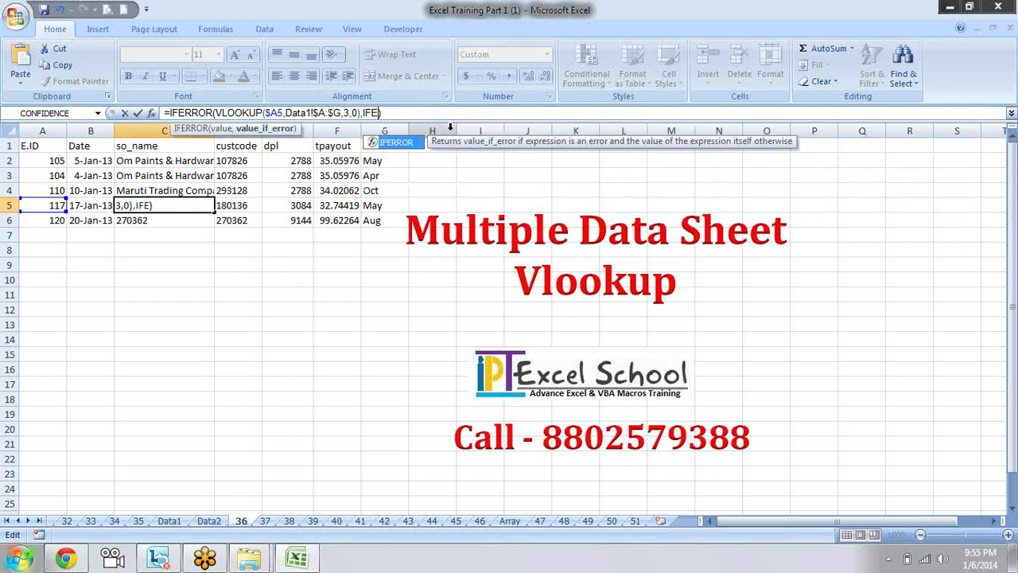
key("Escape")
key("Escape")
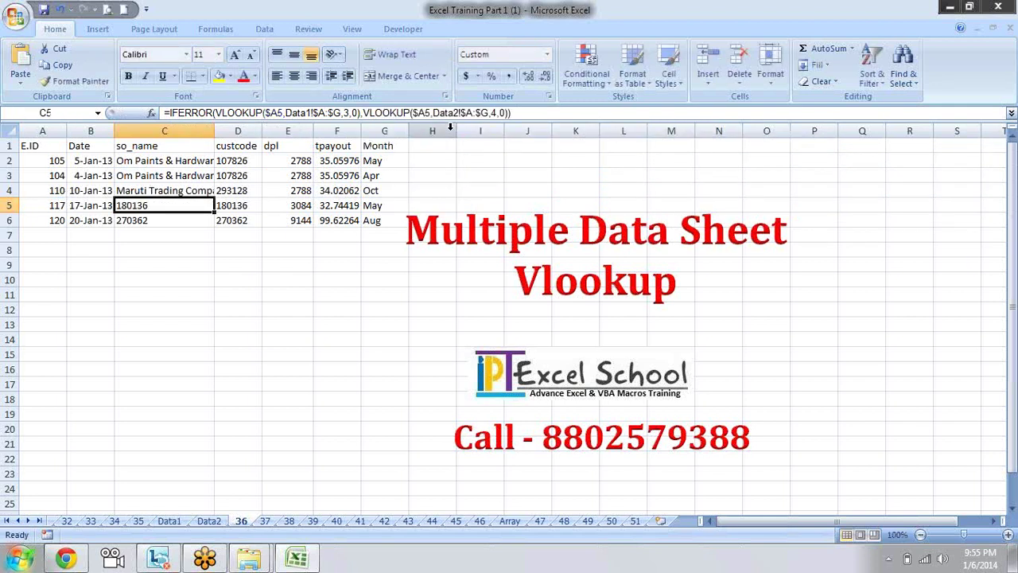
- Review the IFERROR VLOOKUP formulas in column C and the tpayout lookup in row 2
key("Up")
key("Up")
key("Down")
key("Down")
key("Down")
key("Up")
key("Up")
key("Up")
key("Up")
key("Right")
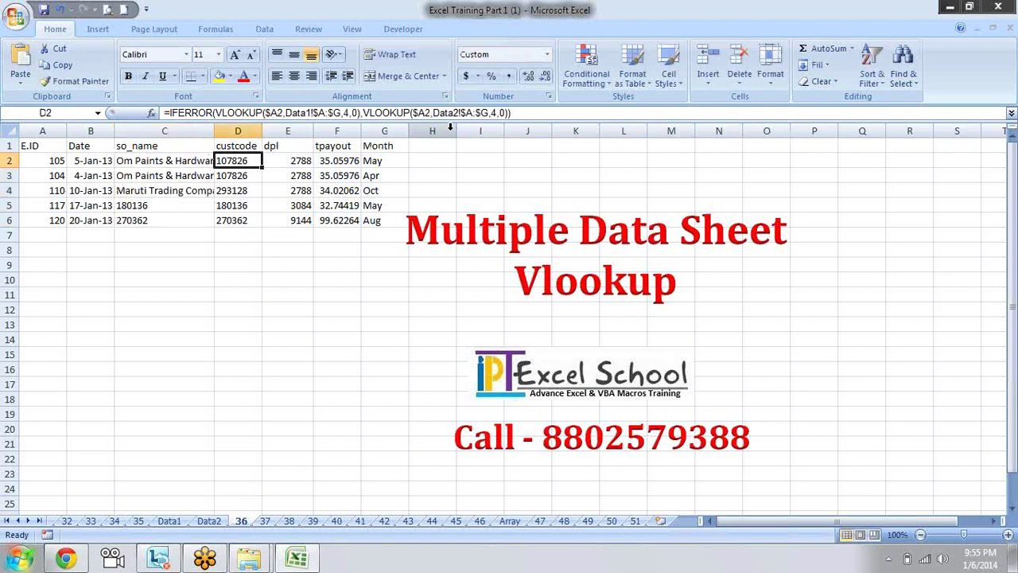
key("Right")
key("Right")
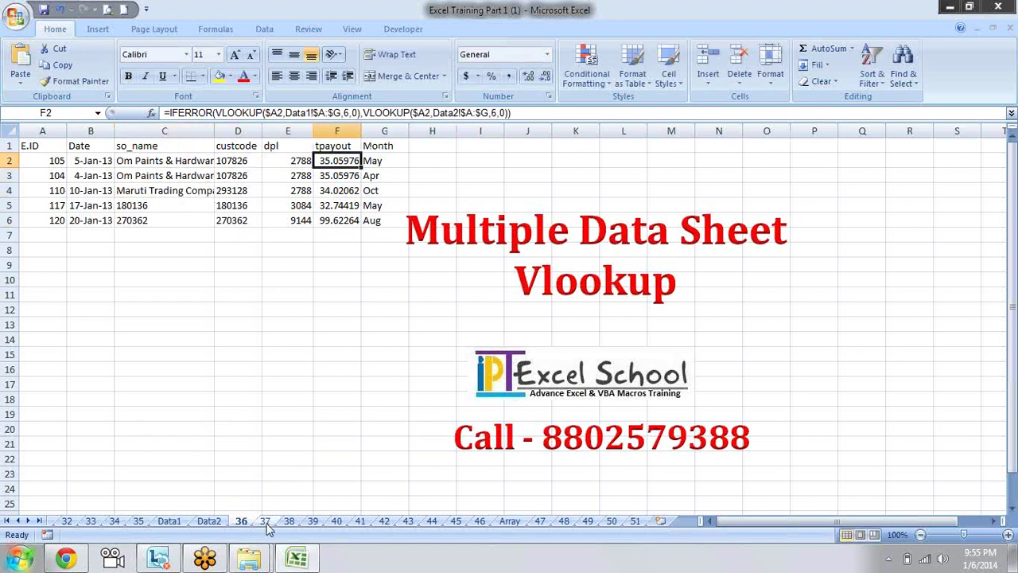
- Look through sheet 37 and the Data1 and Data2 source sheets
left_click(265, 521)
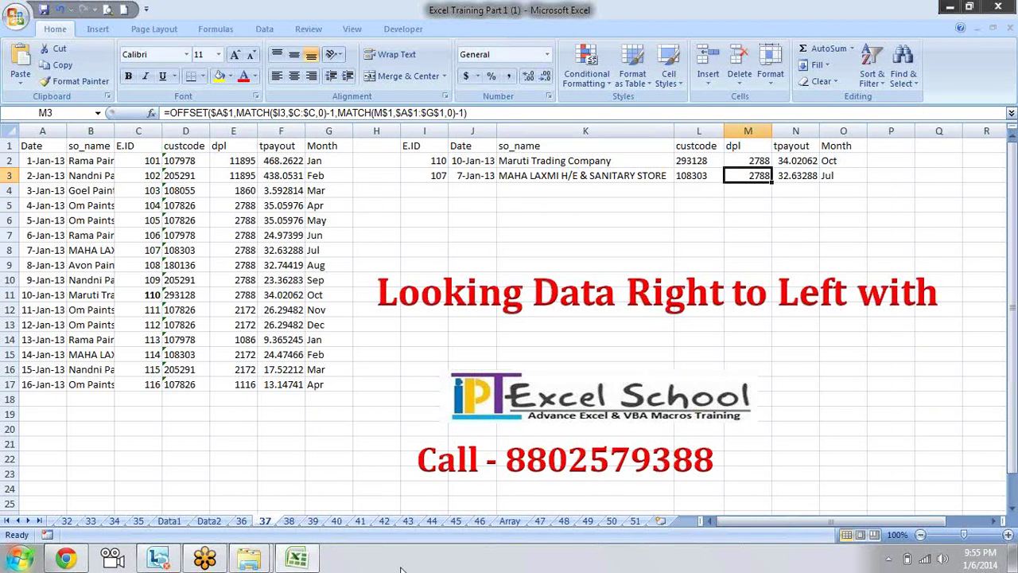
mouse_move(298, 557)
left_click(169, 521)
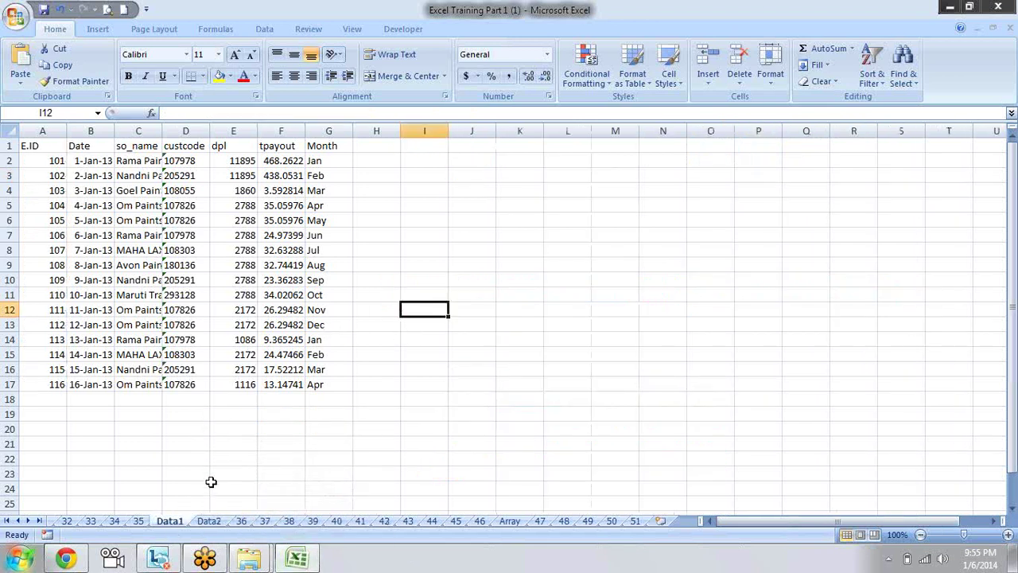
left_click(210, 521)
left_click(163, 522)
- Browse sheet 4, then sheets 35, 34, 33 and 32
left_click(7, 521)
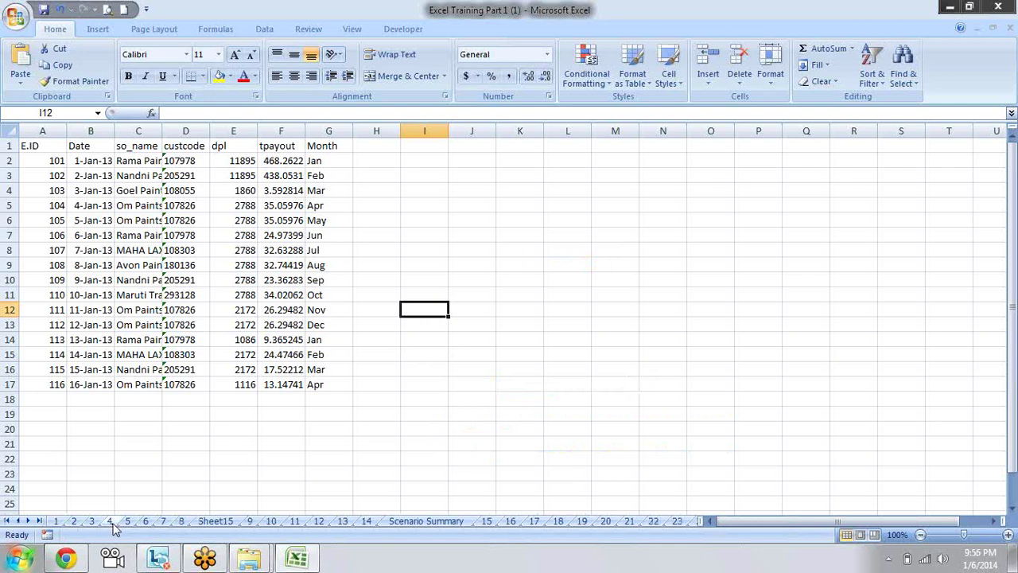
left_click(110, 521)
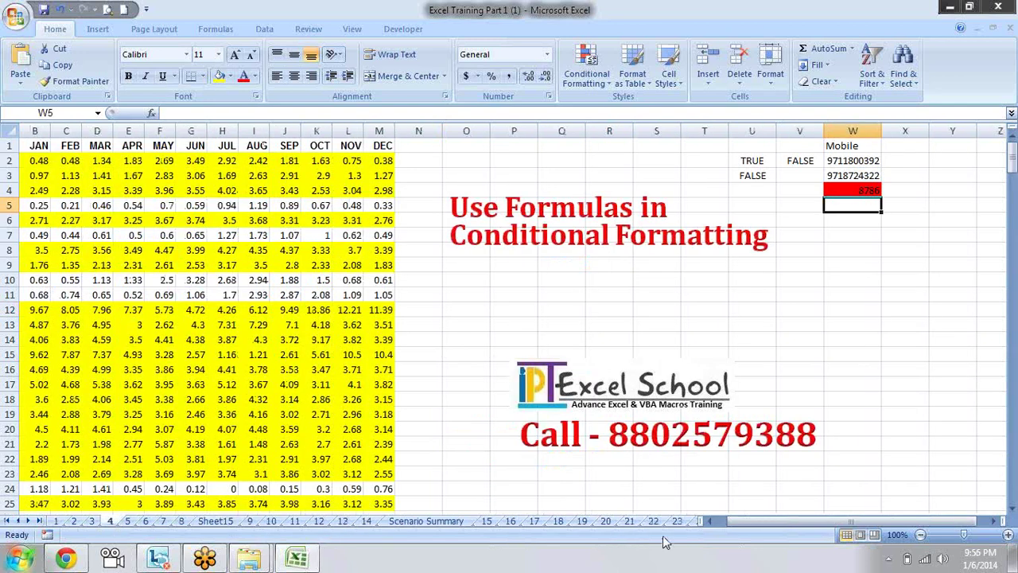
left_click(39, 521)
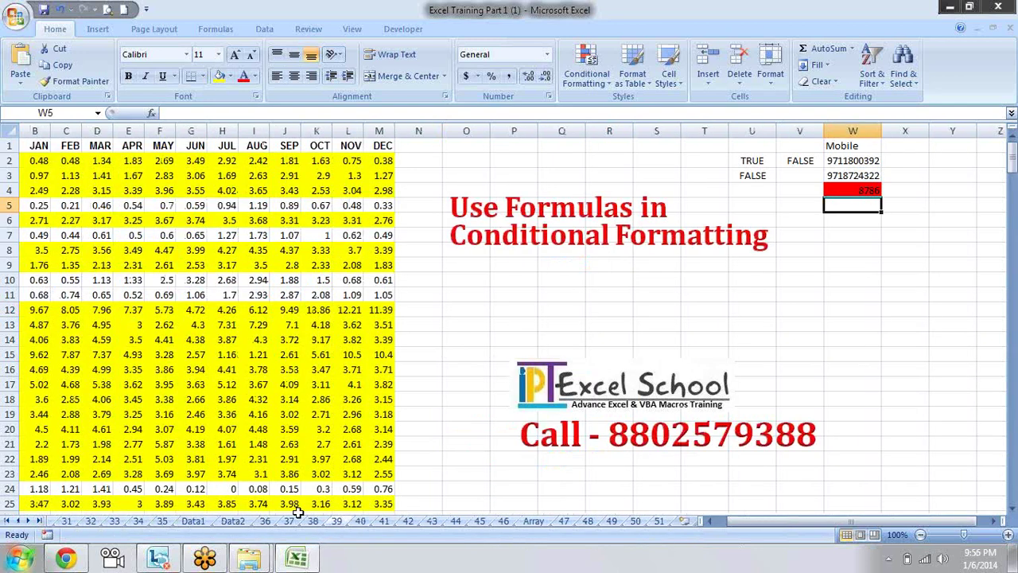
left_click(158, 523)
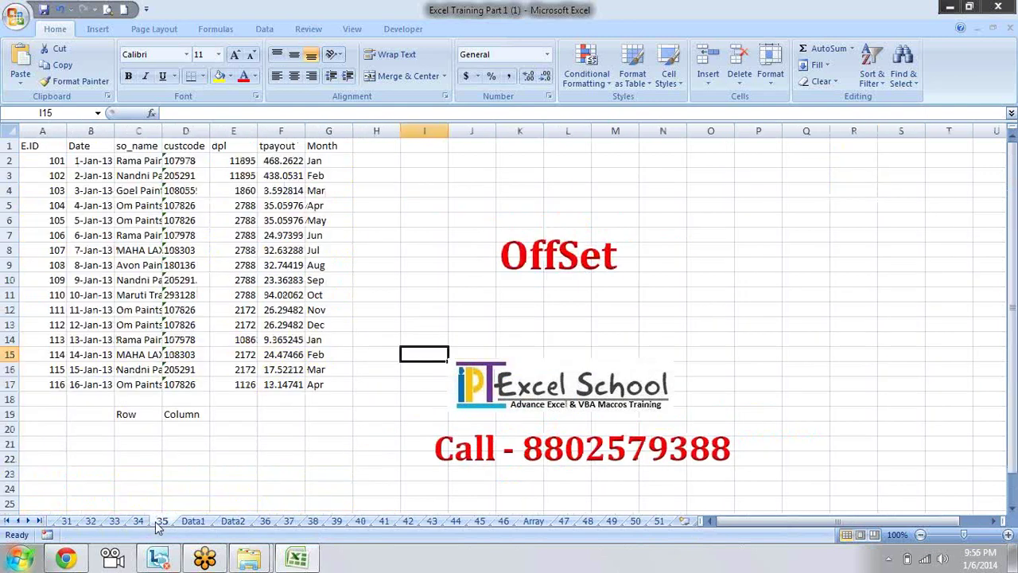
left_click(138, 524)
left_click(112, 526)
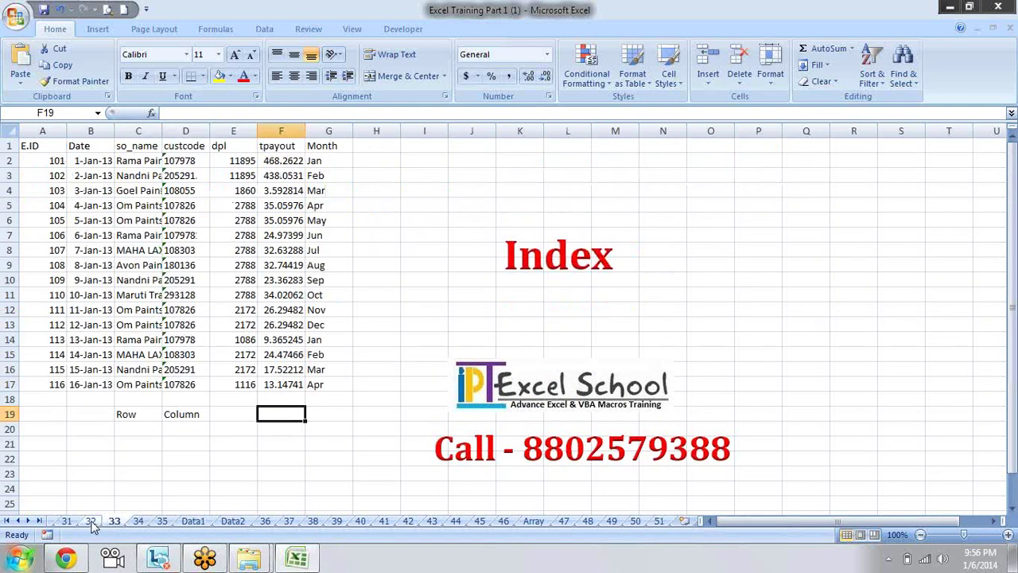
left_click(92, 524)
left_click(67, 524)
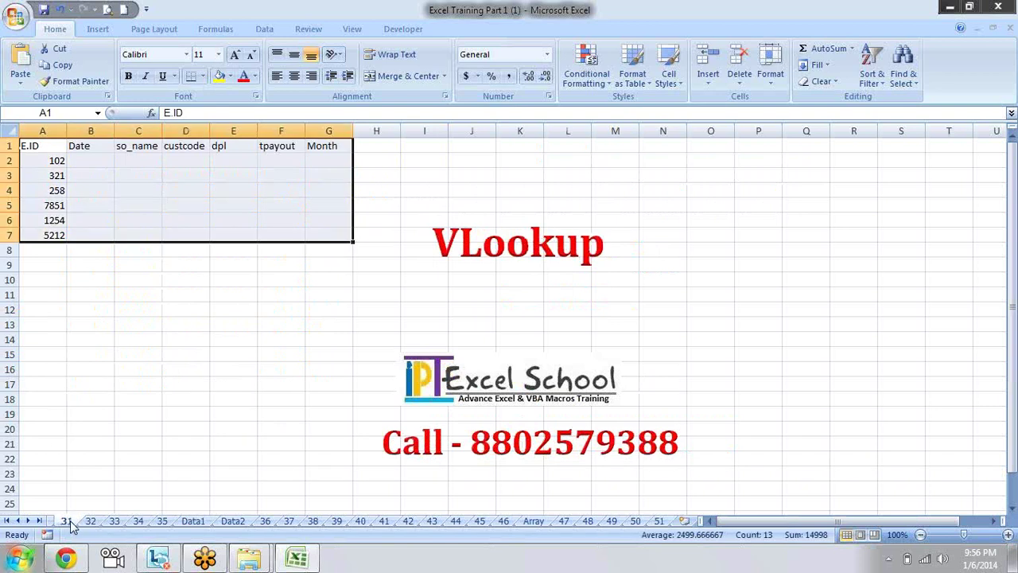
key("ctrl+Home")
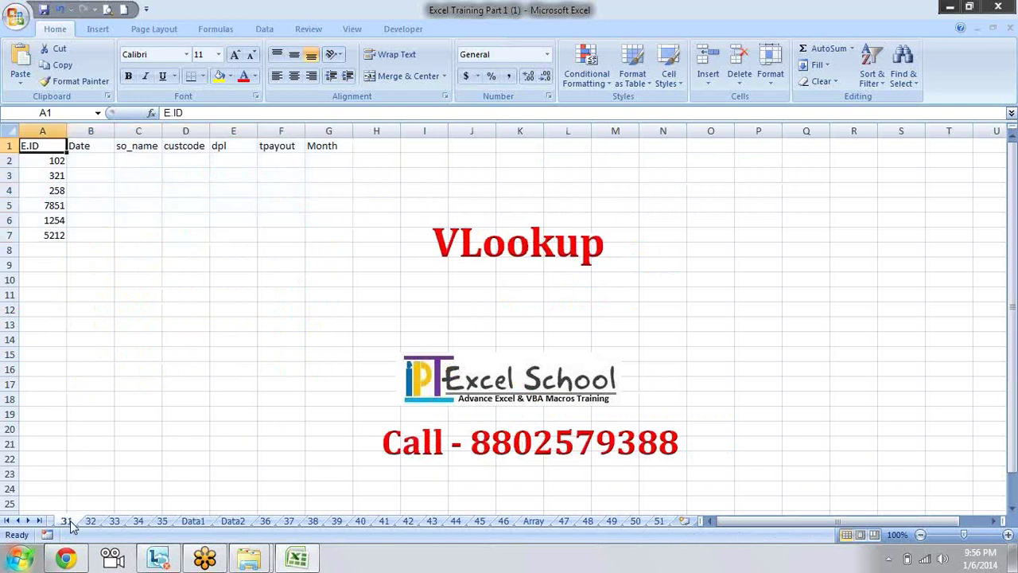
left_click(17, 521)
left_click(18, 521)
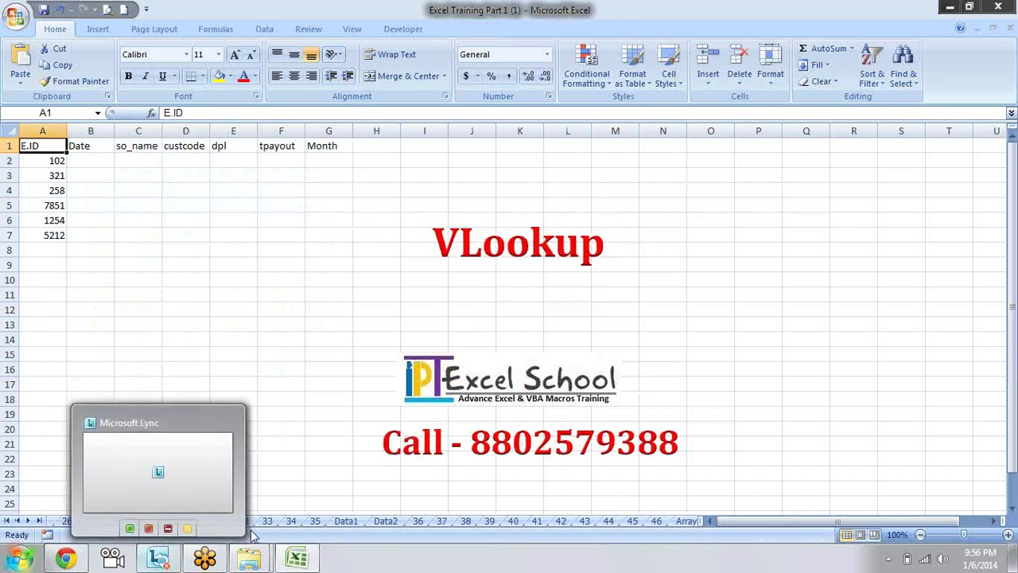
left_click(310, 351)
left_click(191, 521)
left_click(220, 521)
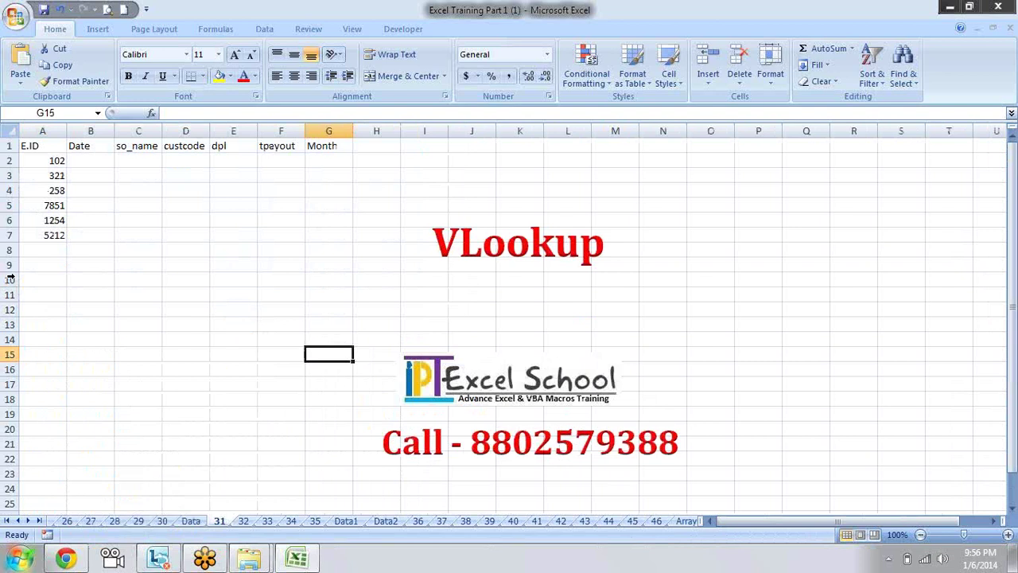
left_click(96, 160)
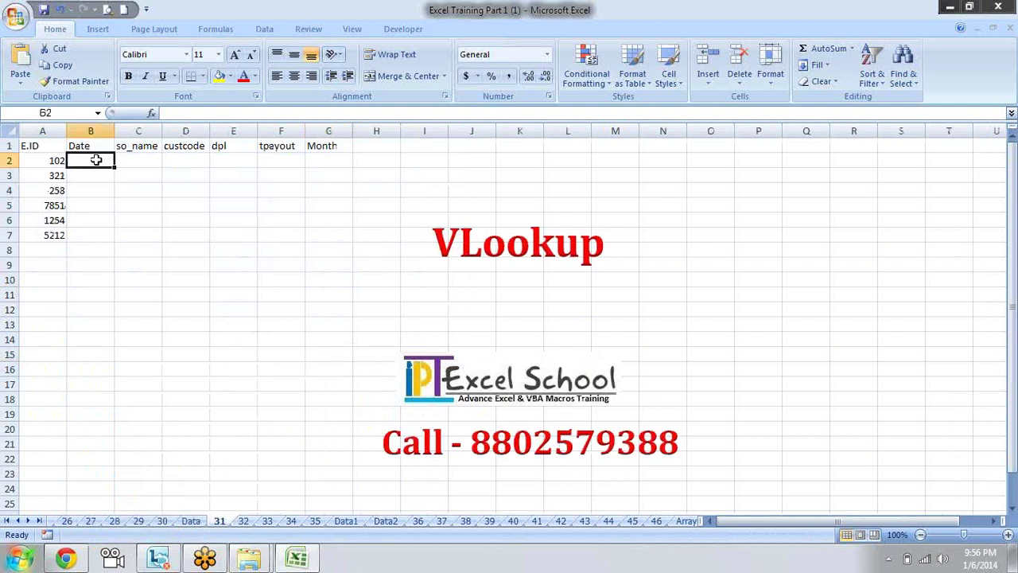
key("Right")
key("Right")
key("Right")
key("Right")
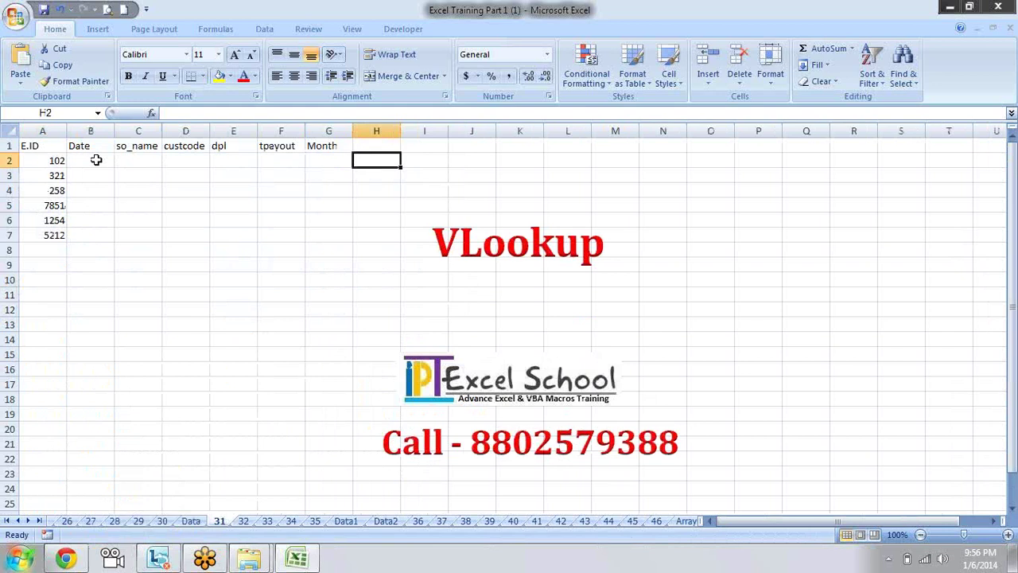
- Enter =MATCH(B1,Data!A1:G1,0) in H2 with exact match, returning 2 for Date
type("match")
key("BackSpace")
key("BackSpace")
key("BackSpace")
key("BackSpace")
key("BackSpace")
type("=")
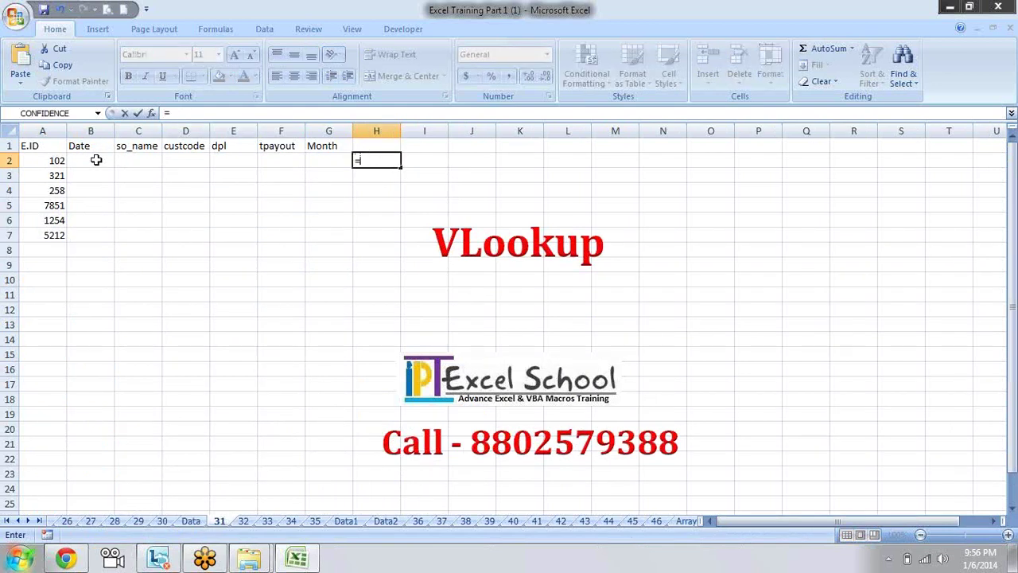
type("mat")
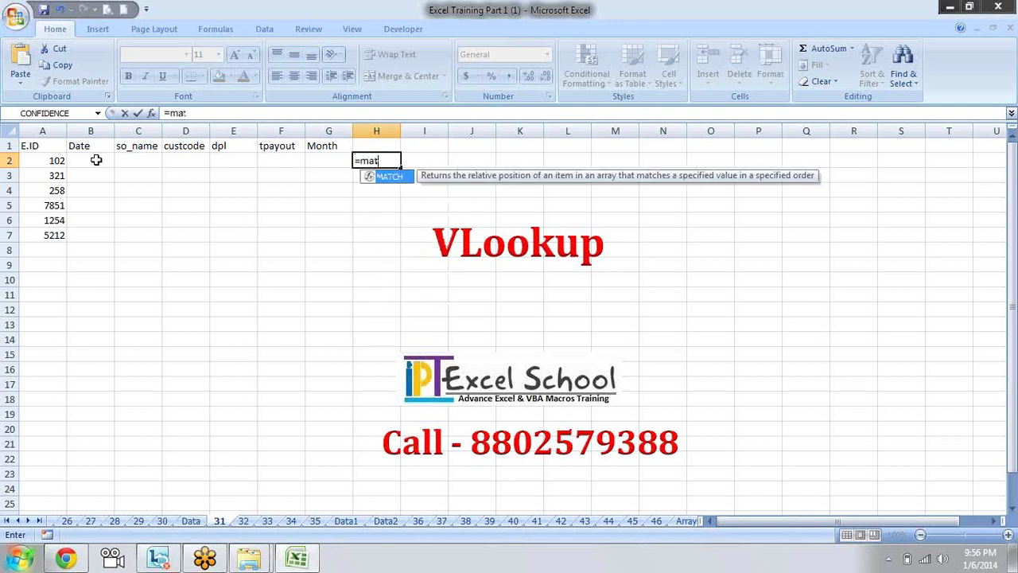
key("Tab")
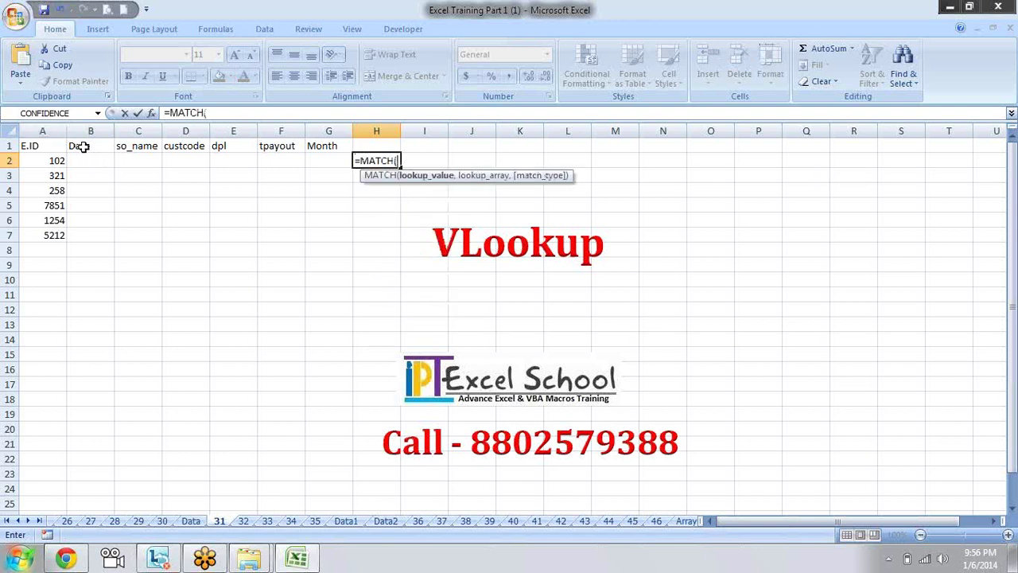
left_click(86, 146)
type(",")
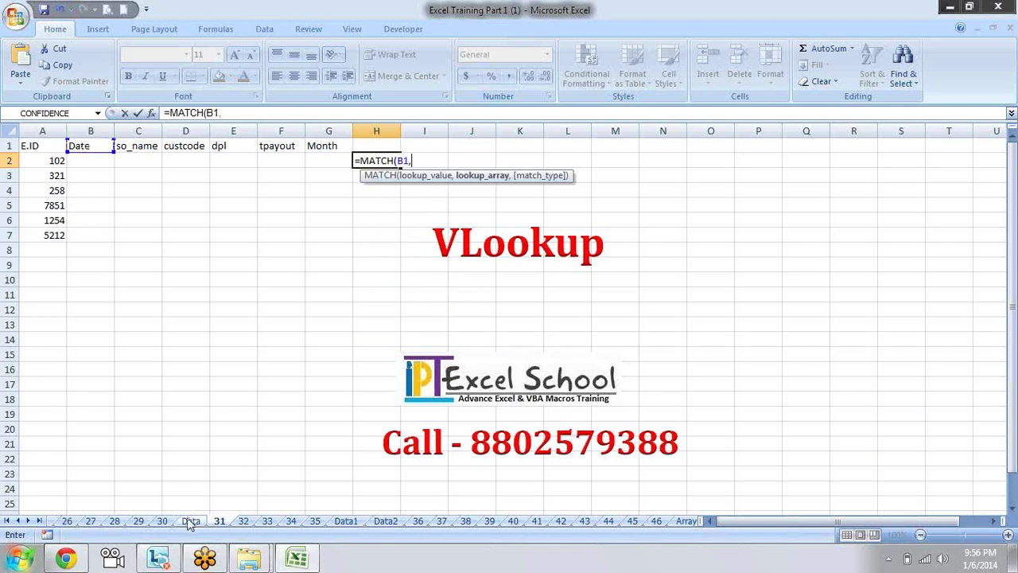
left_click(190, 521)
left_click_drag(32, 146, 452, 145)
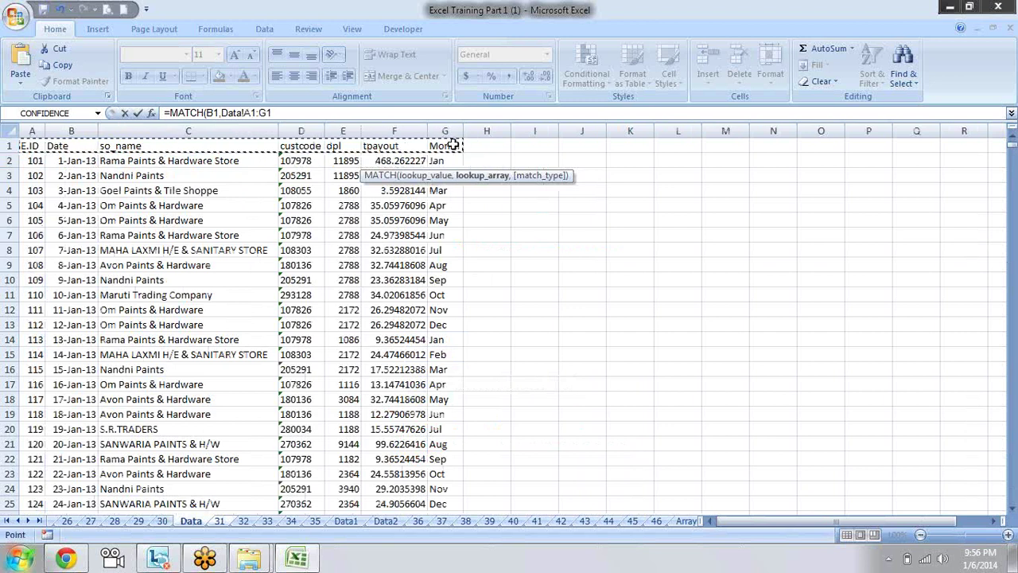
type(",")
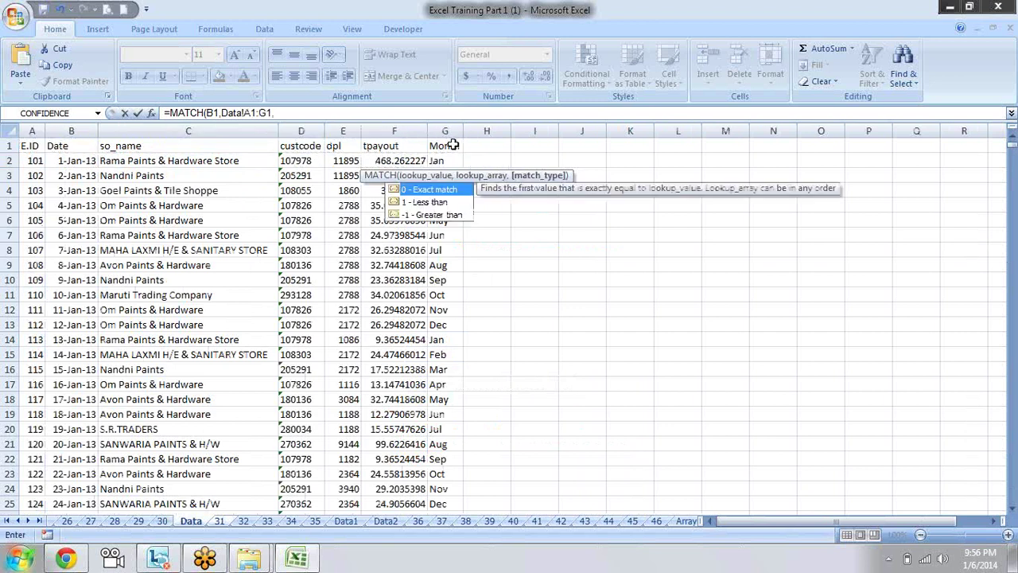
type(")")
key("Return")
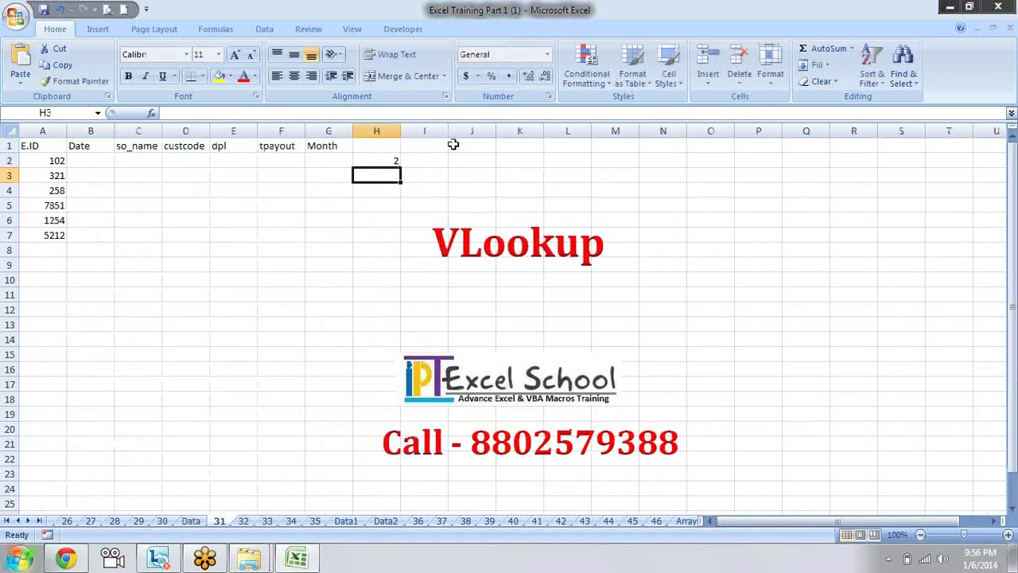
- Check H2's MATCH formula and return to the Date header in B1
key("Up")
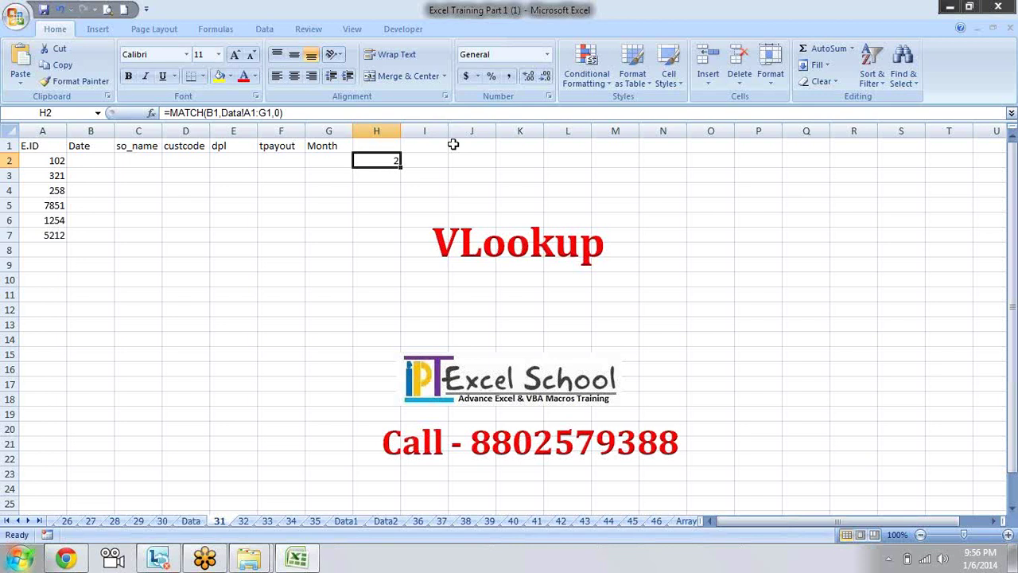
key("Up")
key("Left")
key("Left")
key("Left")
key("Left")
key("Left")
key("Left")
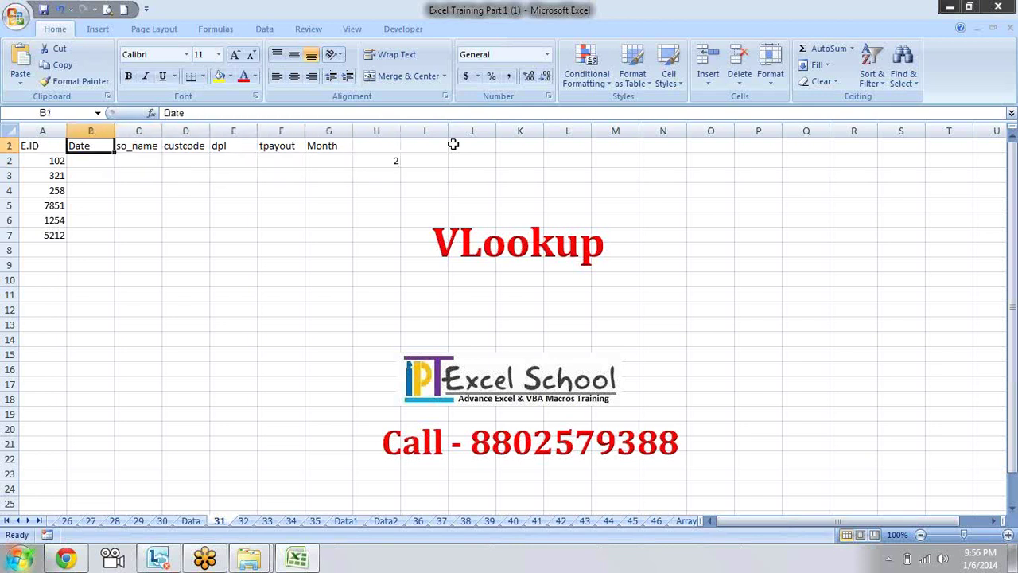
- Copy so_name from C1 into B1, confirm H2 now returns 3, and view the Data sheet
key("Right")
key("ctrl+c")
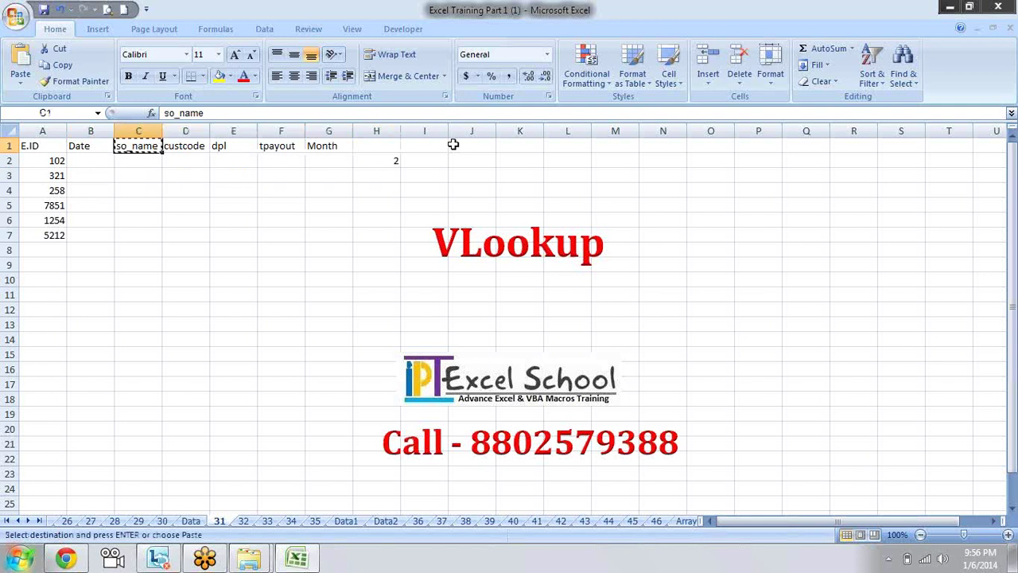
key("Left")
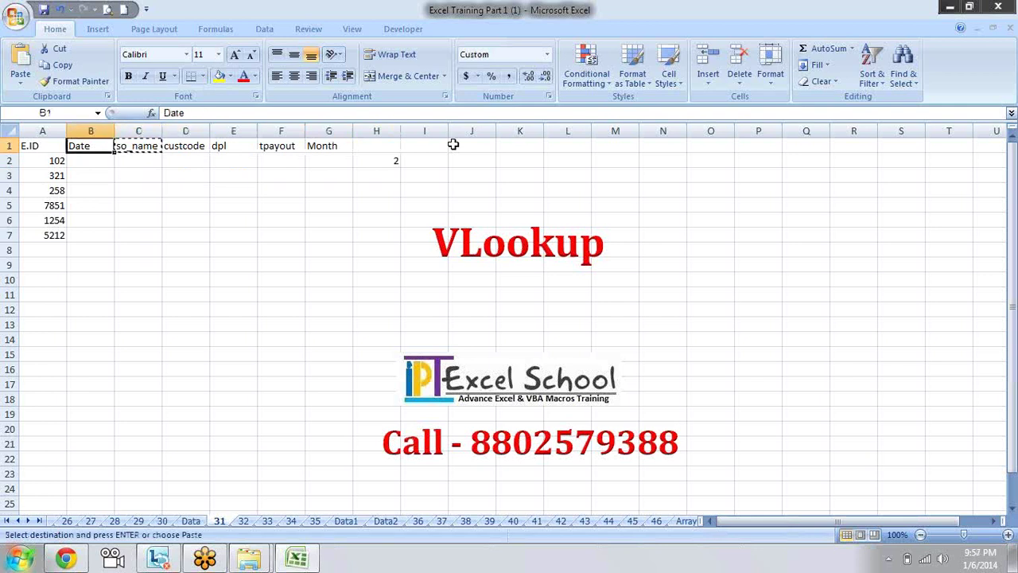
key("Return")
key("Right")
key("Right")
key("Right")
key("Right")
key("Right")
key("Right")
key("Down")
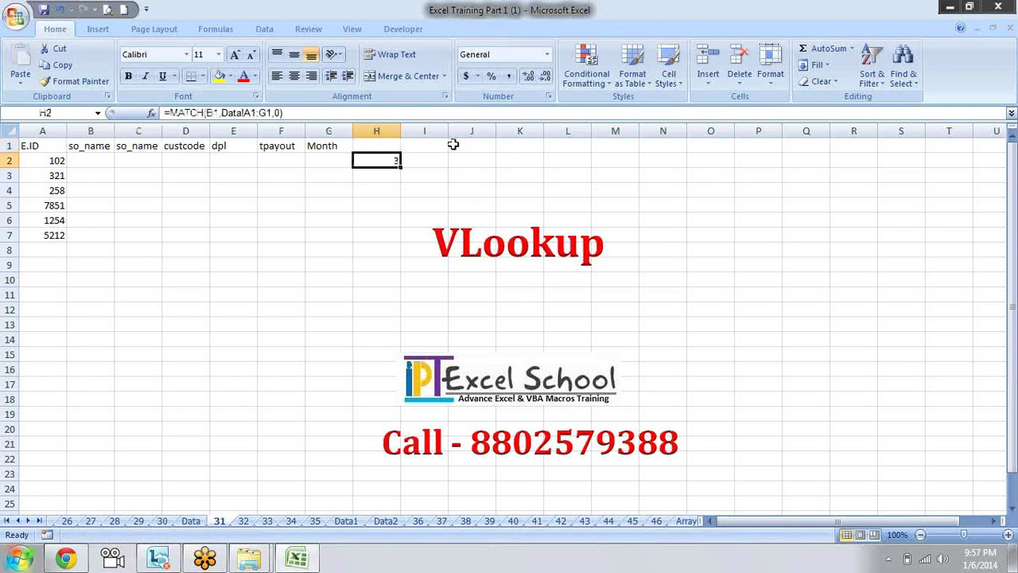
left_click(190, 521)
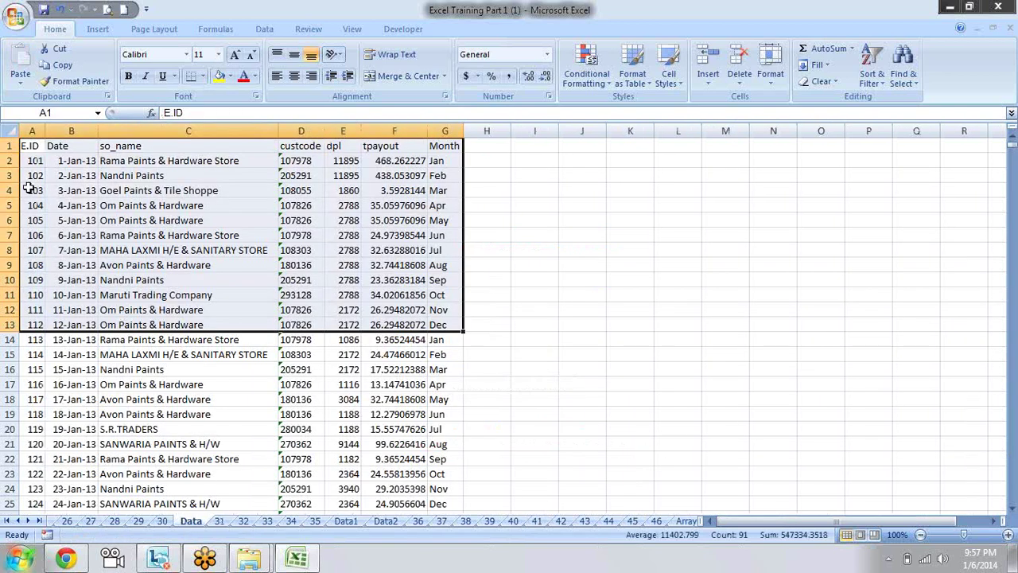